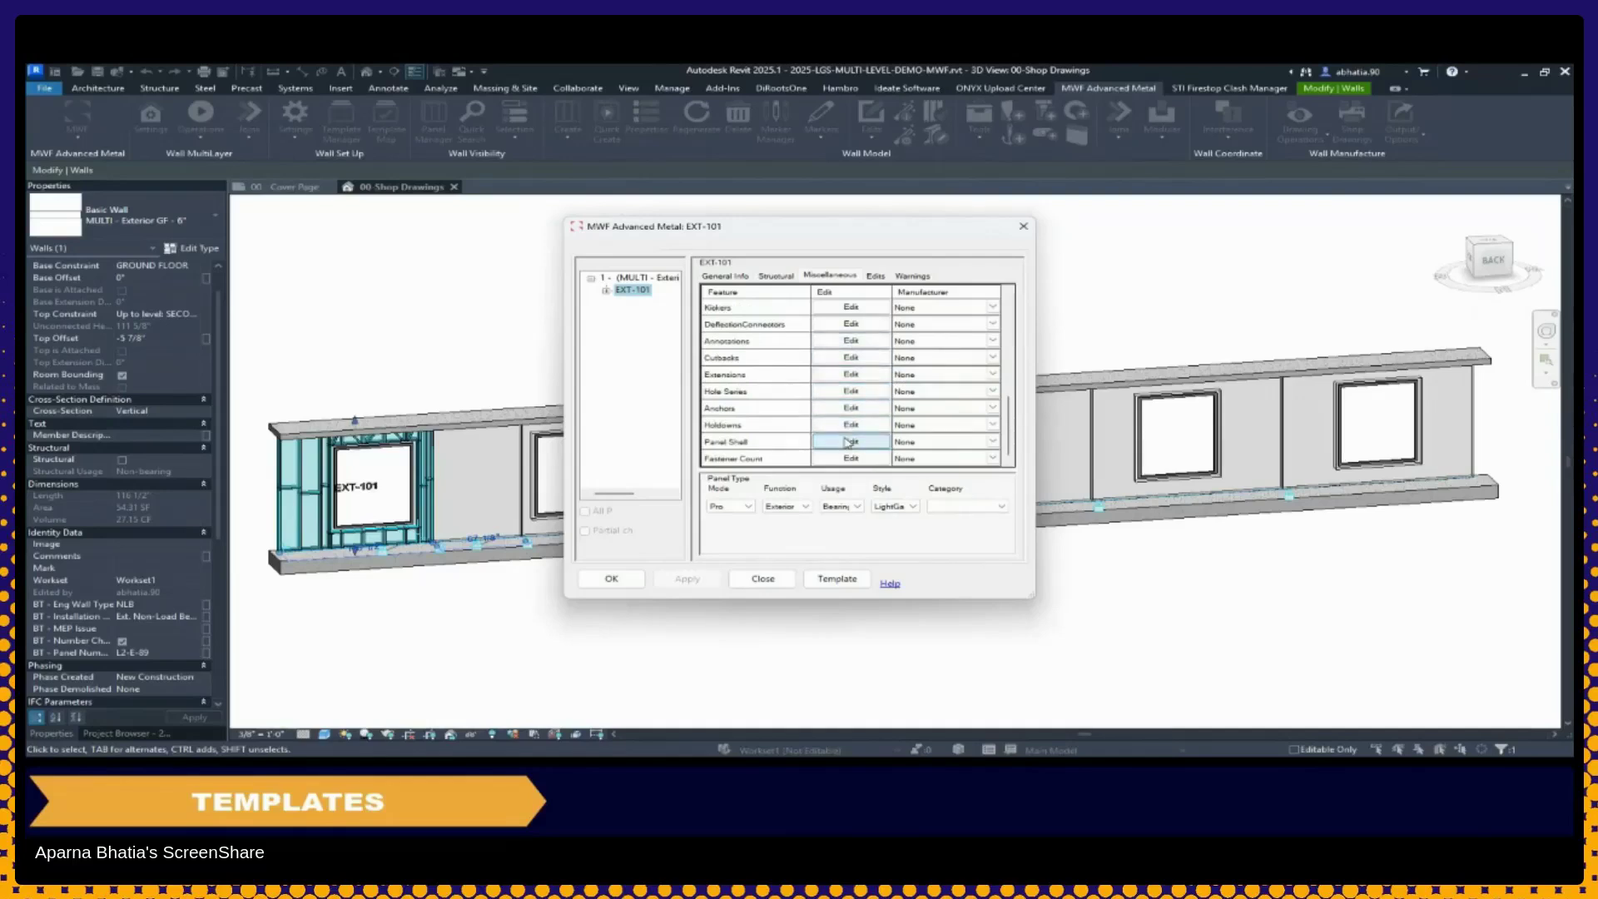
# Update the ML-GF-600S137-33(33) template in the ML Demo folder with panel EXT-101's settings through the Template Manager
pyautogui.scroll(2, 847, 443)
pyautogui.scroll(3, 847, 444)
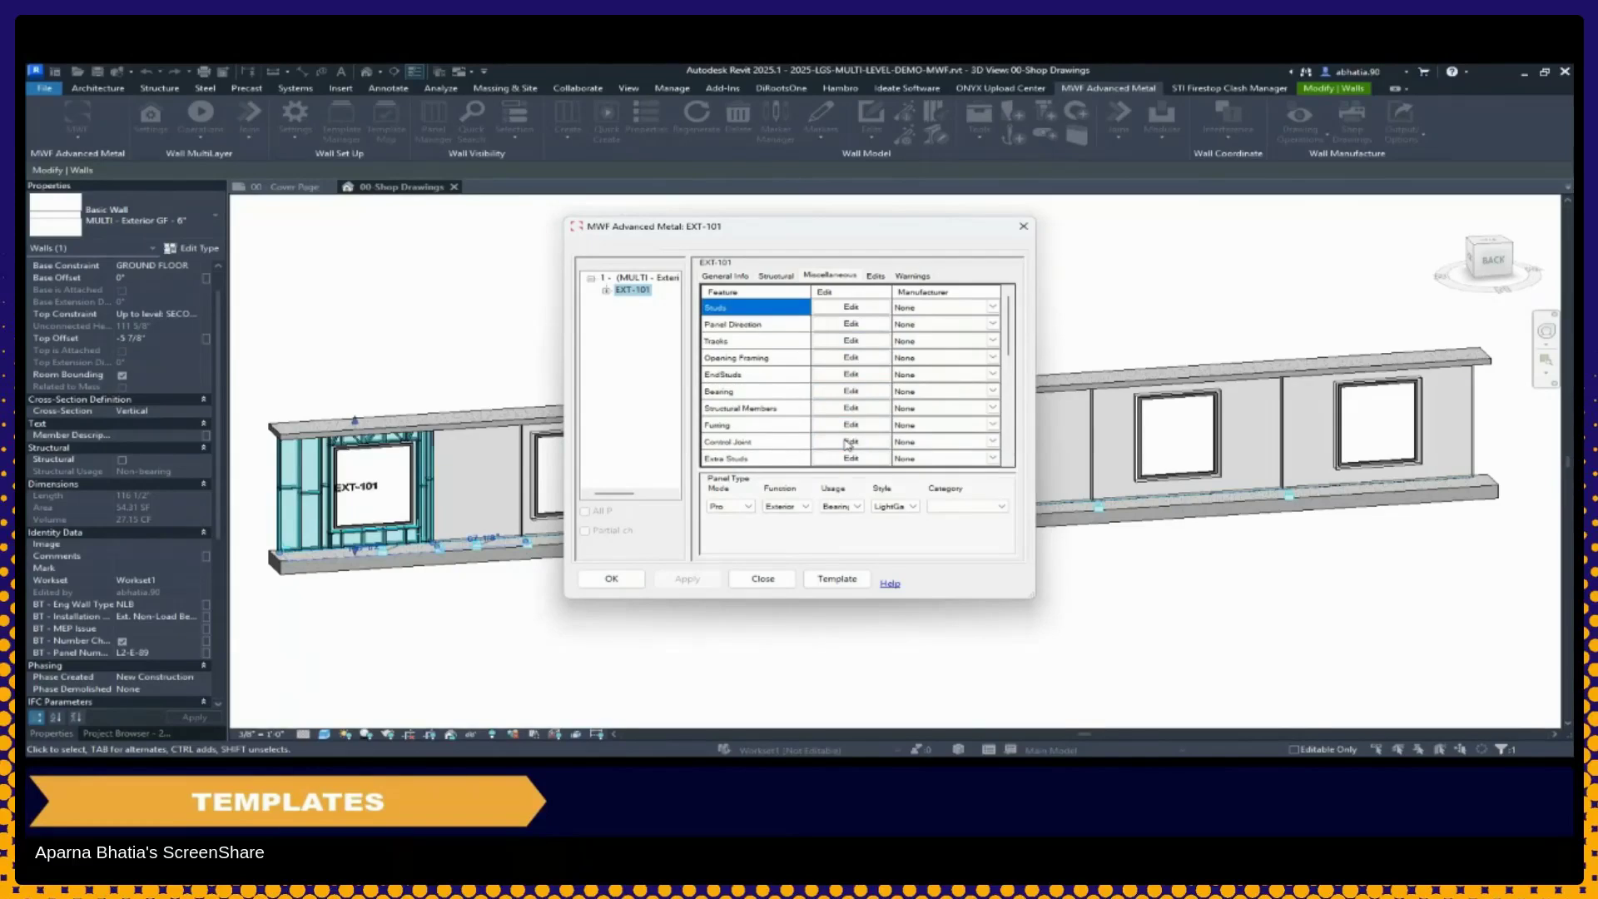
pyautogui.click(824, 574)
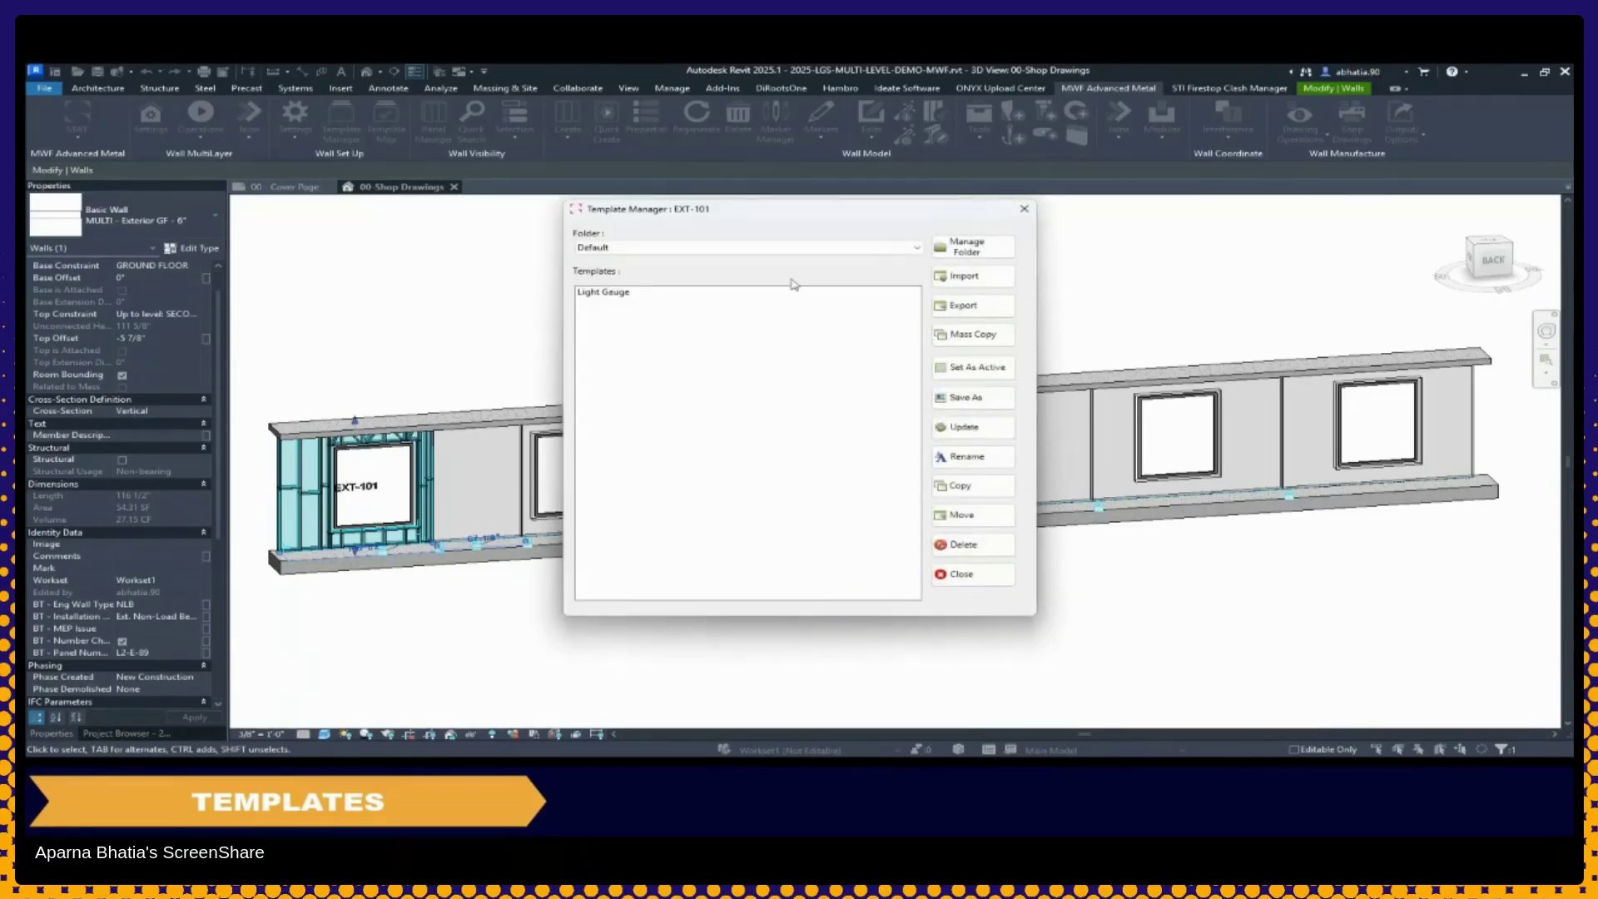
pyautogui.click(753, 247)
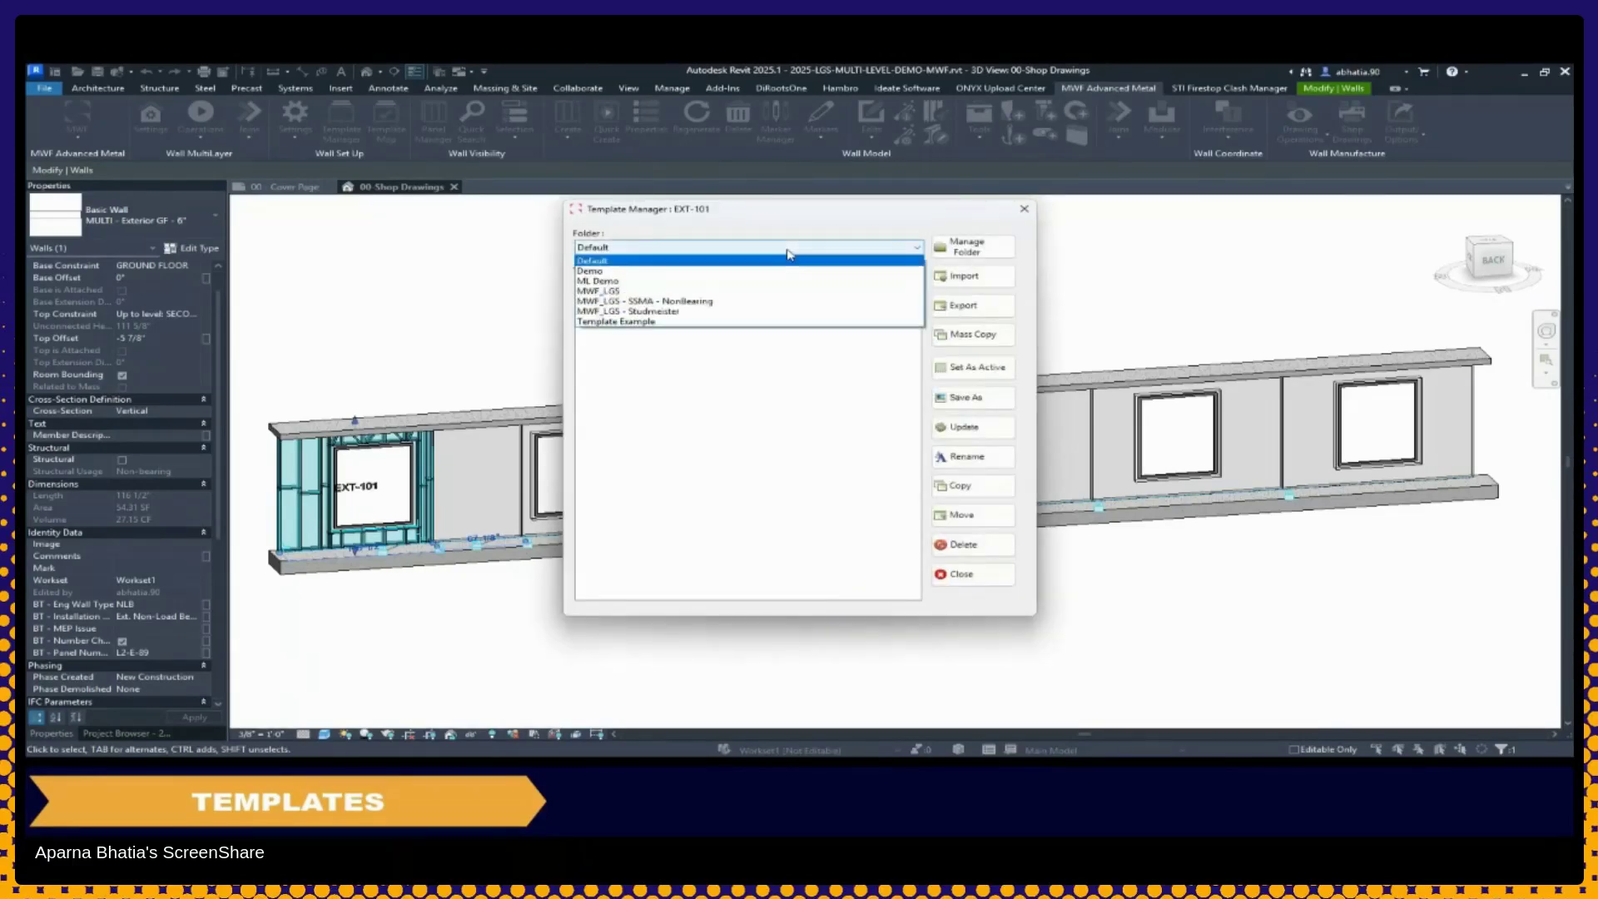
pyautogui.click(740, 282)
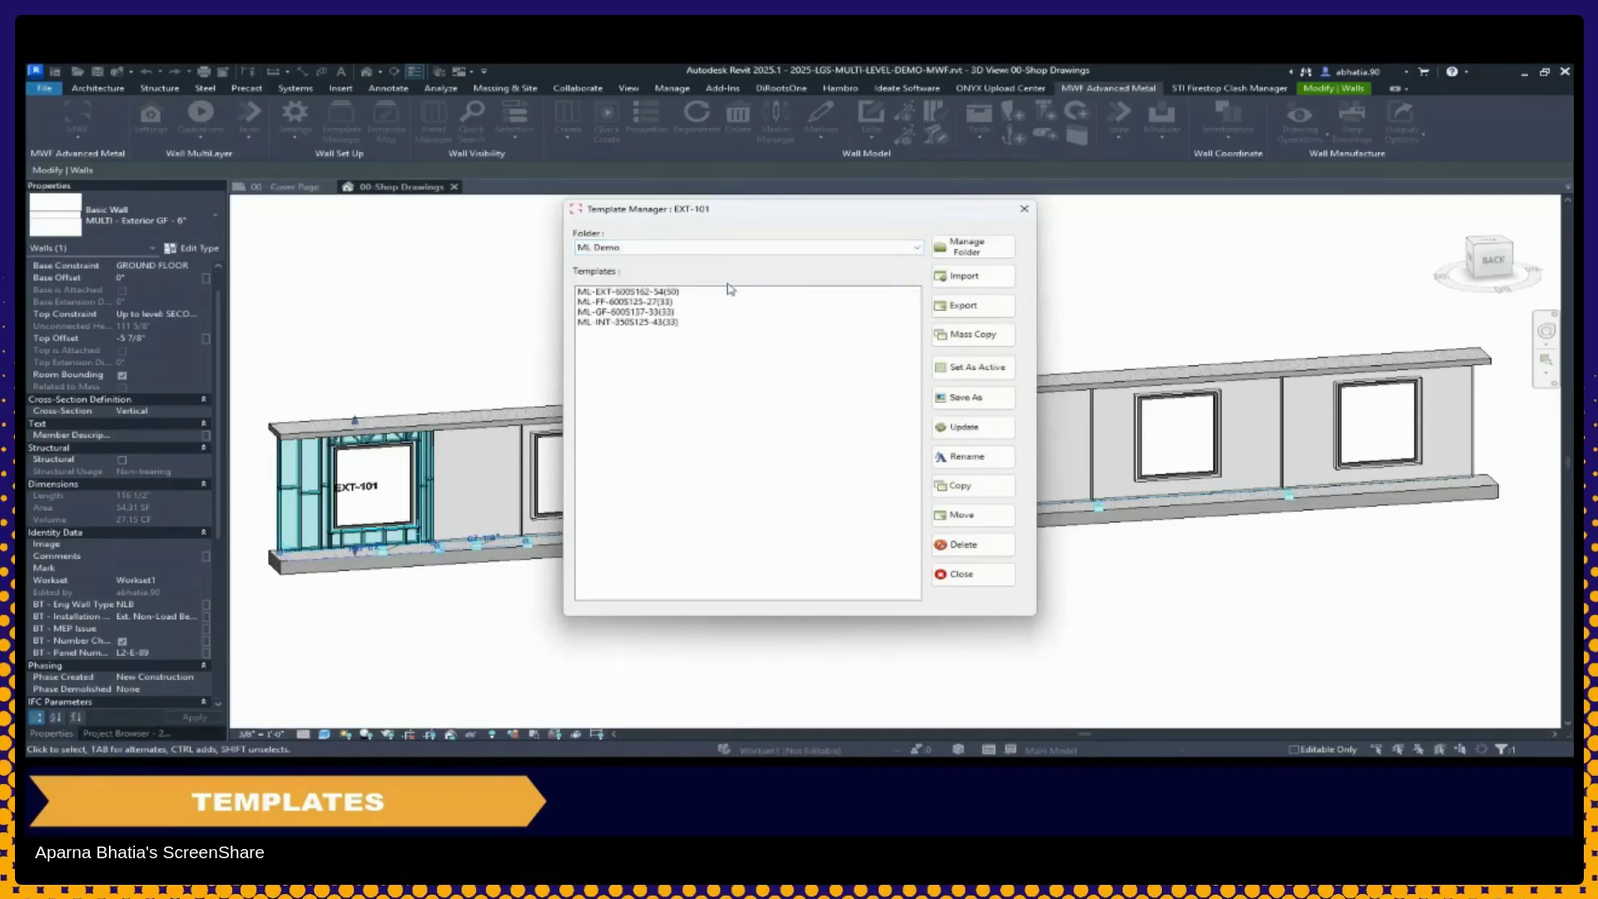
pyautogui.click(642, 312)
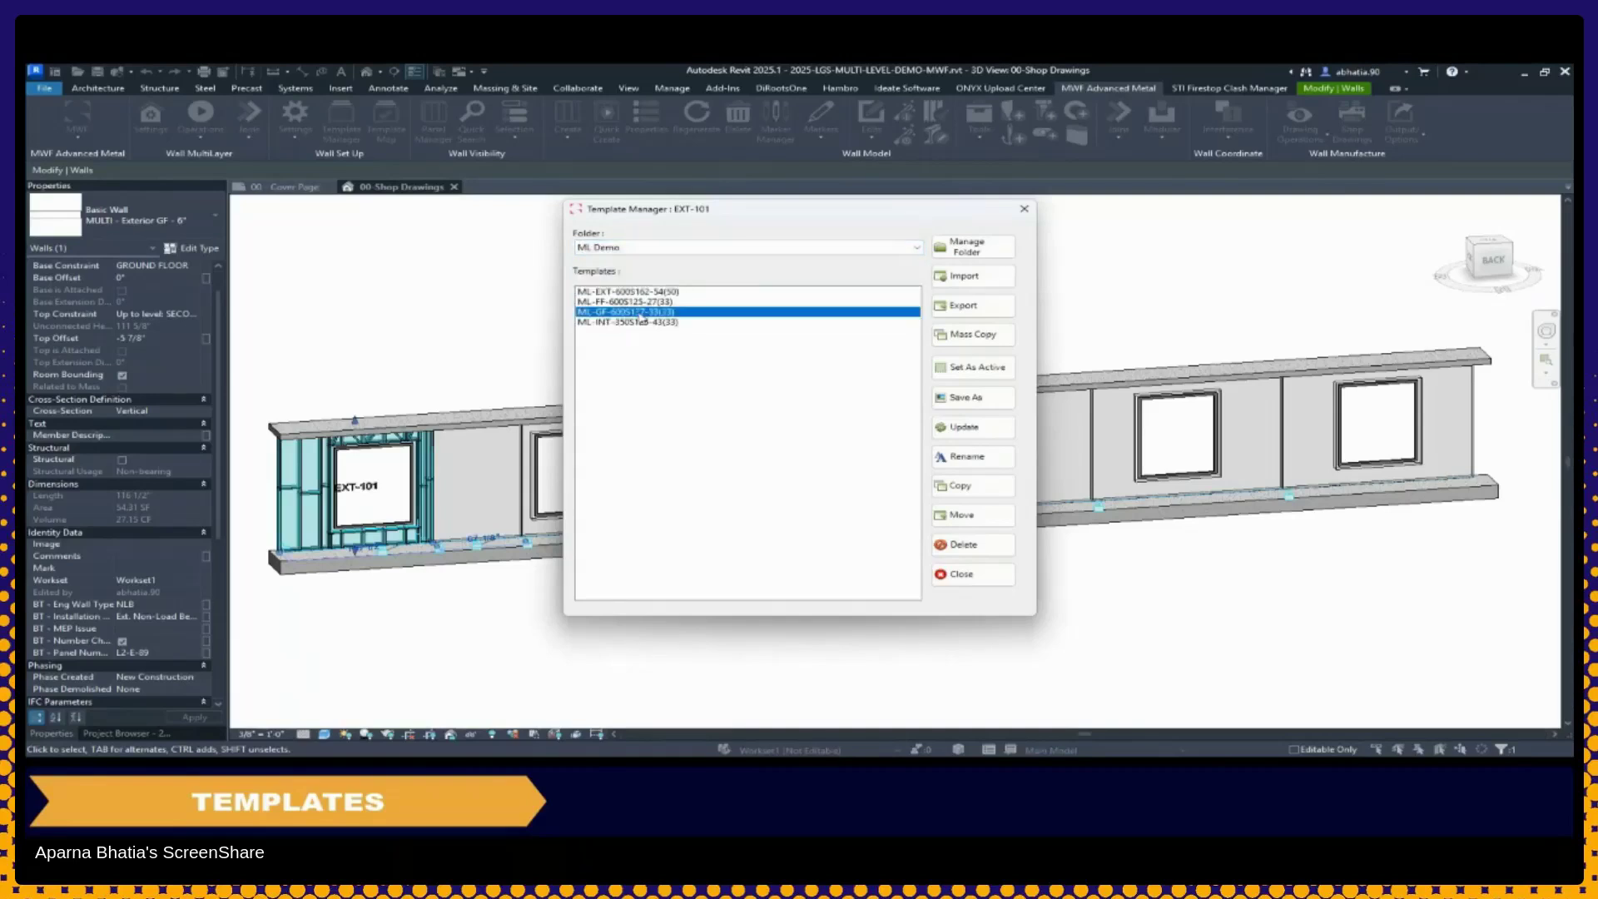
pyautogui.click(972, 427)
pyautogui.click(803, 437)
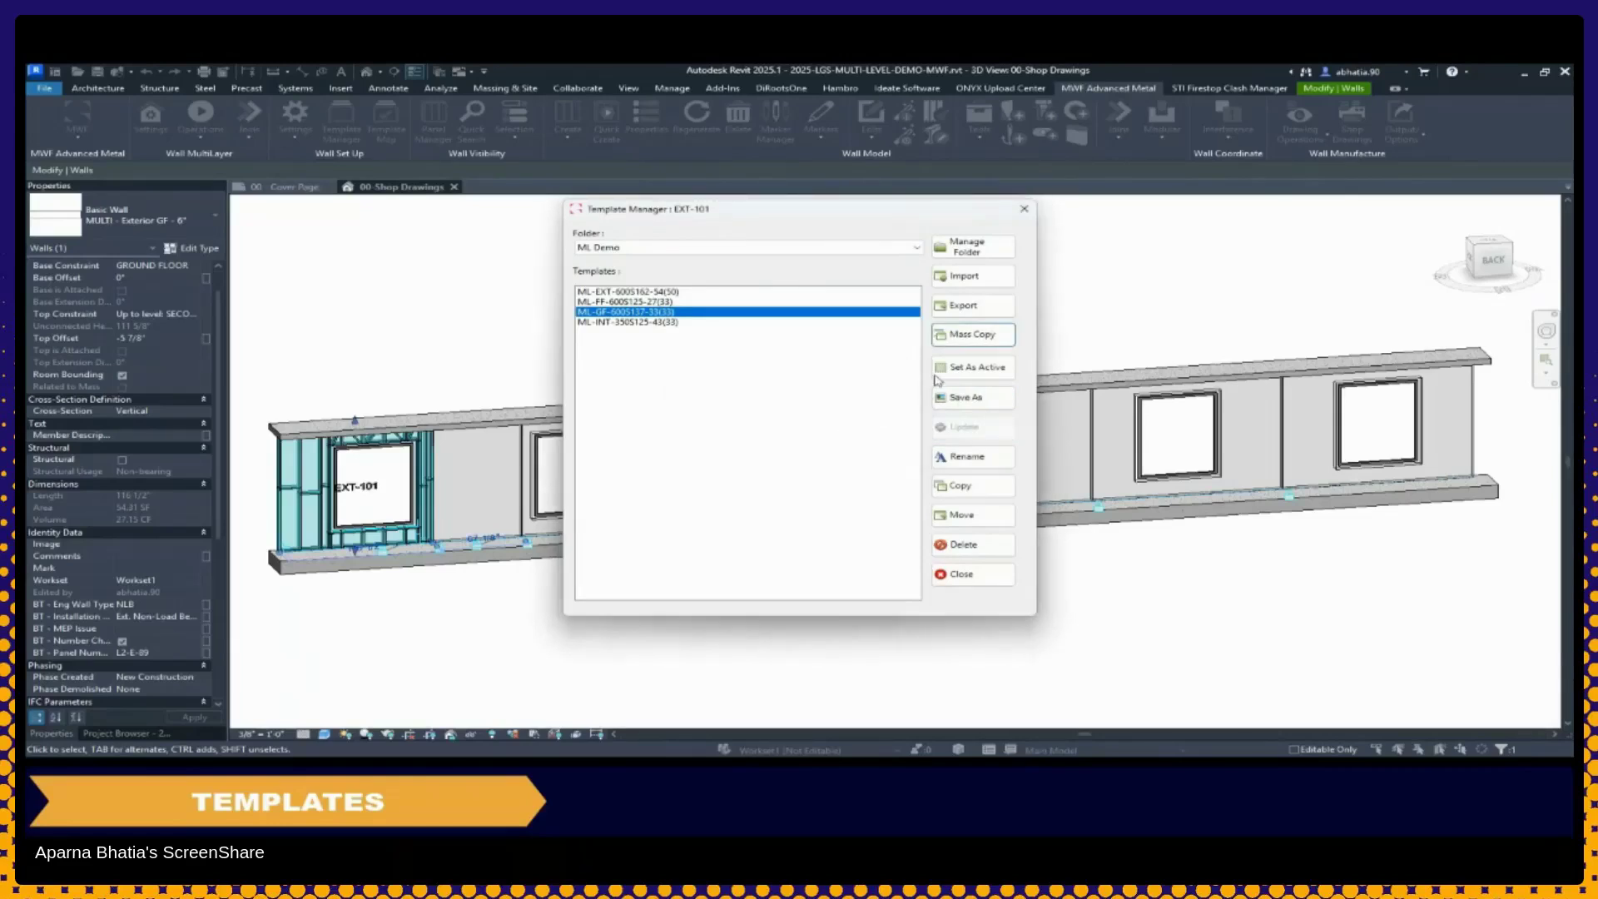
# Set the ML-GF-600S137-33(33) template as active, close the Template Manager and accept the EXT-101 panel properties
pyautogui.click(938, 367)
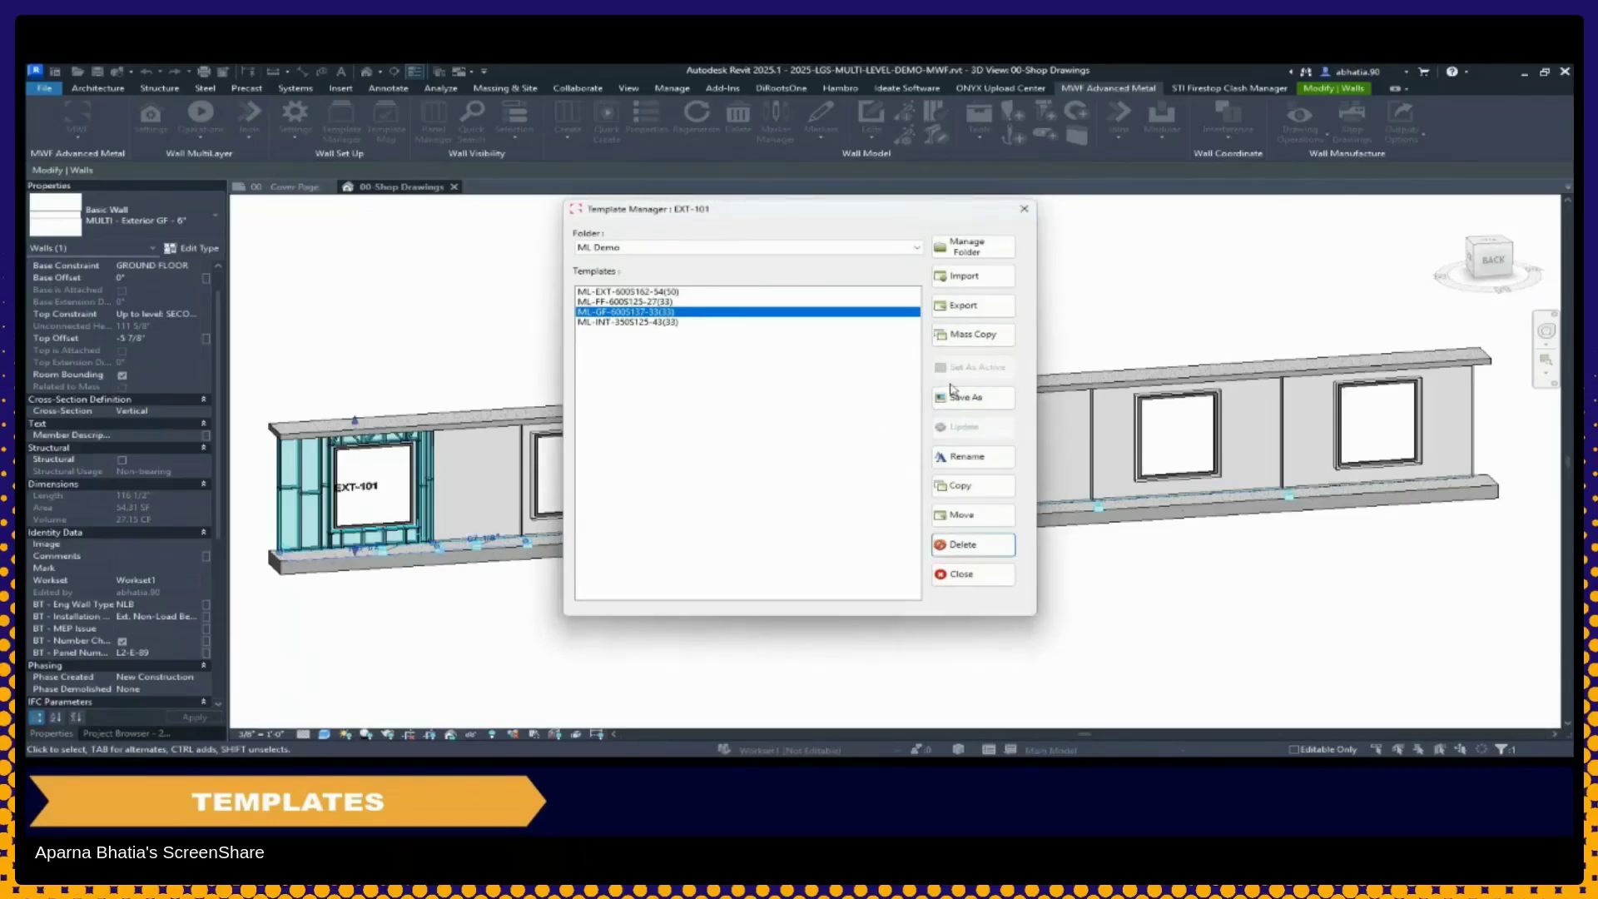
pyautogui.click(962, 574)
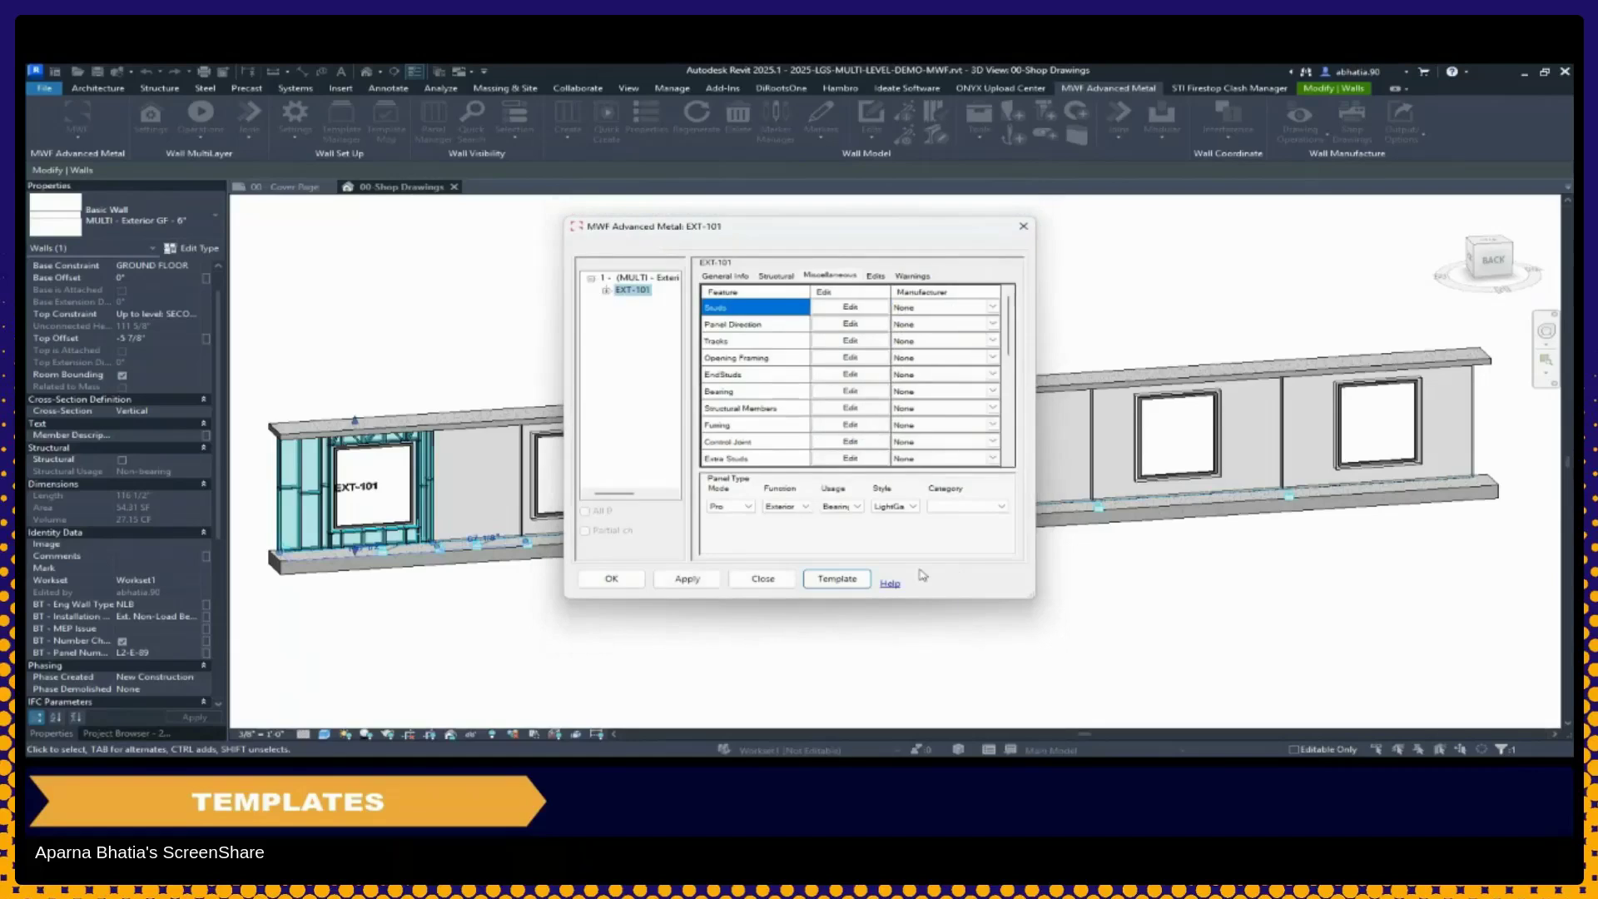
pyautogui.click(593, 582)
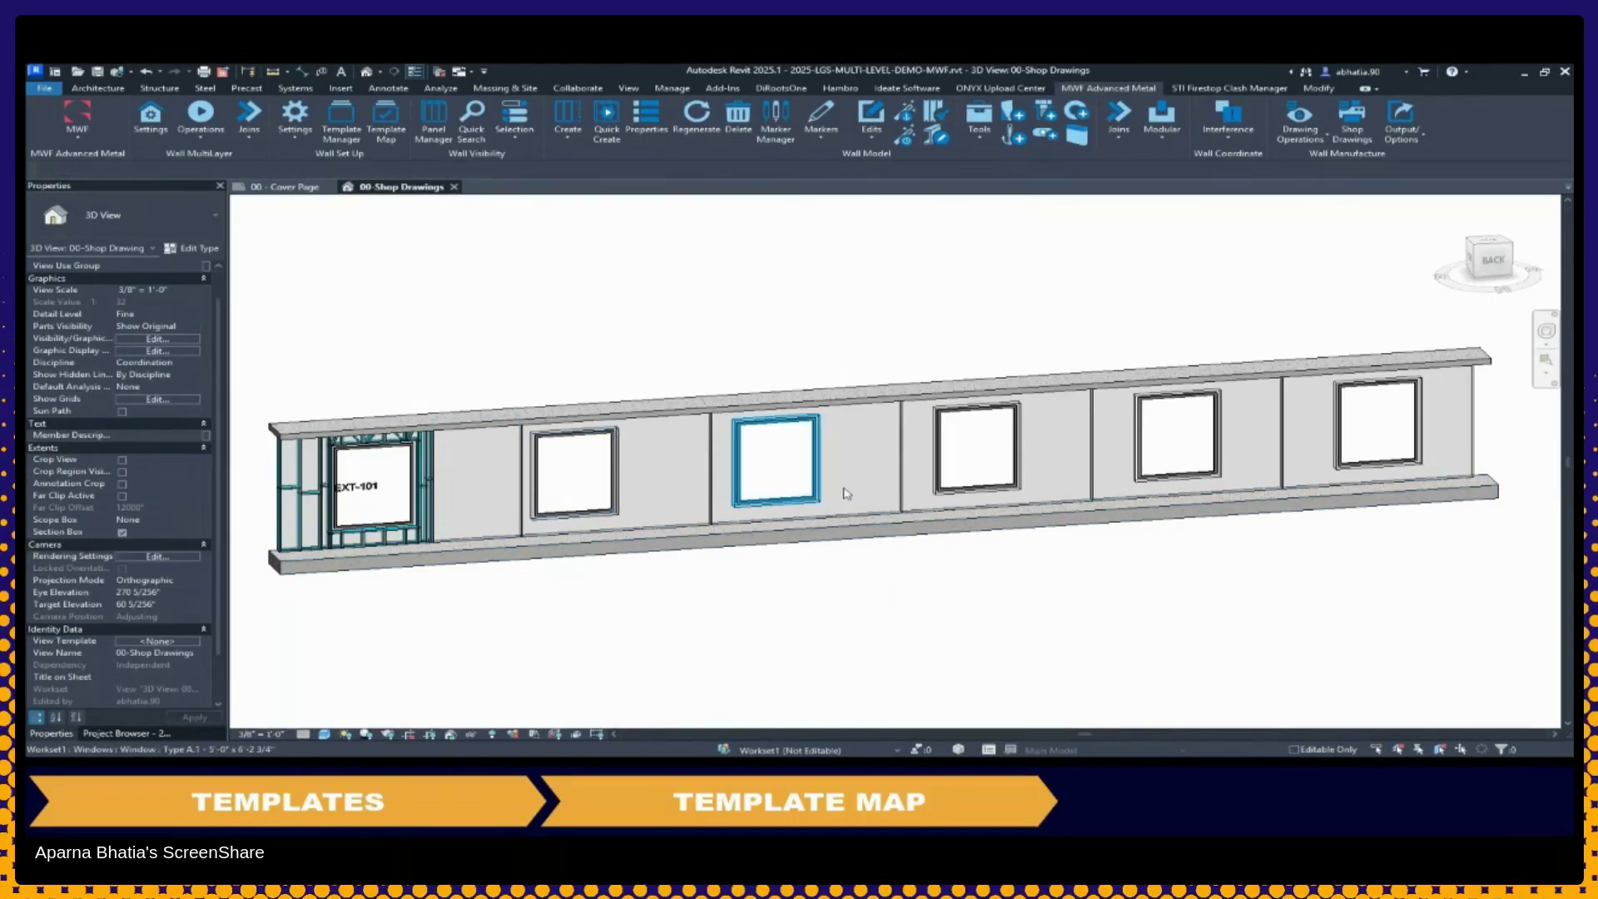
# Check the MULTI - Exterior GF - 6" assignment in the Demo House template map, widening the Template column, and accept the map
pyautogui.click(377, 135)
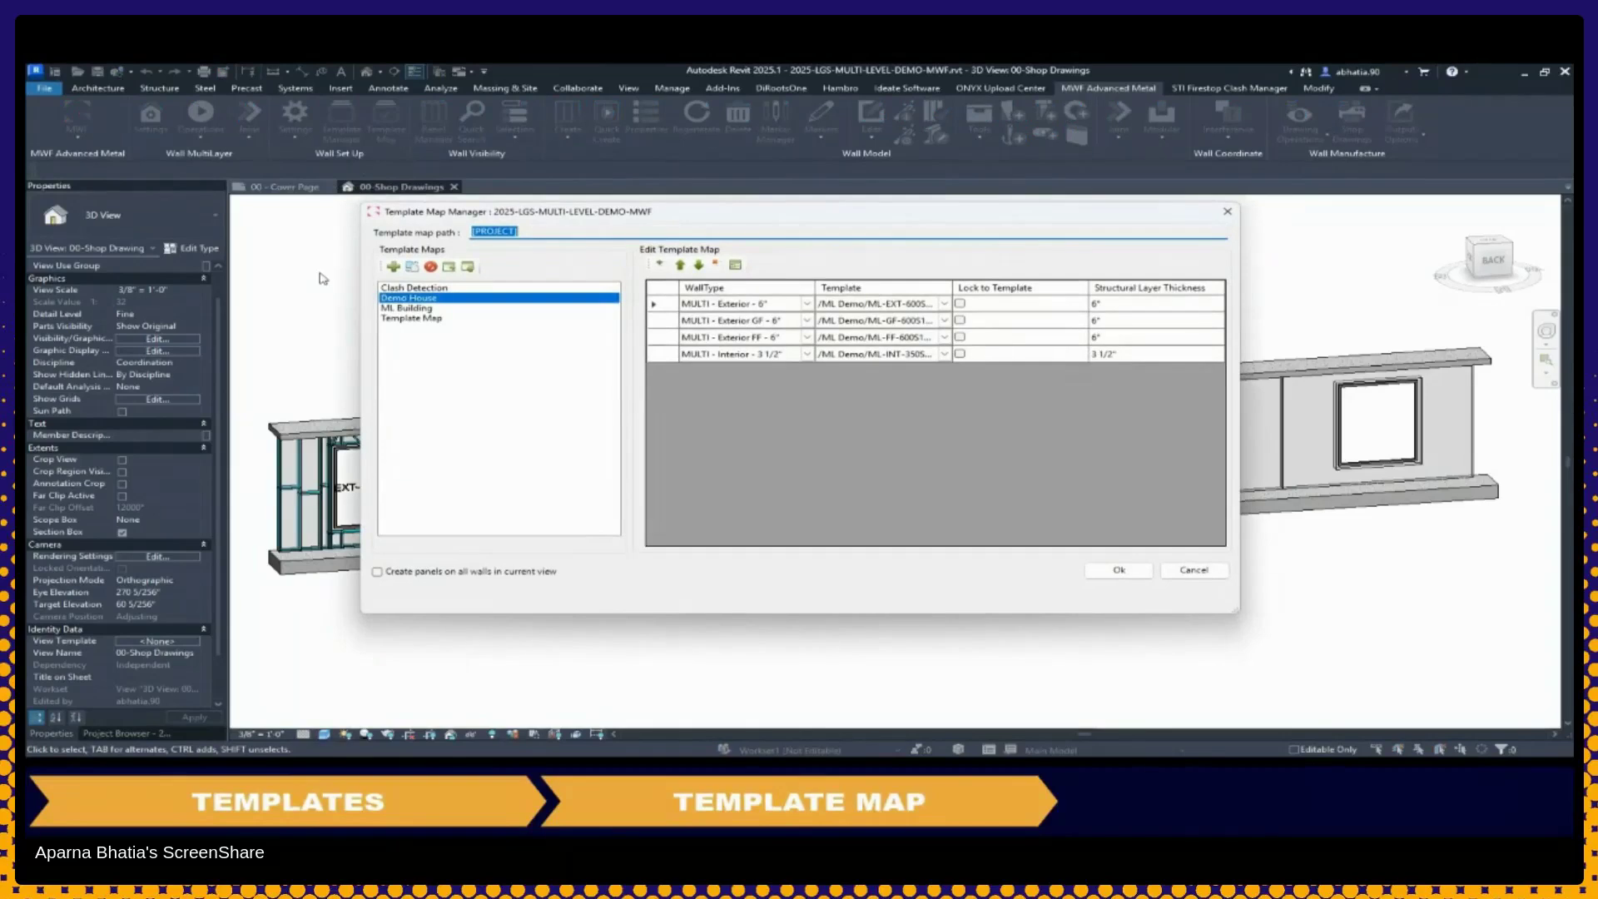
pyautogui.click(399, 301)
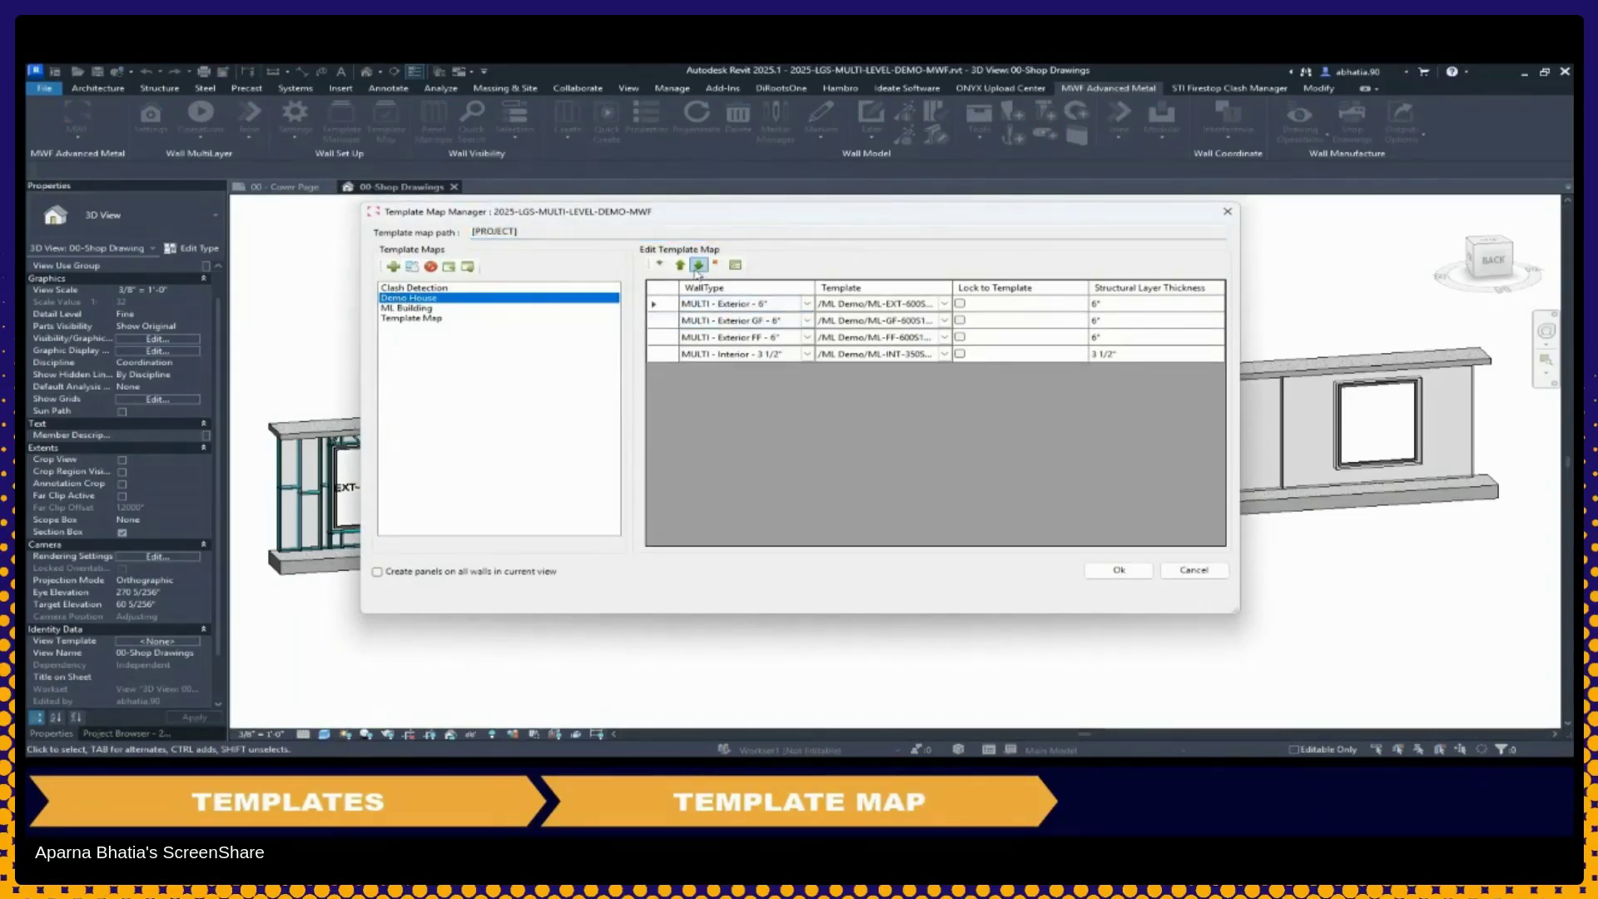
pyautogui.click(716, 323)
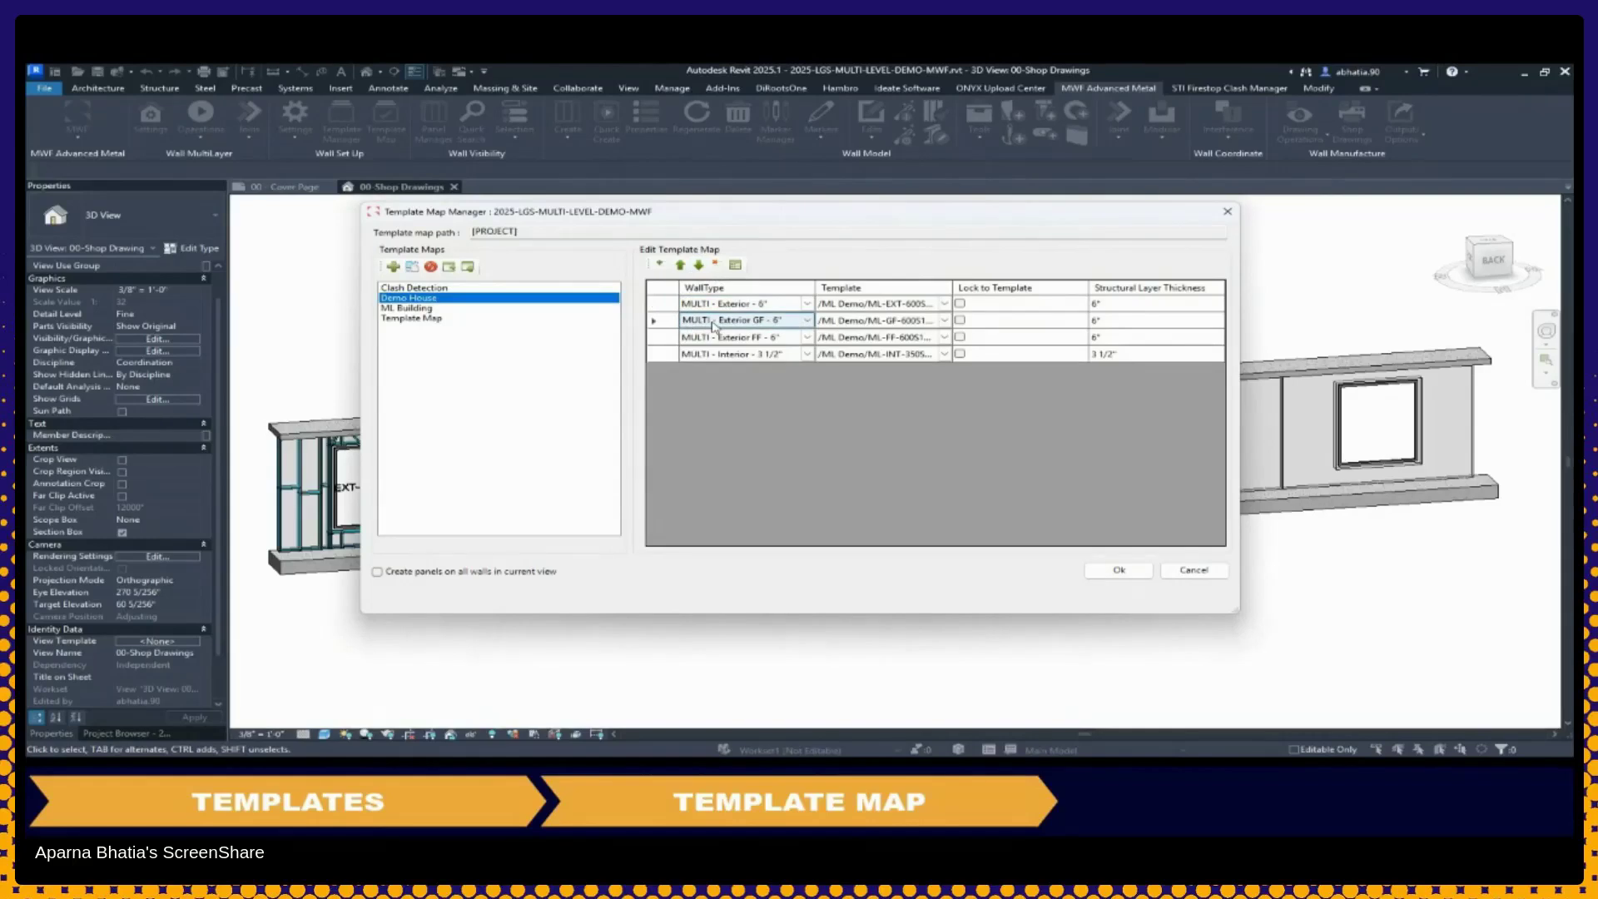
pyautogui.click(826, 322)
pyautogui.click(944, 322)
pyautogui.click(944, 321)
pyautogui.moveTo(953, 287); pyautogui.dragTo(1009, 287)
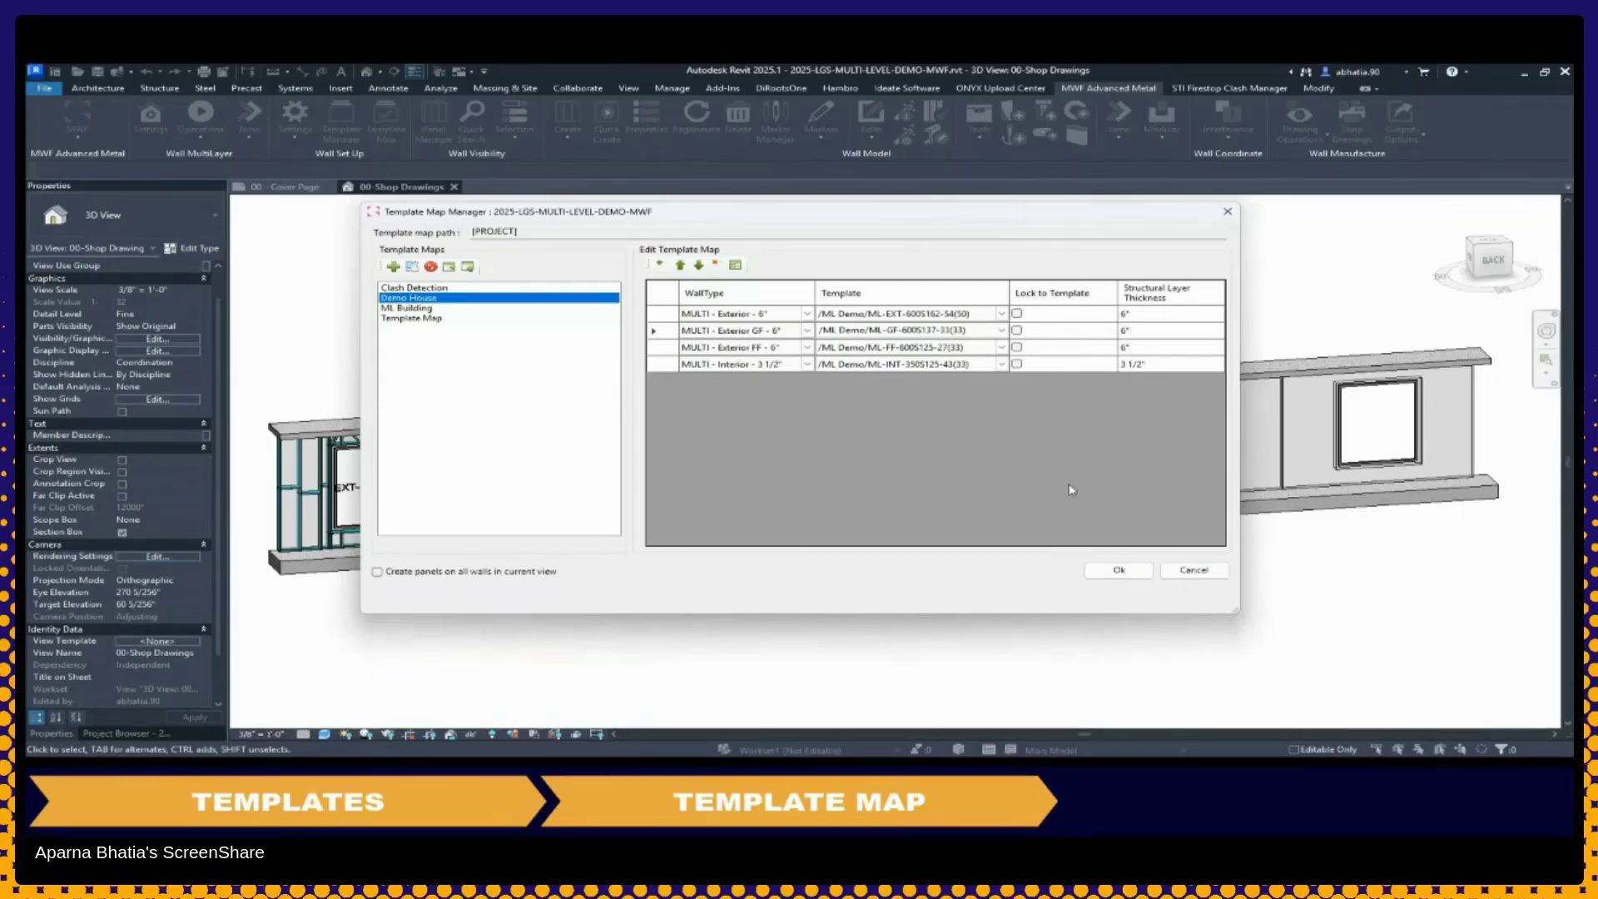
pyautogui.click(1136, 572)
# Window-select the unframed exterior walls, filter the selection to Walls only and run Quick Create on them
pyautogui.moveTo(1516, 451); pyautogui.dragTo(510, 447)
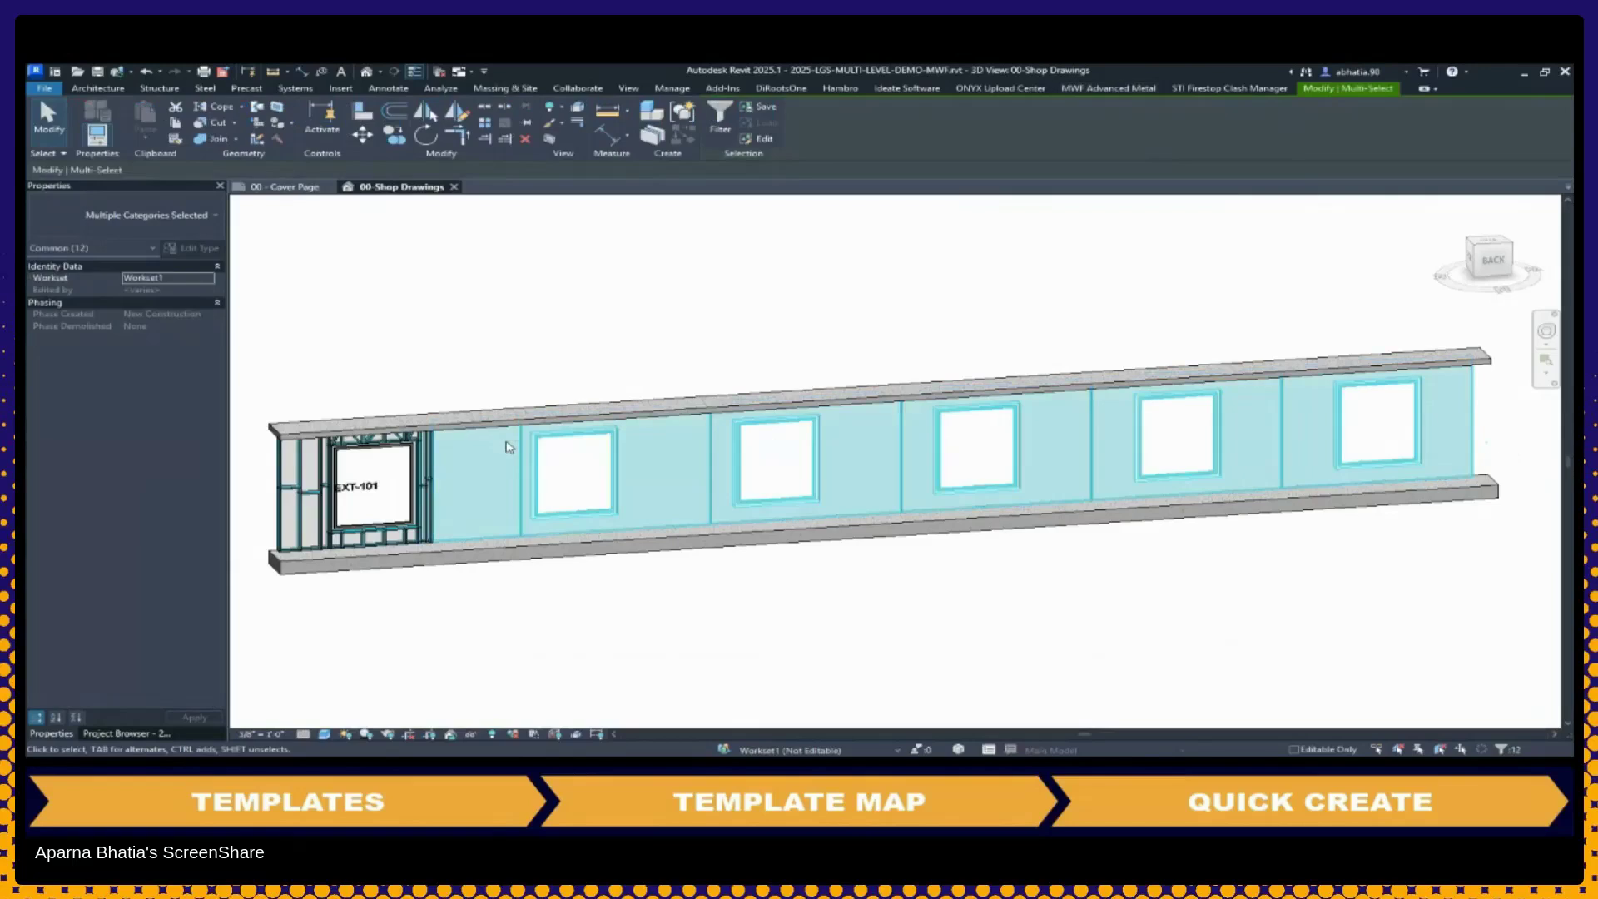
pyautogui.click(720, 116)
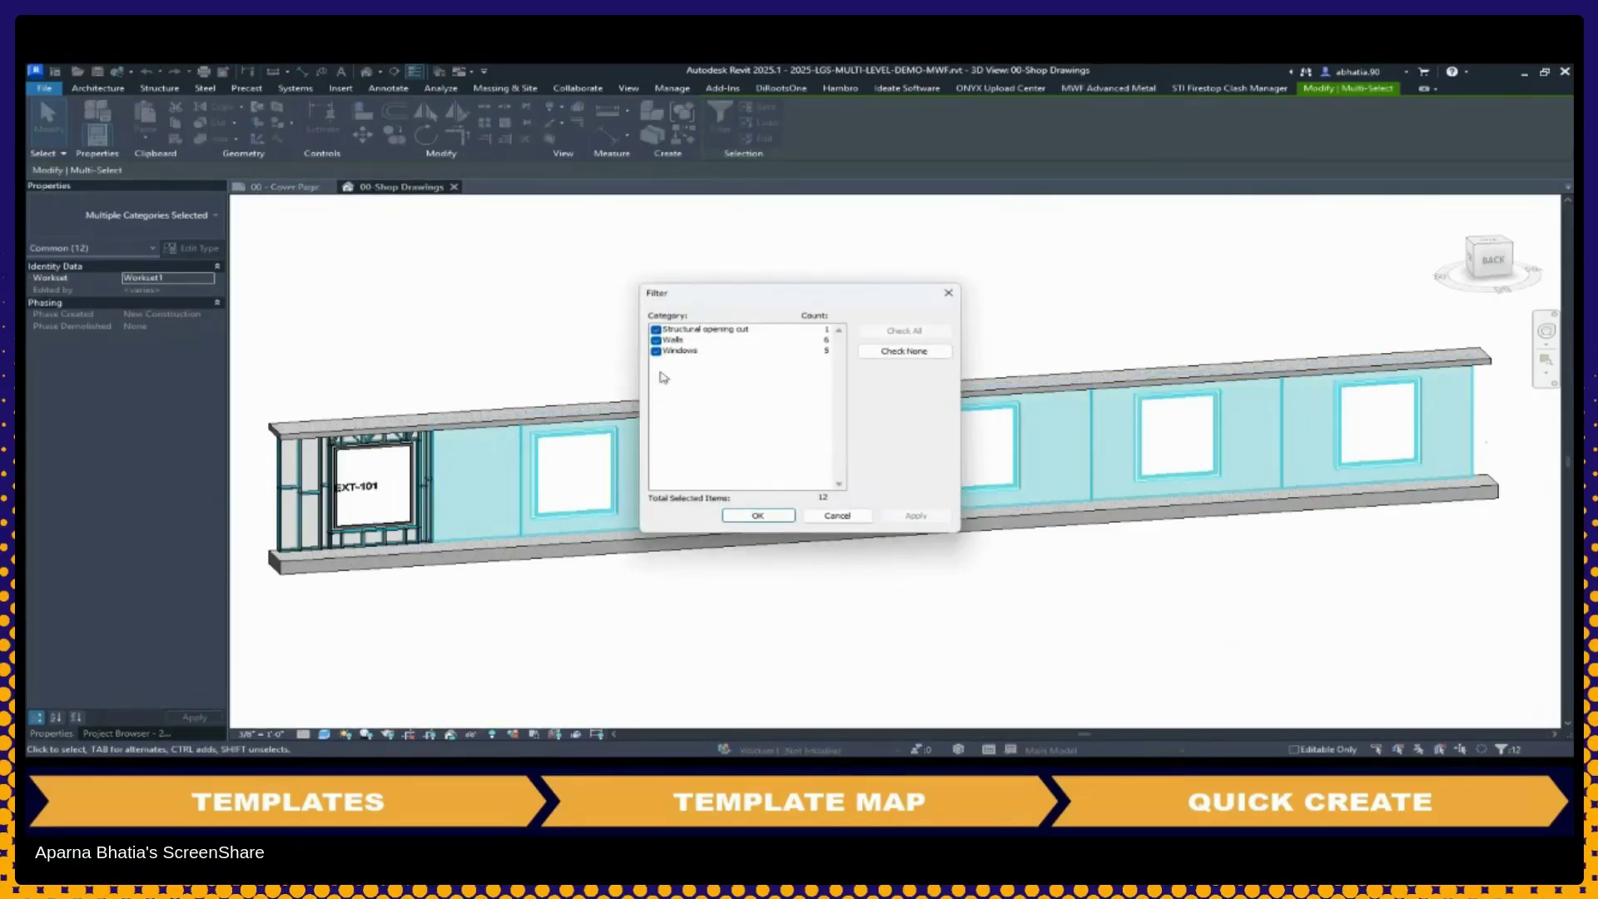
pyautogui.click(655, 329)
pyautogui.click(656, 350)
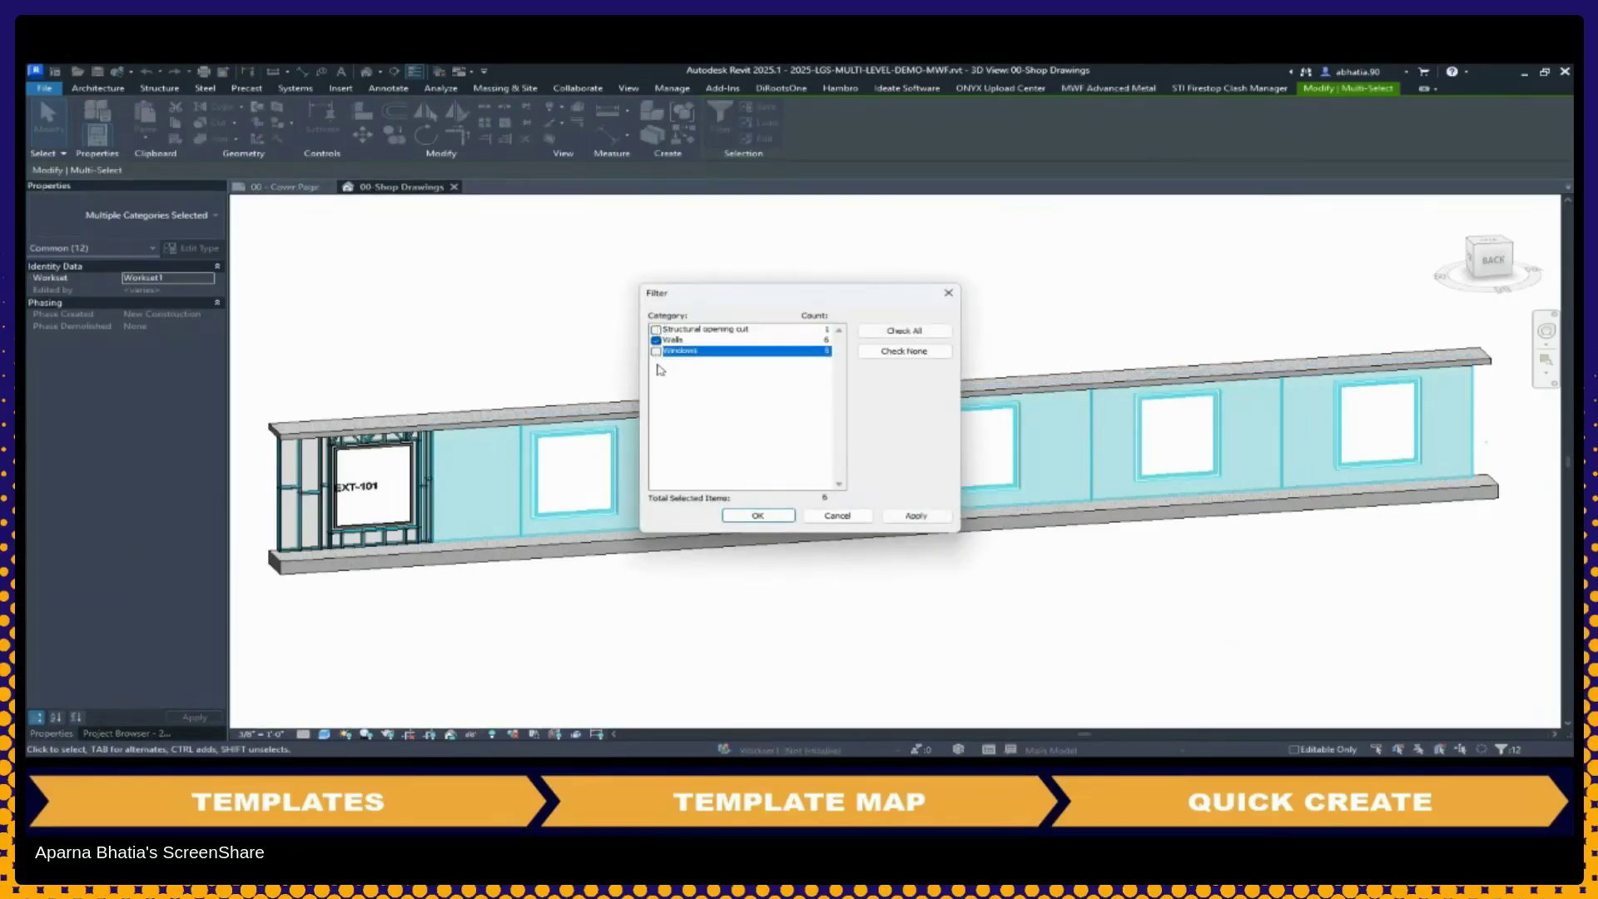
pyautogui.click(757, 515)
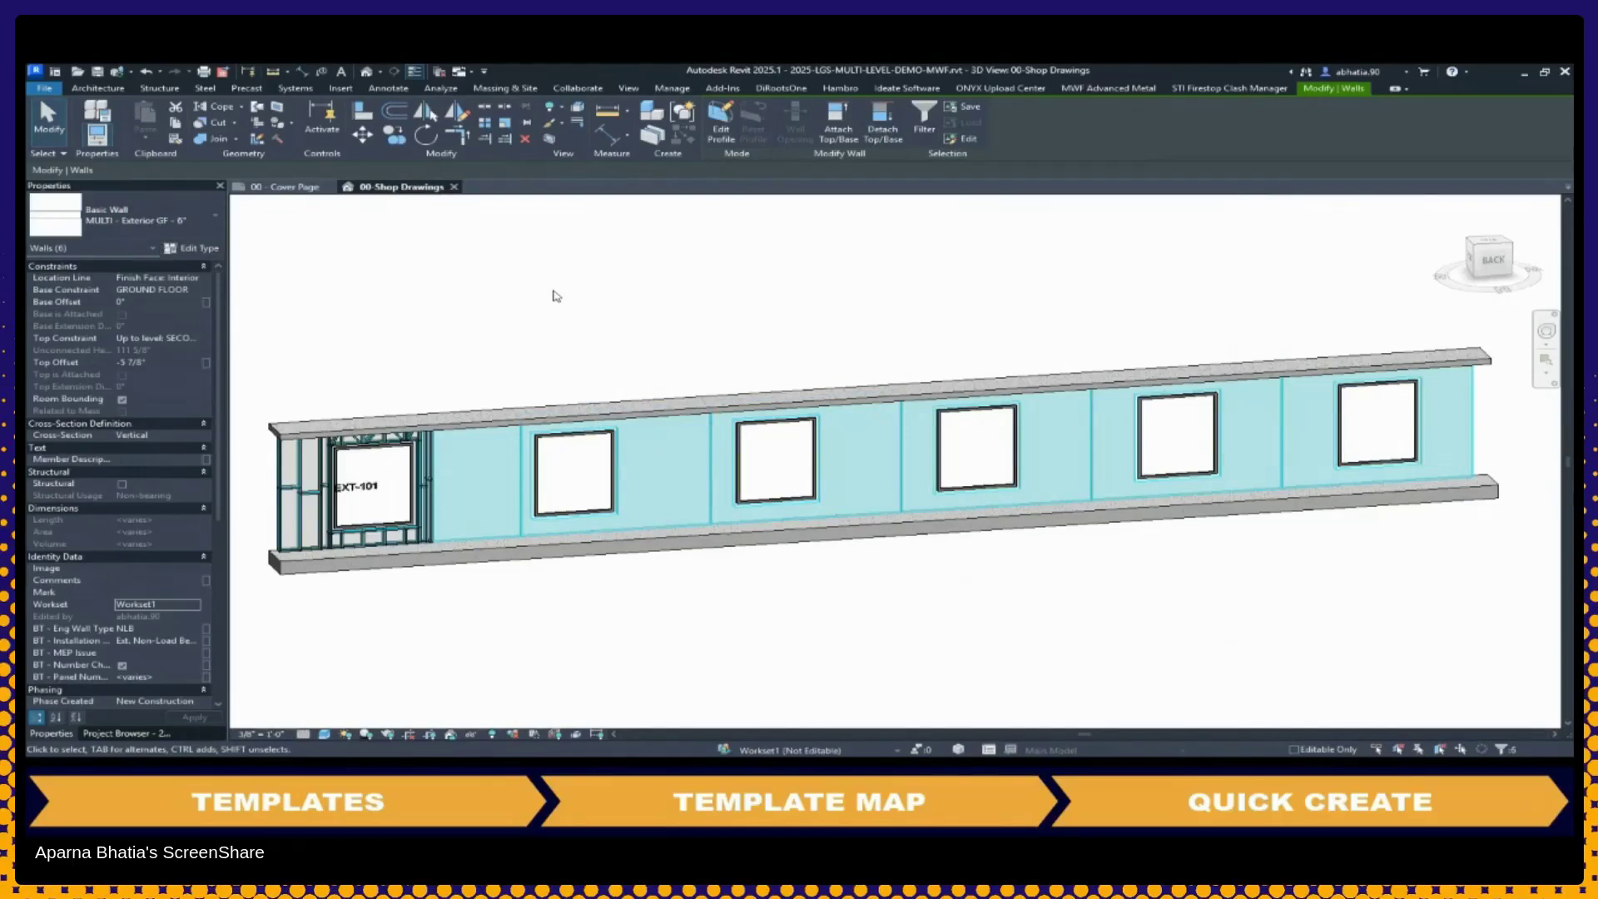
pyautogui.click(1093, 94)
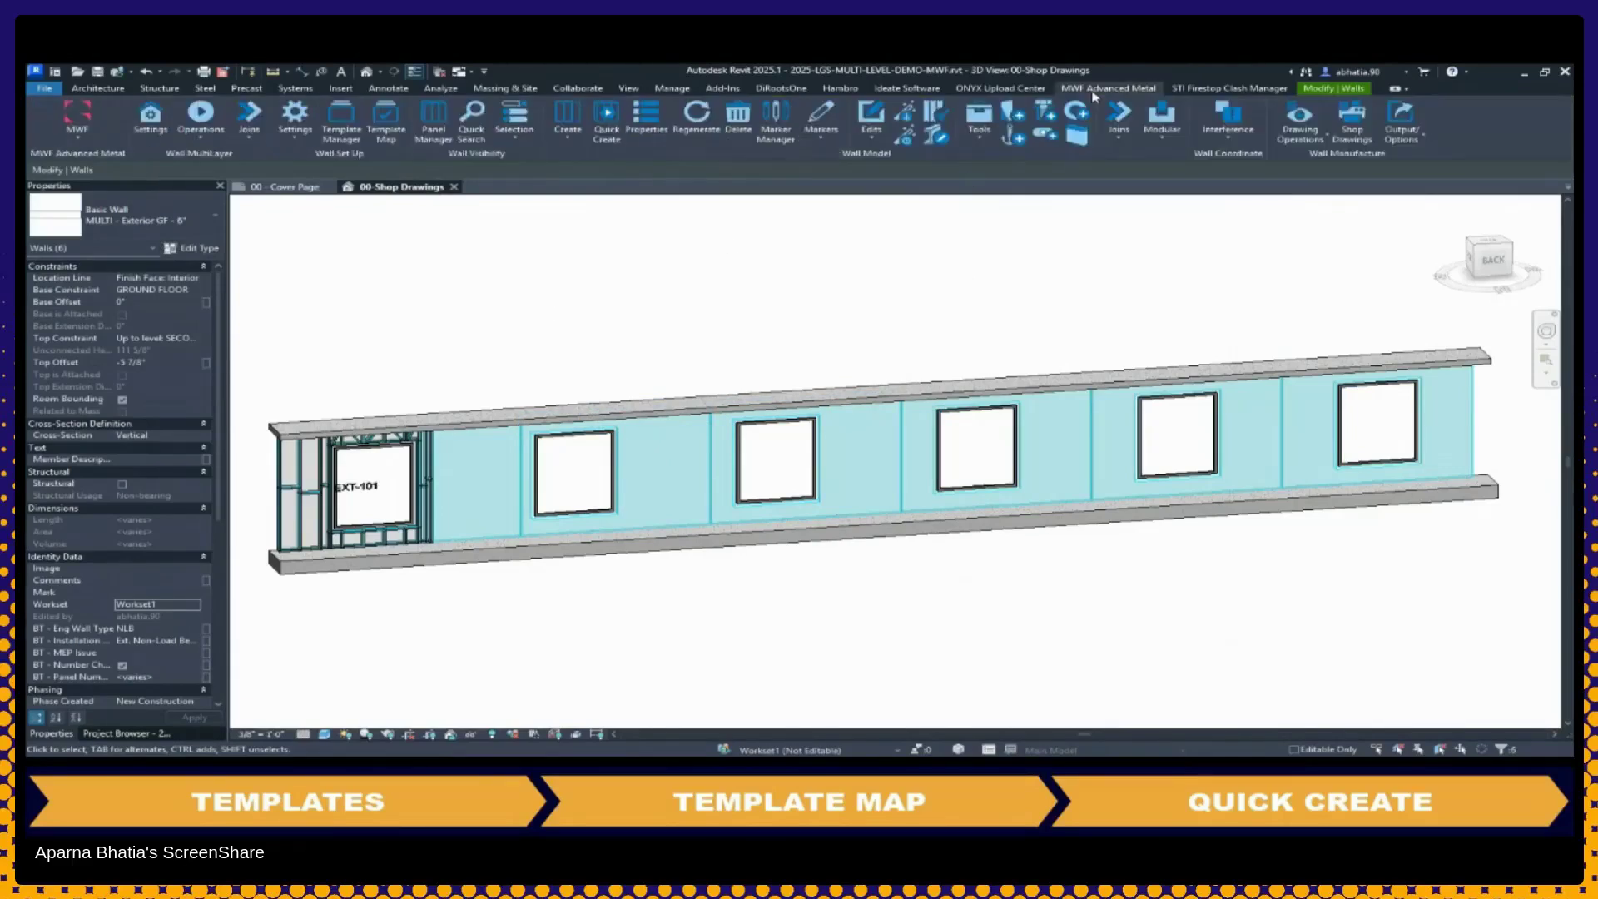
pyautogui.click(606, 133)
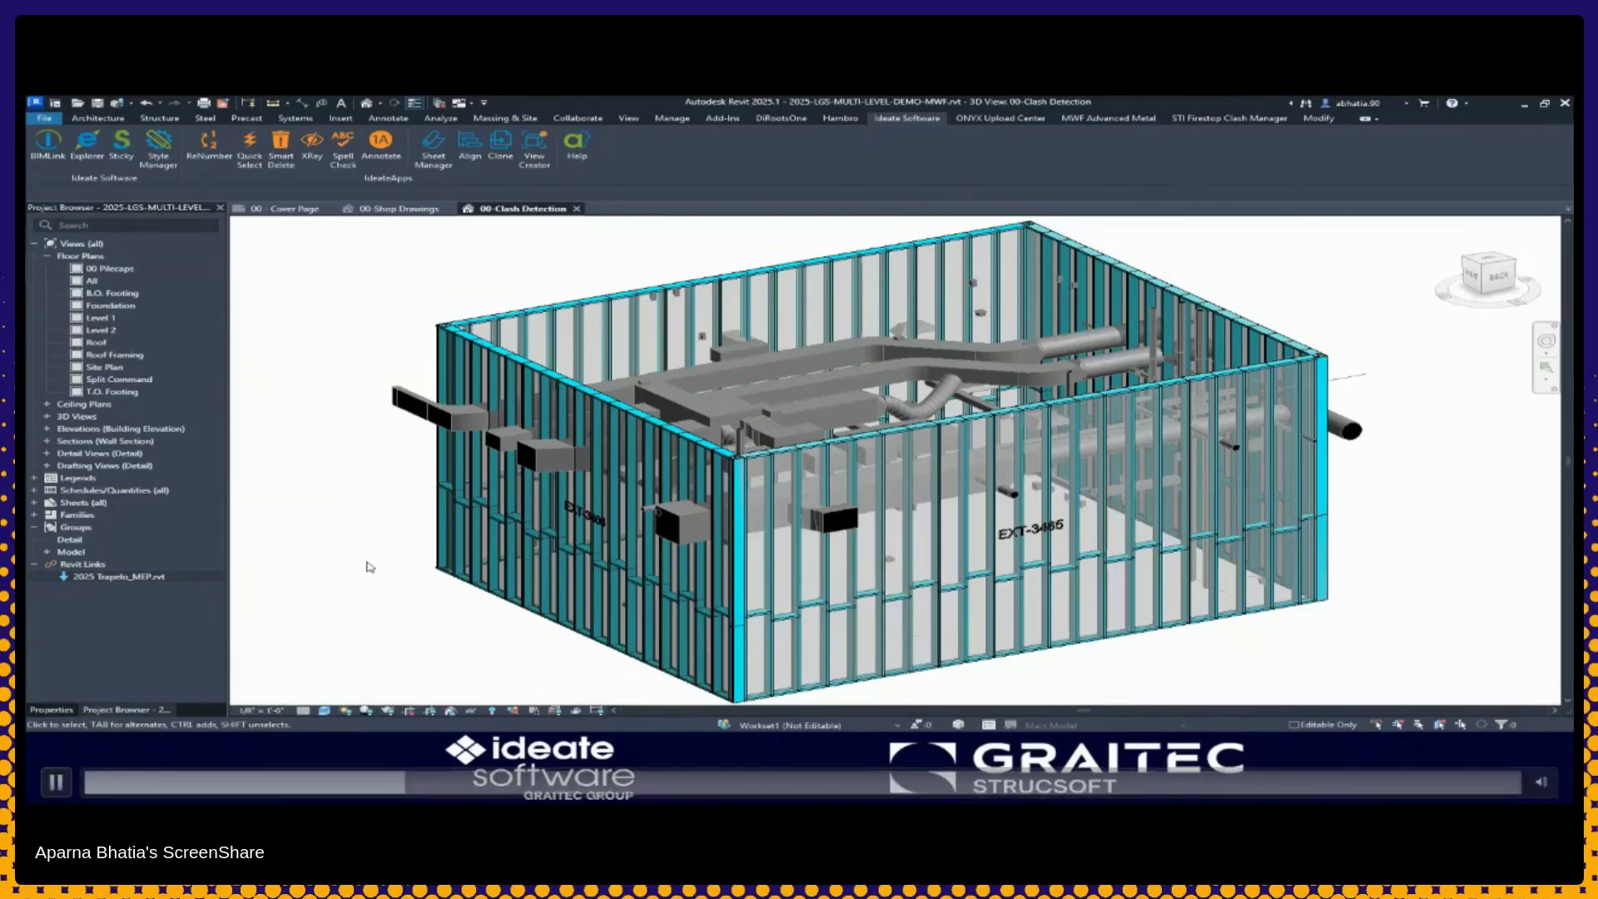
# Open Ideate Explorer for the active view, sorted by category, and apply the Links RVT-Not Shared filter
pyautogui.click(83, 144)
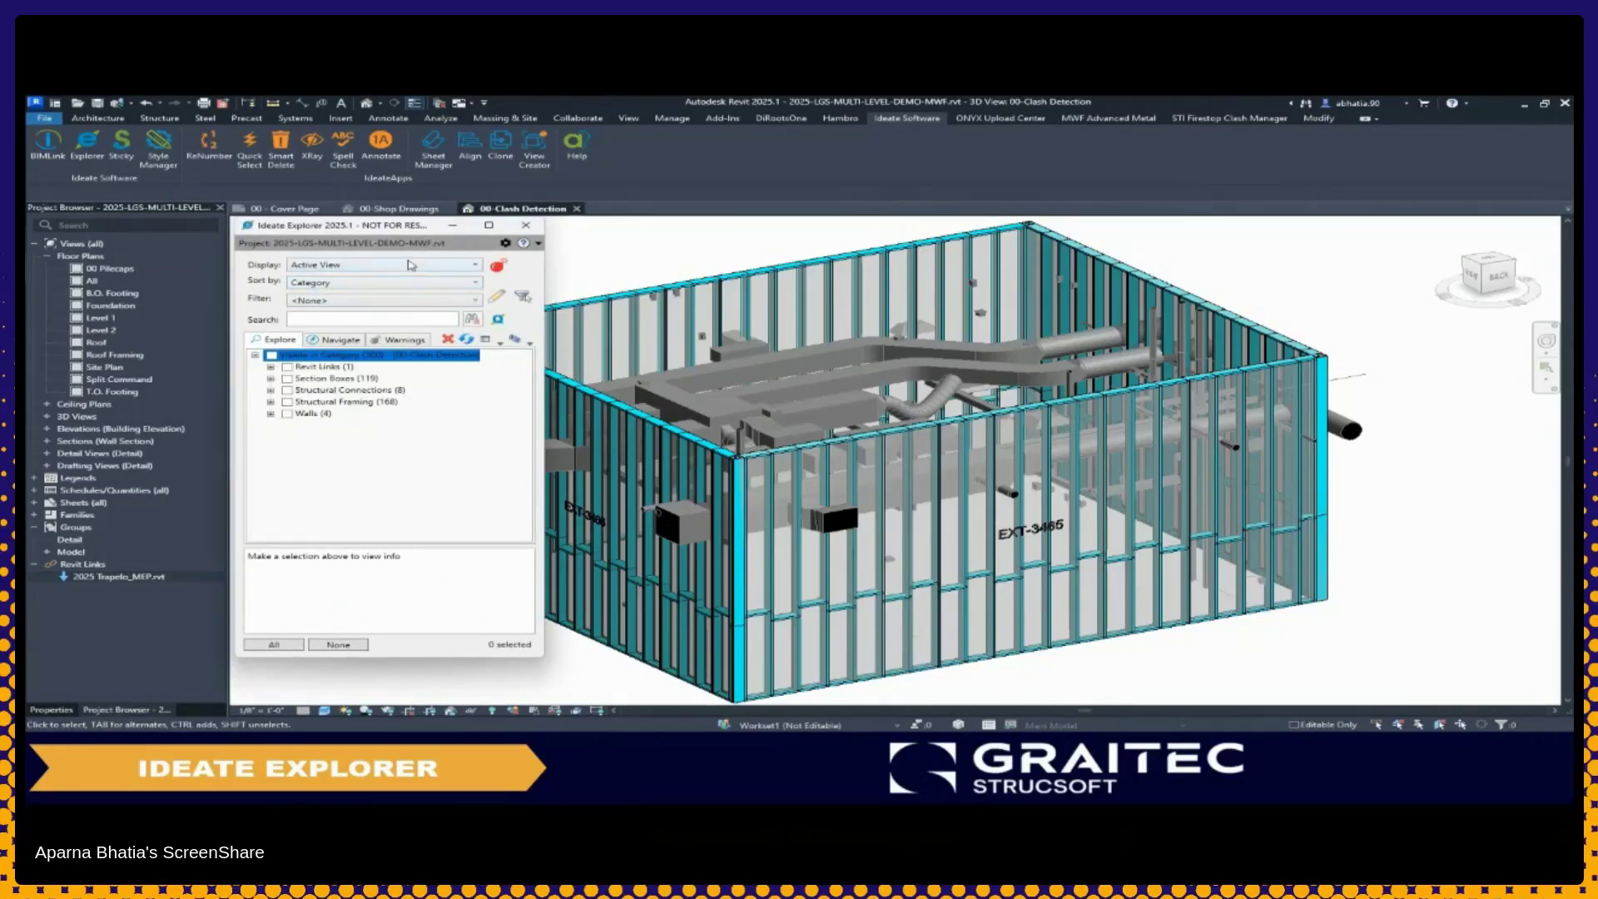
pyautogui.click(410, 265)
pyautogui.click(409, 264)
pyautogui.click(409, 264)
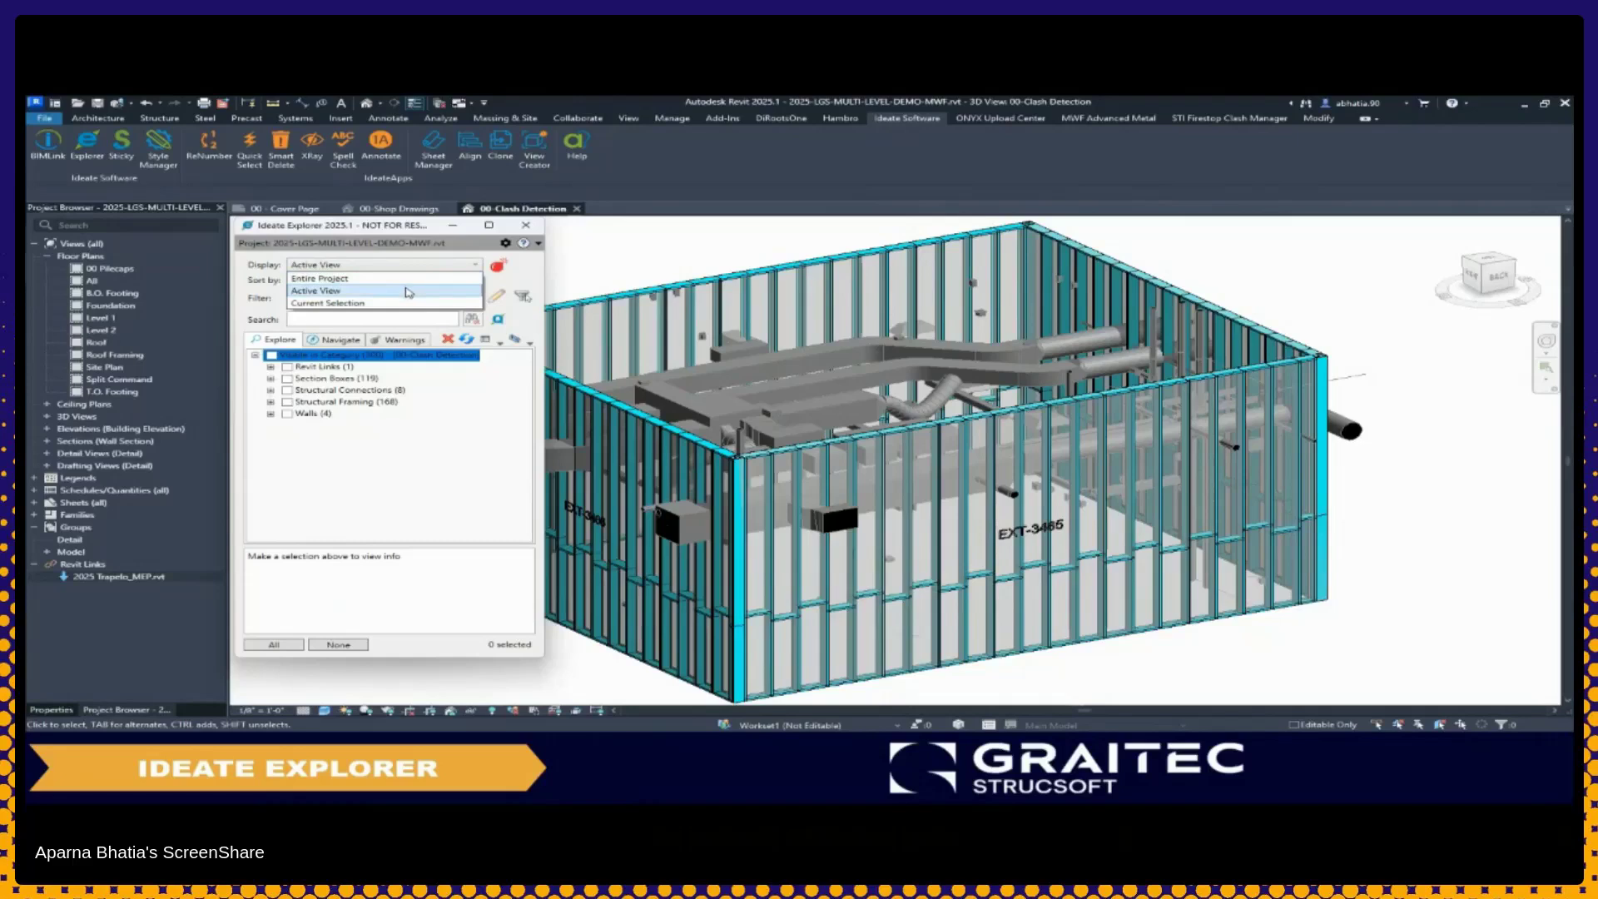
pyautogui.click(519, 279)
pyautogui.click(476, 284)
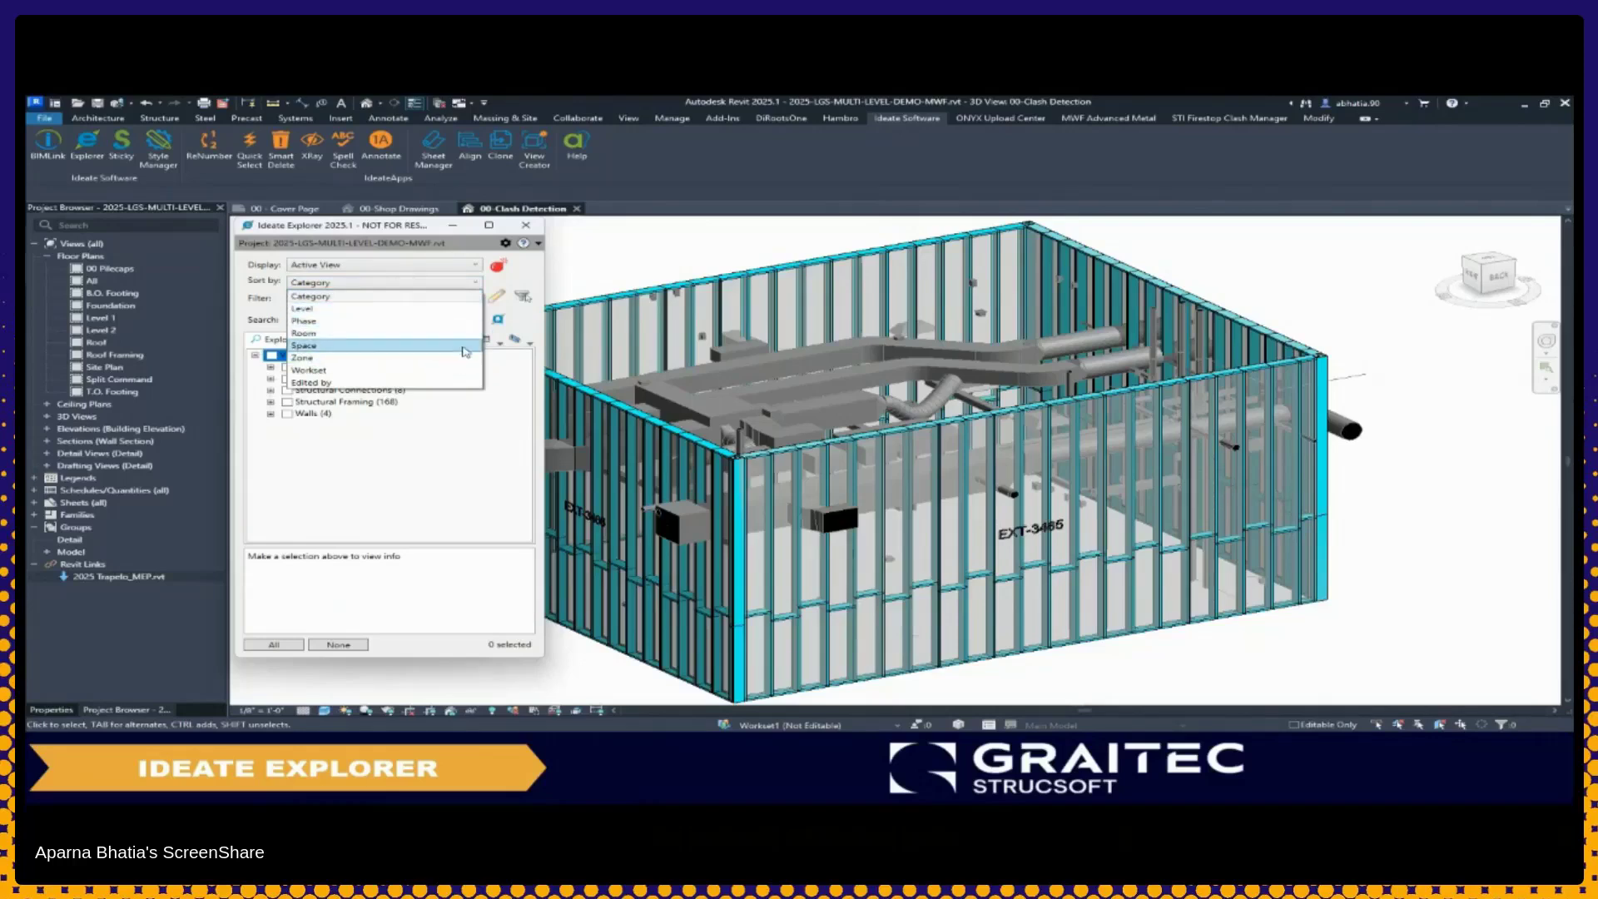
pyautogui.click(531, 325)
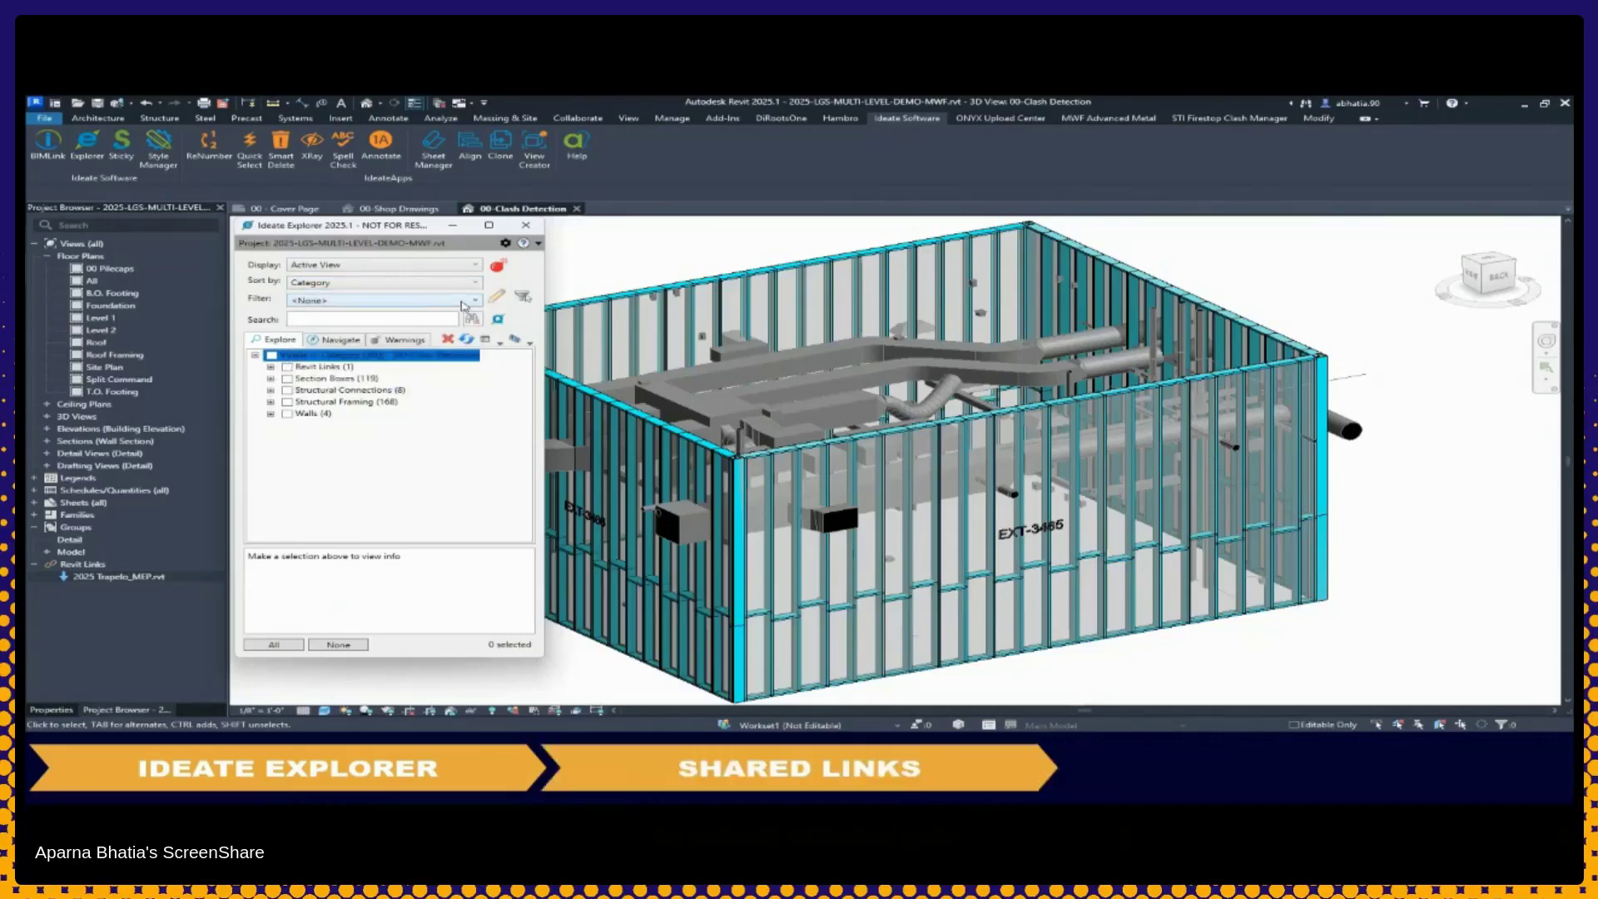
pyautogui.click(464, 302)
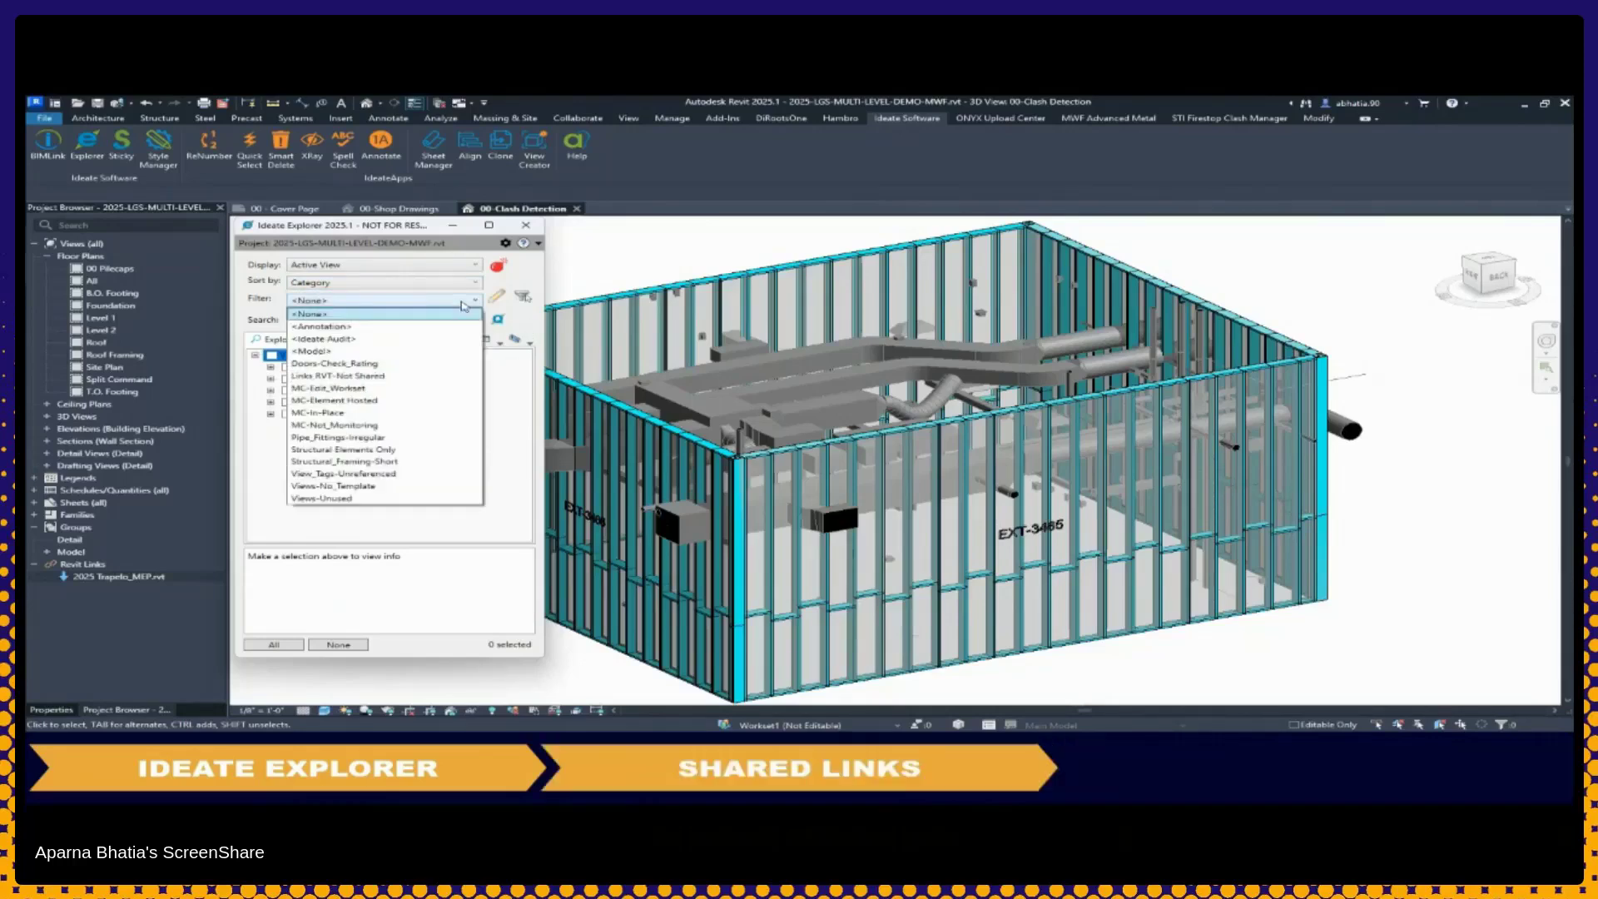
pyautogui.click(322, 376)
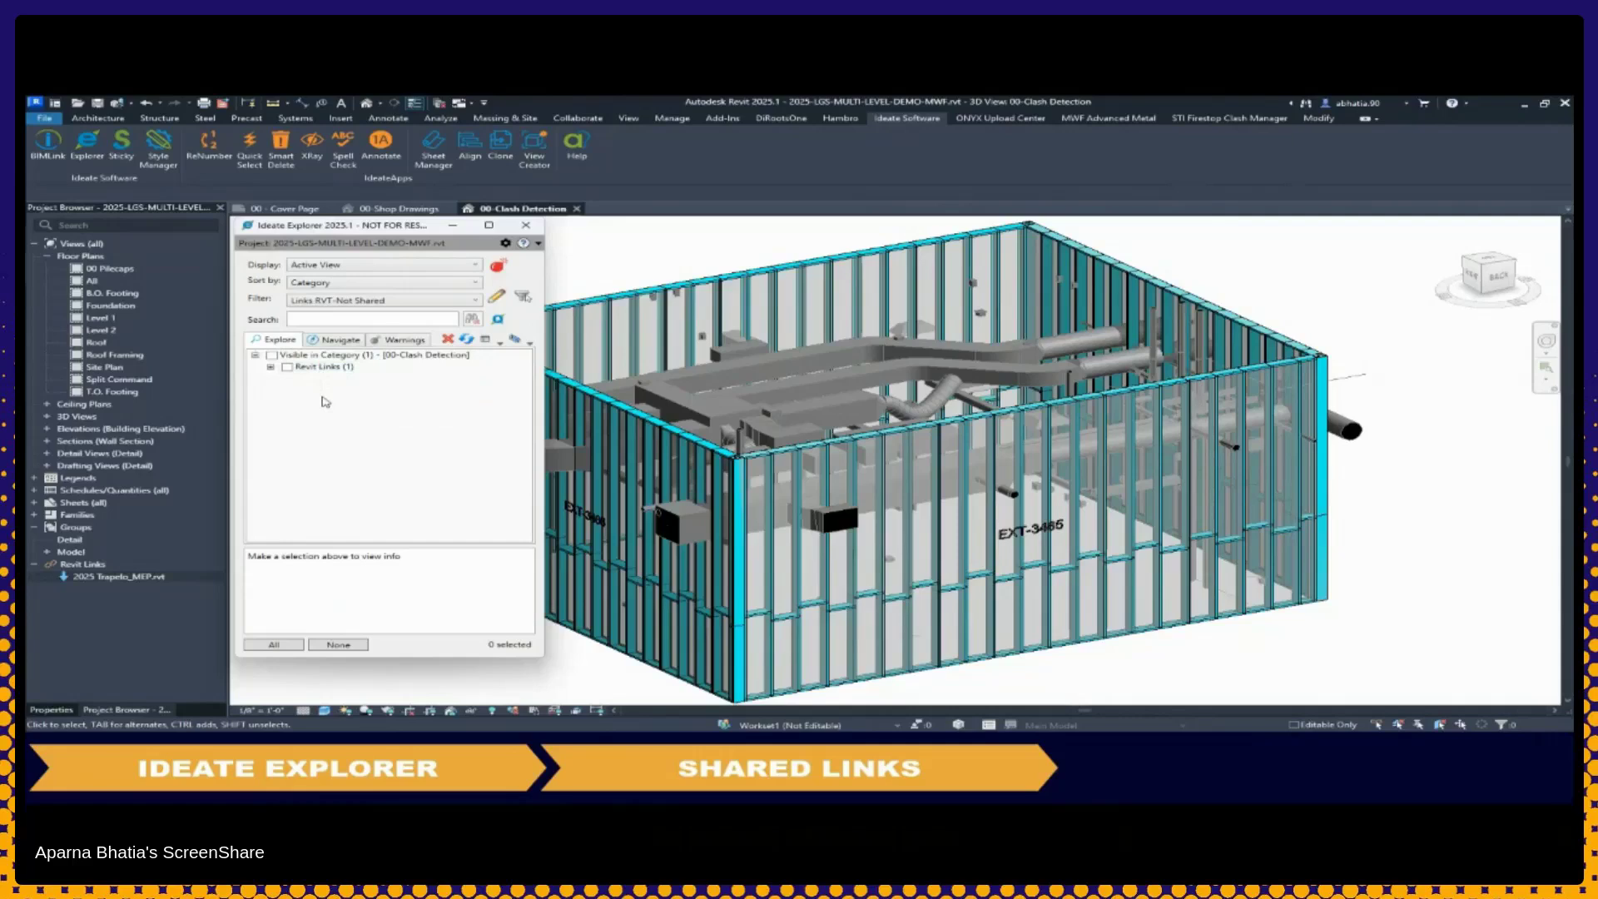
# Expand the Revit Links category in the results and select the 2025 Trapelo_MEP.rvt instance
pyautogui.click(271, 367)
pyautogui.click(287, 367)
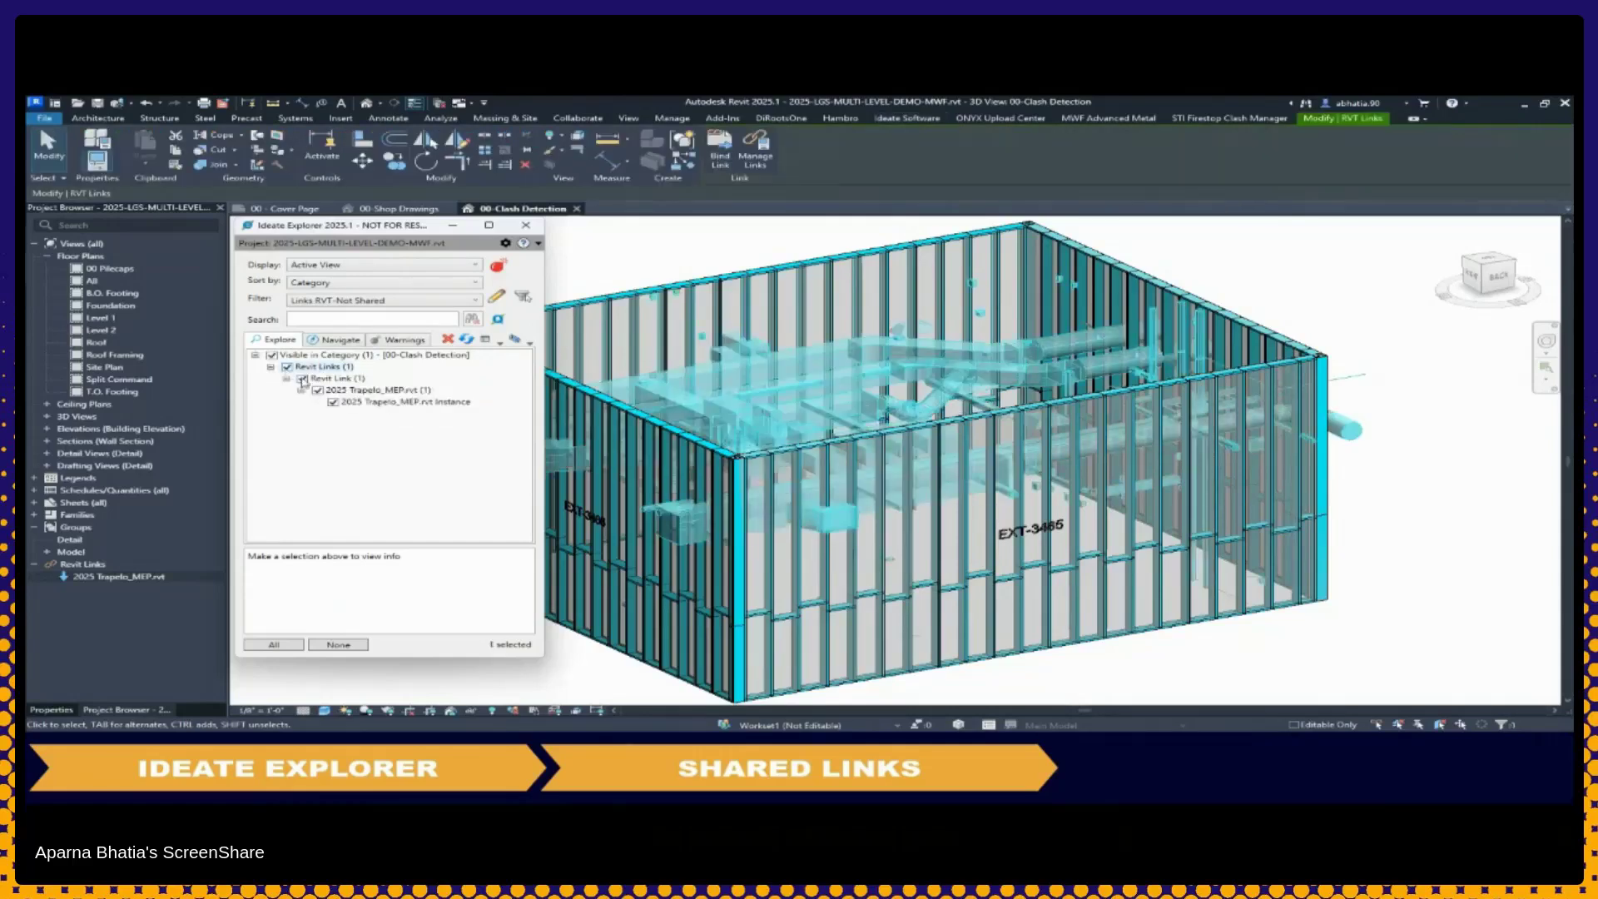
pyautogui.click(336, 405)
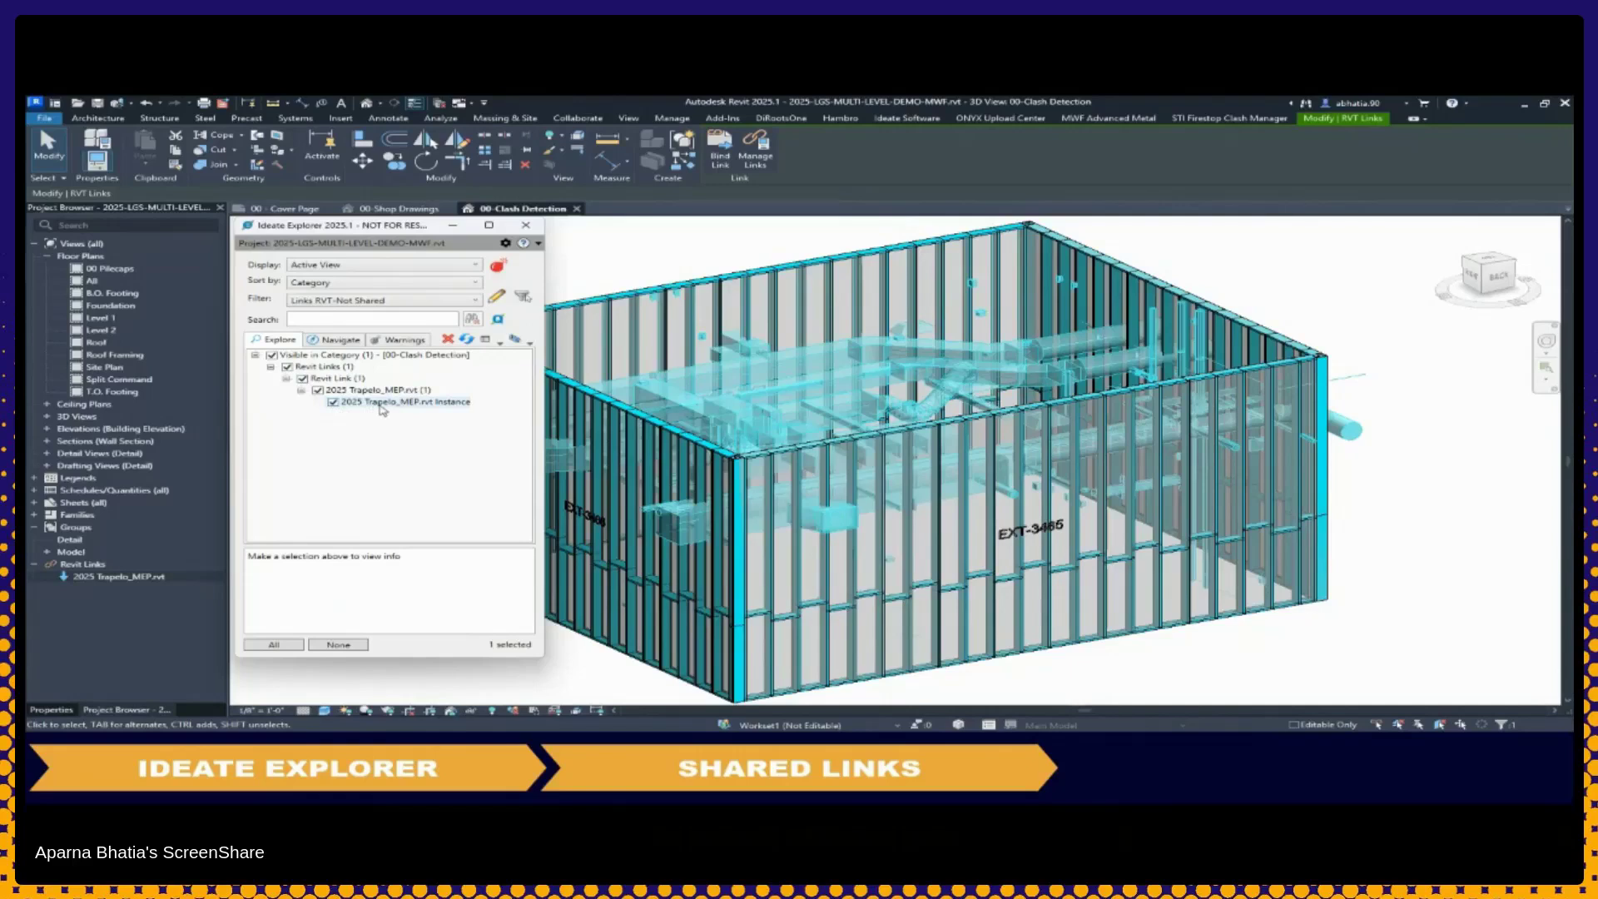
pyautogui.click(379, 404)
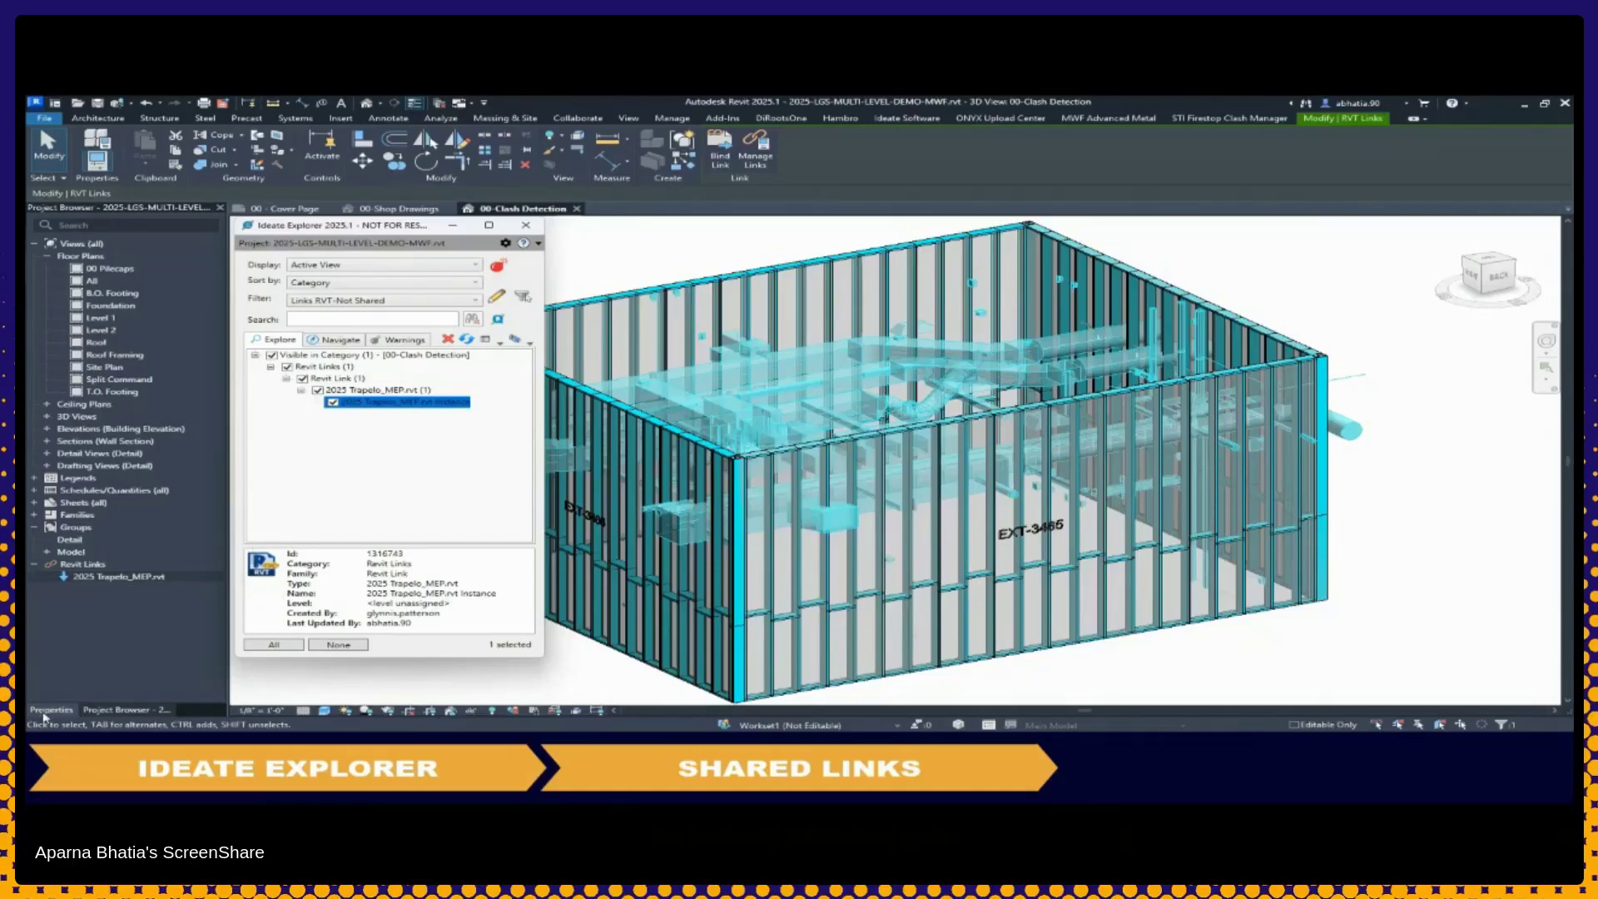
# Set the linked MEP model's Shared Site to Internal, then close Ideate Explorer and clear the selection
pyautogui.click(50, 709)
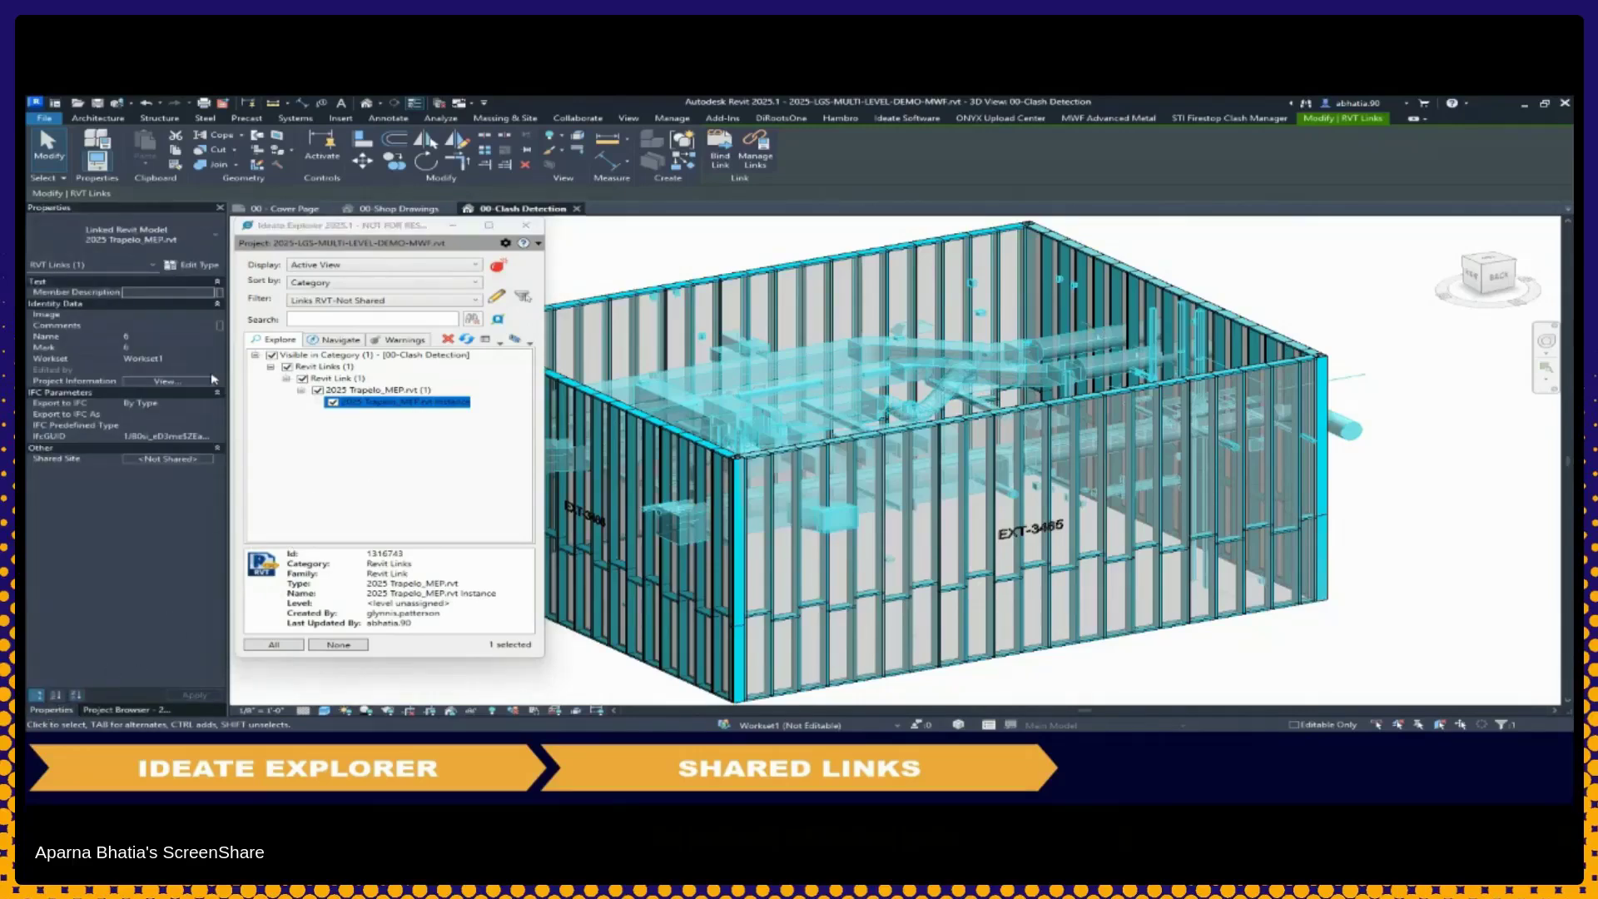
pyautogui.click(182, 464)
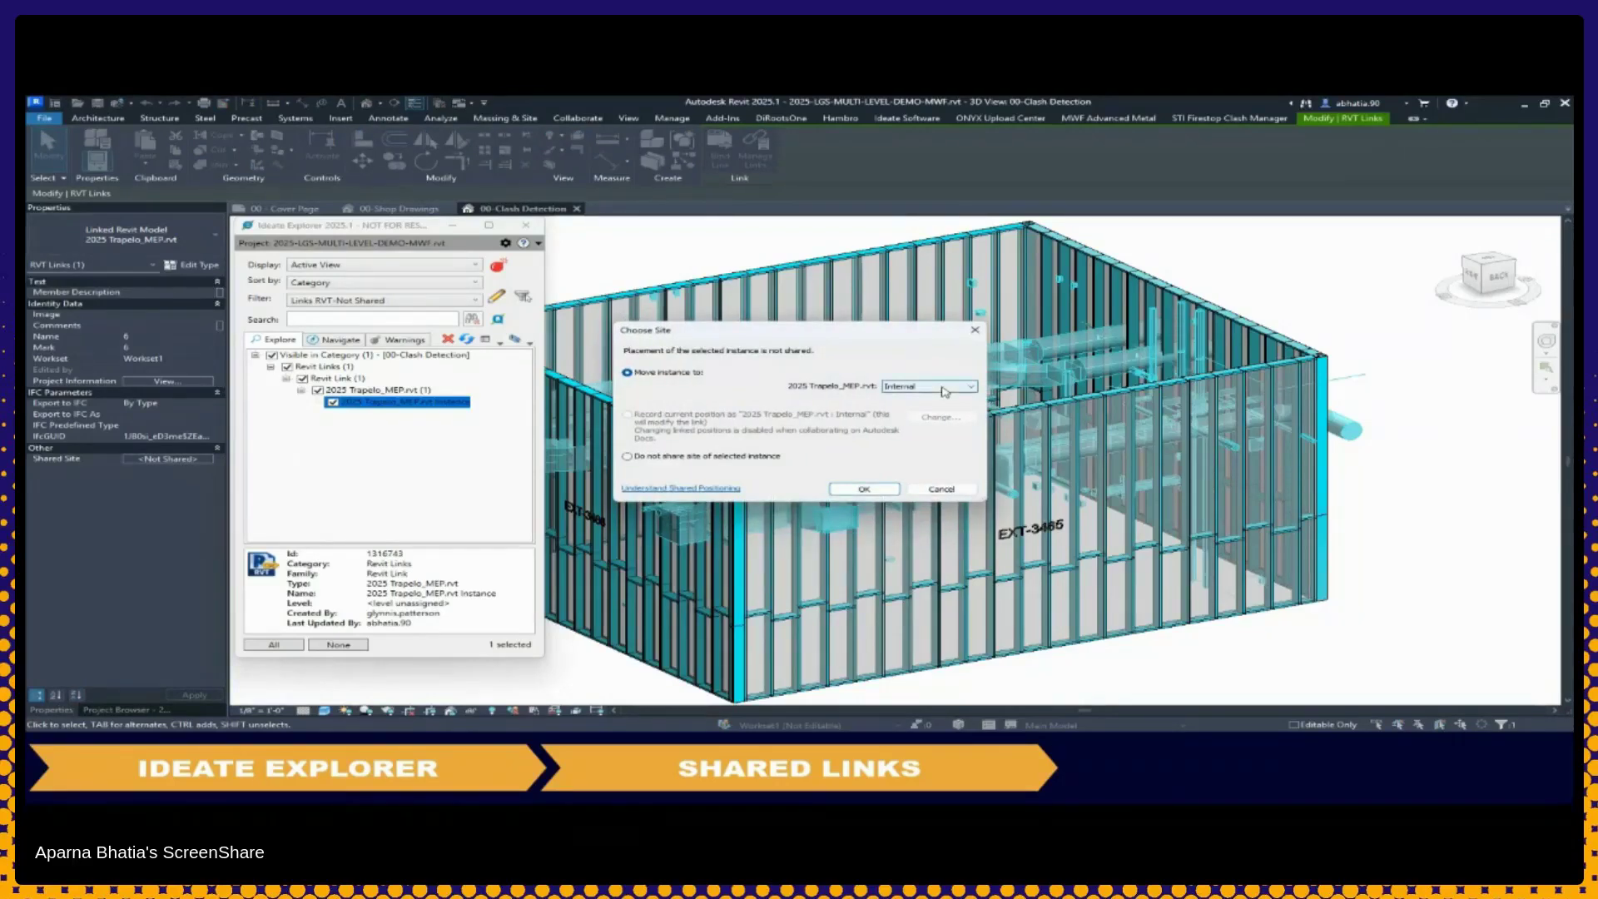
pyautogui.click(862, 489)
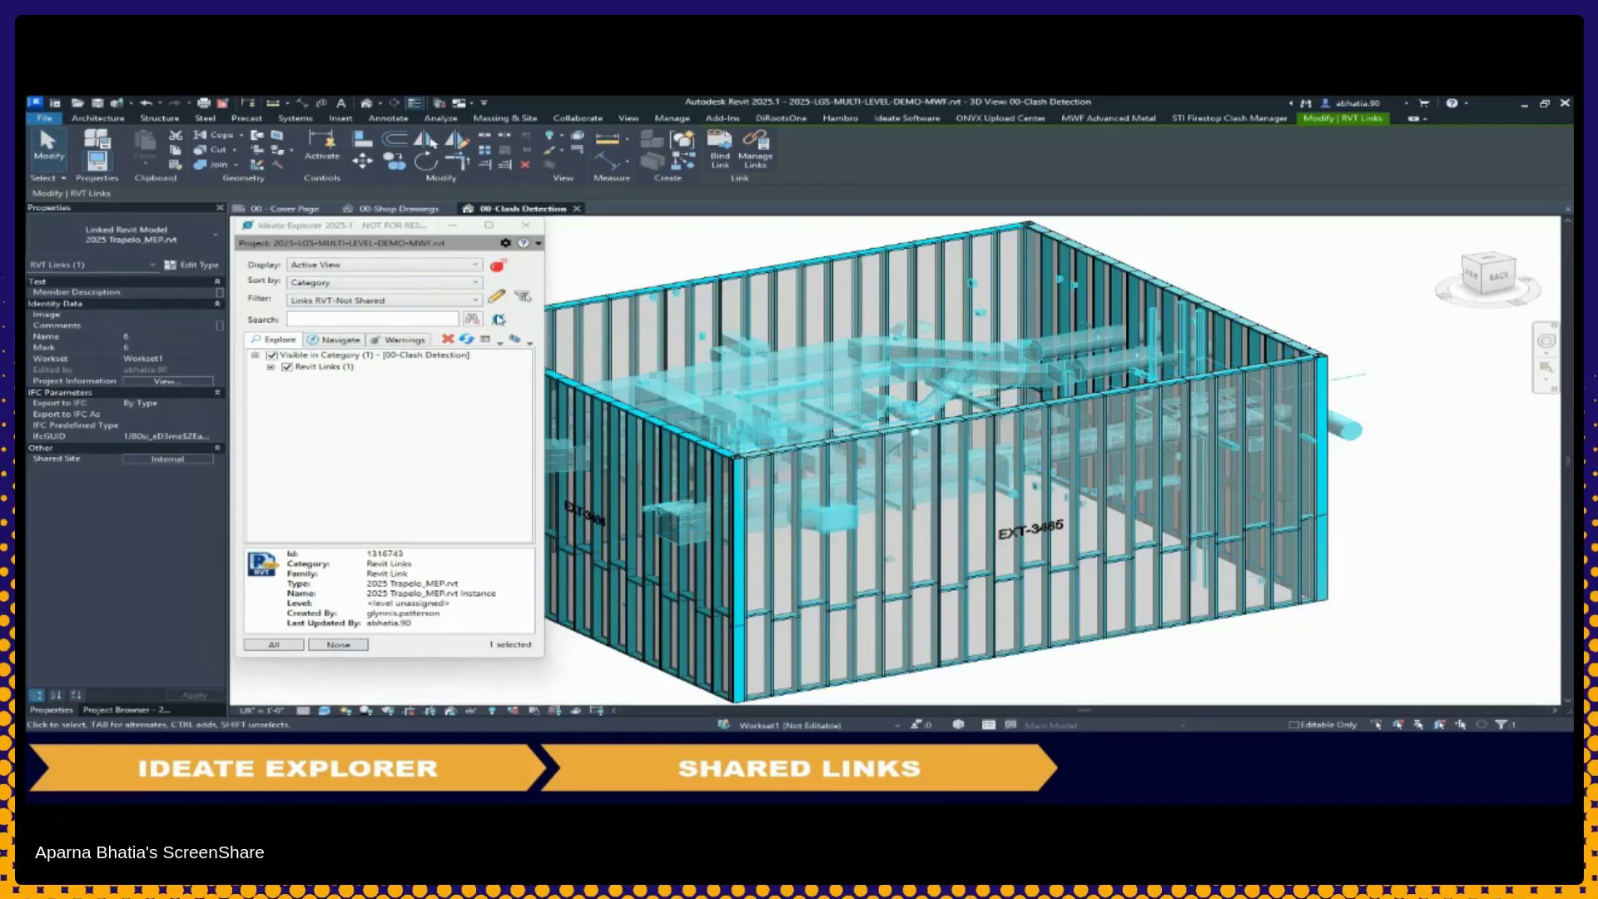
pyautogui.click(525, 225)
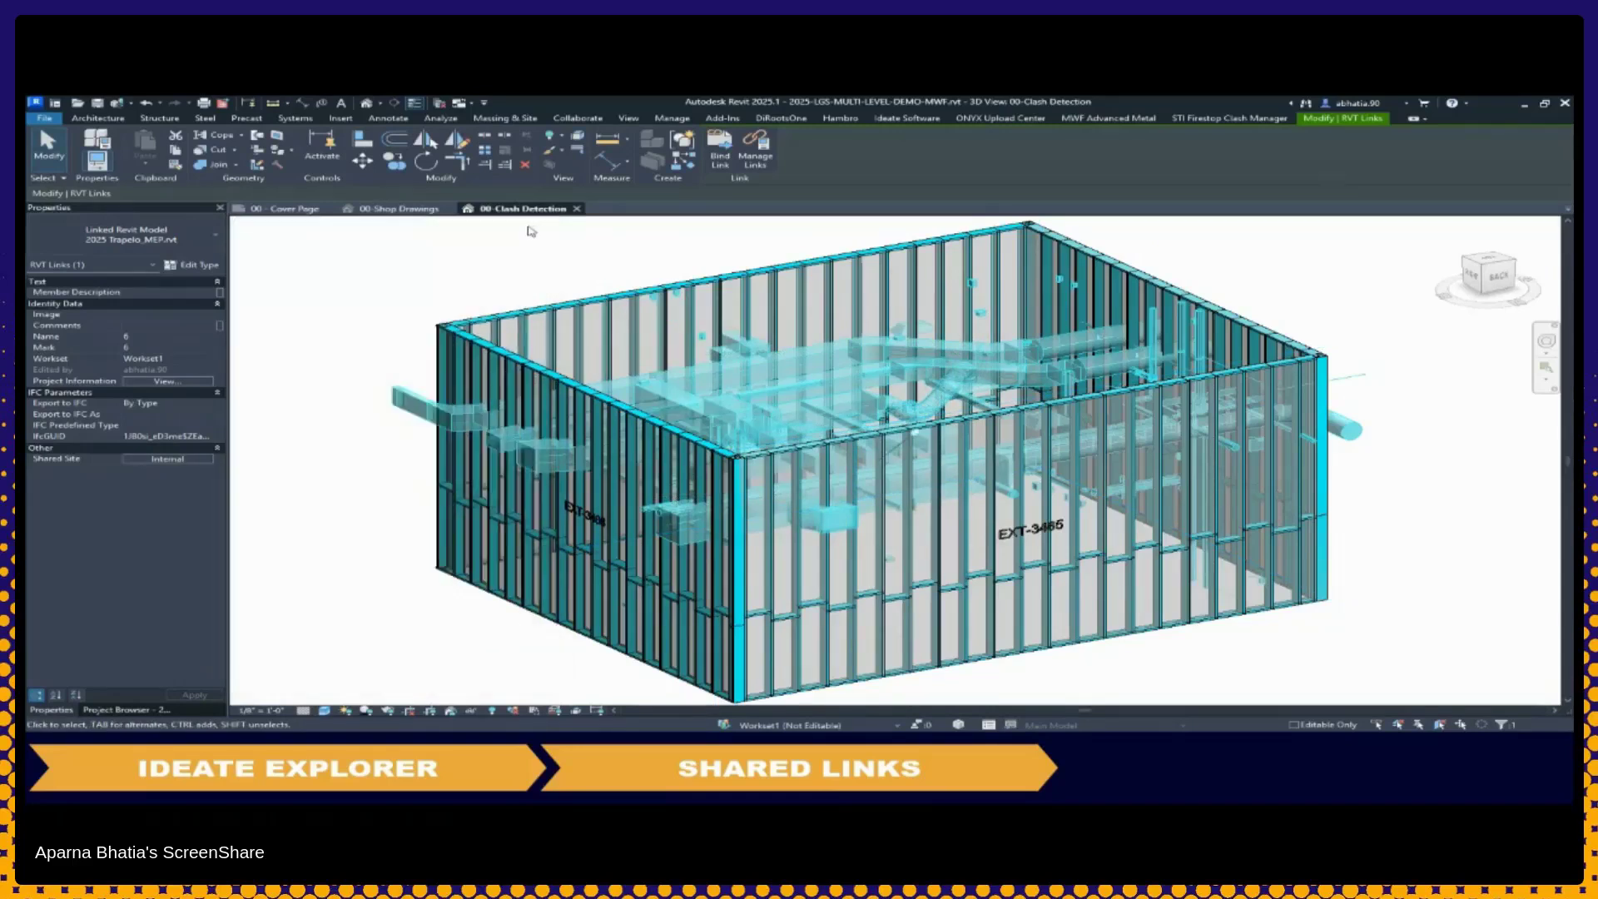
pyautogui.click(376, 298)
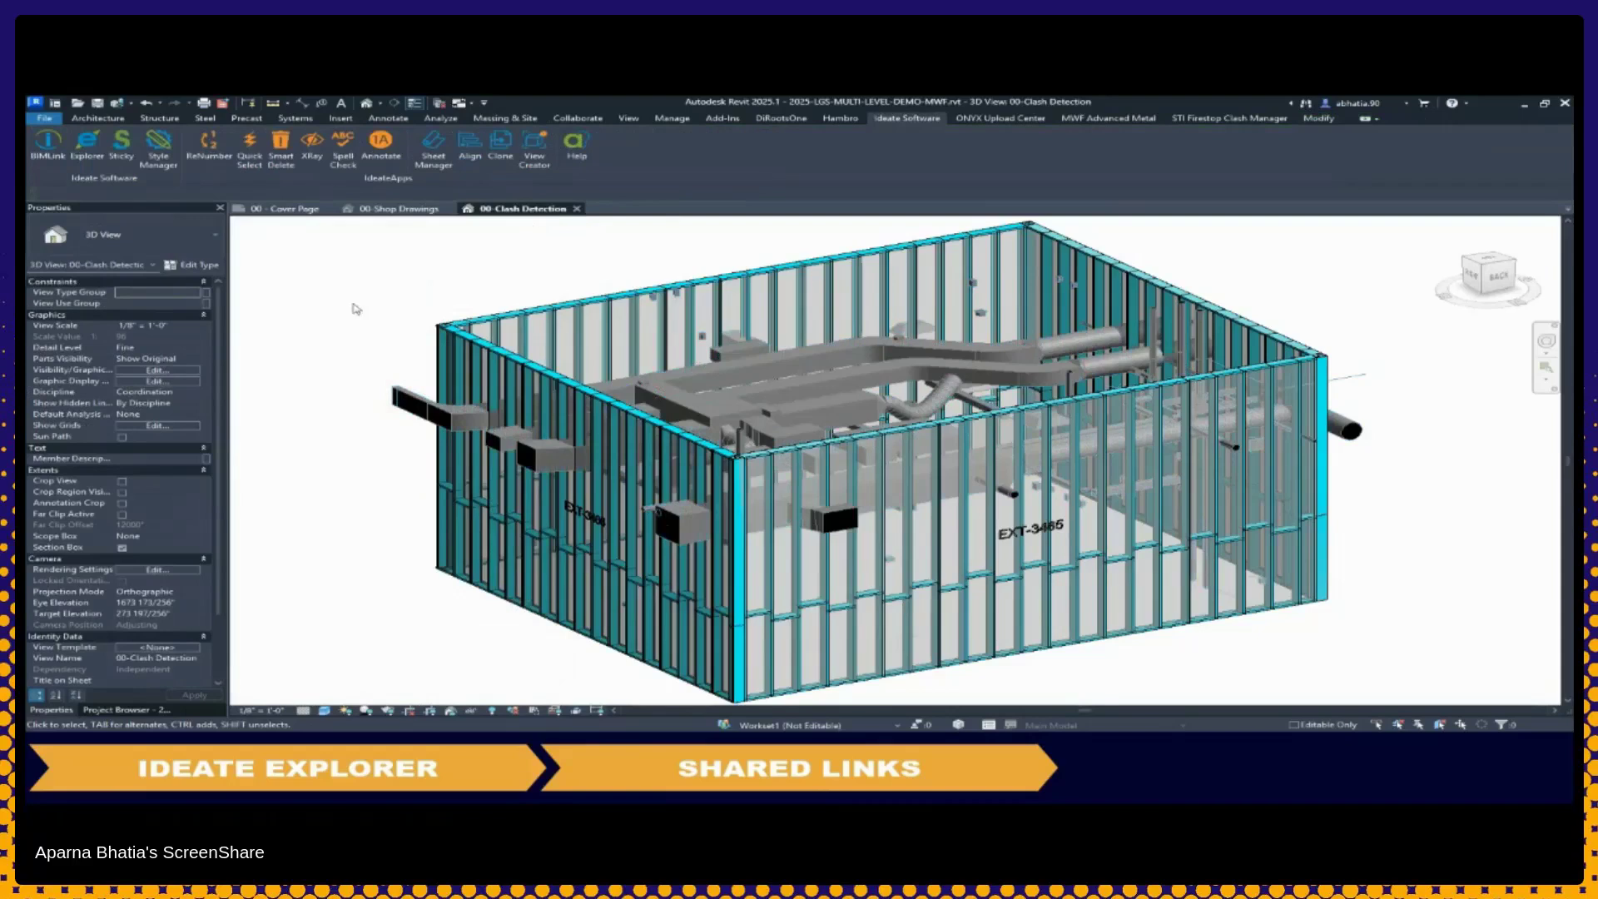
# Window-select all the framed walls together with the linked MEP elements and open the cut opening options for them
pyautogui.moveTo(1398, 640); pyautogui.dragTo(421, 353)
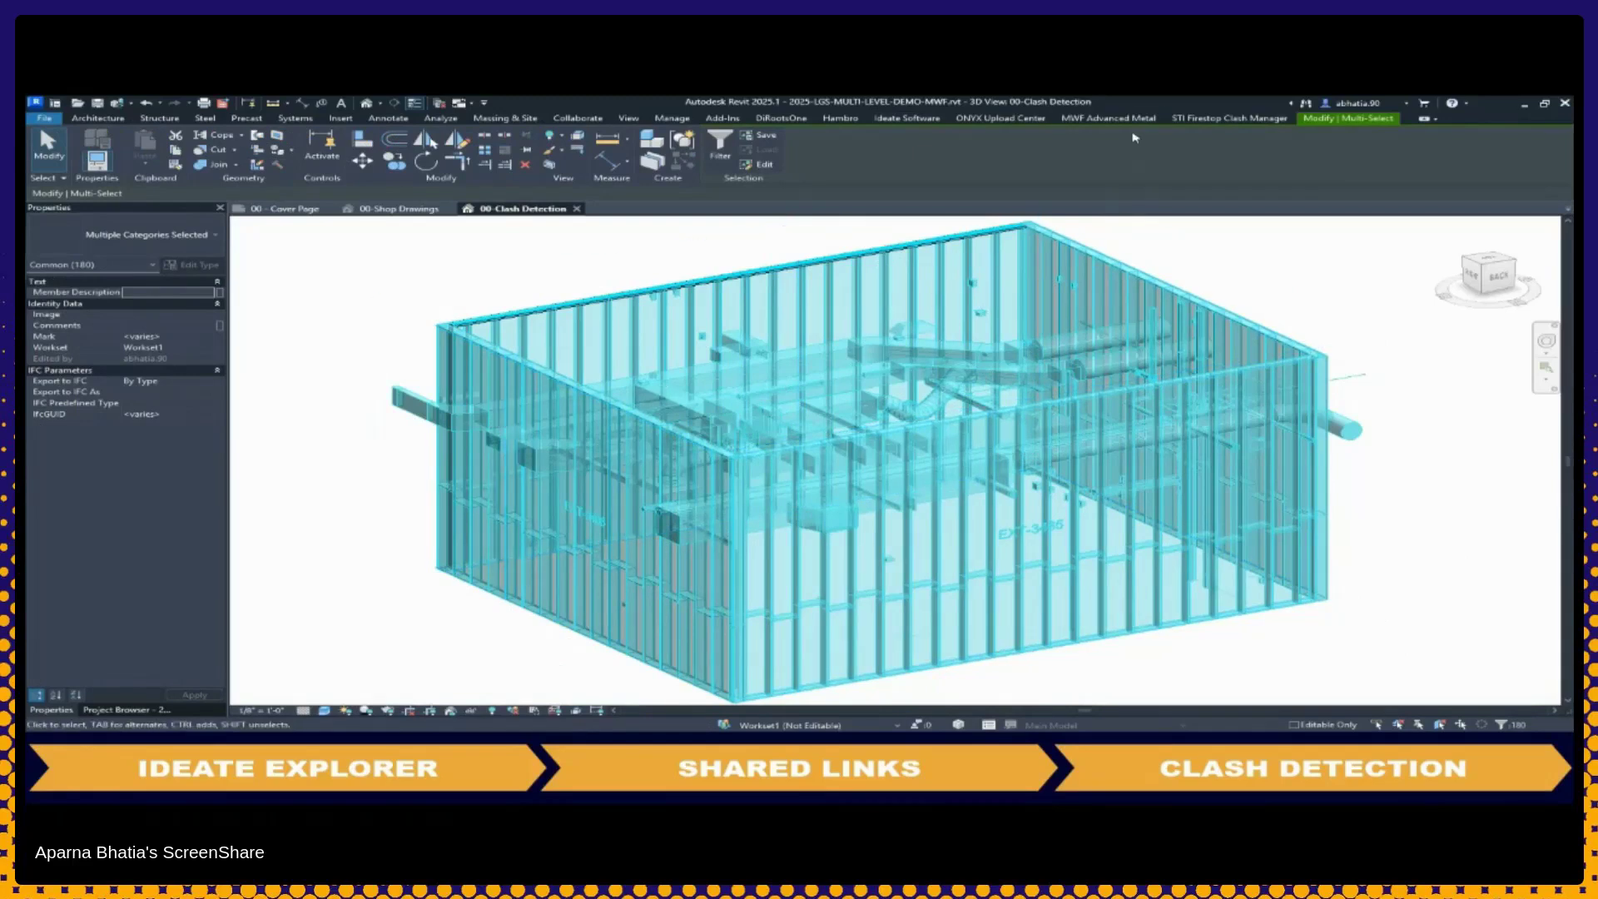
pyautogui.click(1107, 118)
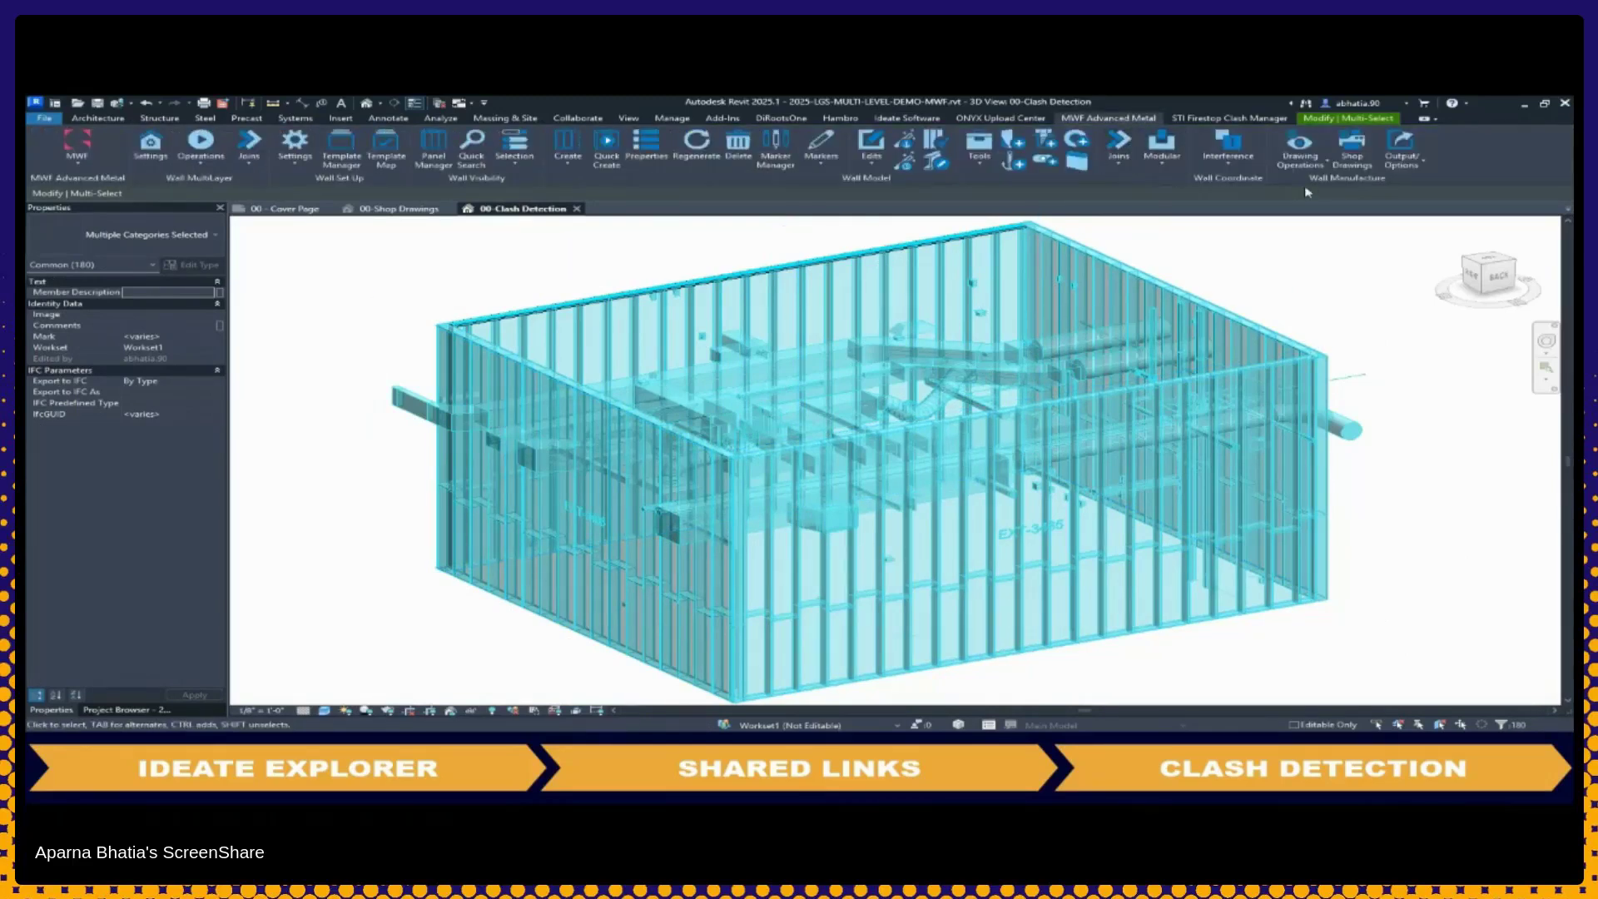
pyautogui.click(1236, 160)
pyautogui.click(1242, 184)
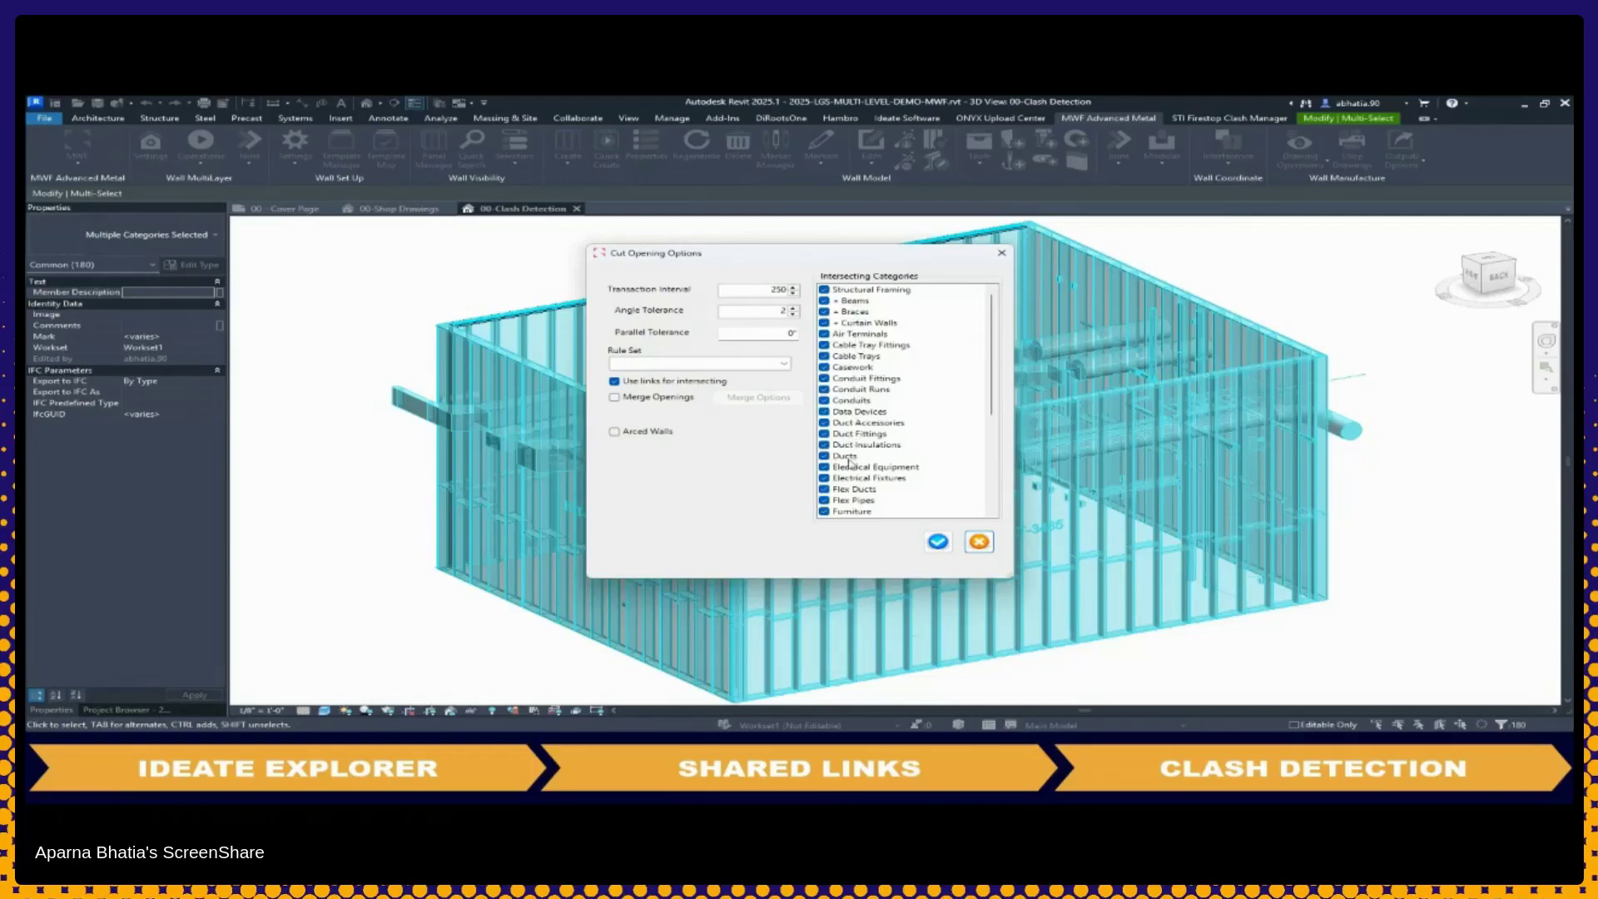
# Cut the clash openings in the wall panels using the Wall Clash Opening rule set, then clear the selection
pyautogui.click(784, 364)
pyautogui.click(776, 386)
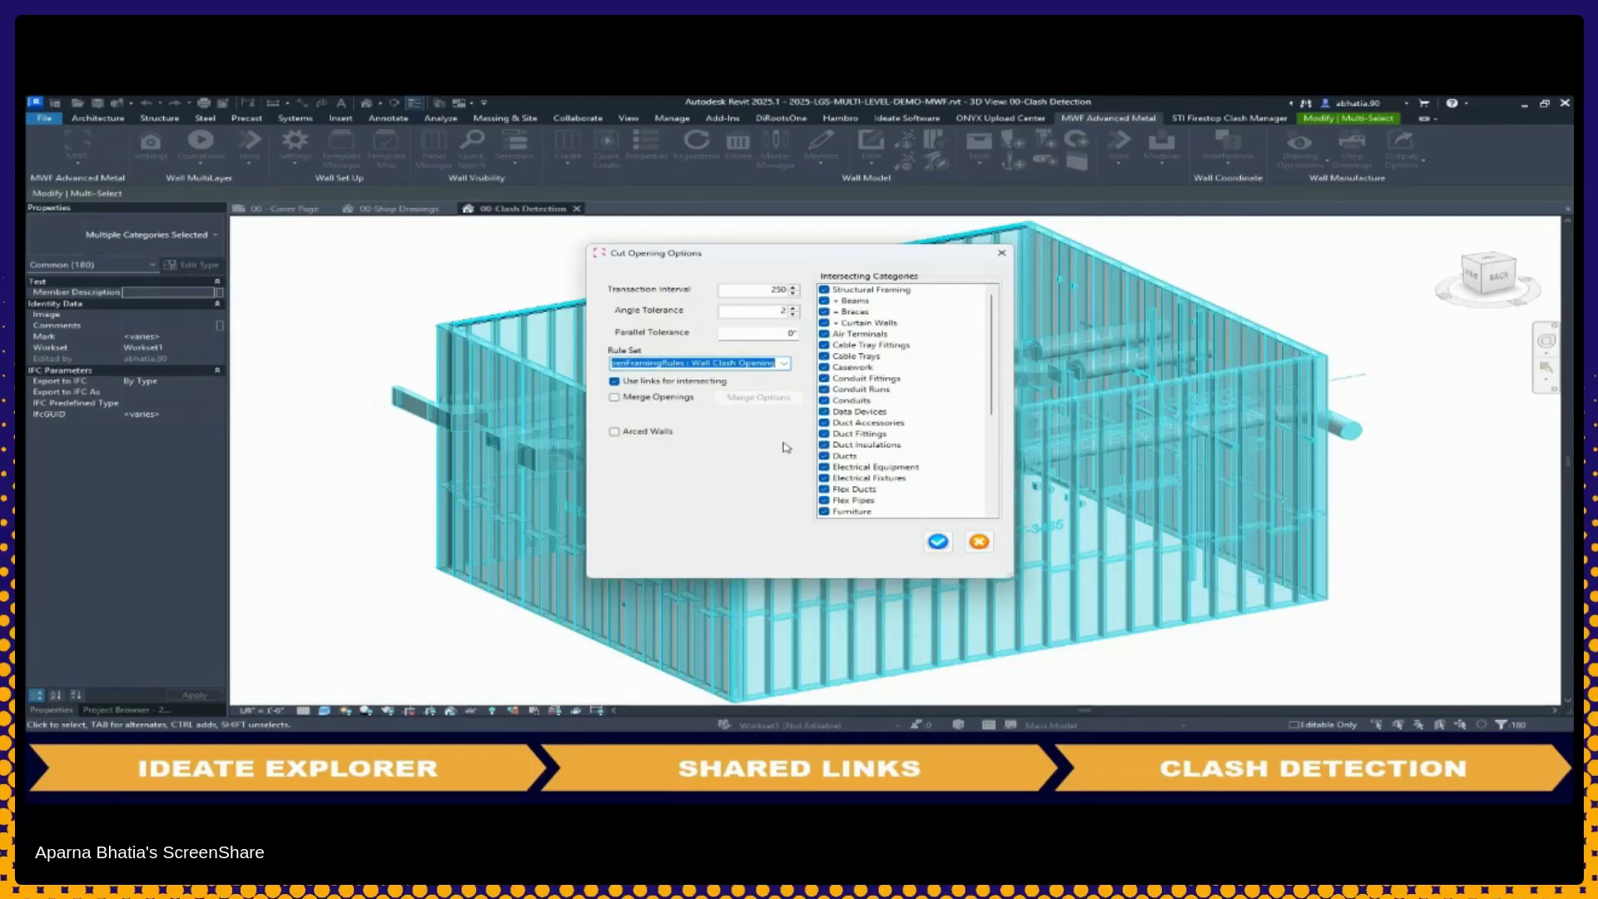
pyautogui.click(938, 542)
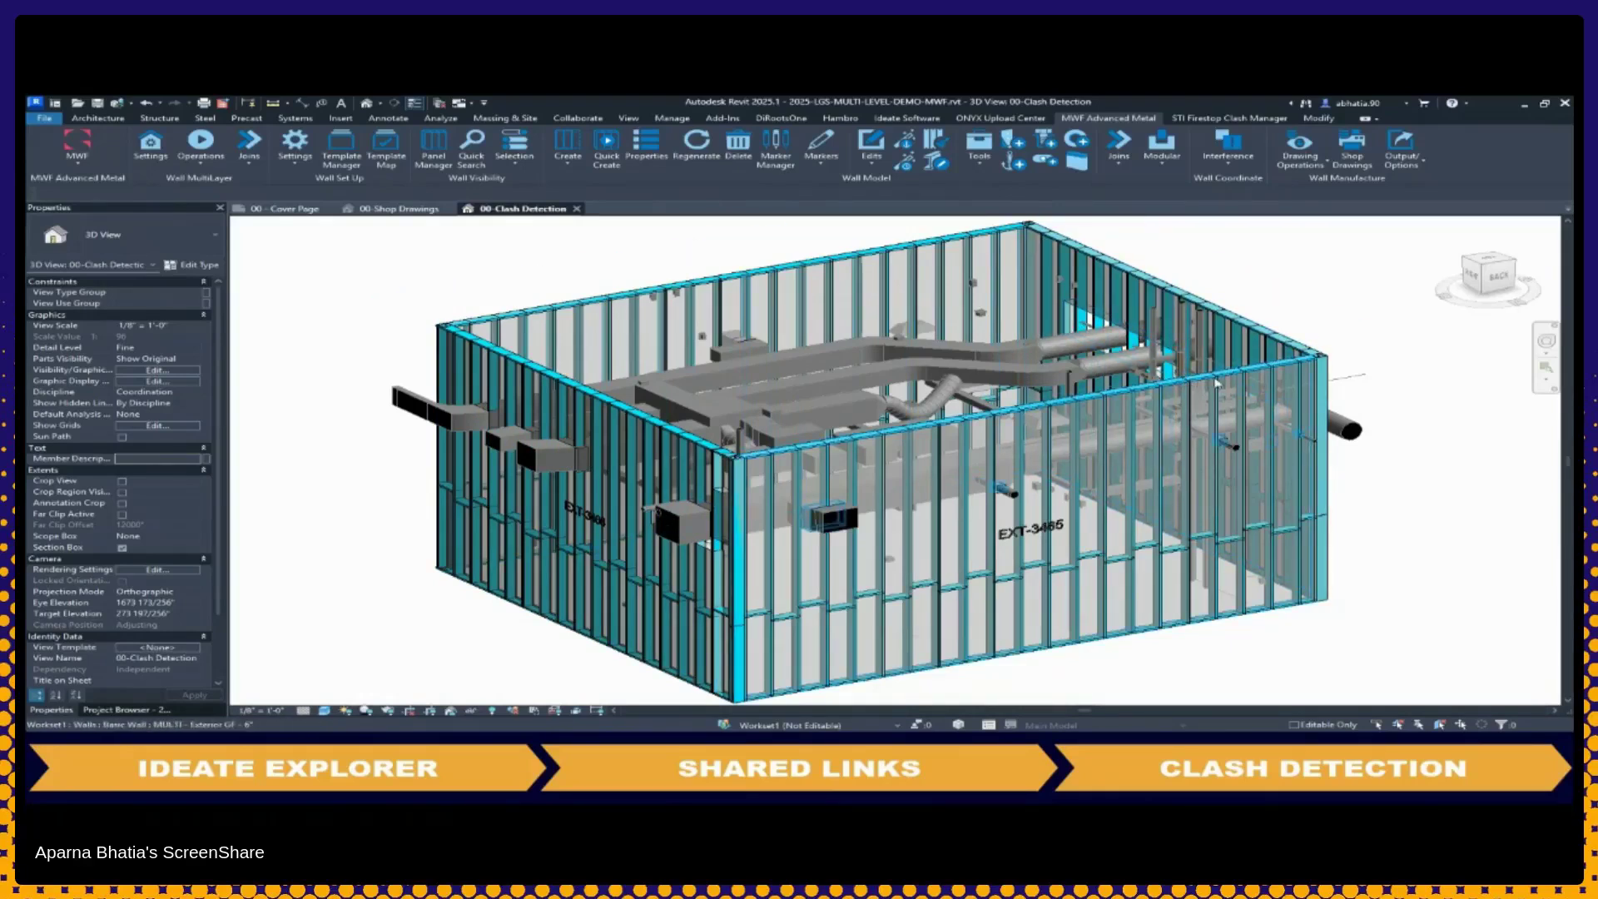
pyautogui.keyDown('shift'); pyautogui.moveTo(1214, 382); pyautogui.dragTo(1106, 391, button='middle'); pyautogui.keyUp('shift')
pyautogui.keyDown('shift'); pyautogui.moveTo(929, 402); pyautogui.dragTo(588, 376, button='middle'); pyautogui.keyUp('shift')
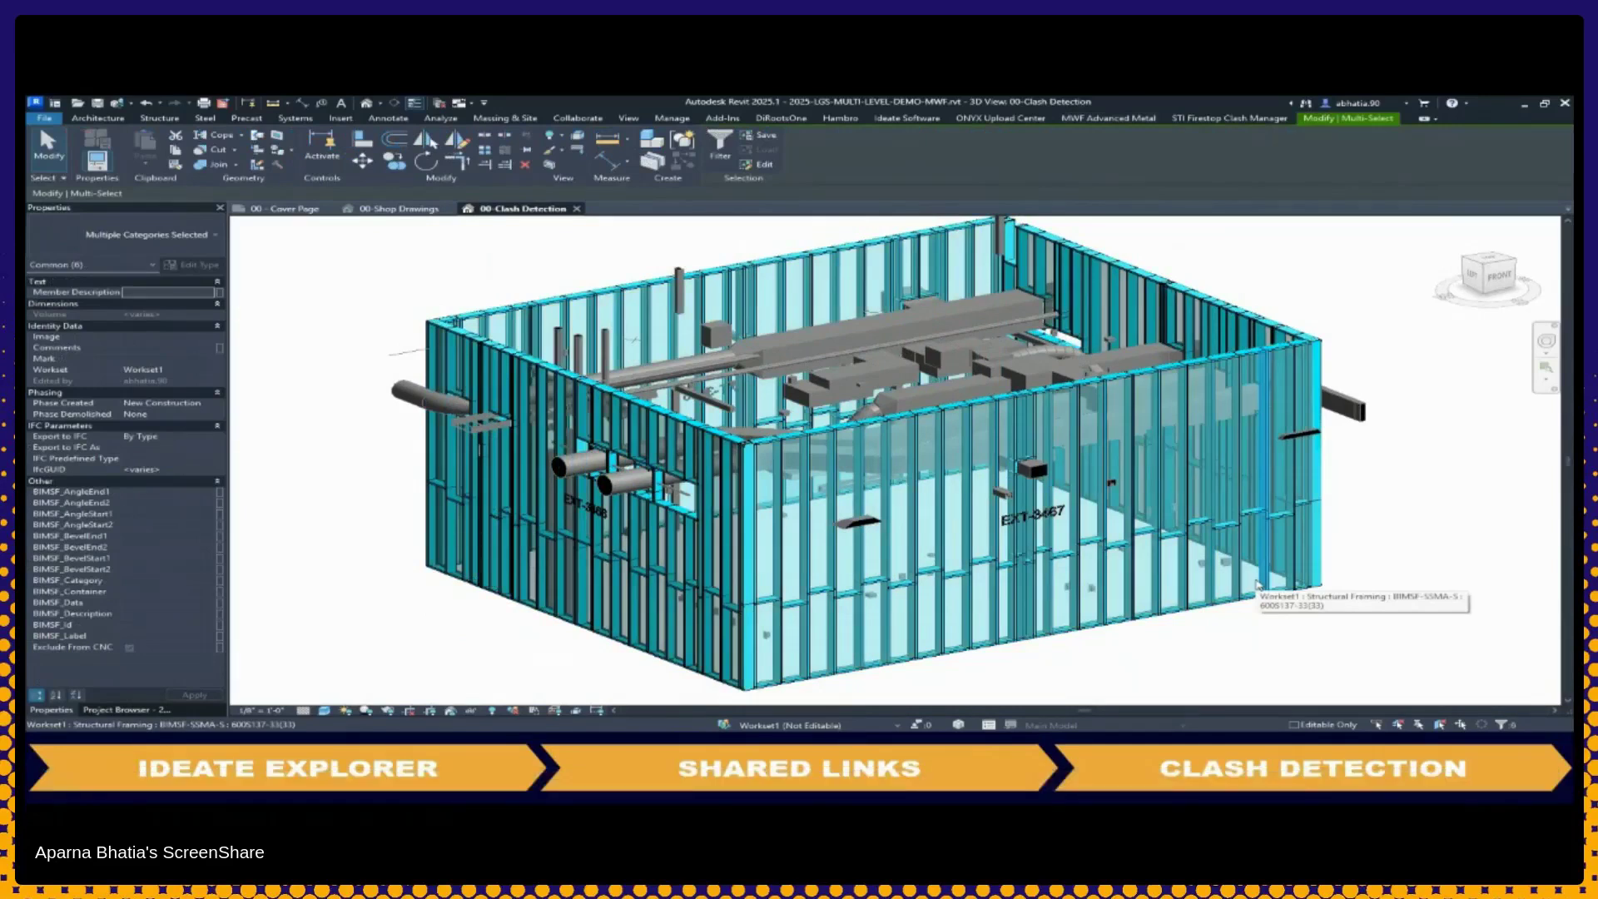
pyautogui.click(429, 652)
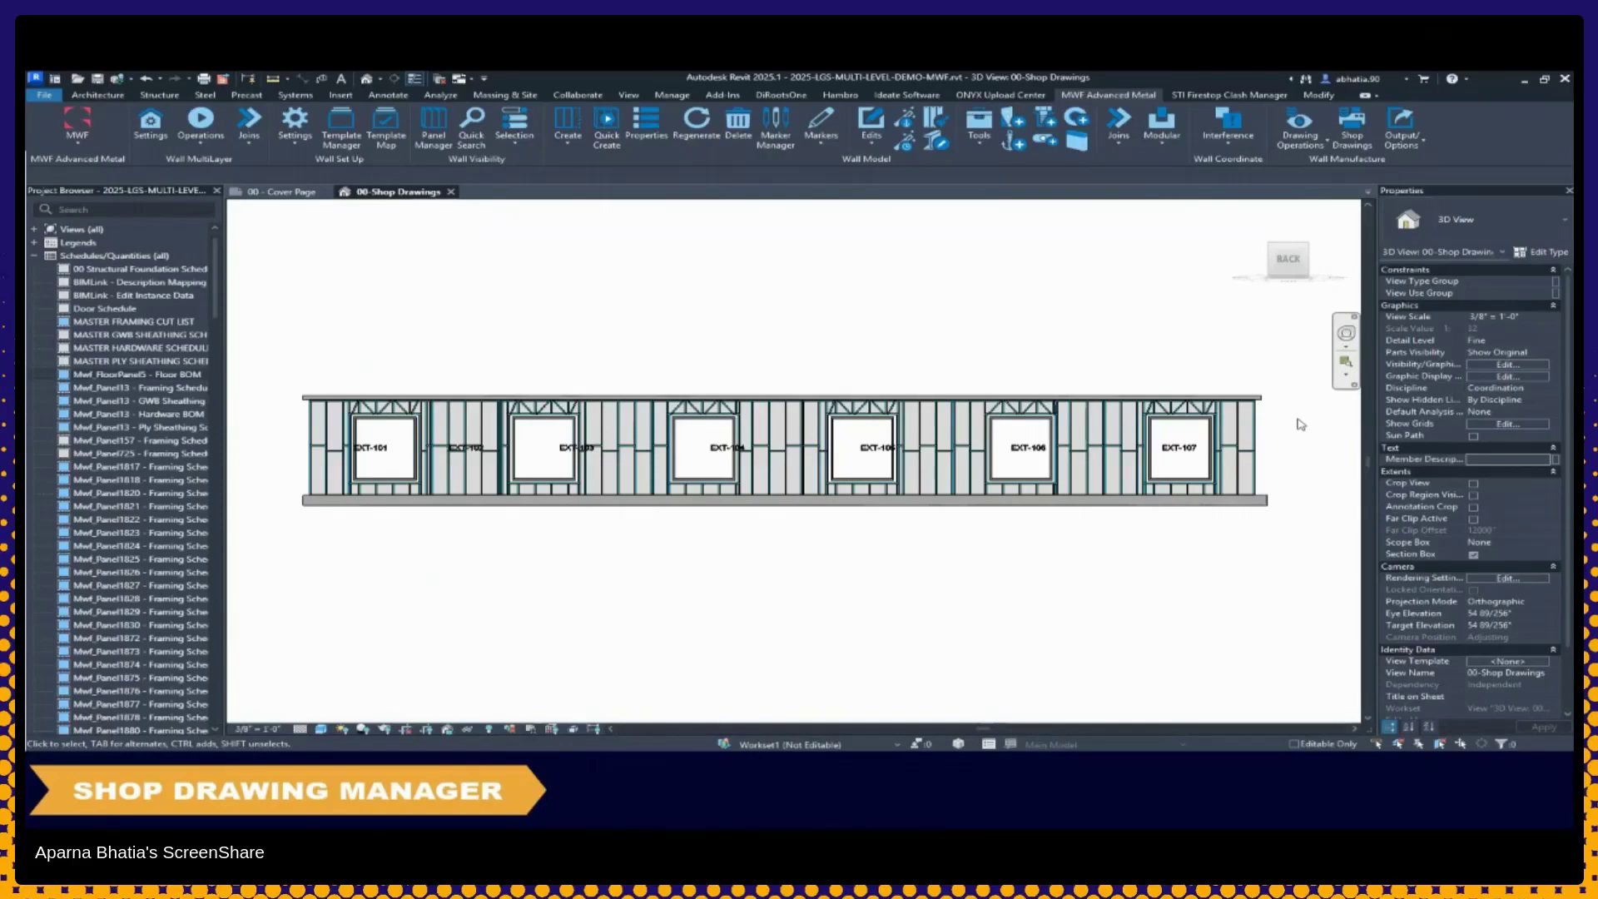
# Open the Demo Shop Drawing type from the Wall Drawings Manager and display its Standard sheet layouts
pyautogui.click(1297, 146)
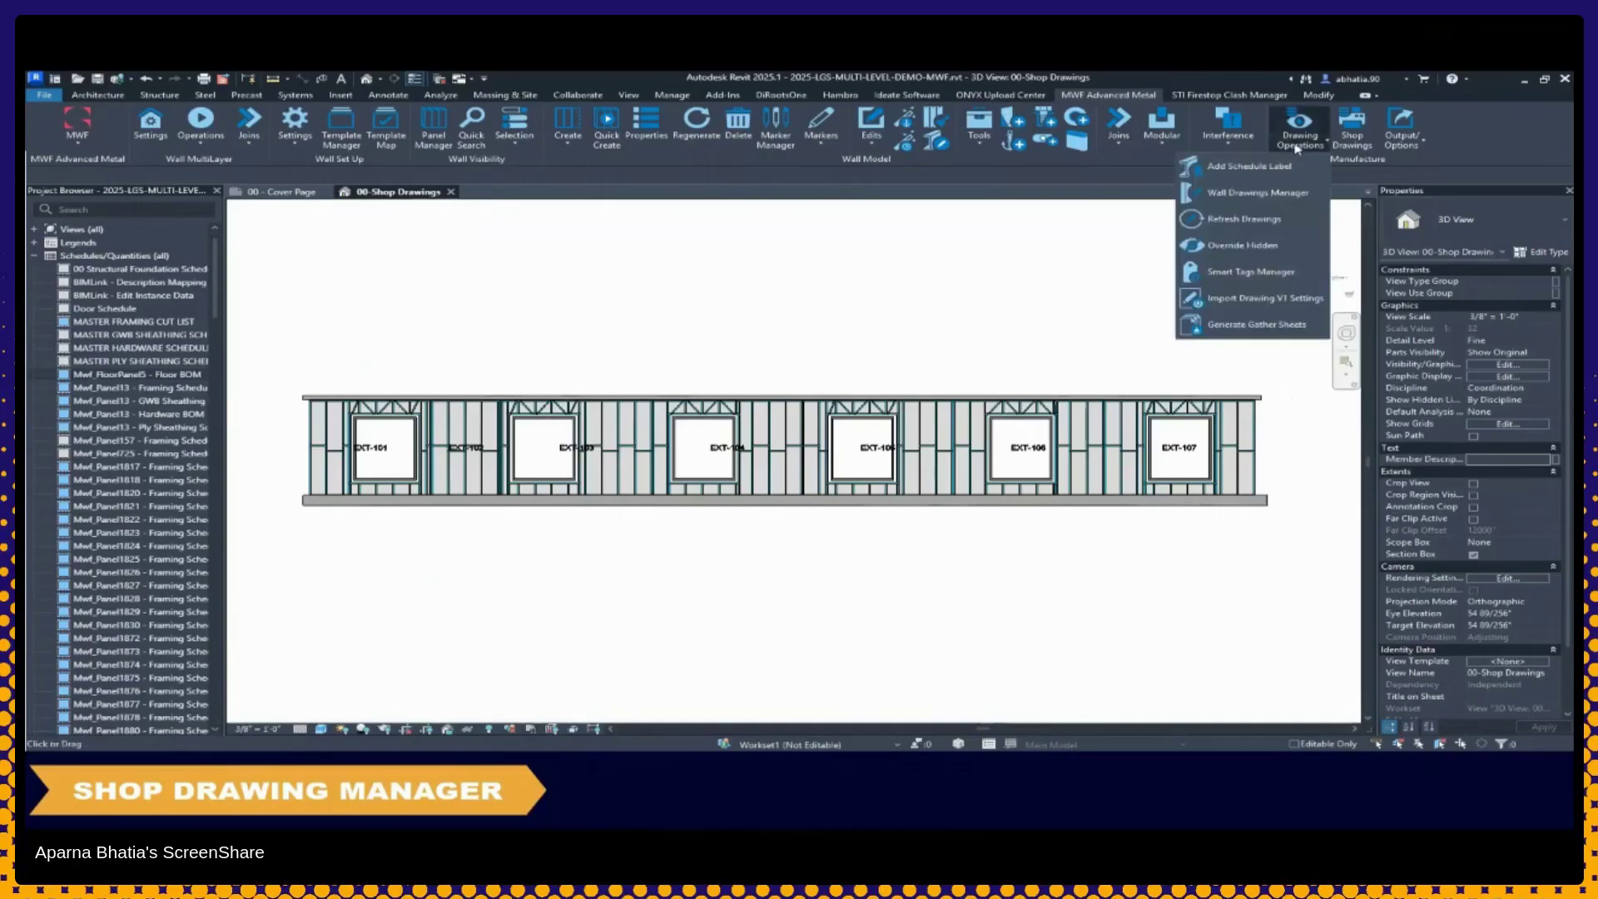
pyautogui.click(1289, 202)
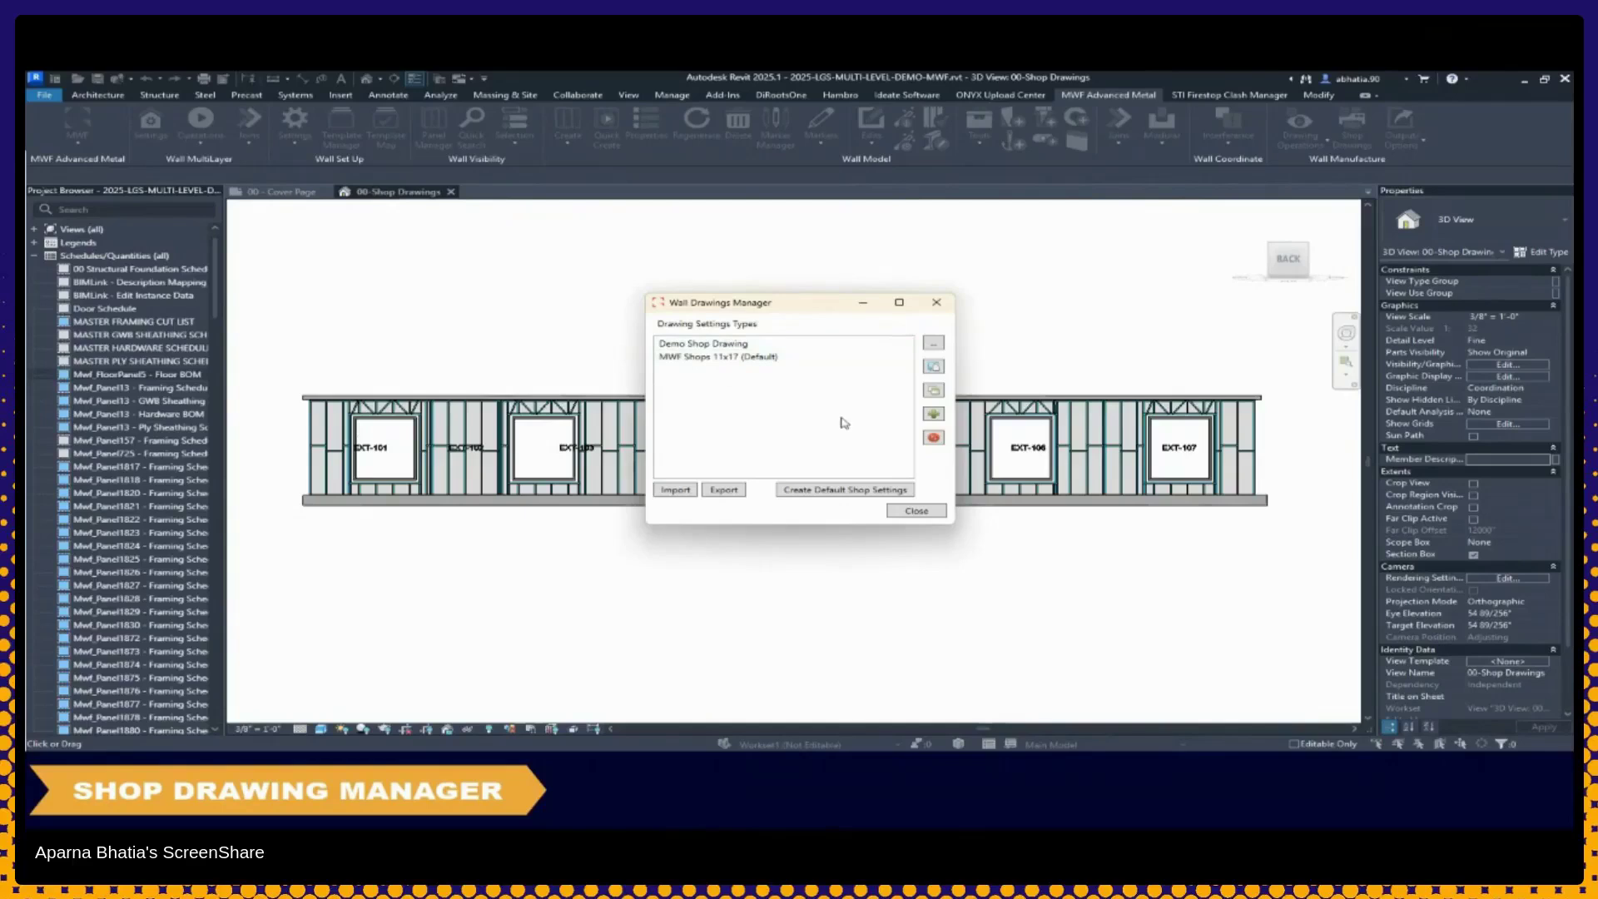
pyautogui.click(696, 346)
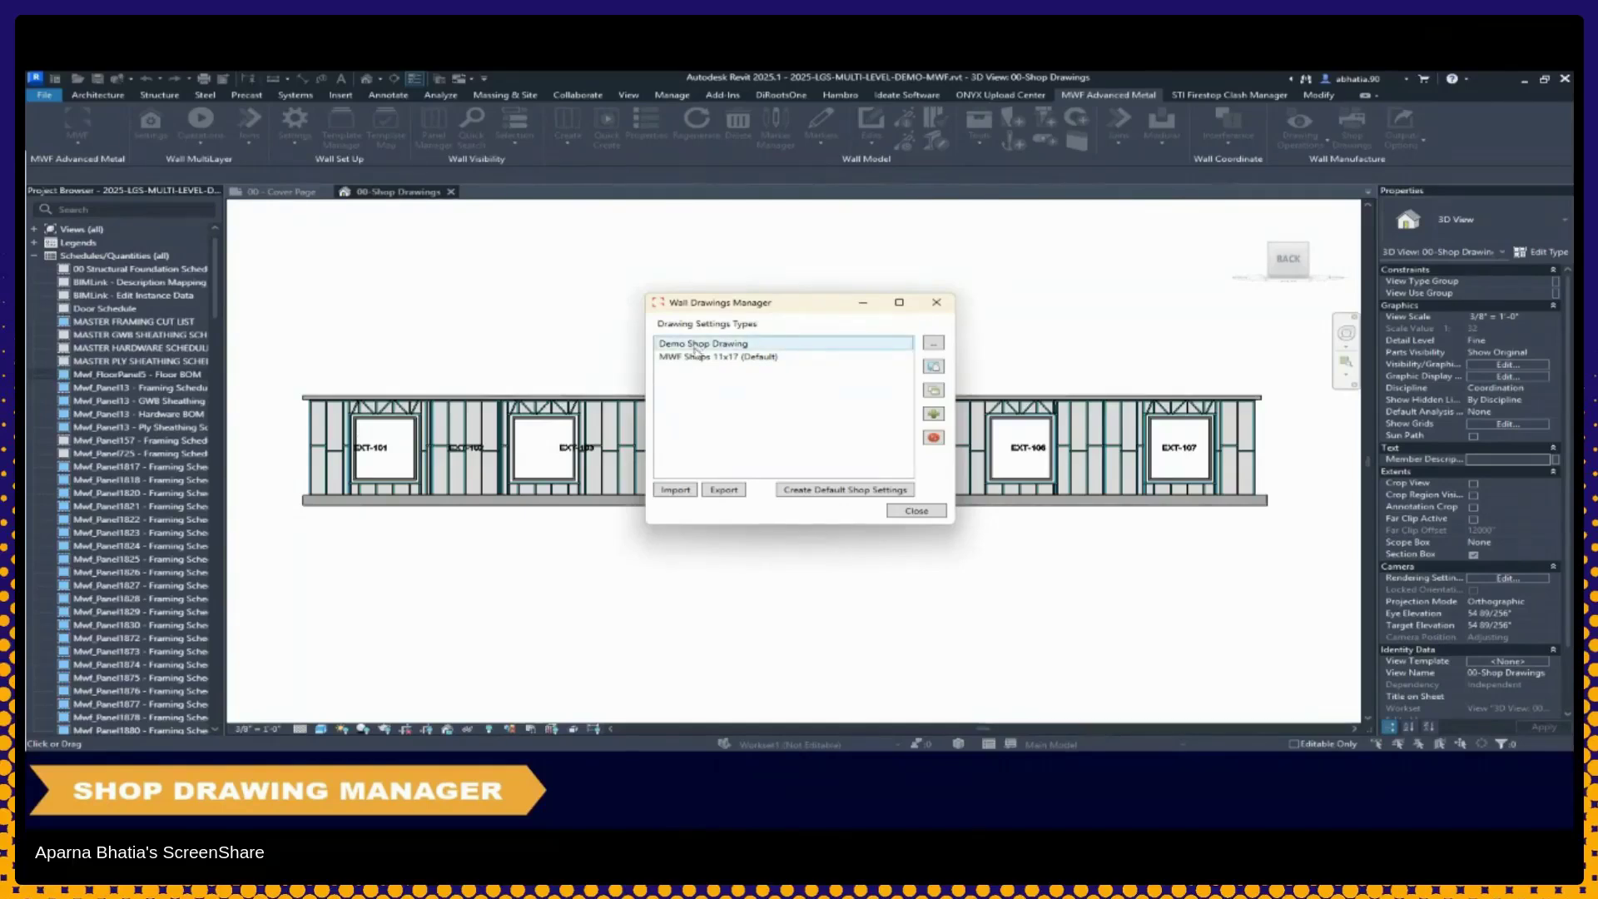
pyautogui.click(697, 357)
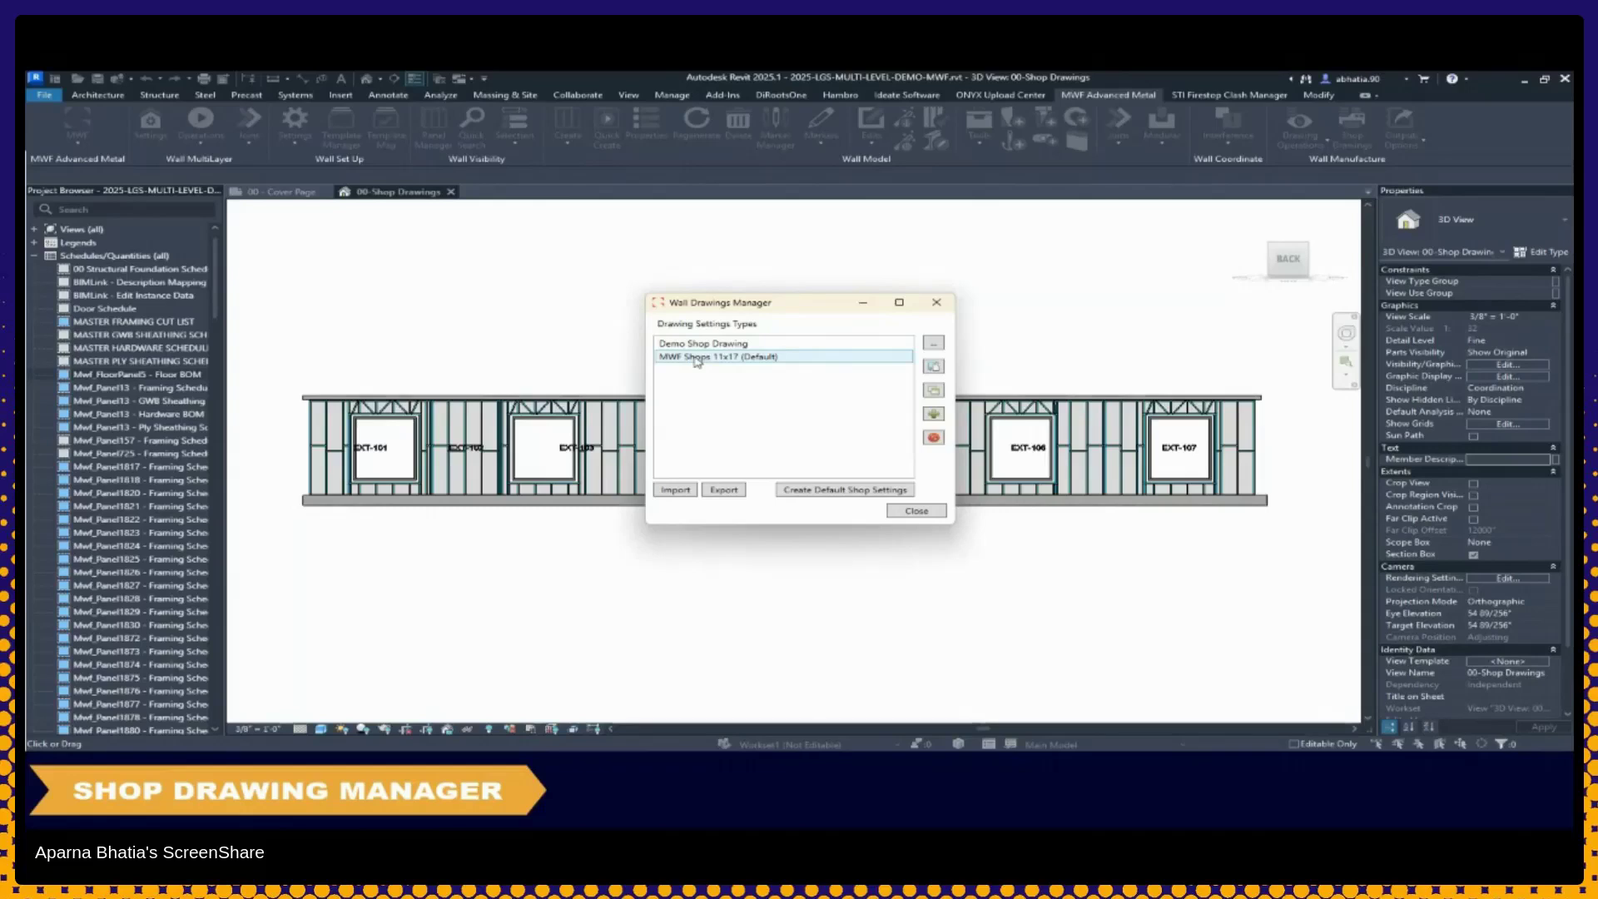
pyautogui.click(712, 344)
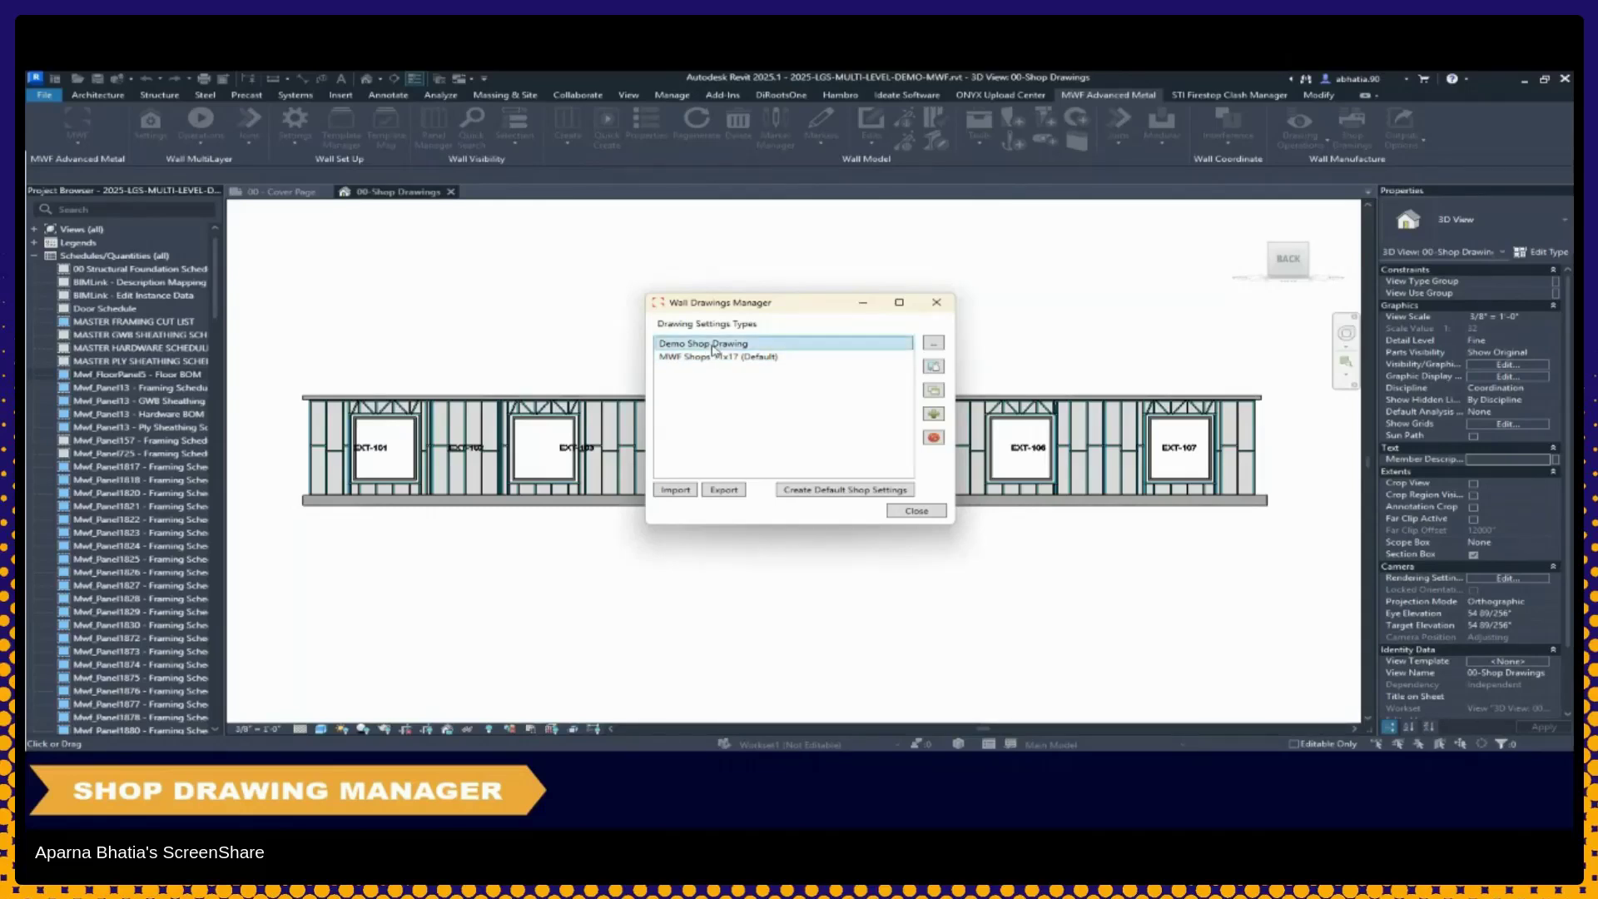
pyautogui.doubleClick(712, 344)
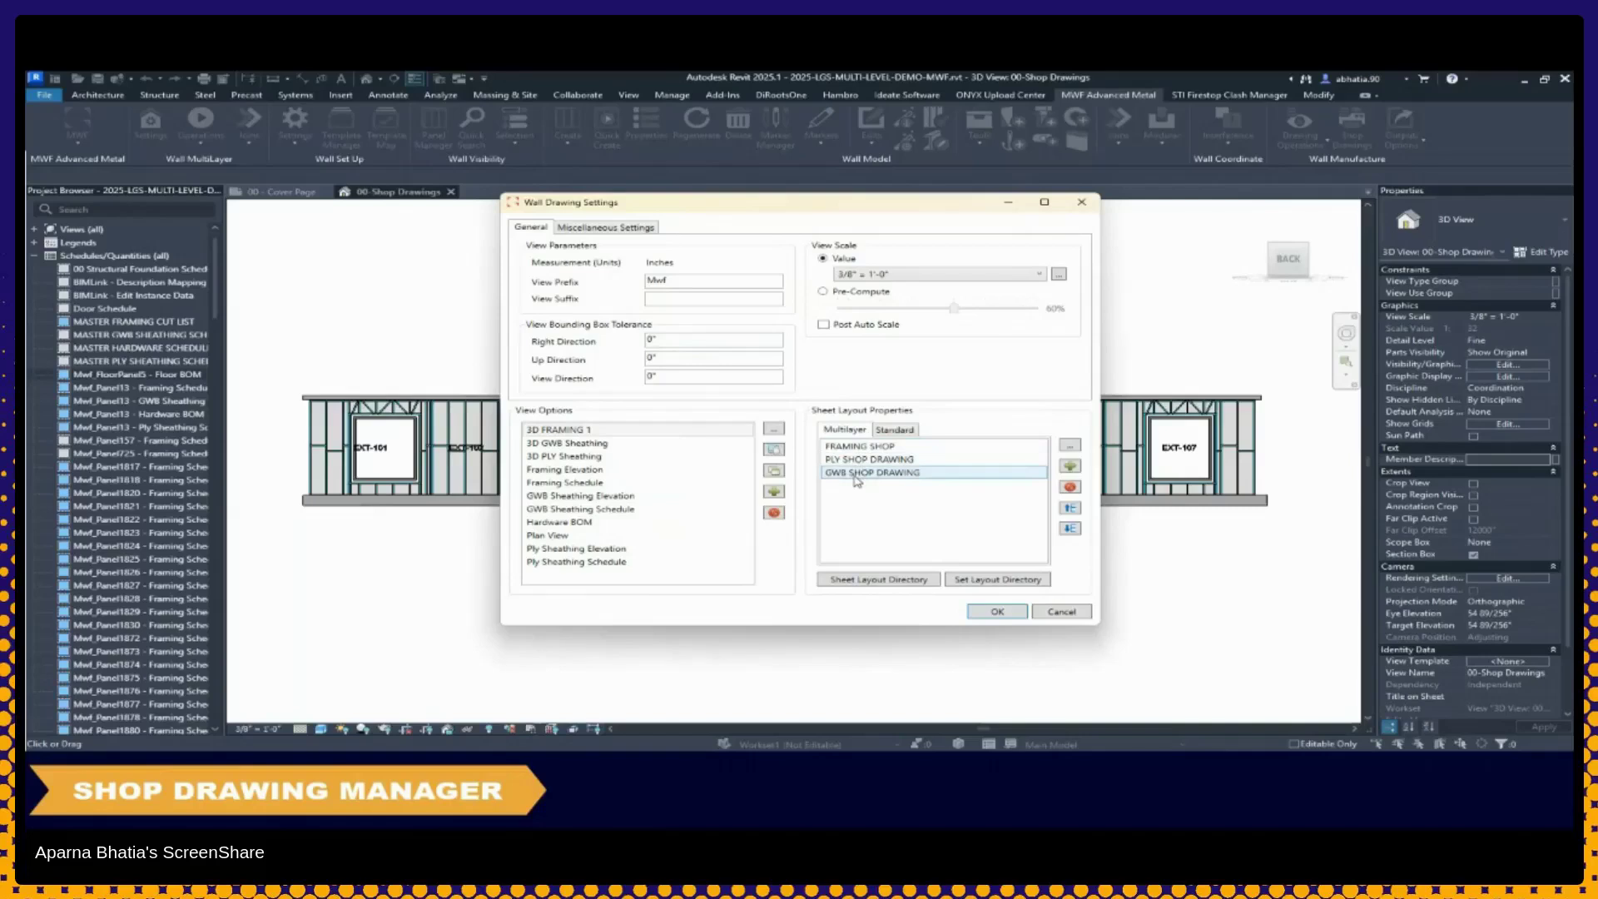
pyautogui.click(908, 434)
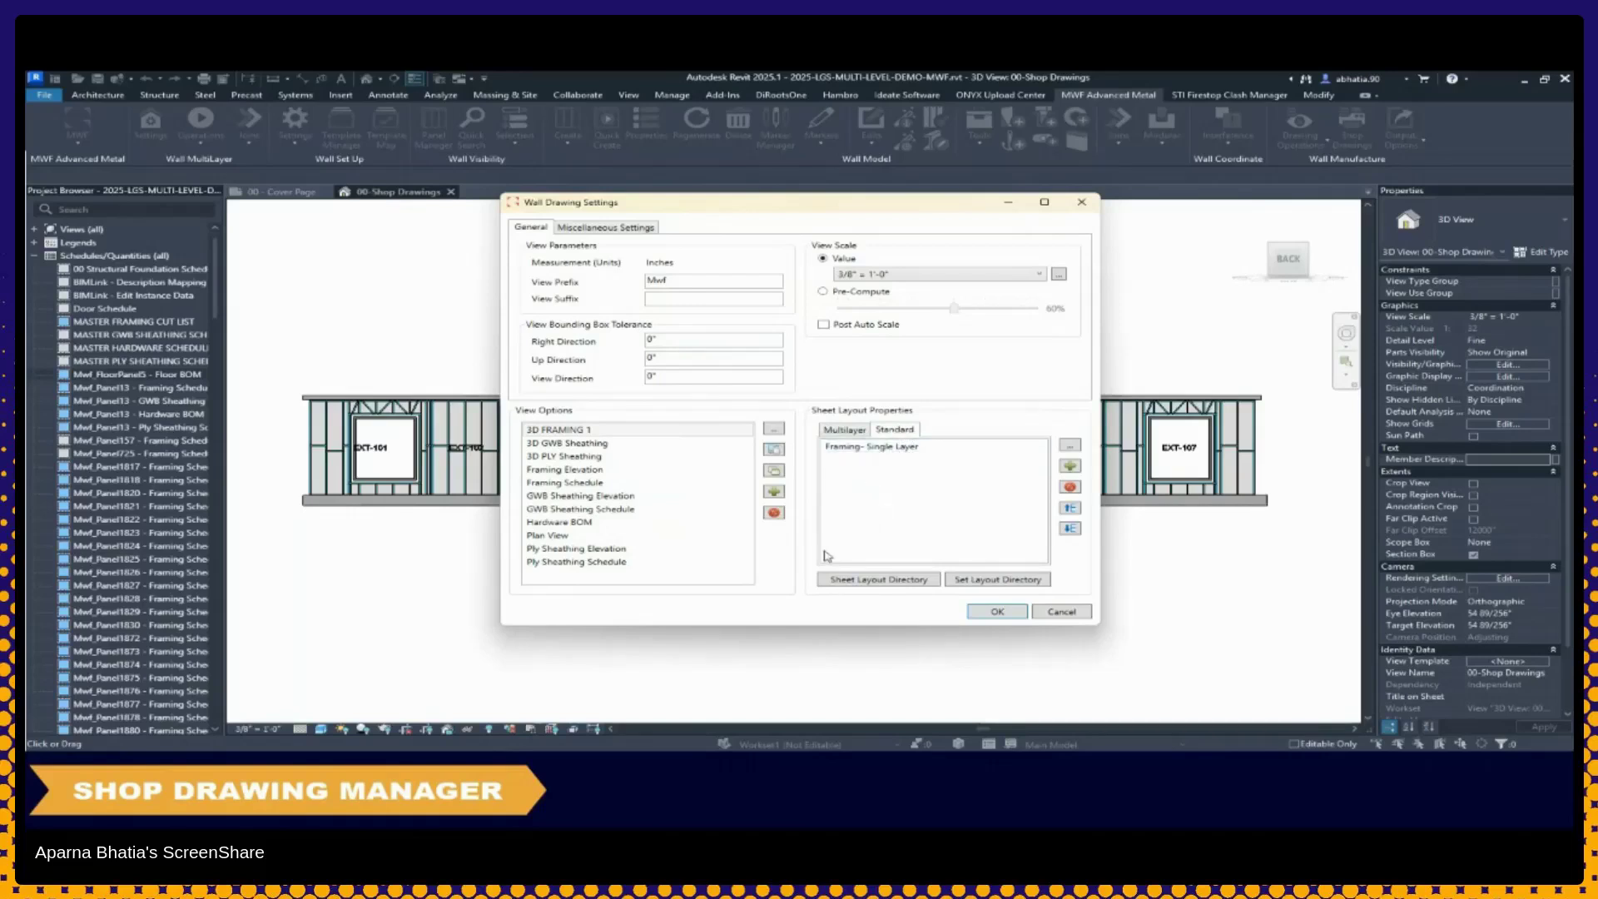
# Enable Diagonal Overall Dimensions in the Framing Elevation view's dimension annotations
pyautogui.doubleClick(642, 471)
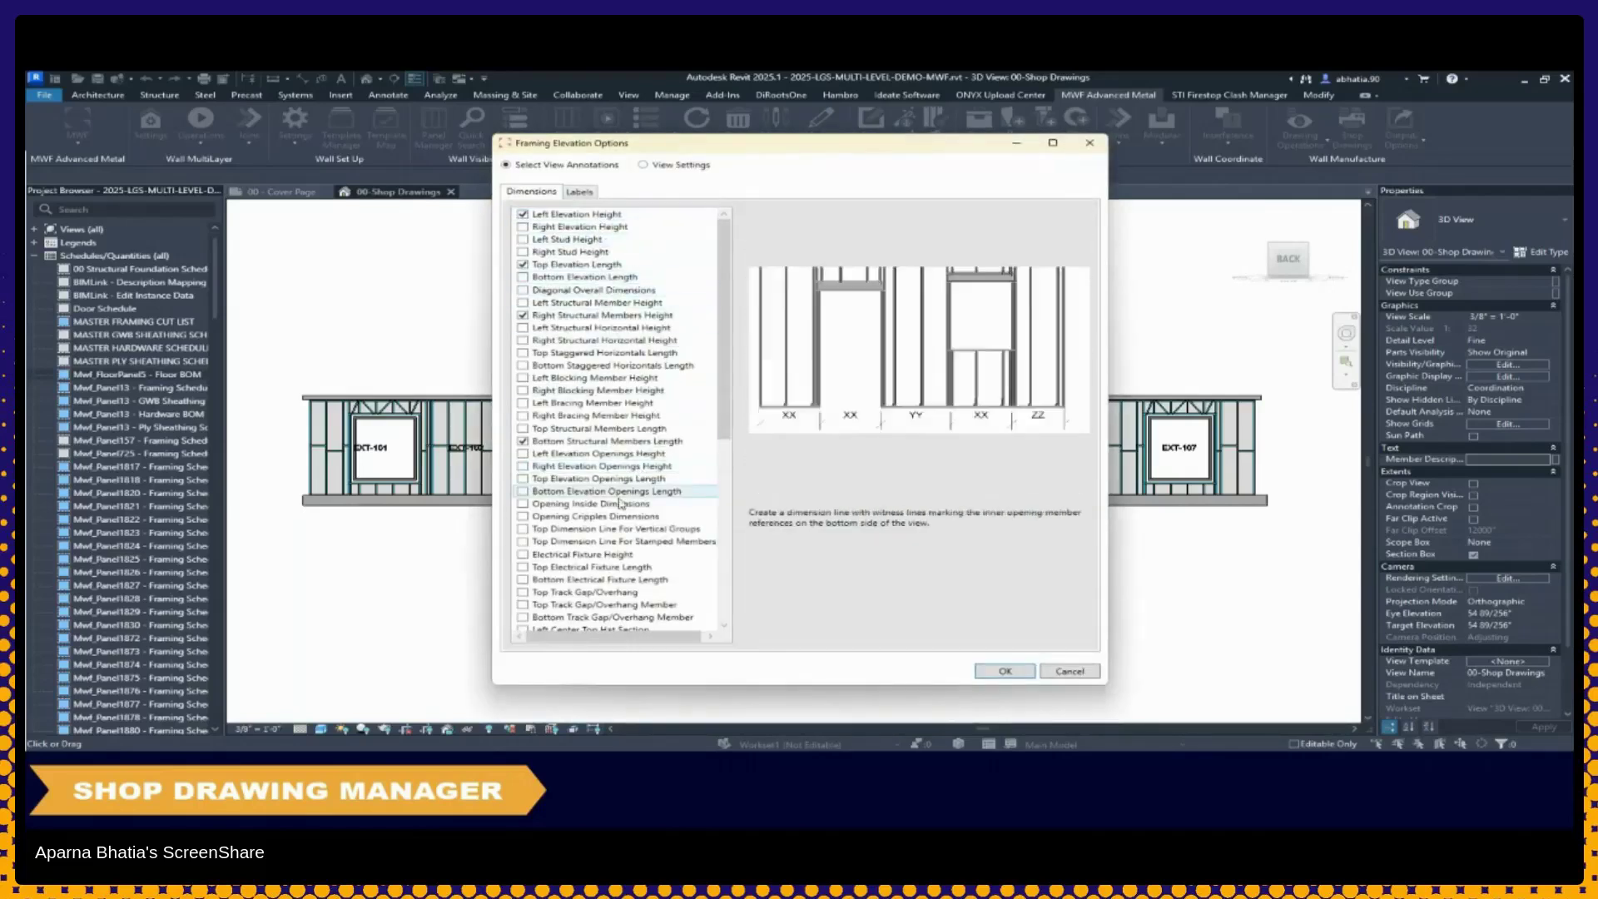
pyautogui.scroll(-9, 615, 499)
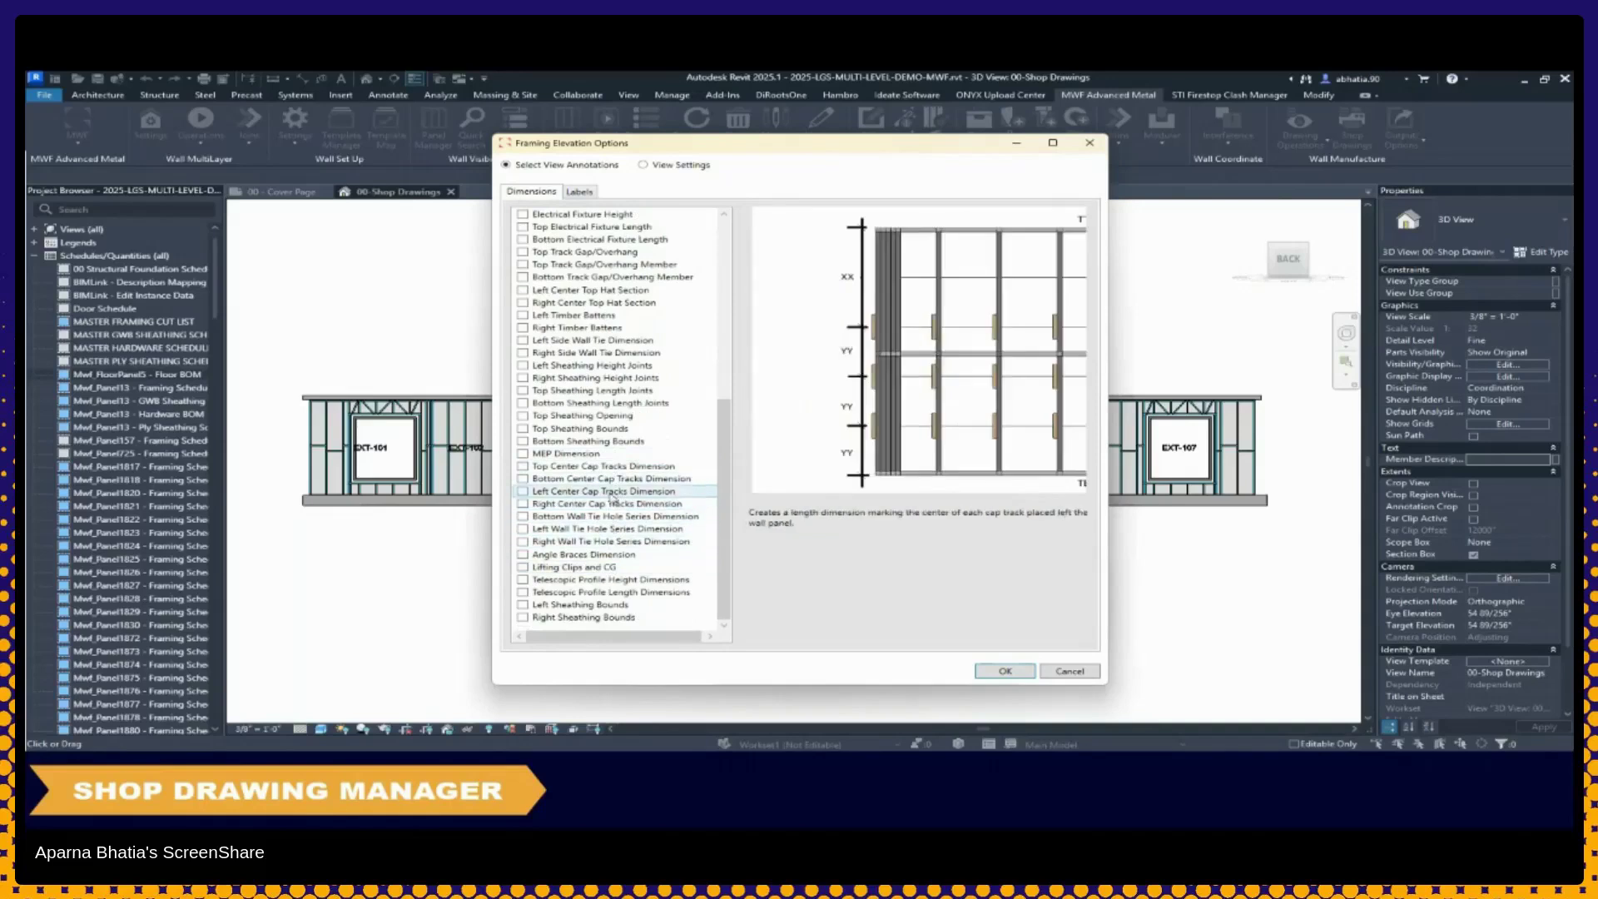
pyautogui.scroll(9, 591, 312)
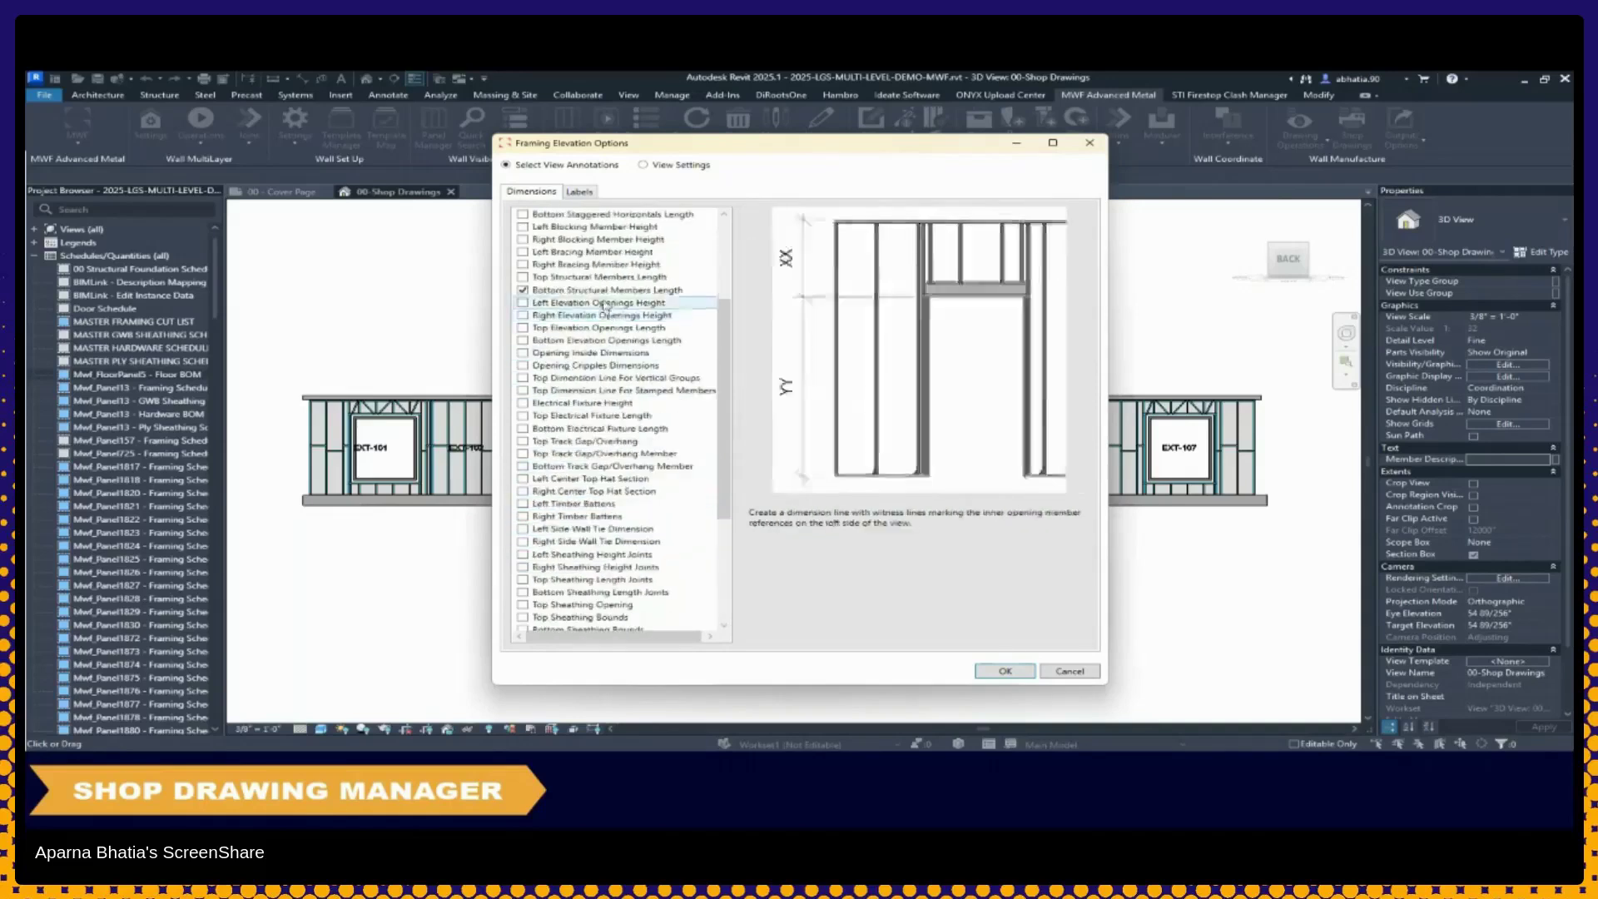
pyautogui.click(576, 291)
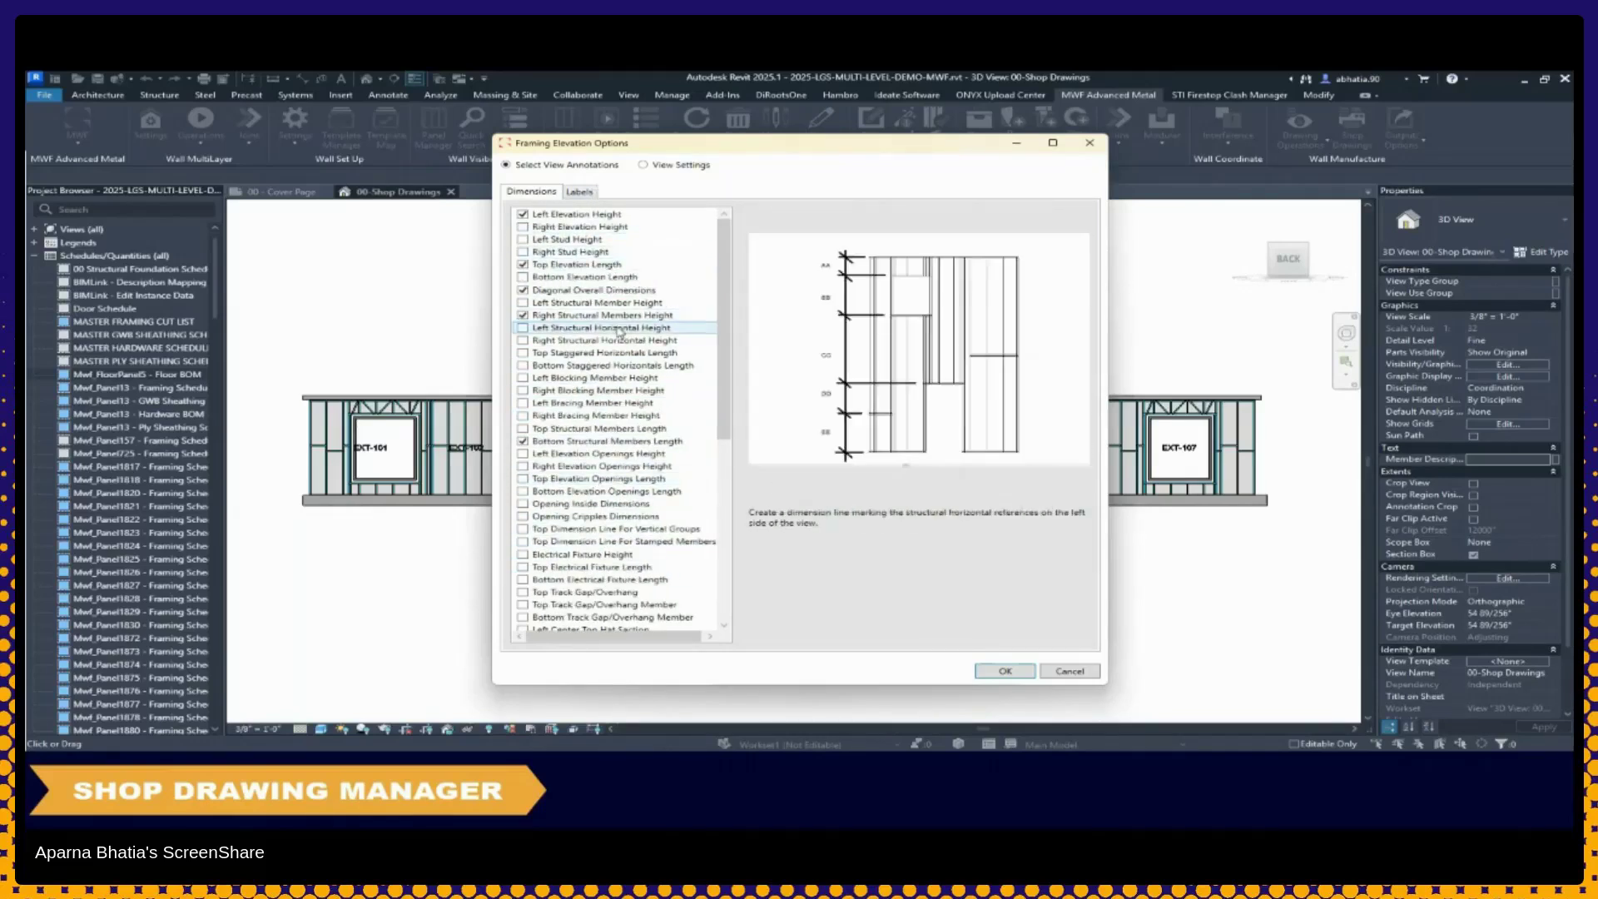
# Review the Framing Elevation's label annotations and view settings, including the Smart Tags chosen for structural framing, columns and connections
pyautogui.click(589, 192)
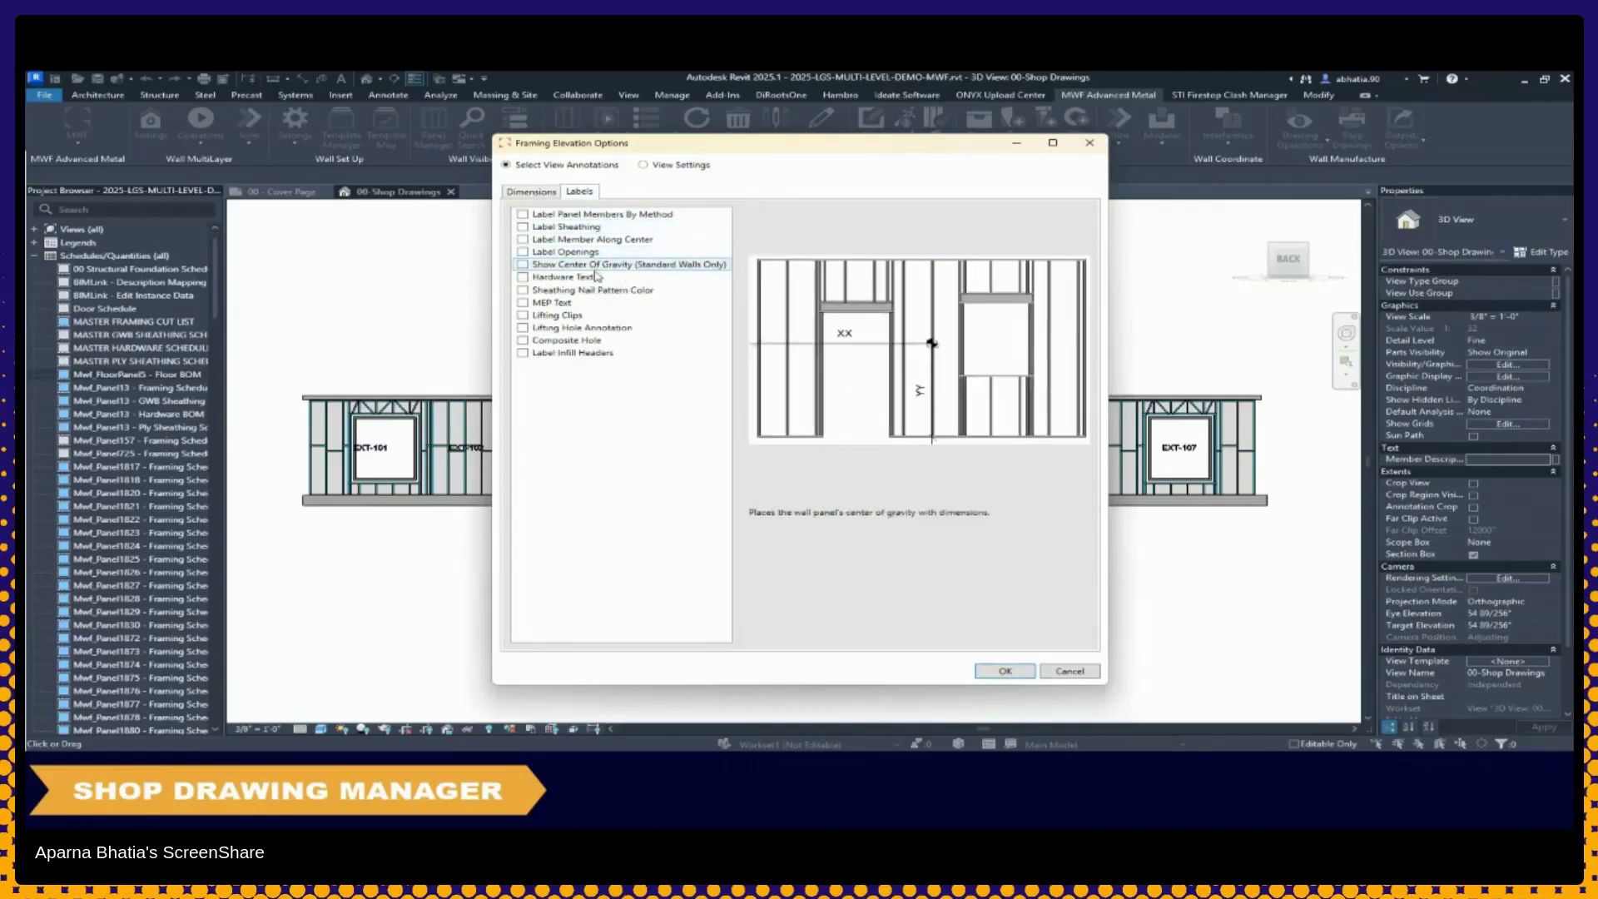
pyautogui.click(670, 165)
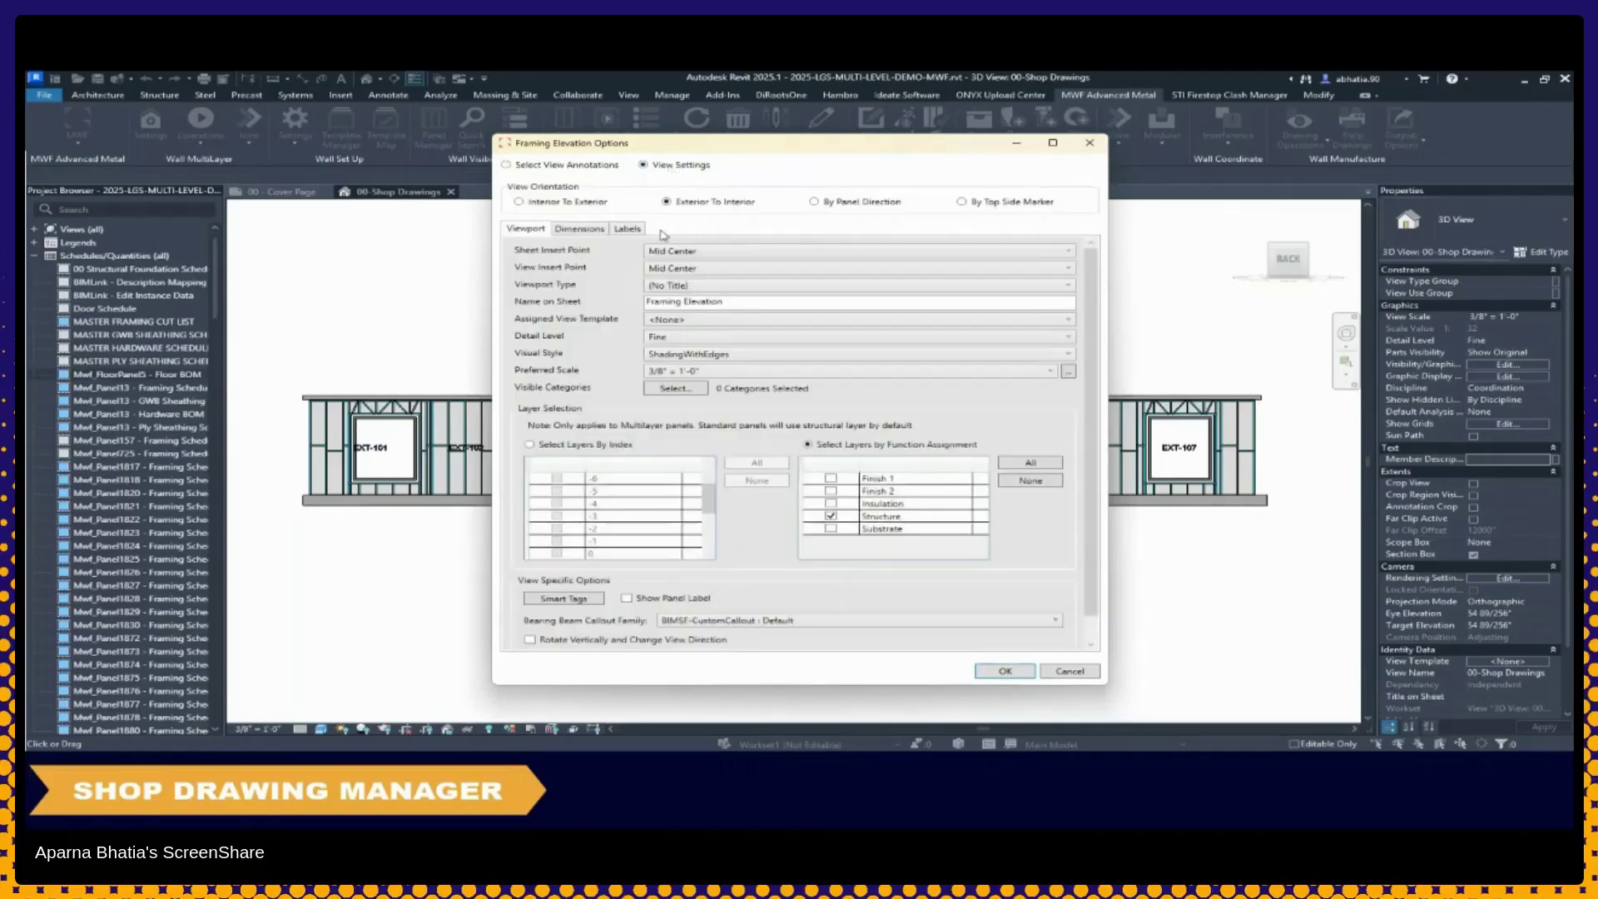
pyautogui.click(602, 596)
pyautogui.scroll(-3, 673, 523)
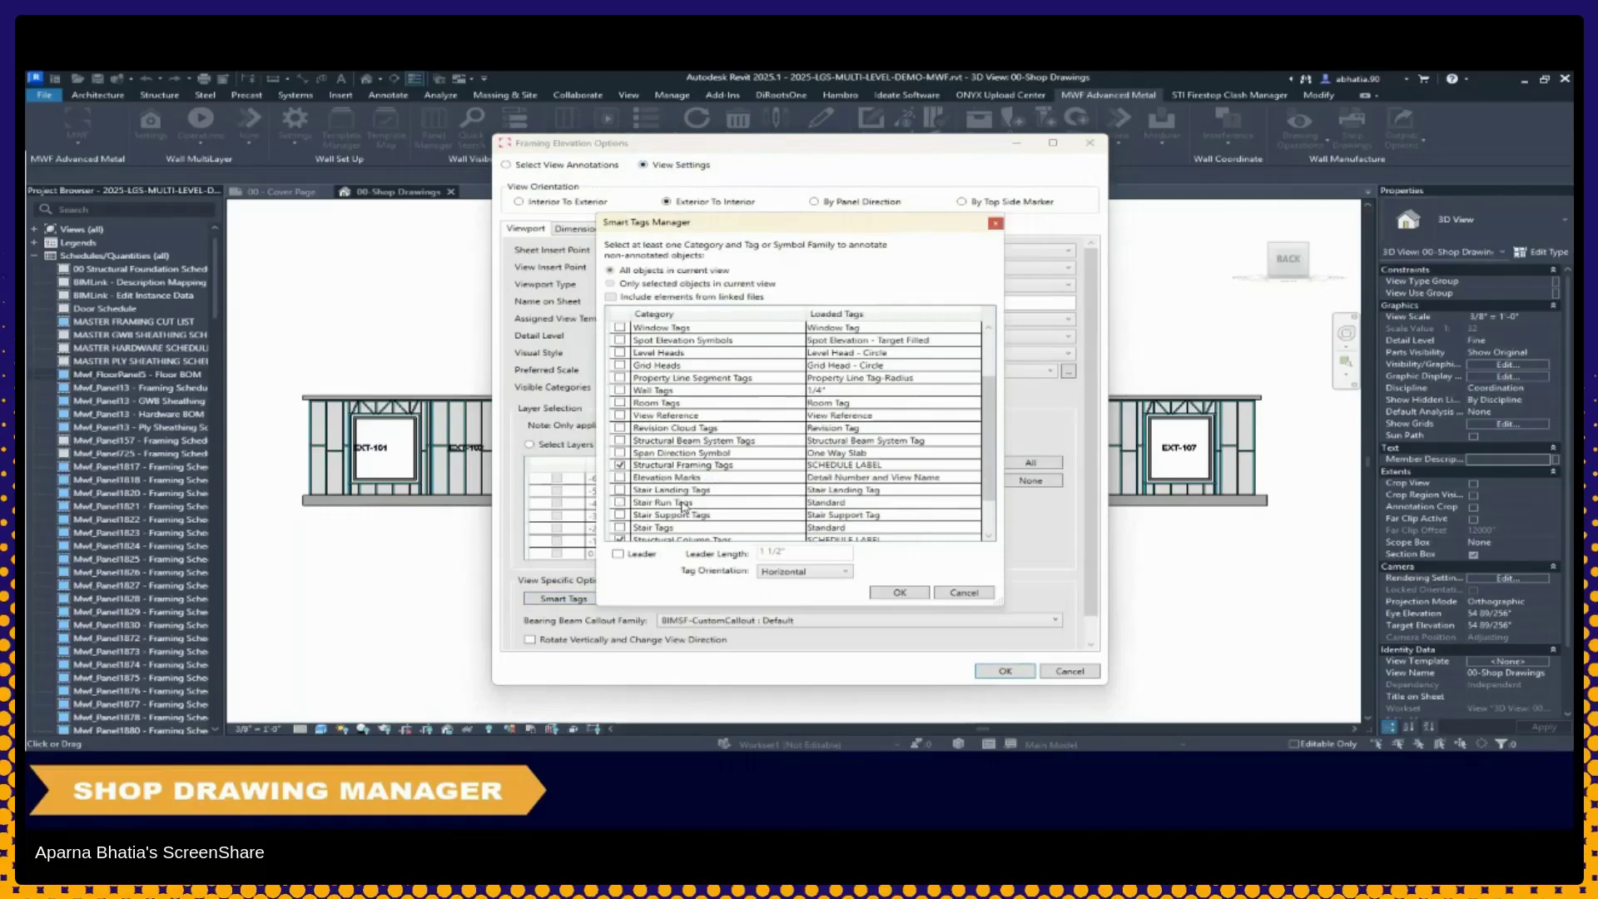
pyautogui.click(839, 469)
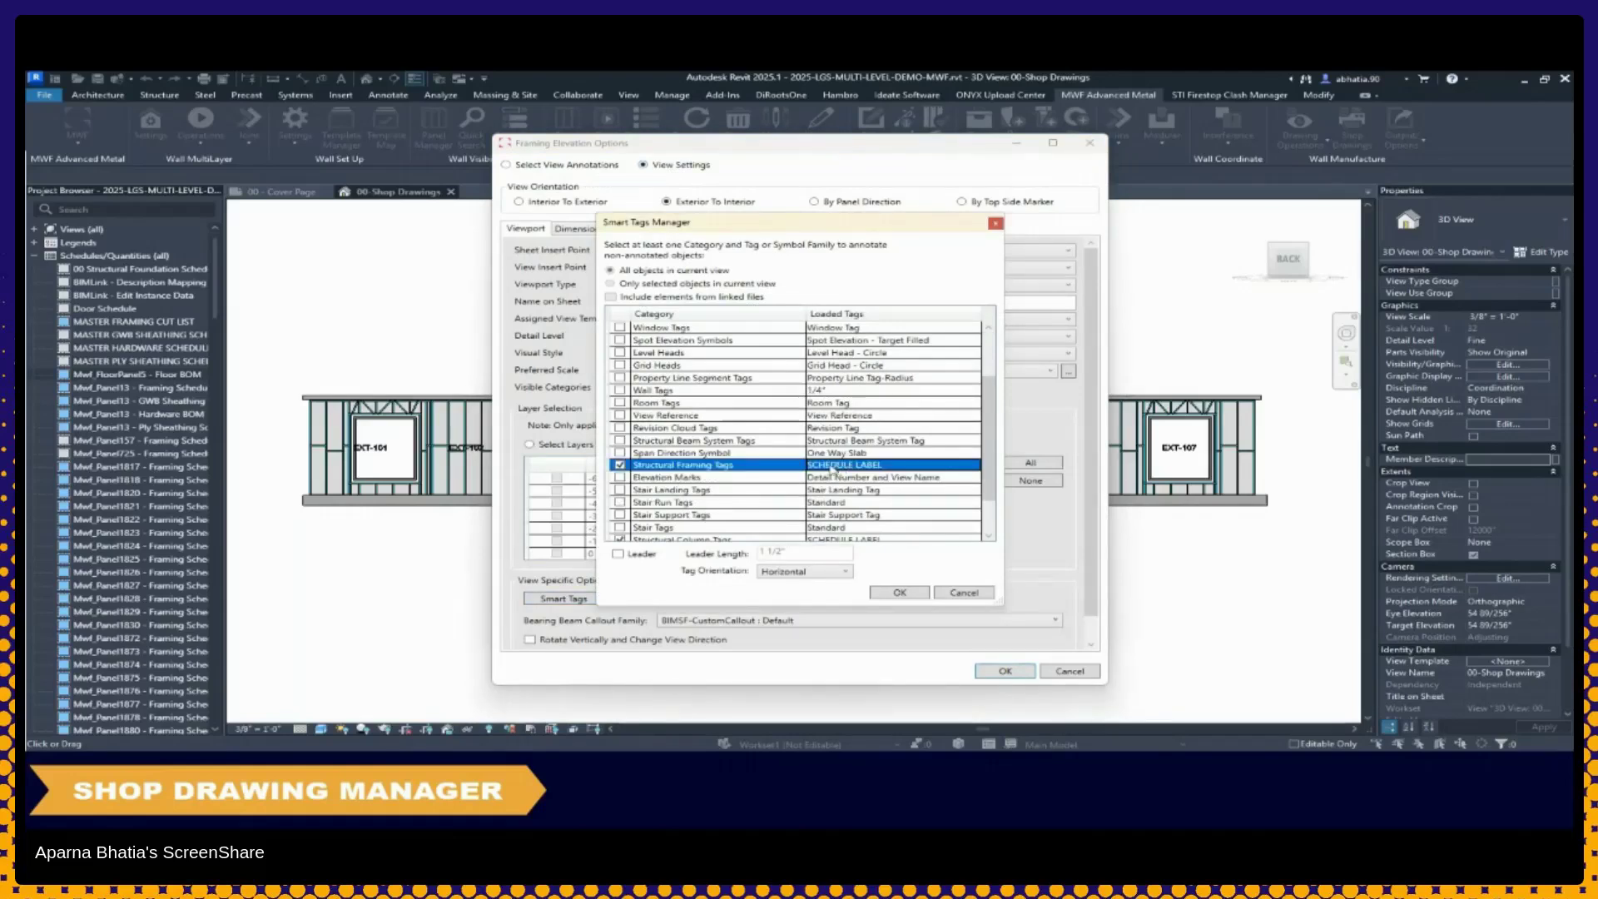
pyautogui.scroll(-2, 899, 475)
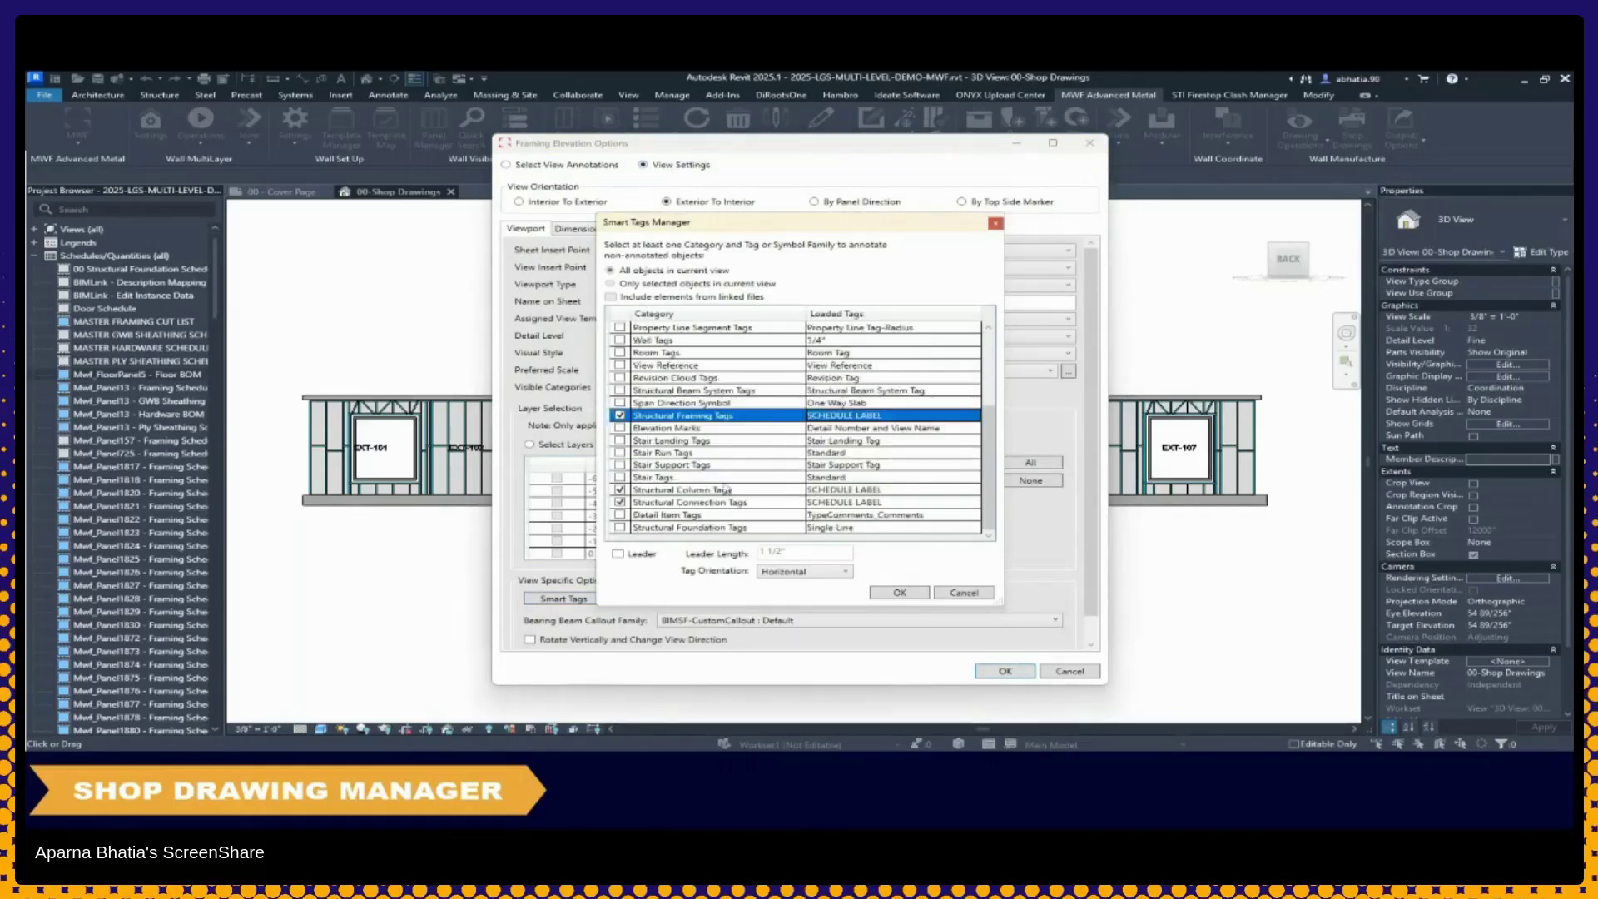
pyautogui.click(914, 592)
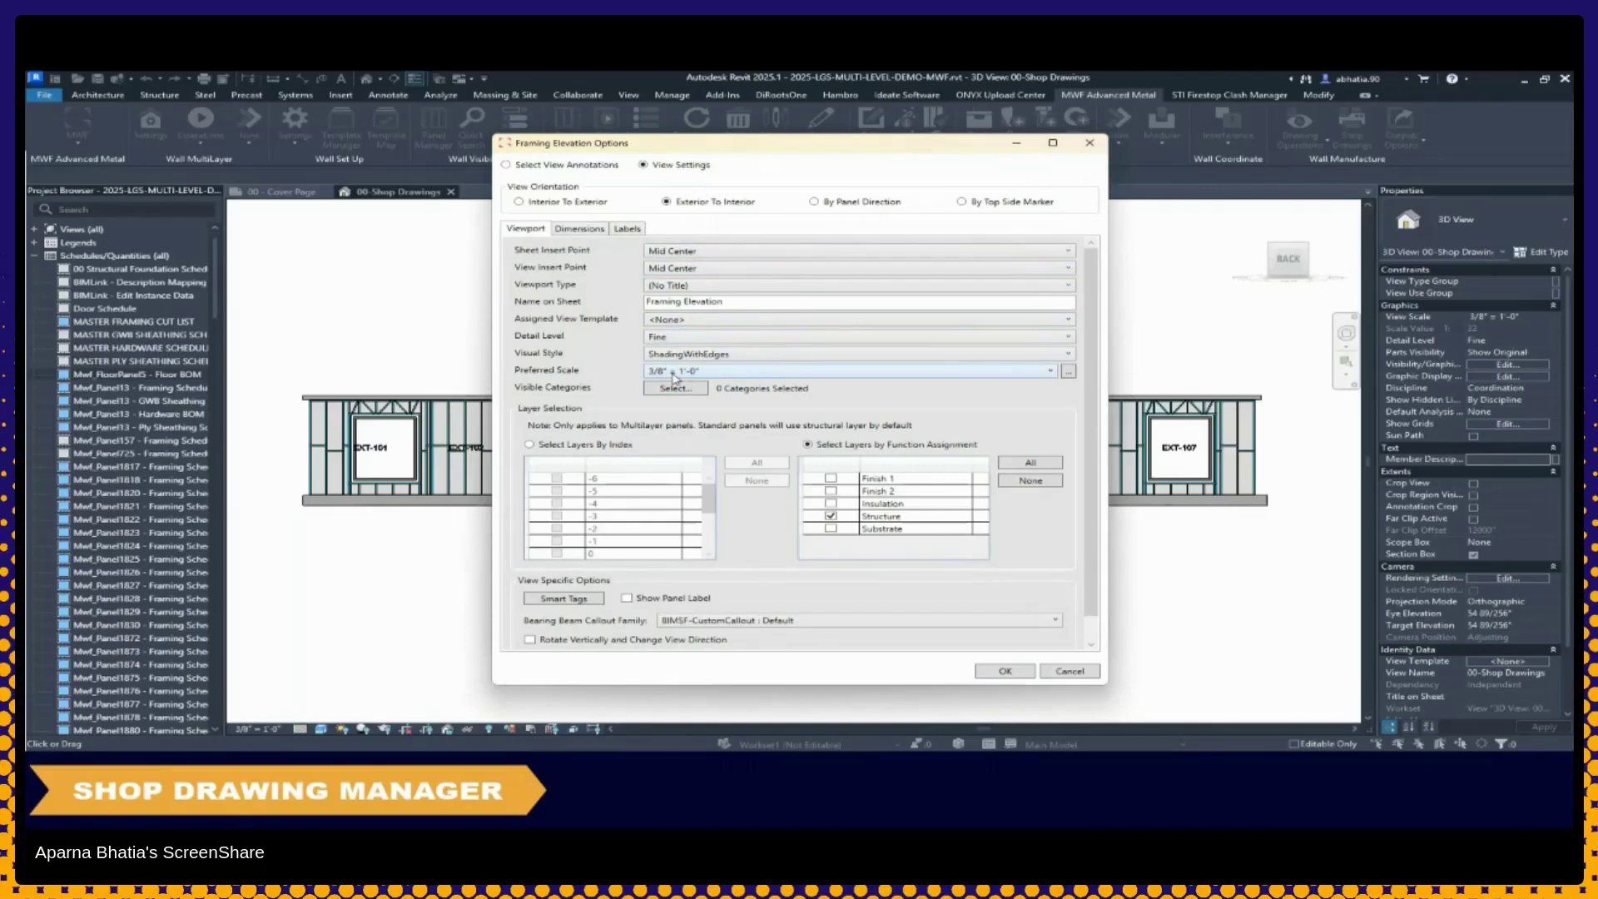
# Set the dimension style of the Framing Elevation's Diagonal Overall Dimensions to Angular - 3/32" Arial
pyautogui.click(605, 232)
pyautogui.click(815, 421)
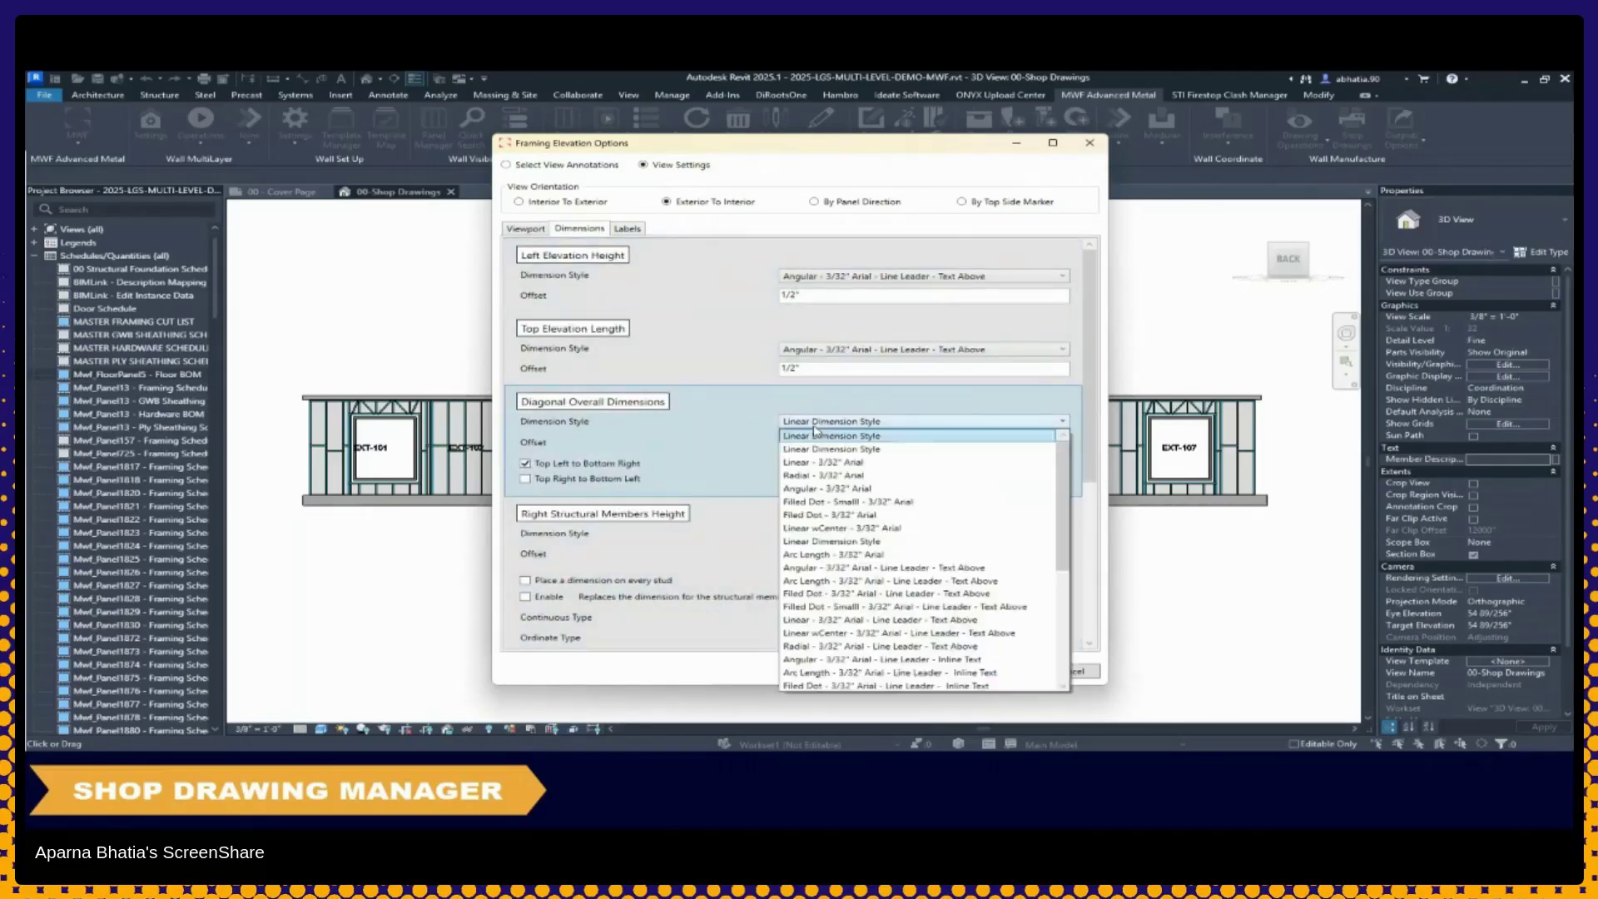
pyautogui.click(821, 488)
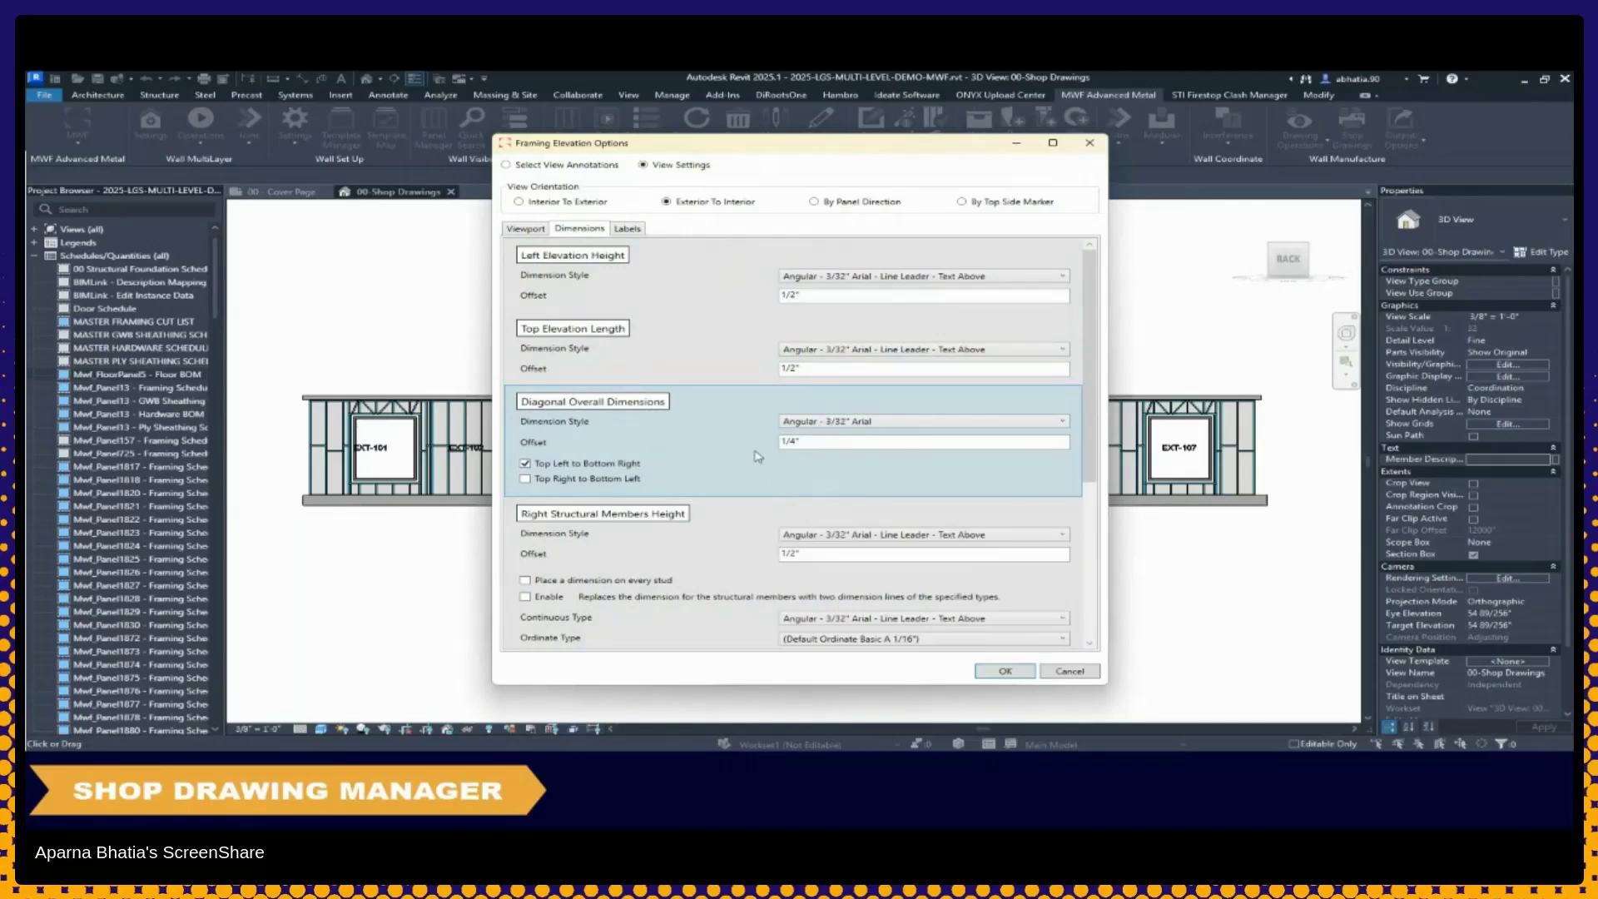
pyautogui.click(639, 231)
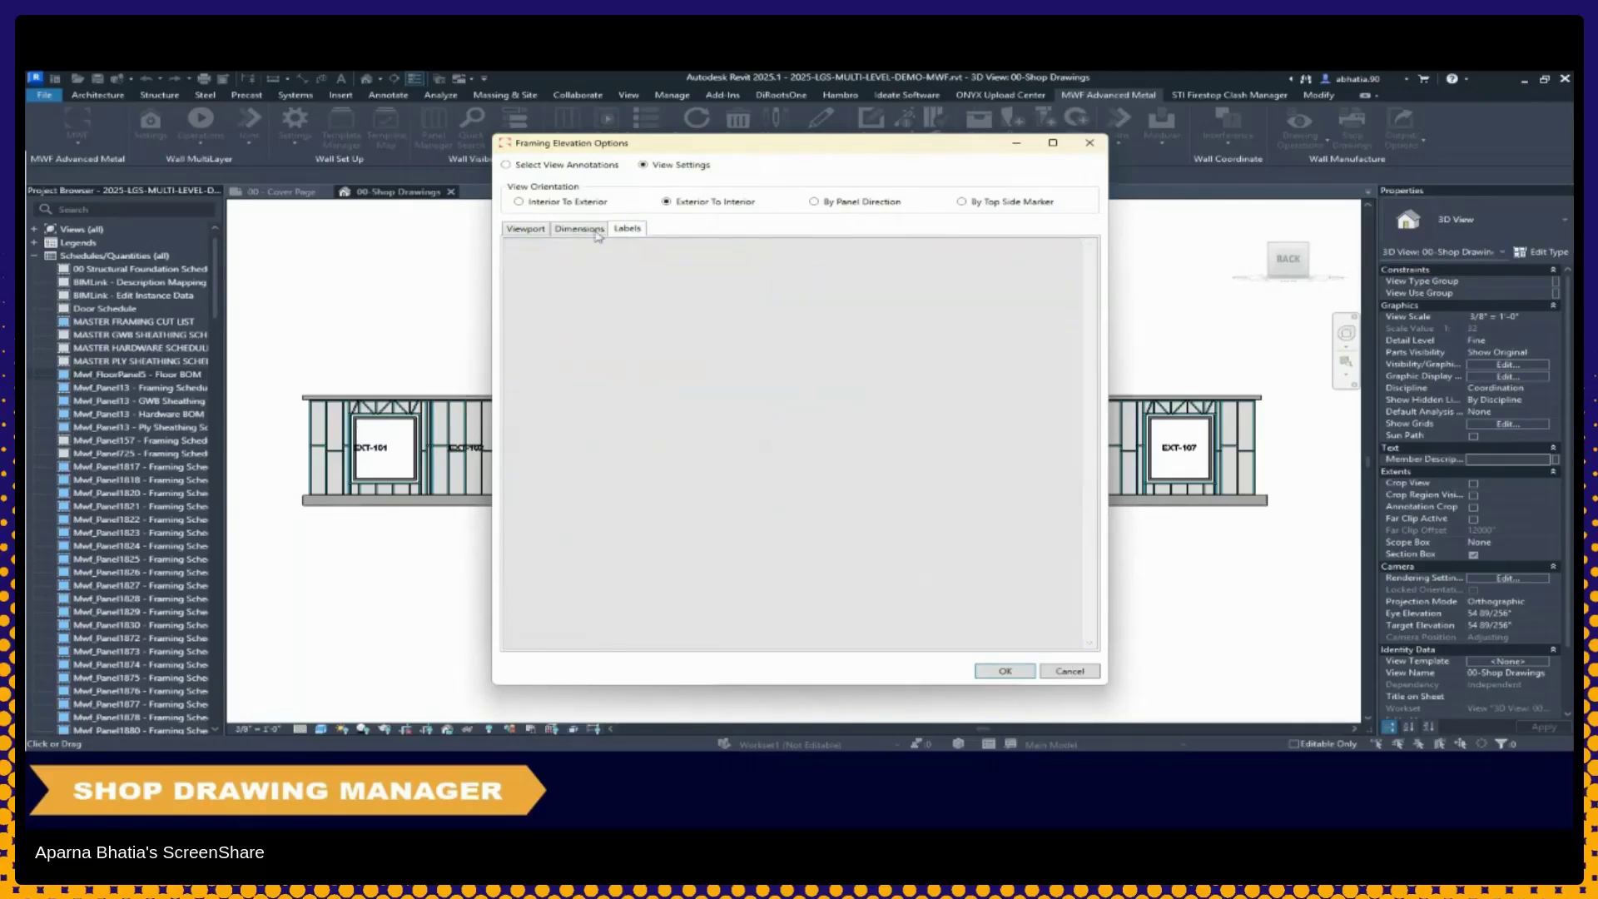
pyautogui.click(580, 230)
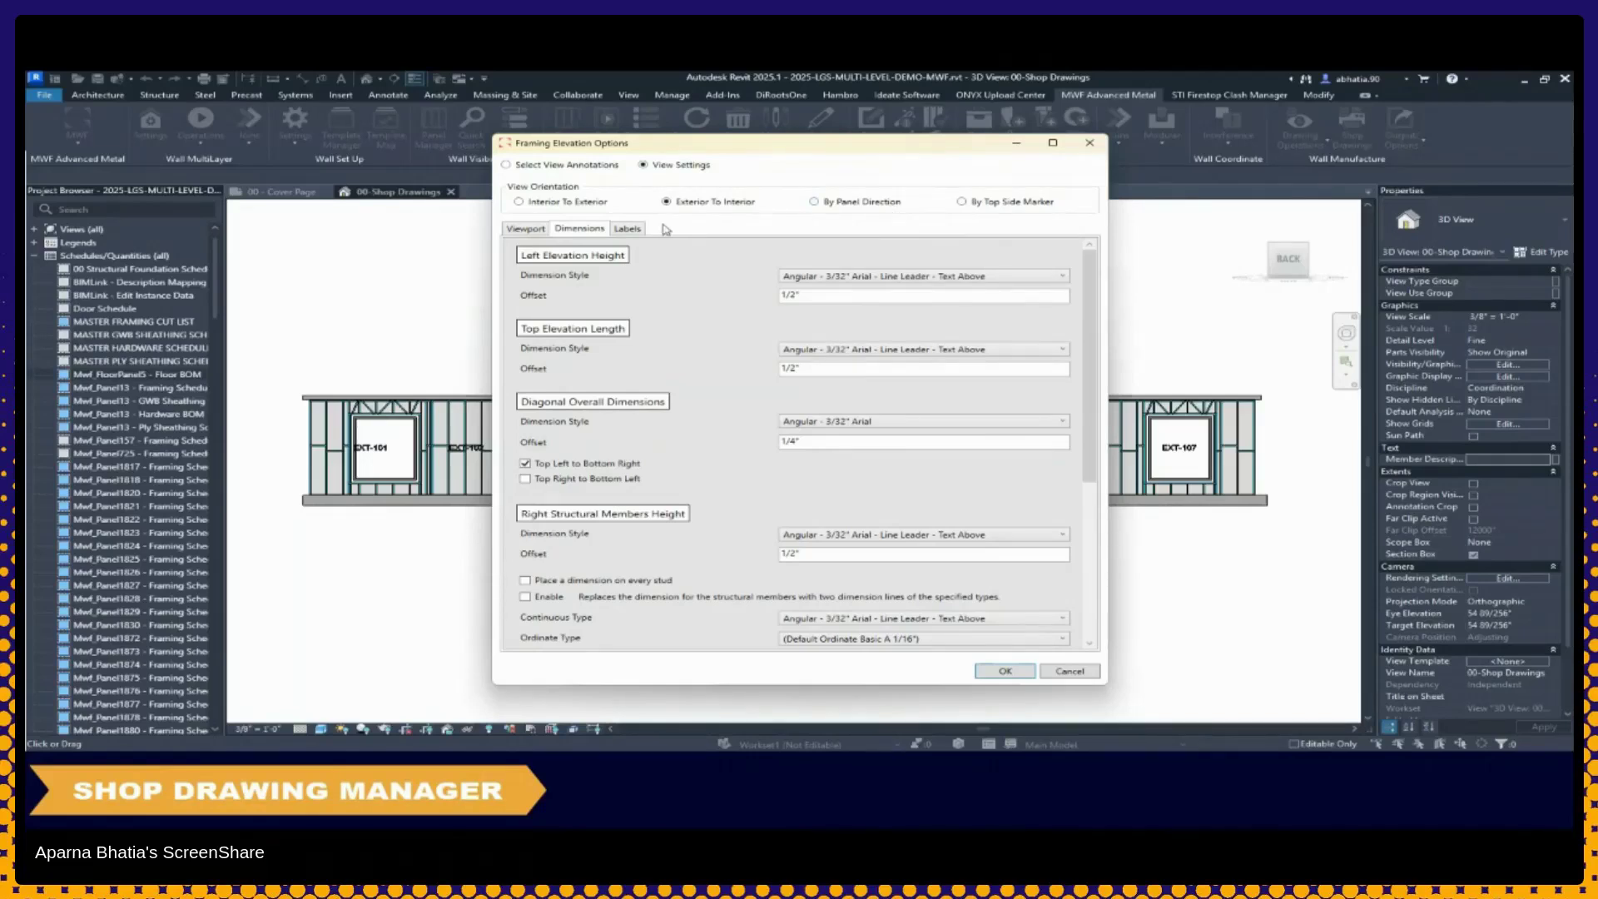
# Set the Bottom View Structural Members Length dimension to Web Reference Alignment and accept the Framing Elevation options
pyautogui.scroll(-10, 762, 498)
pyautogui.scroll(4, 762, 498)
pyautogui.scroll(-4, 762, 499)
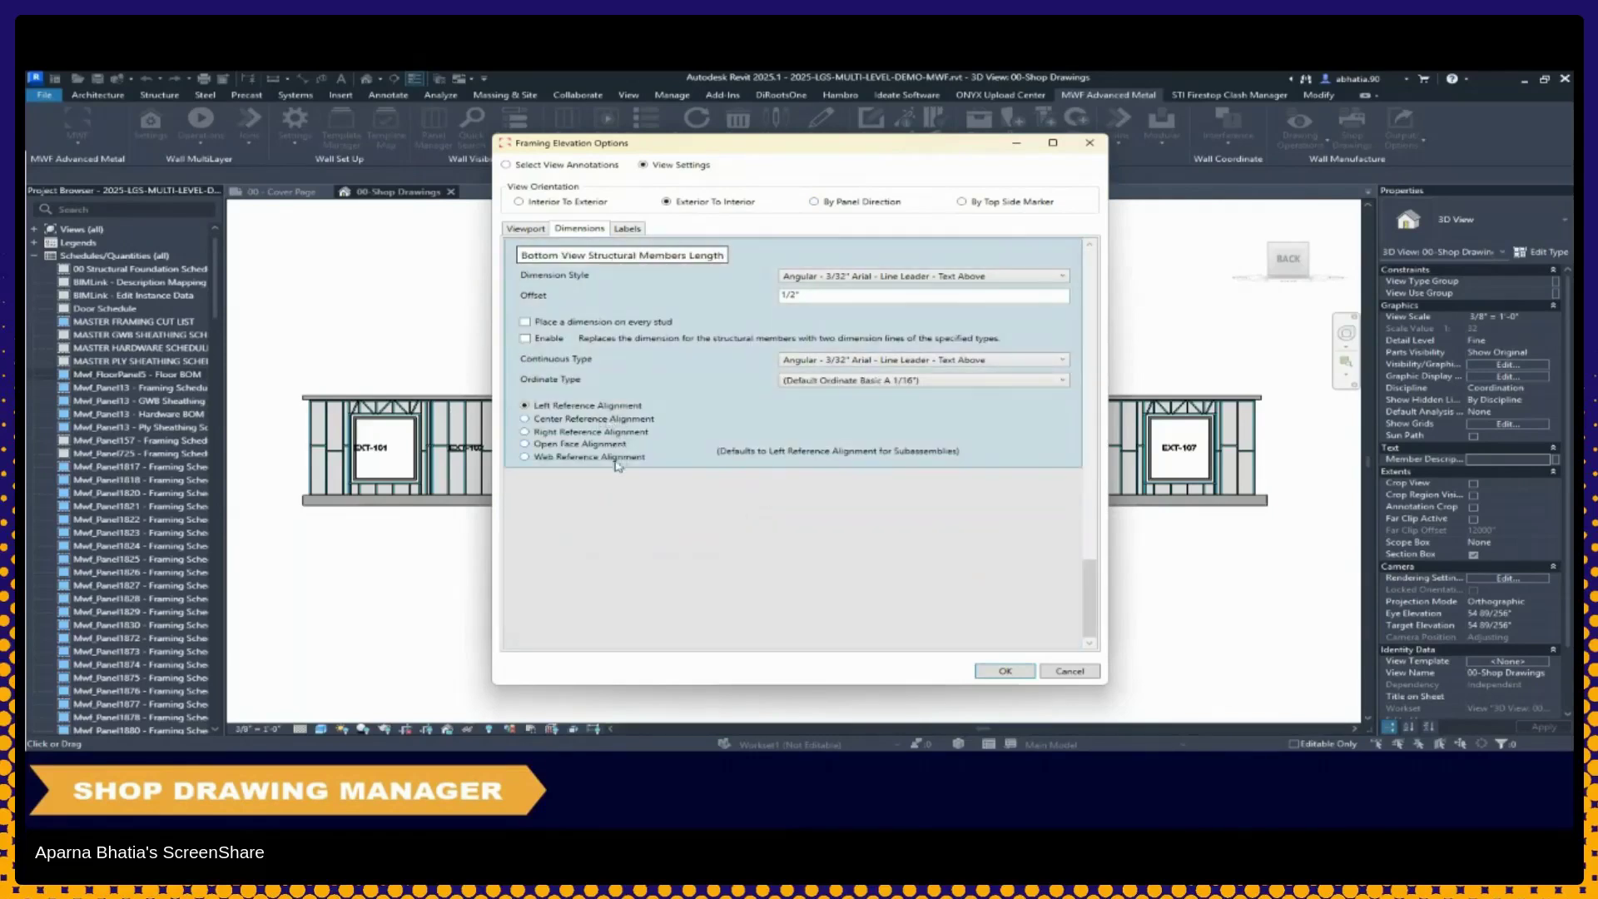
pyautogui.scroll(4, 610, 469)
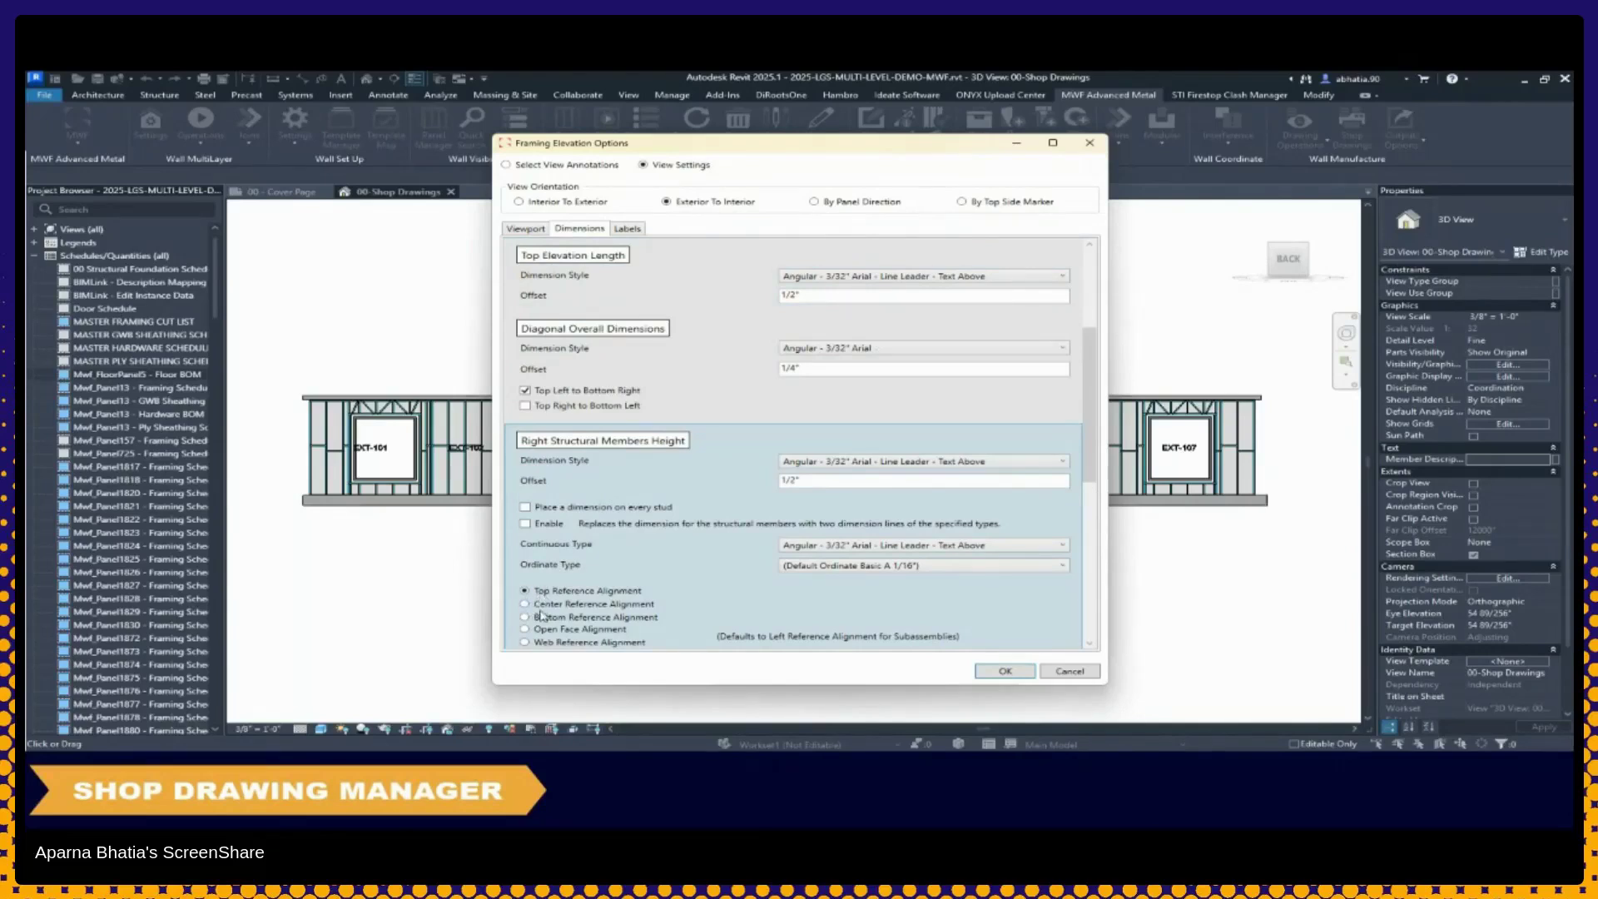
pyautogui.scroll(-5, 546, 651)
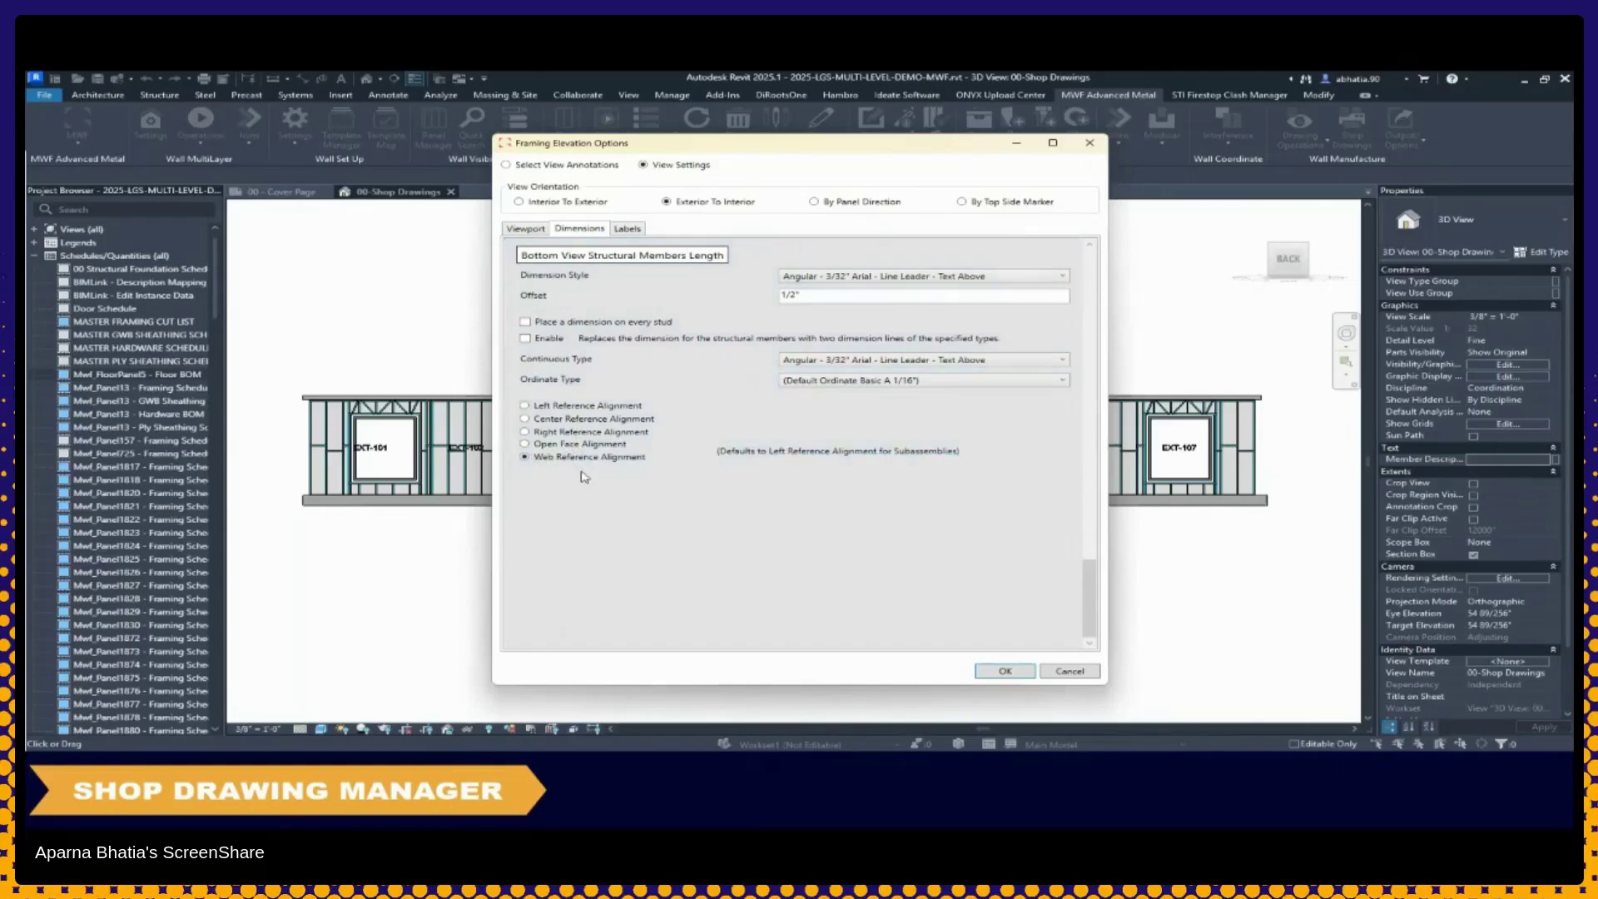
pyautogui.scroll(3, 583, 476)
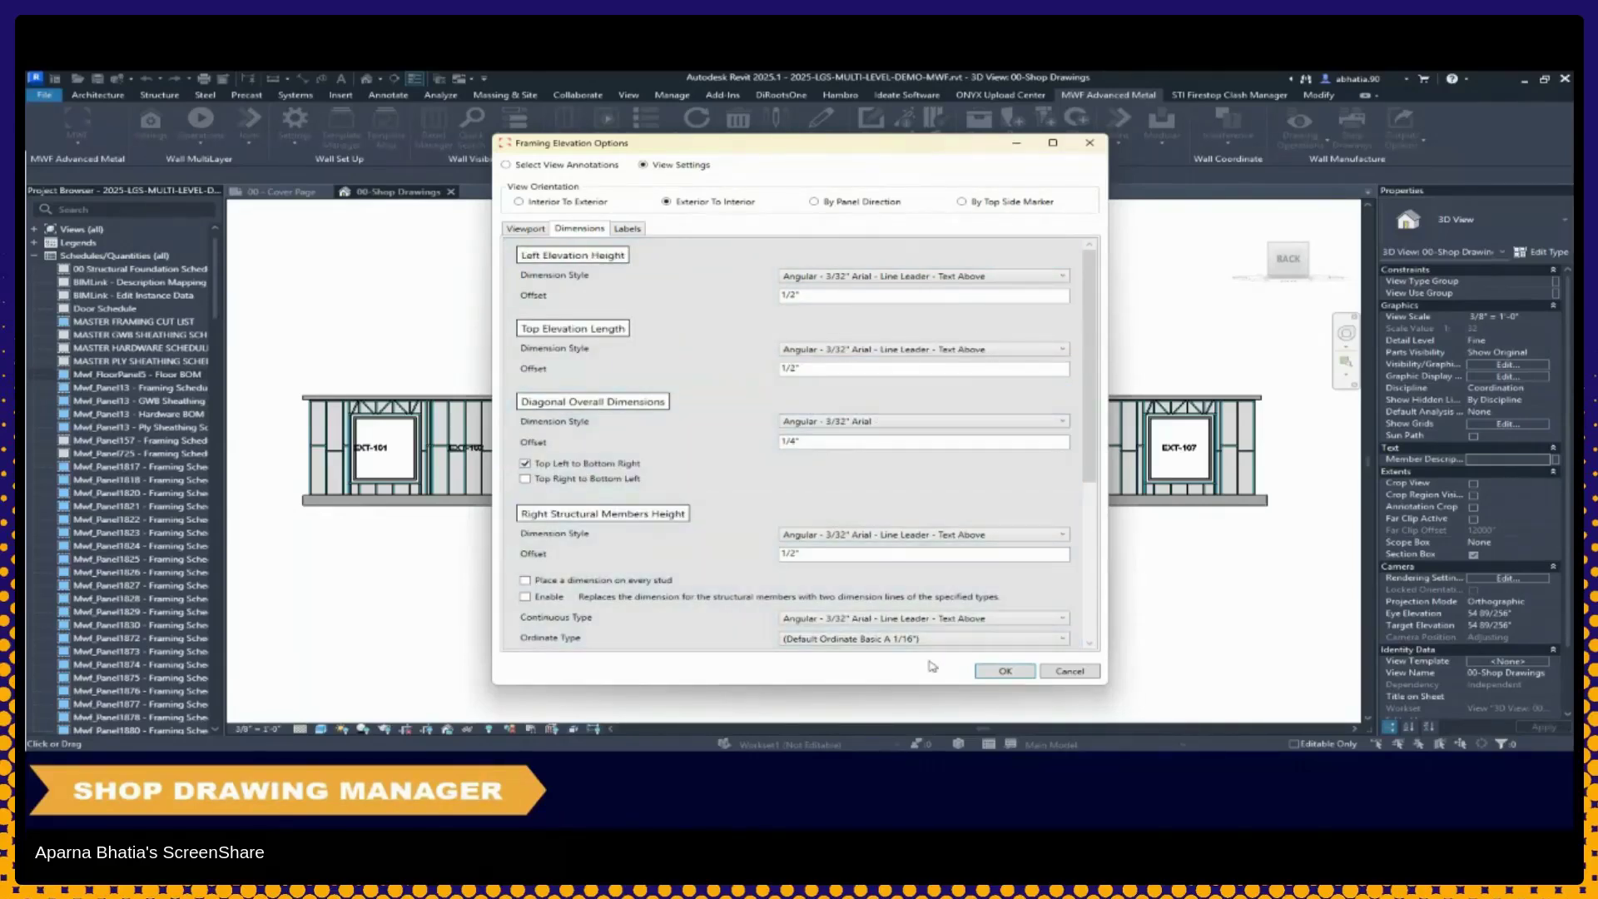
pyautogui.click(1006, 671)
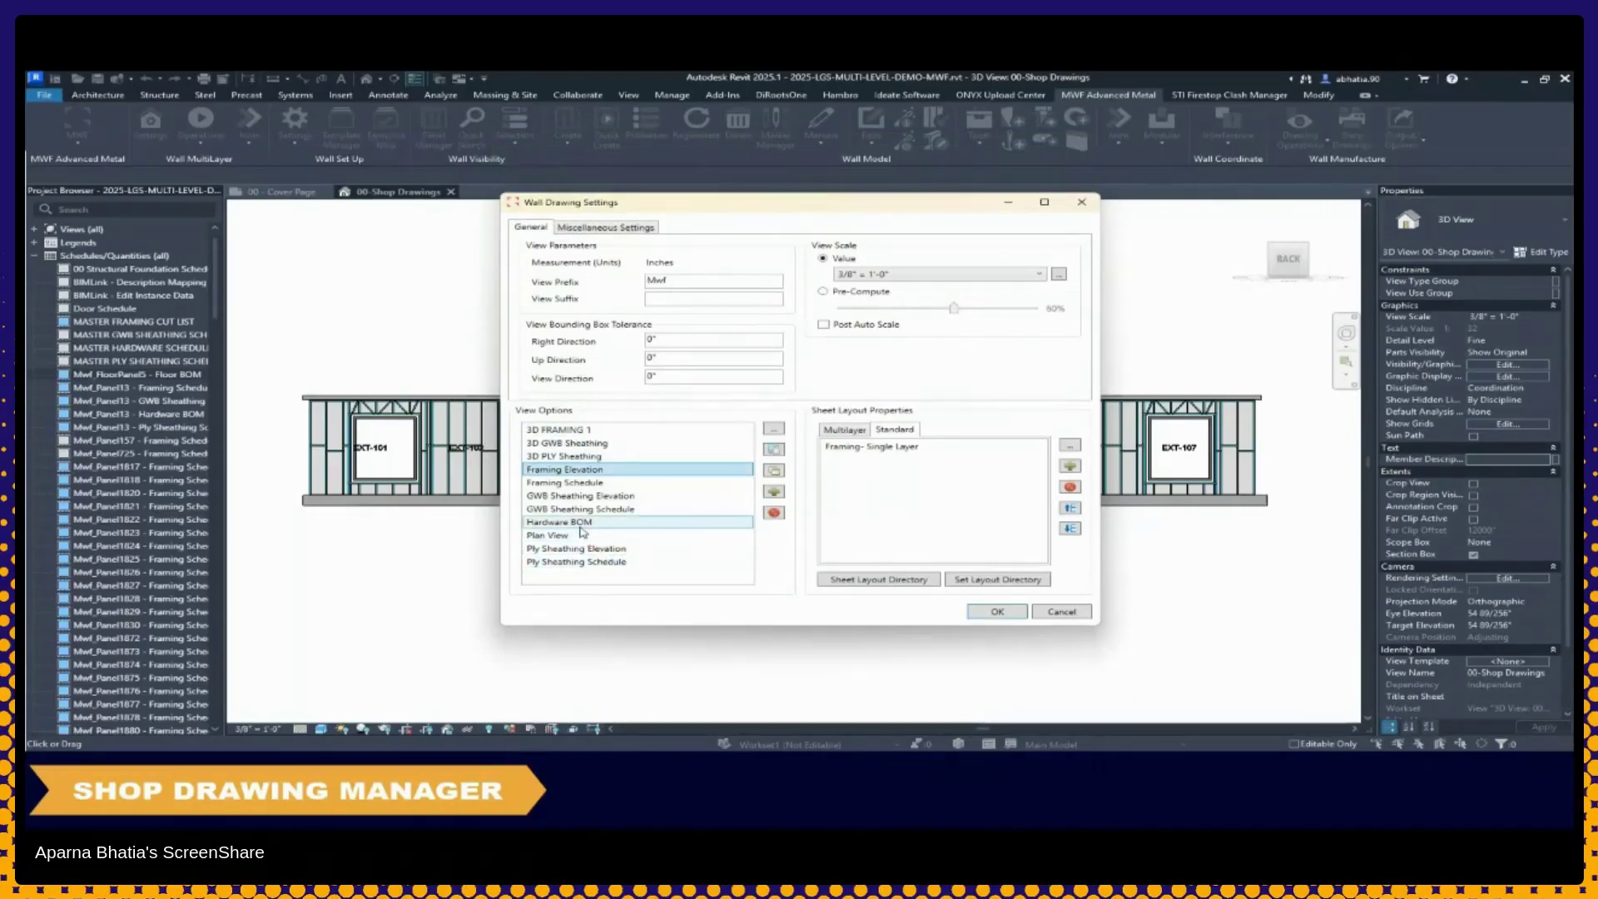
# Review the viewport, layout and data options of the Framing Schedule view, including which existing schedule it duplicates
pyautogui.click(578, 483)
pyautogui.doubleClick(579, 484)
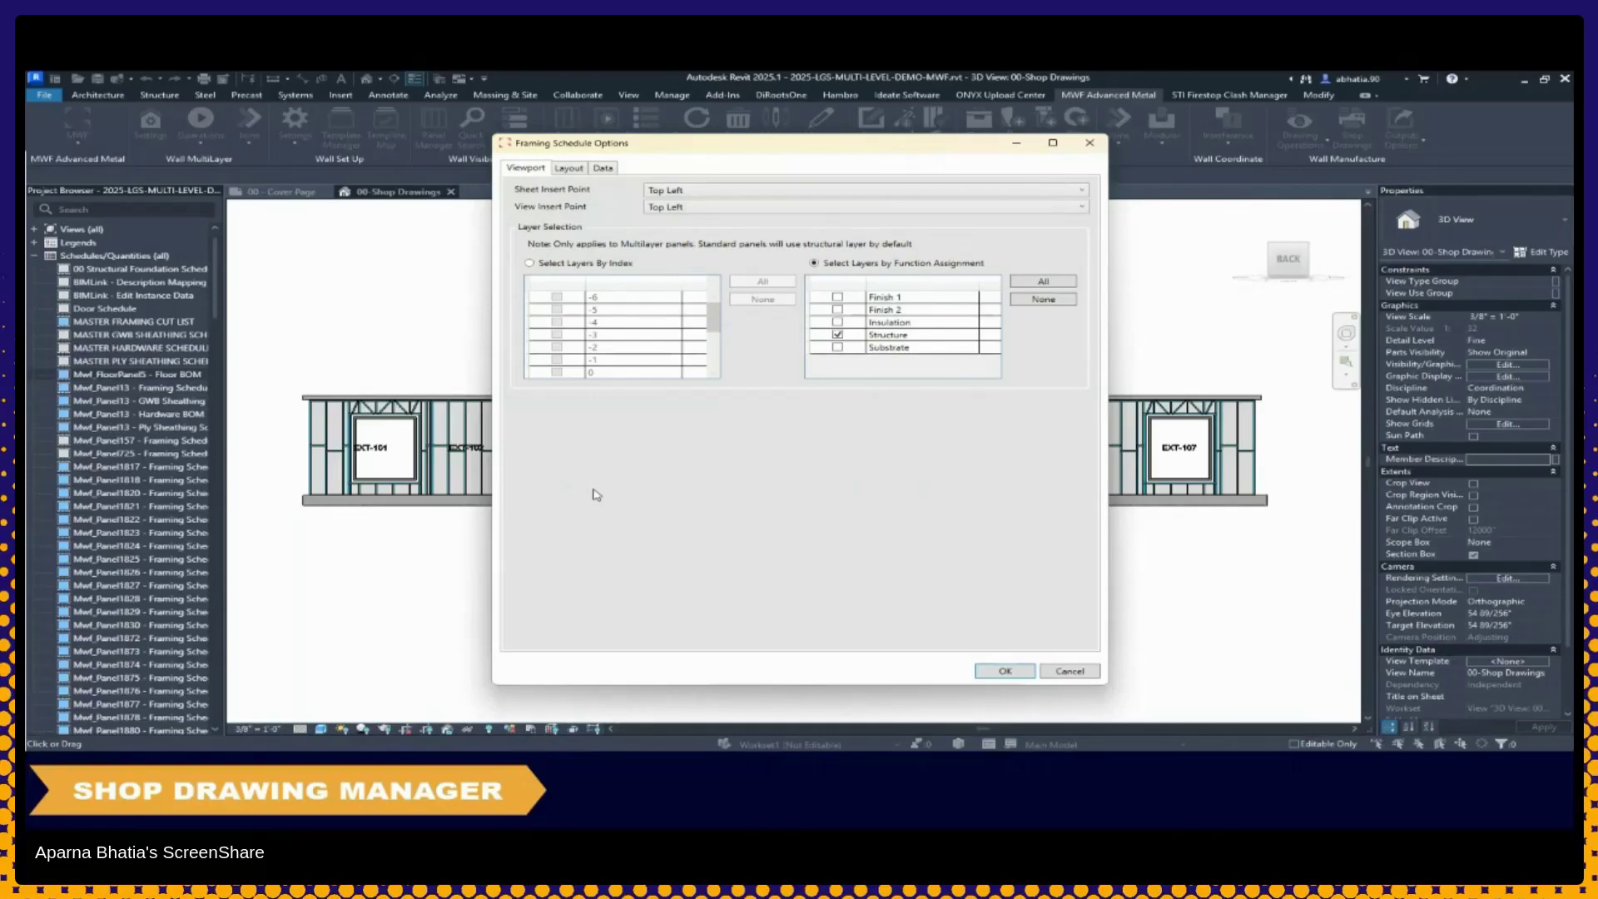
pyautogui.click(569, 169)
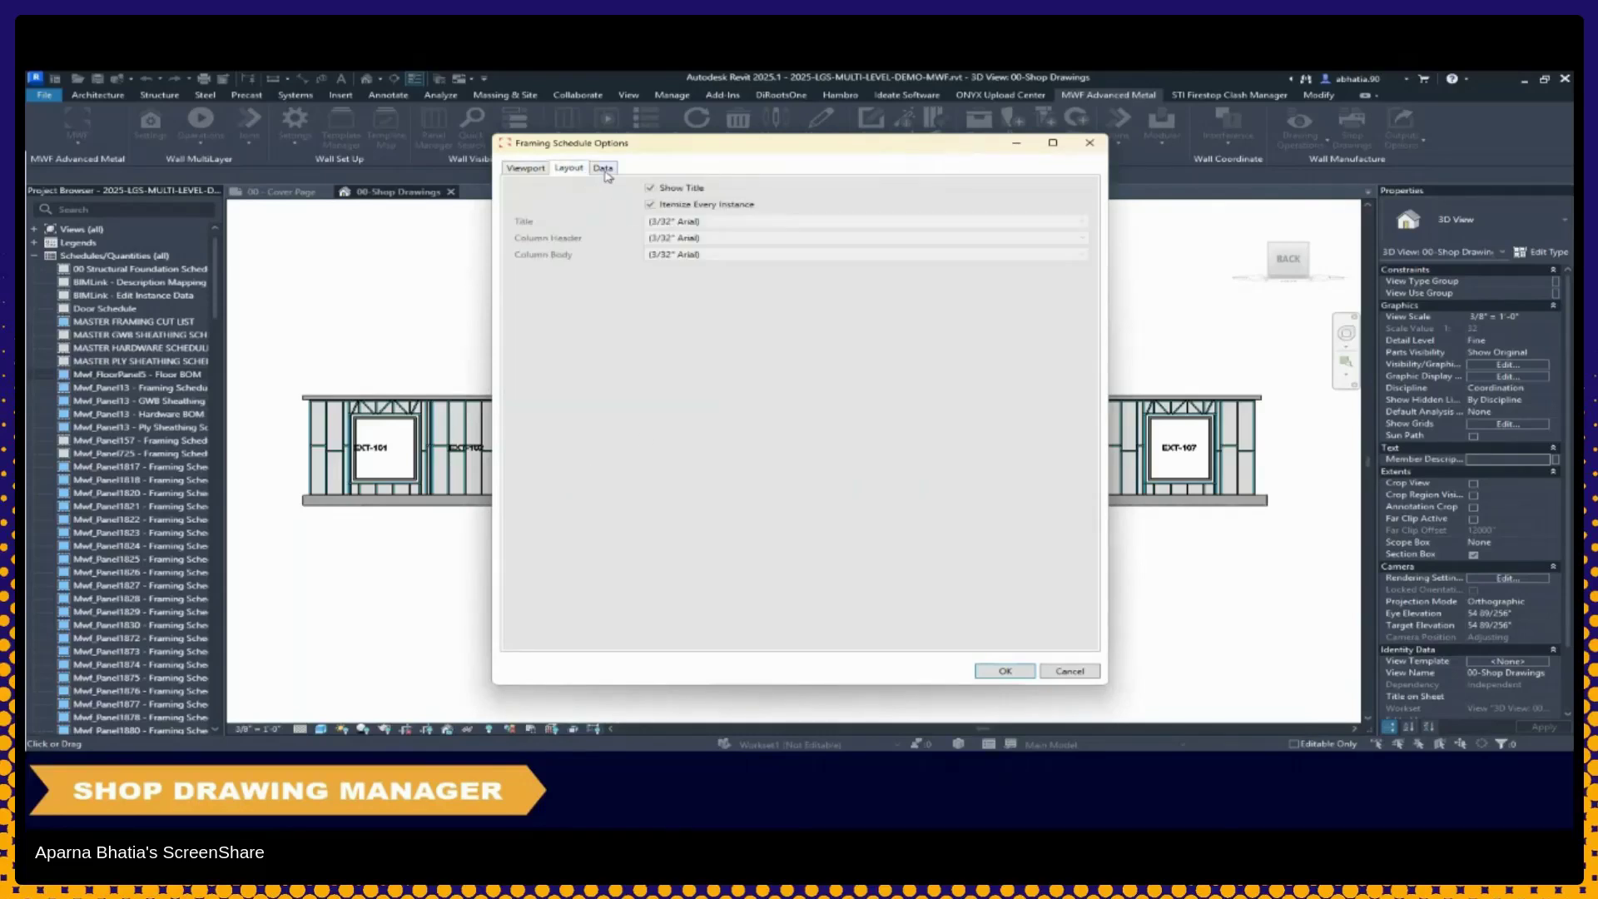
pyautogui.click(605, 169)
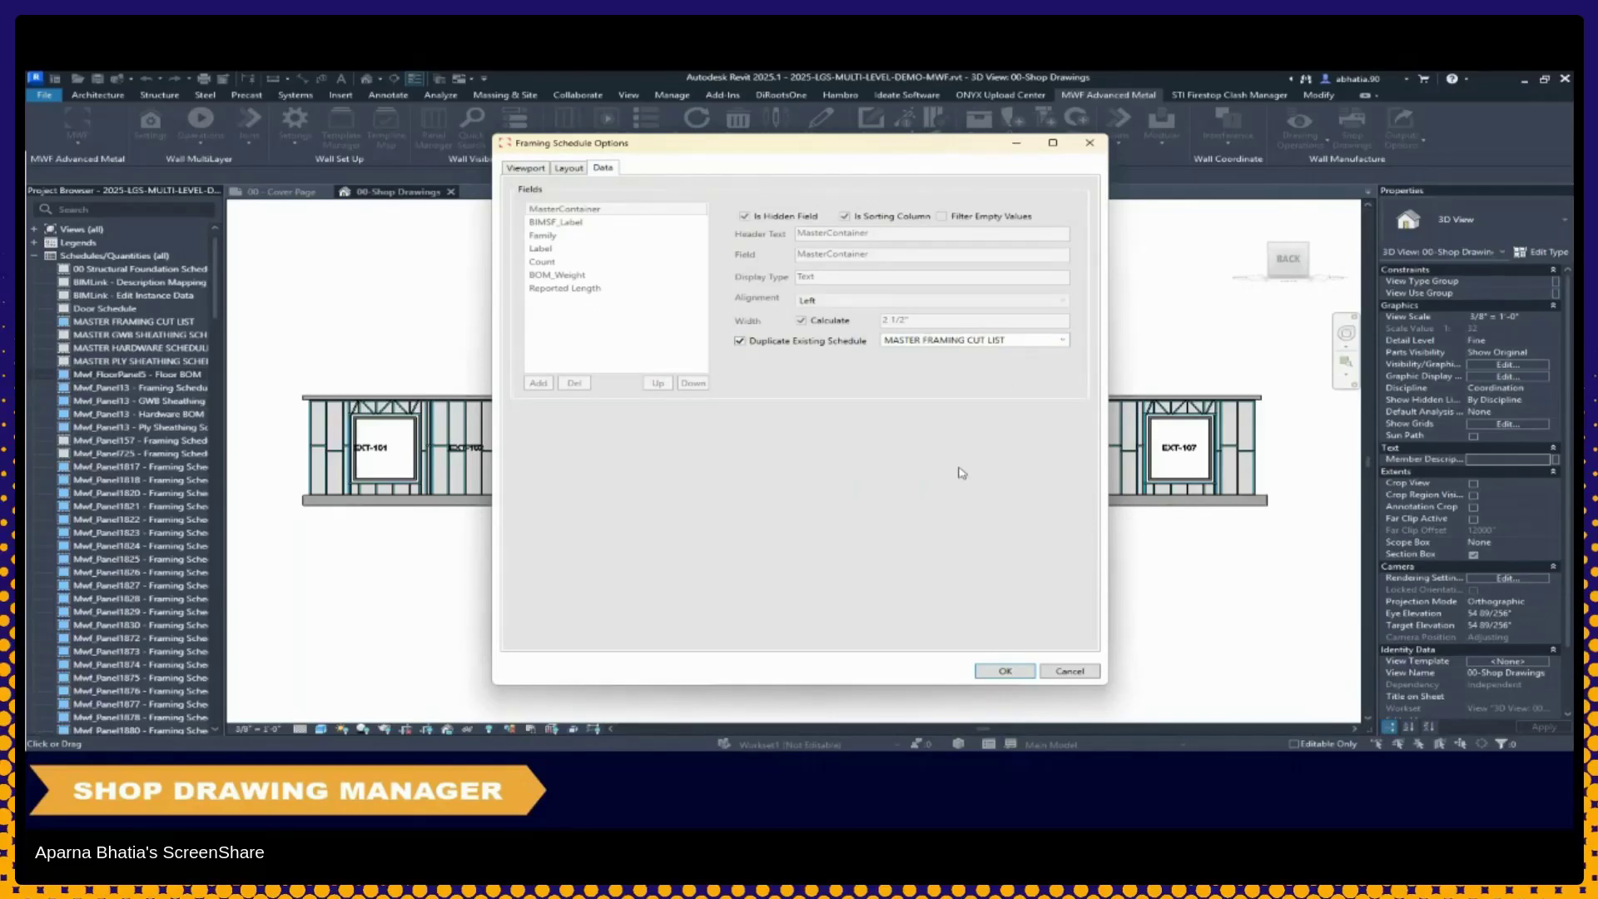
pyautogui.click(1006, 672)
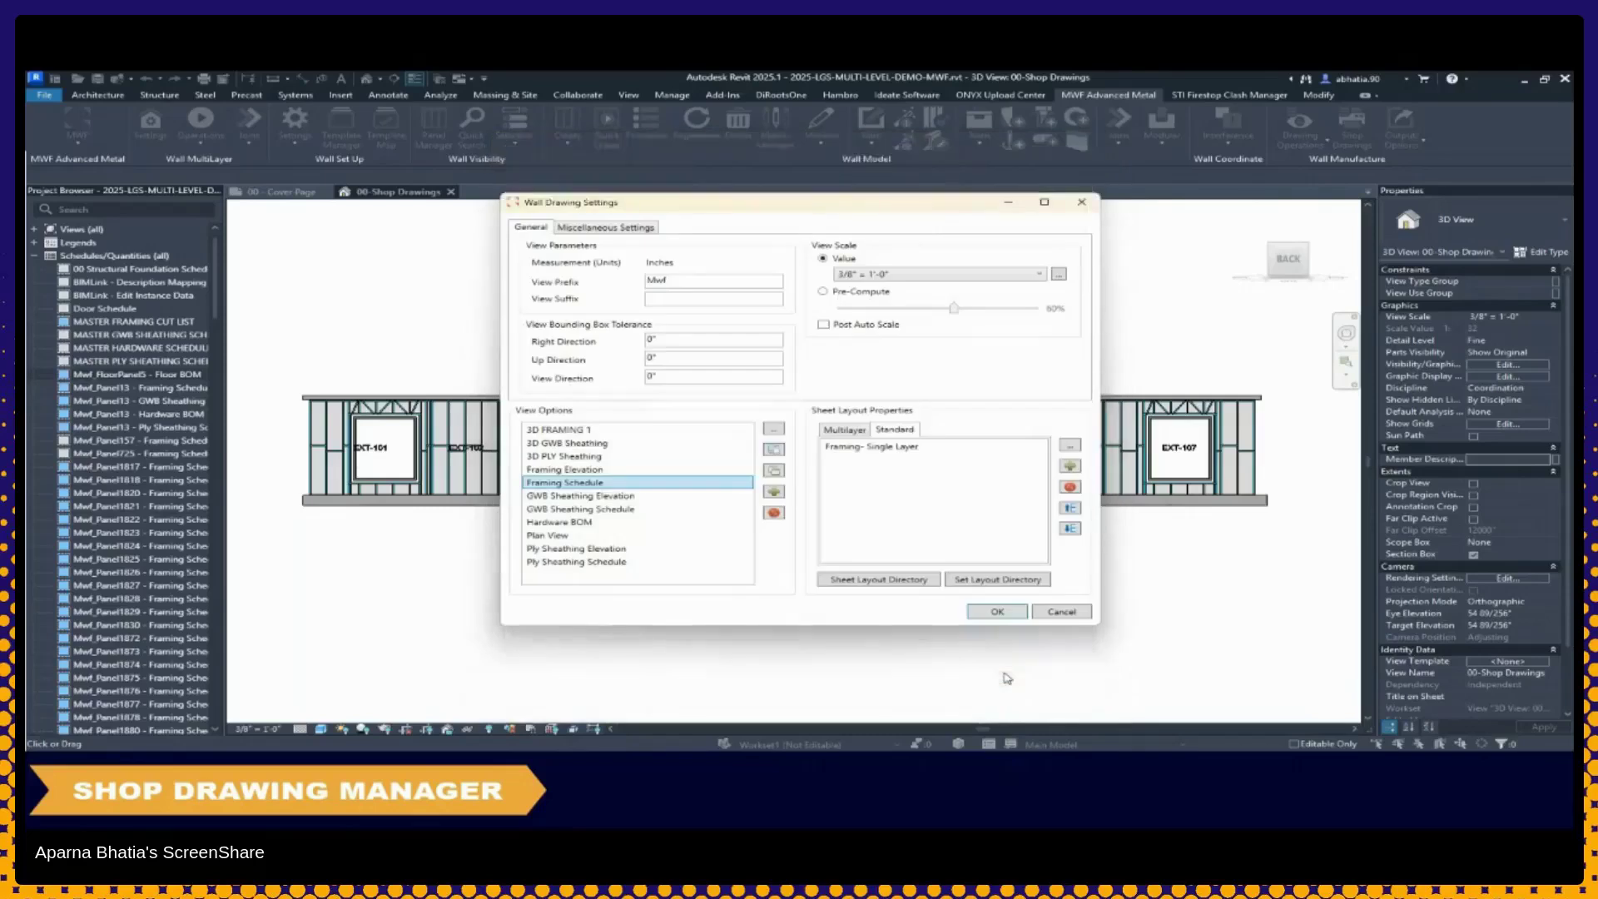
# Accept the wall drawing settings of Demo Shop Drawing and close the Wall Drawings Manager
pyautogui.click(989, 617)
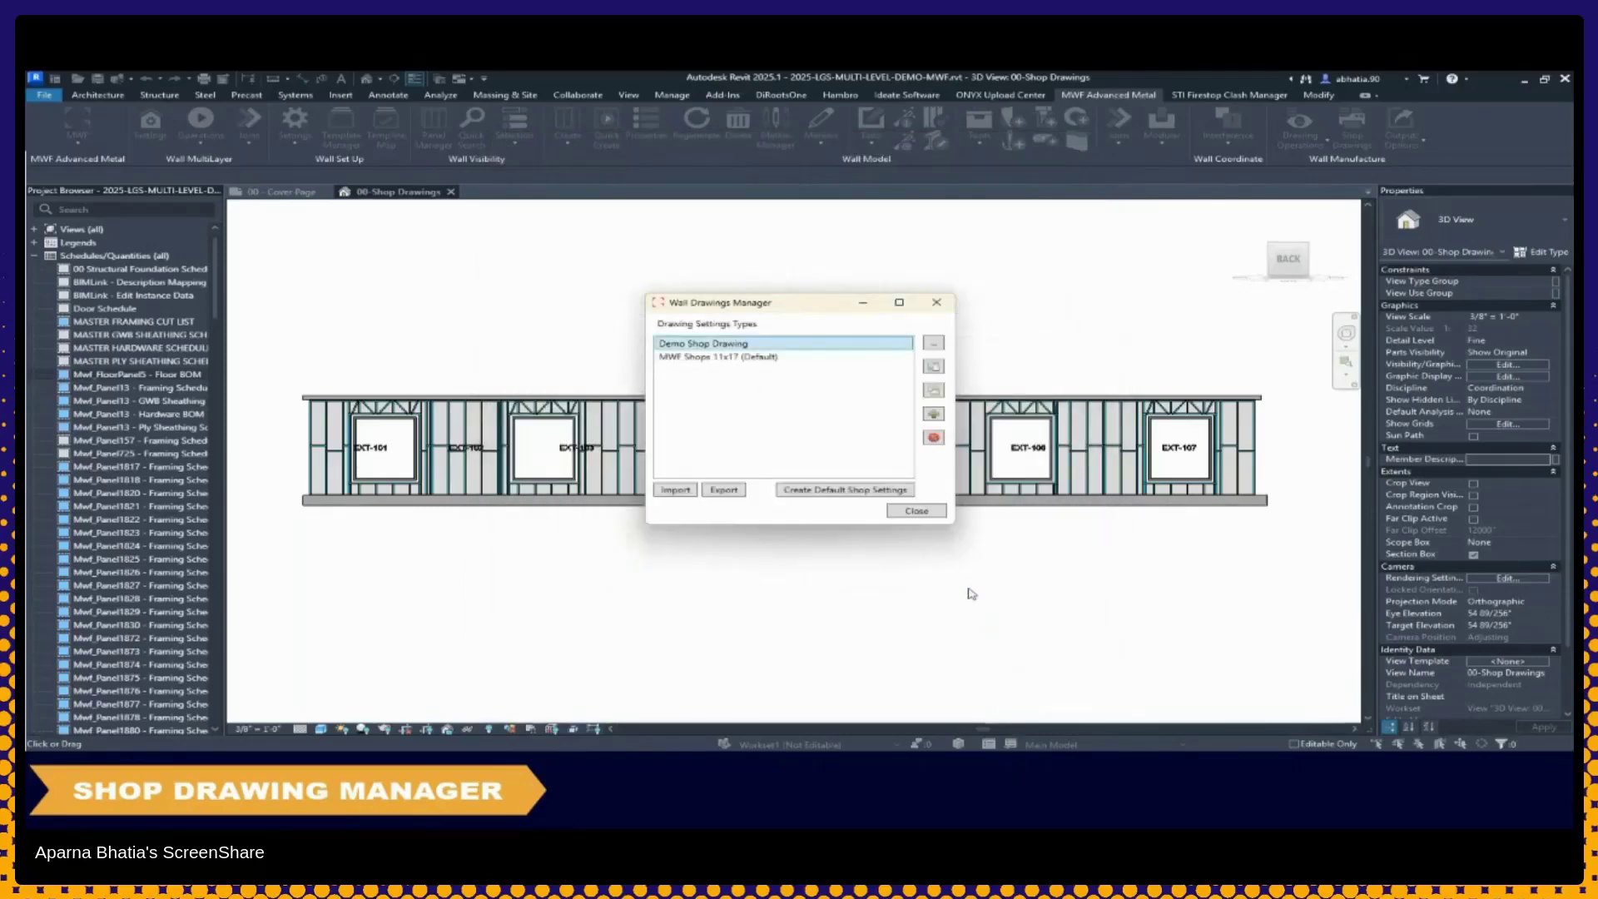
pyautogui.click(917, 512)
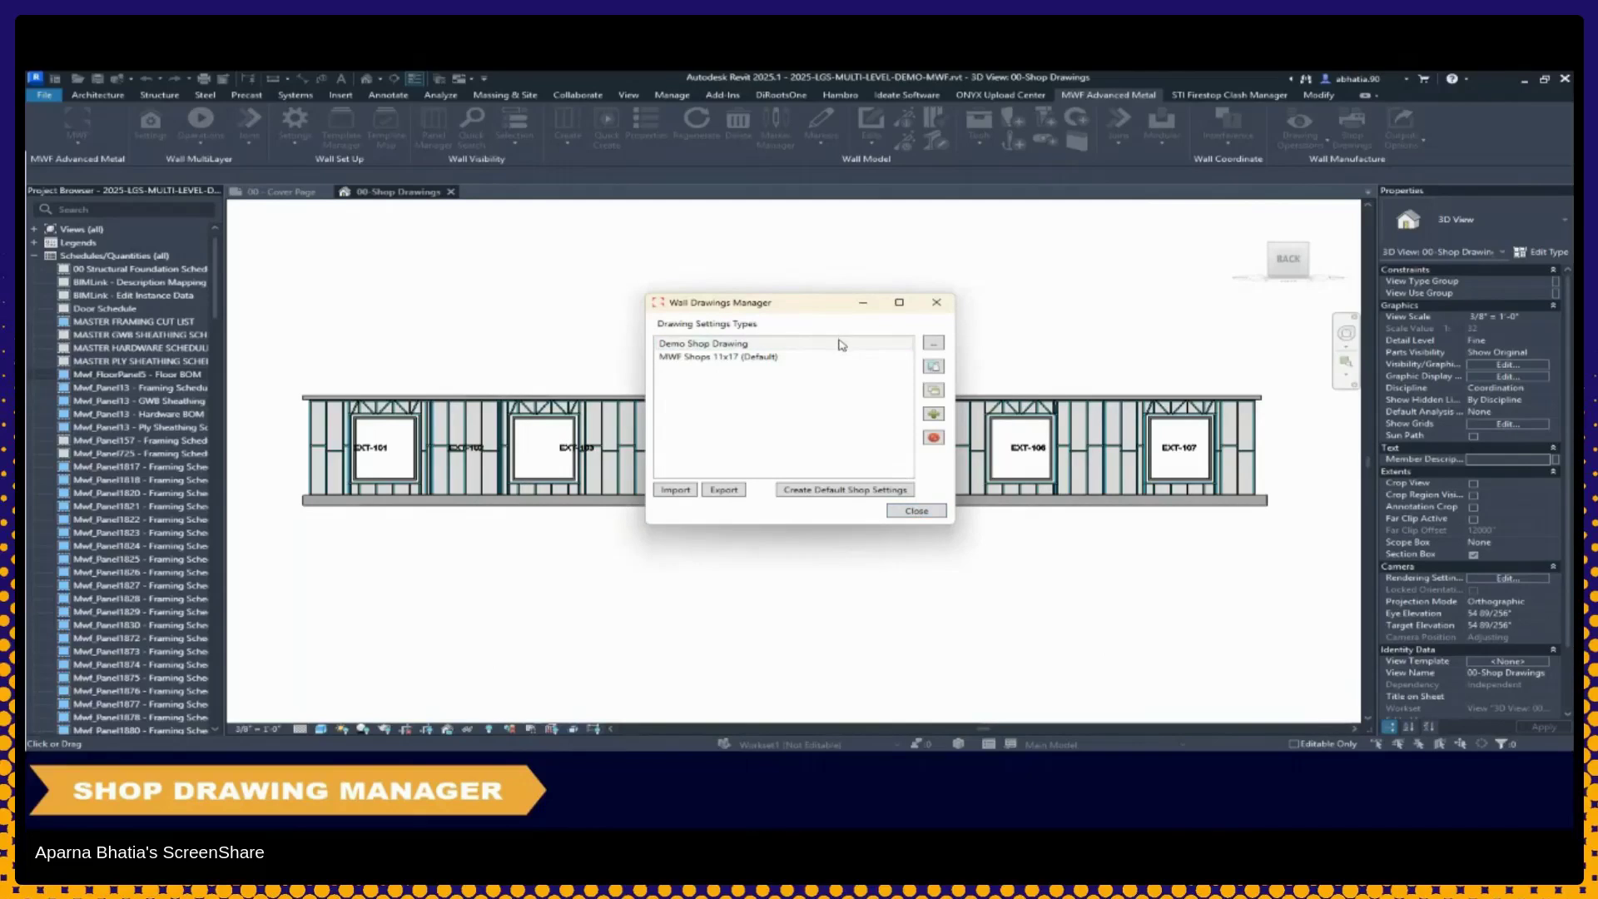
pyautogui.click(922, 514)
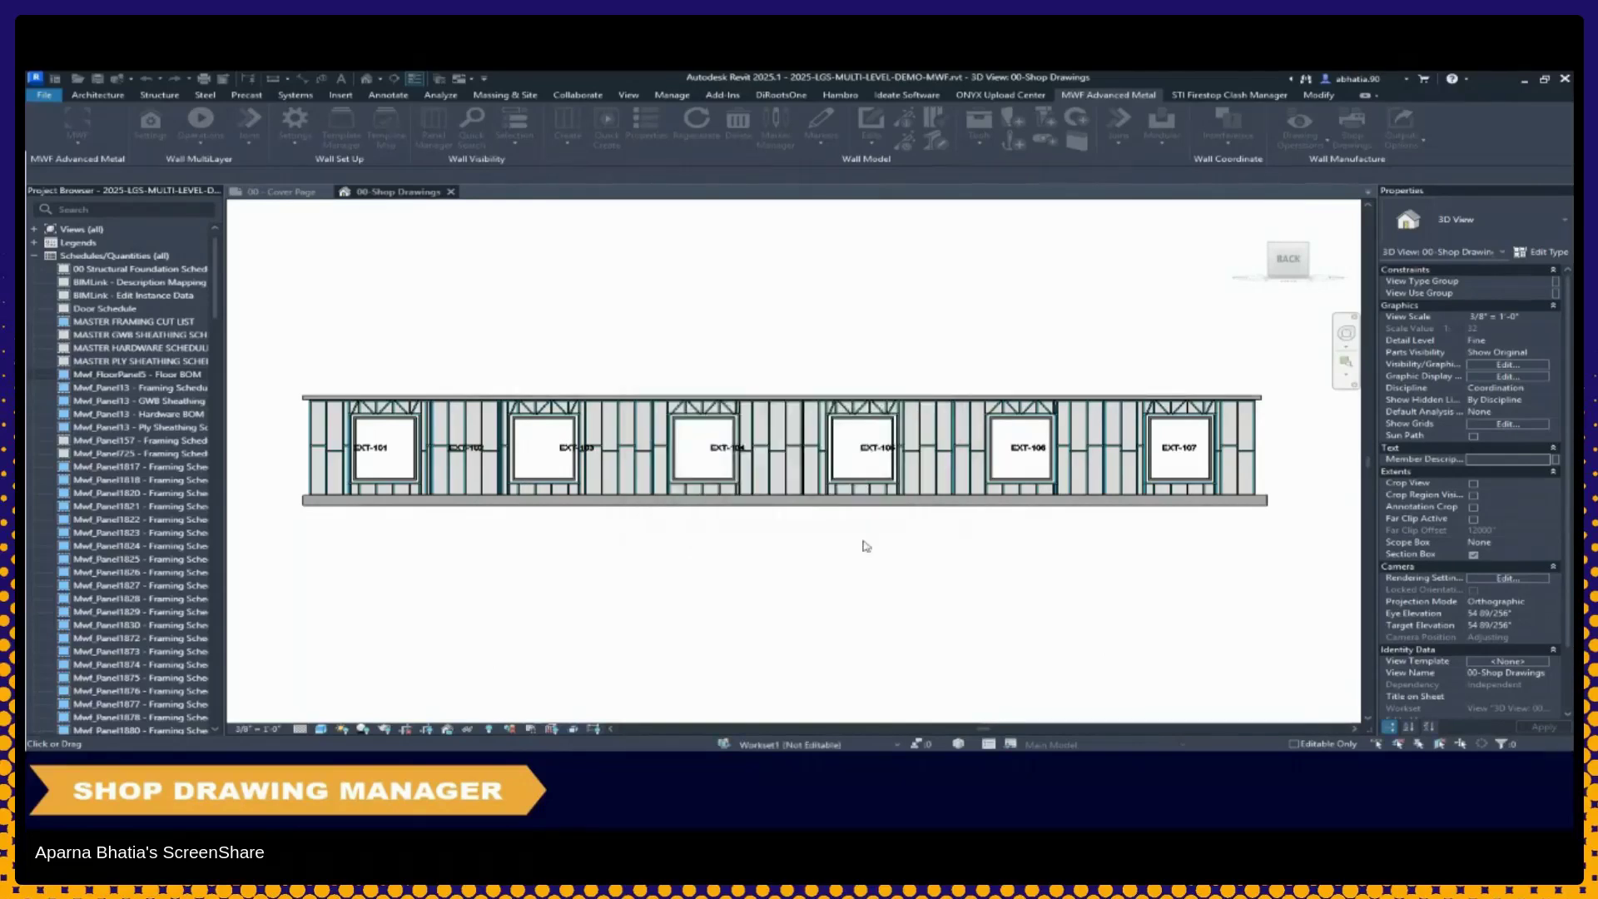
# Examine the MASTER FRAMING CUT LIST schedule's appearance and the formatting of its BIMSF_Label and BIMSF_ScheduleLabel fields, then close it
pyautogui.doubleClick(133, 322)
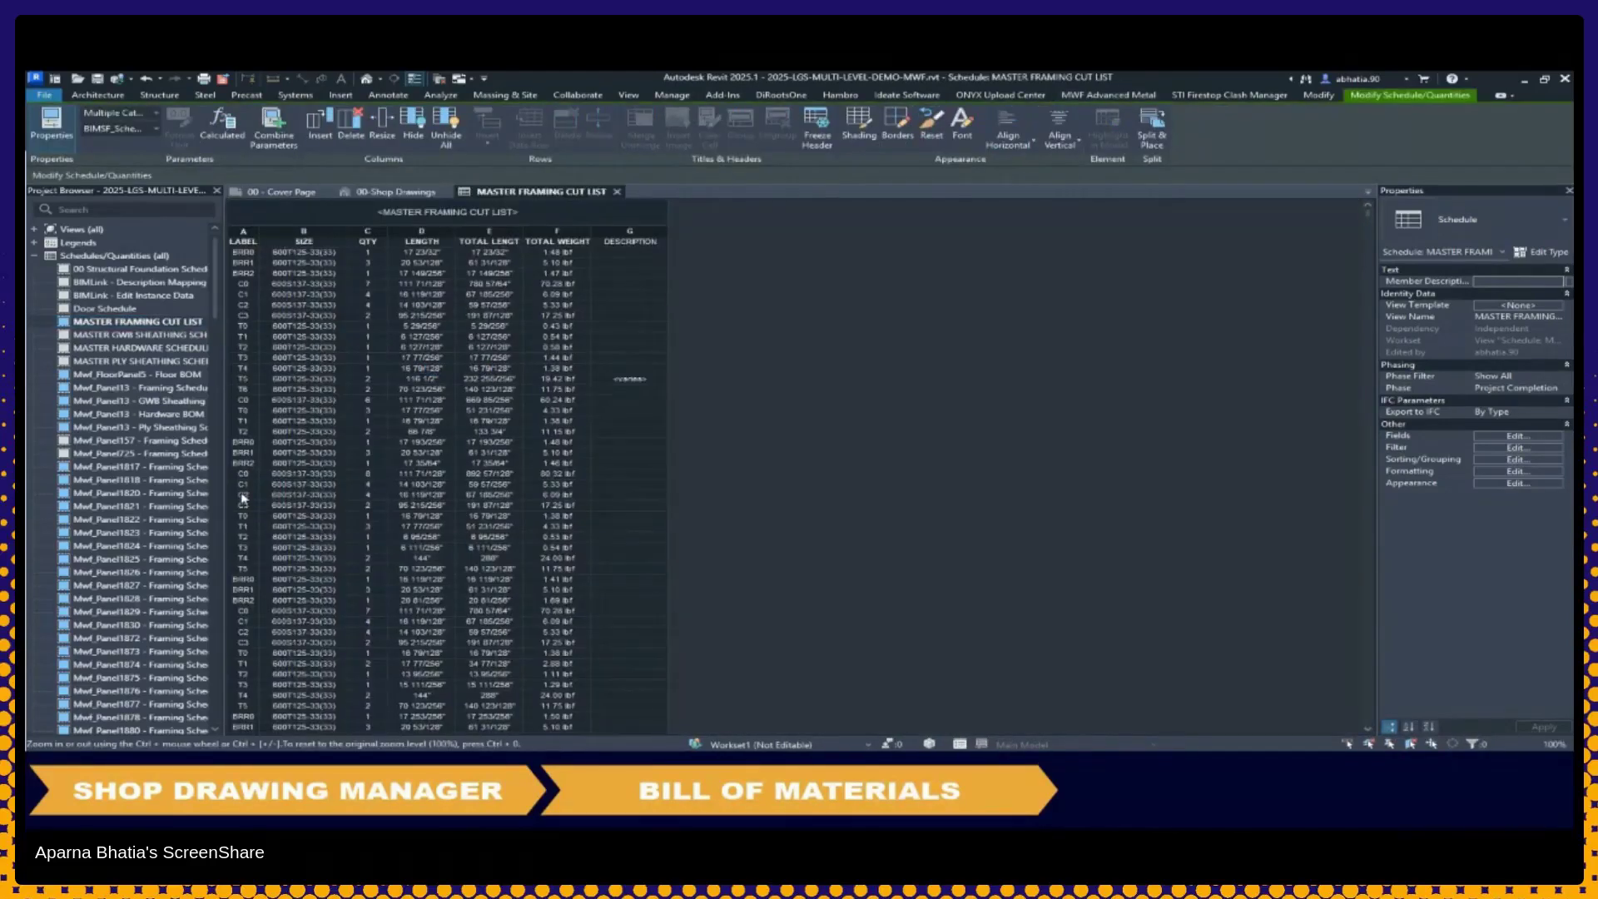
pyautogui.click(1516, 436)
pyautogui.click(804, 240)
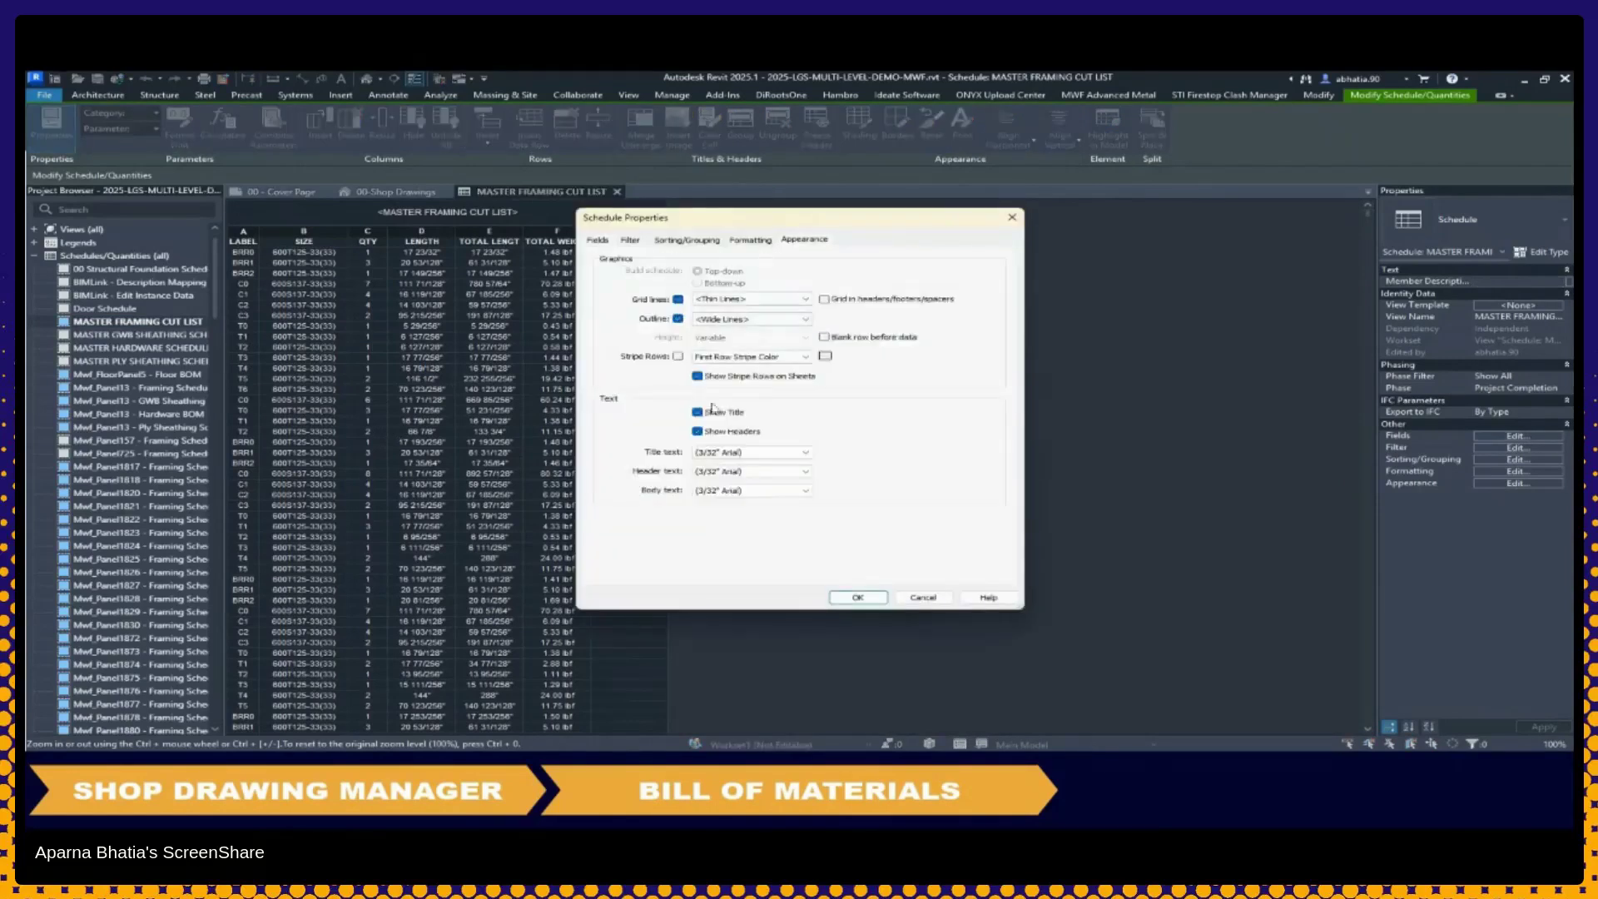
pyautogui.click(749, 241)
pyautogui.click(636, 284)
pyautogui.click(632, 293)
pyautogui.click(640, 283)
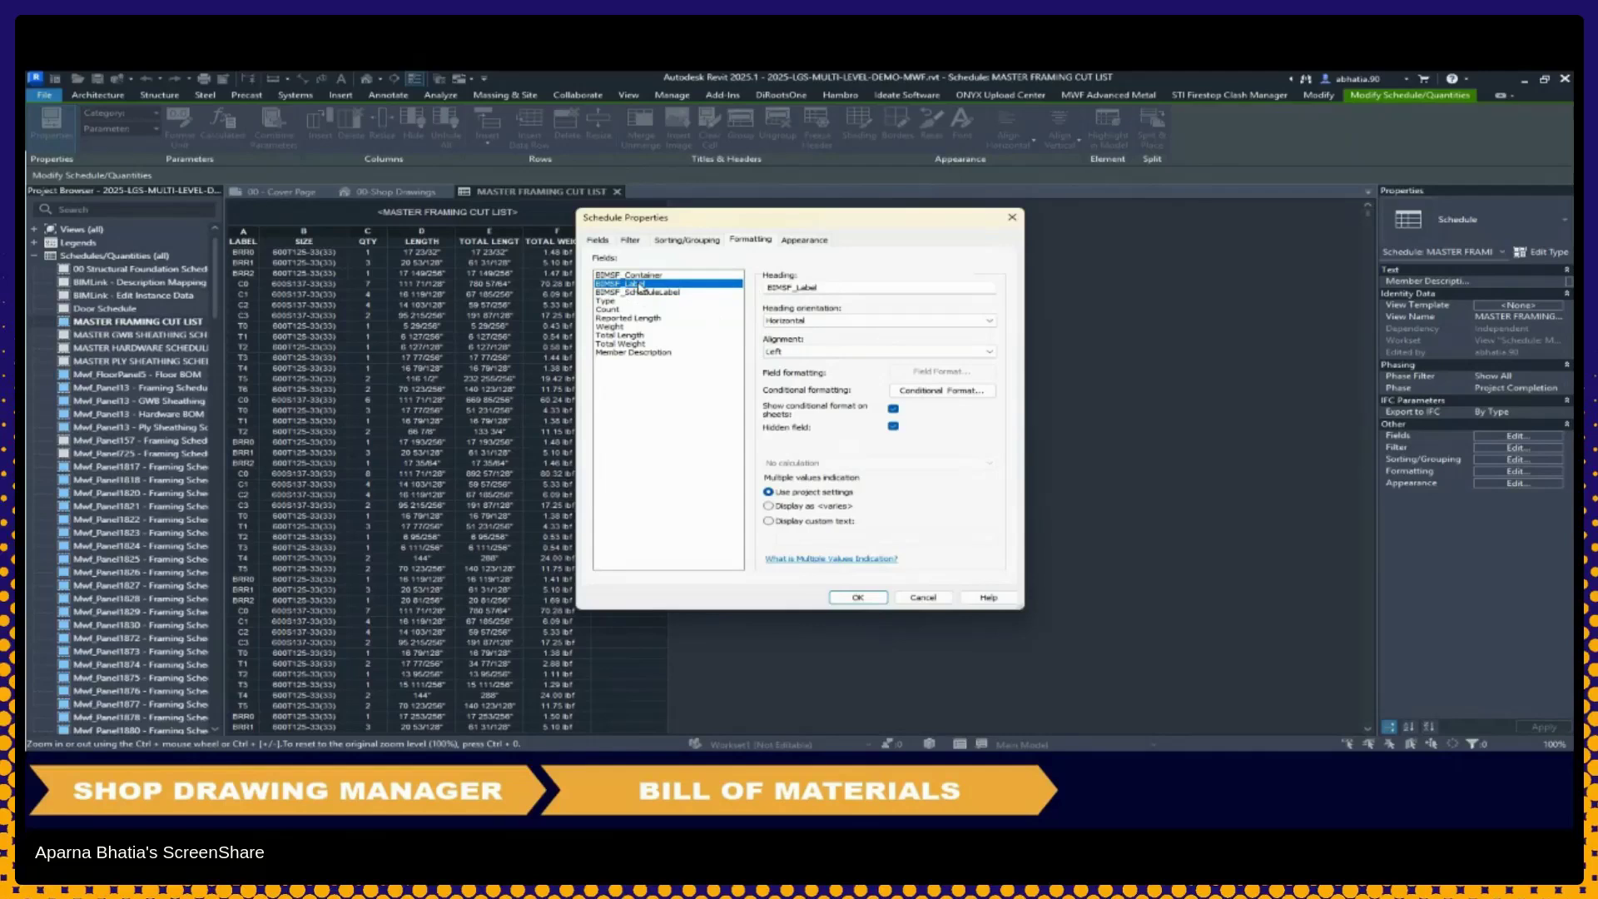
pyautogui.click(642, 292)
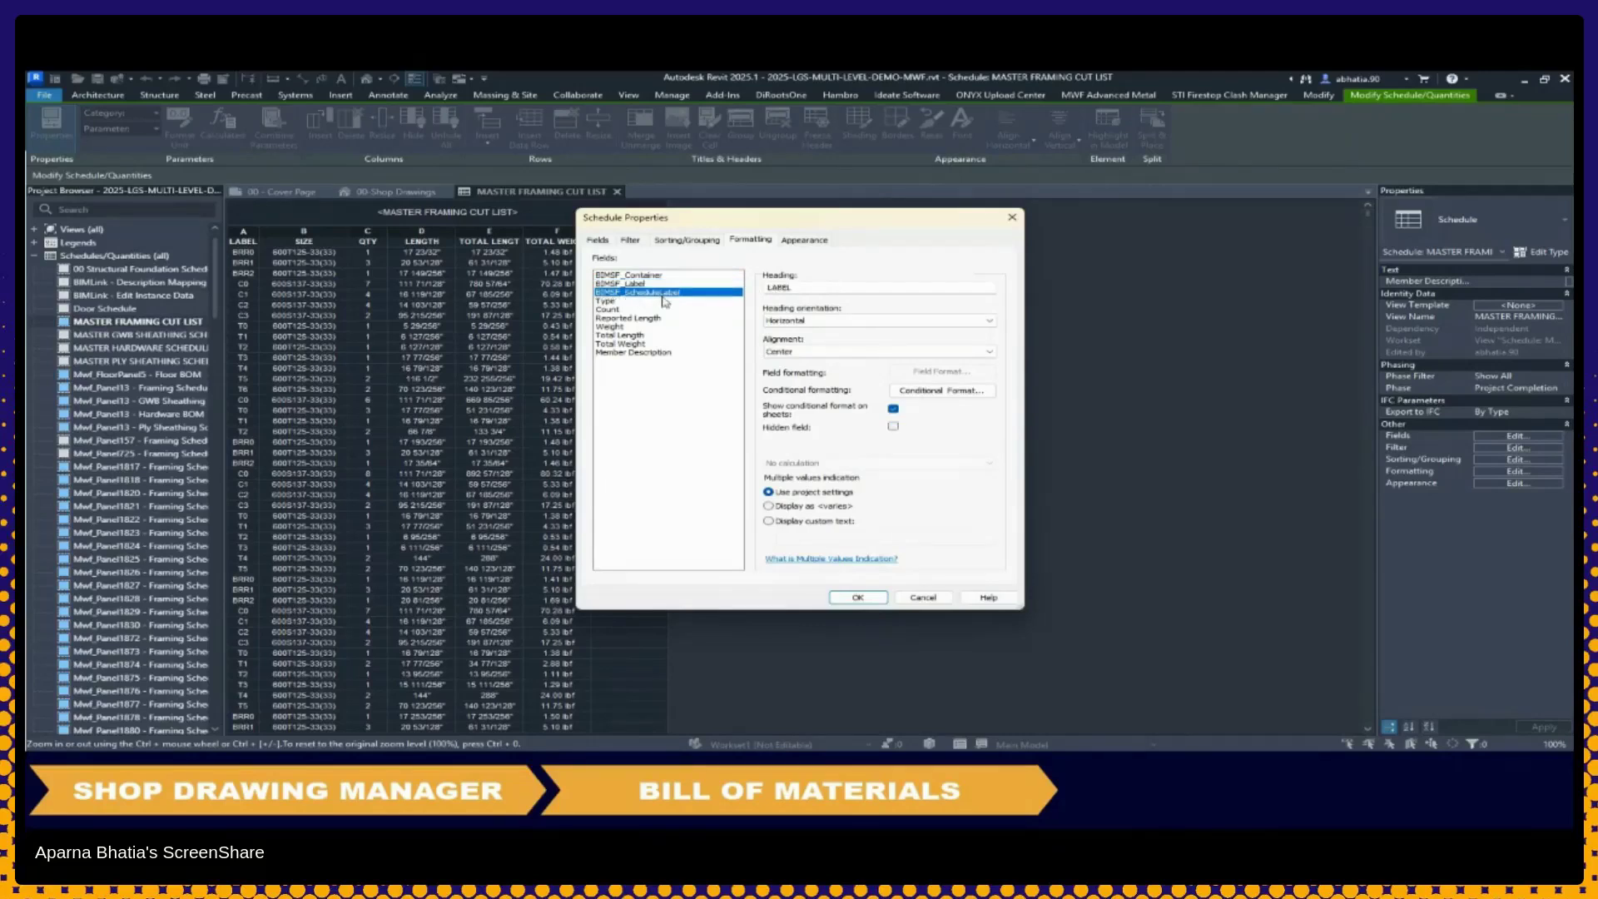
pyautogui.click(848, 600)
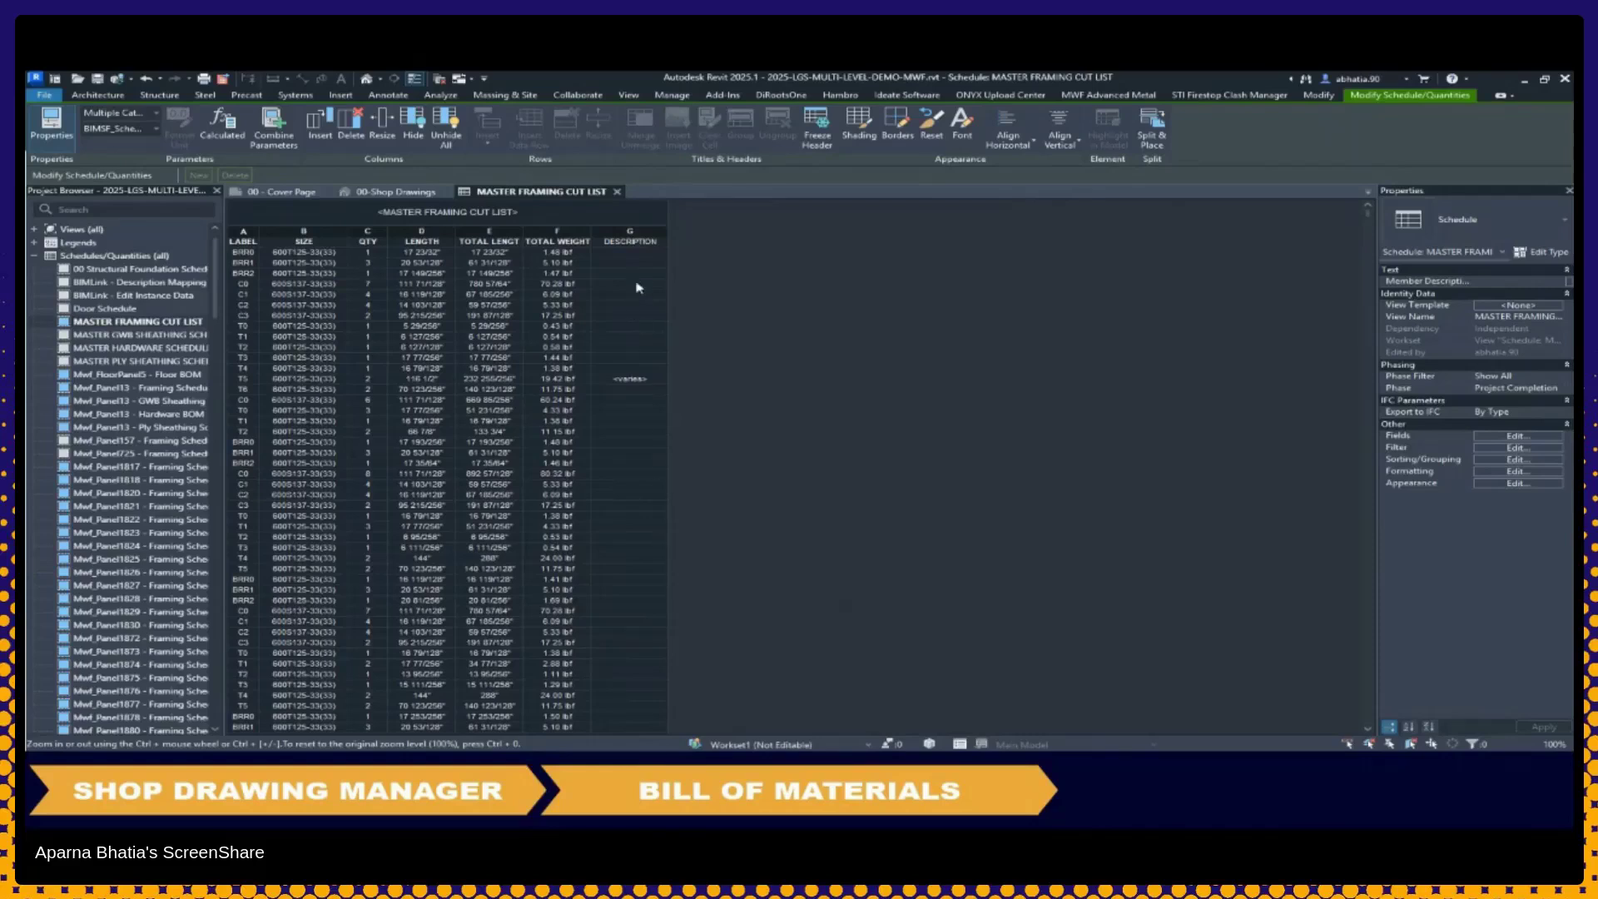
pyautogui.click(616, 191)
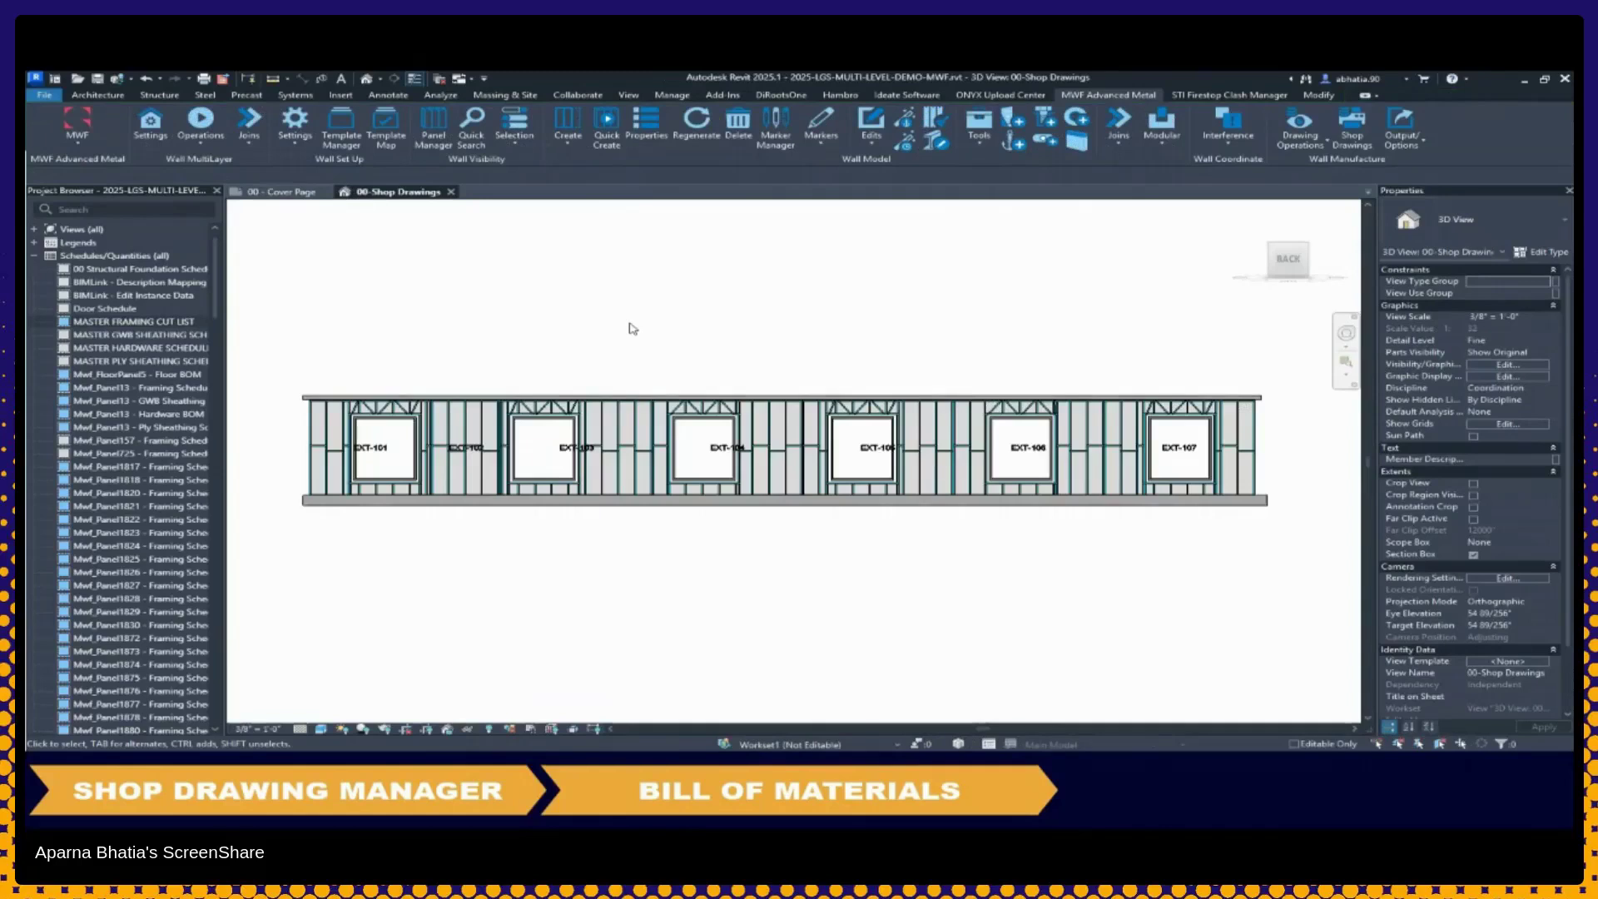
# Create shop drawings for all exterior wall panels EXT-101 to EXT-107 in the 3D view and clear the selection
pyautogui.moveTo(1319, 448); pyautogui.dragTo(684, 361)
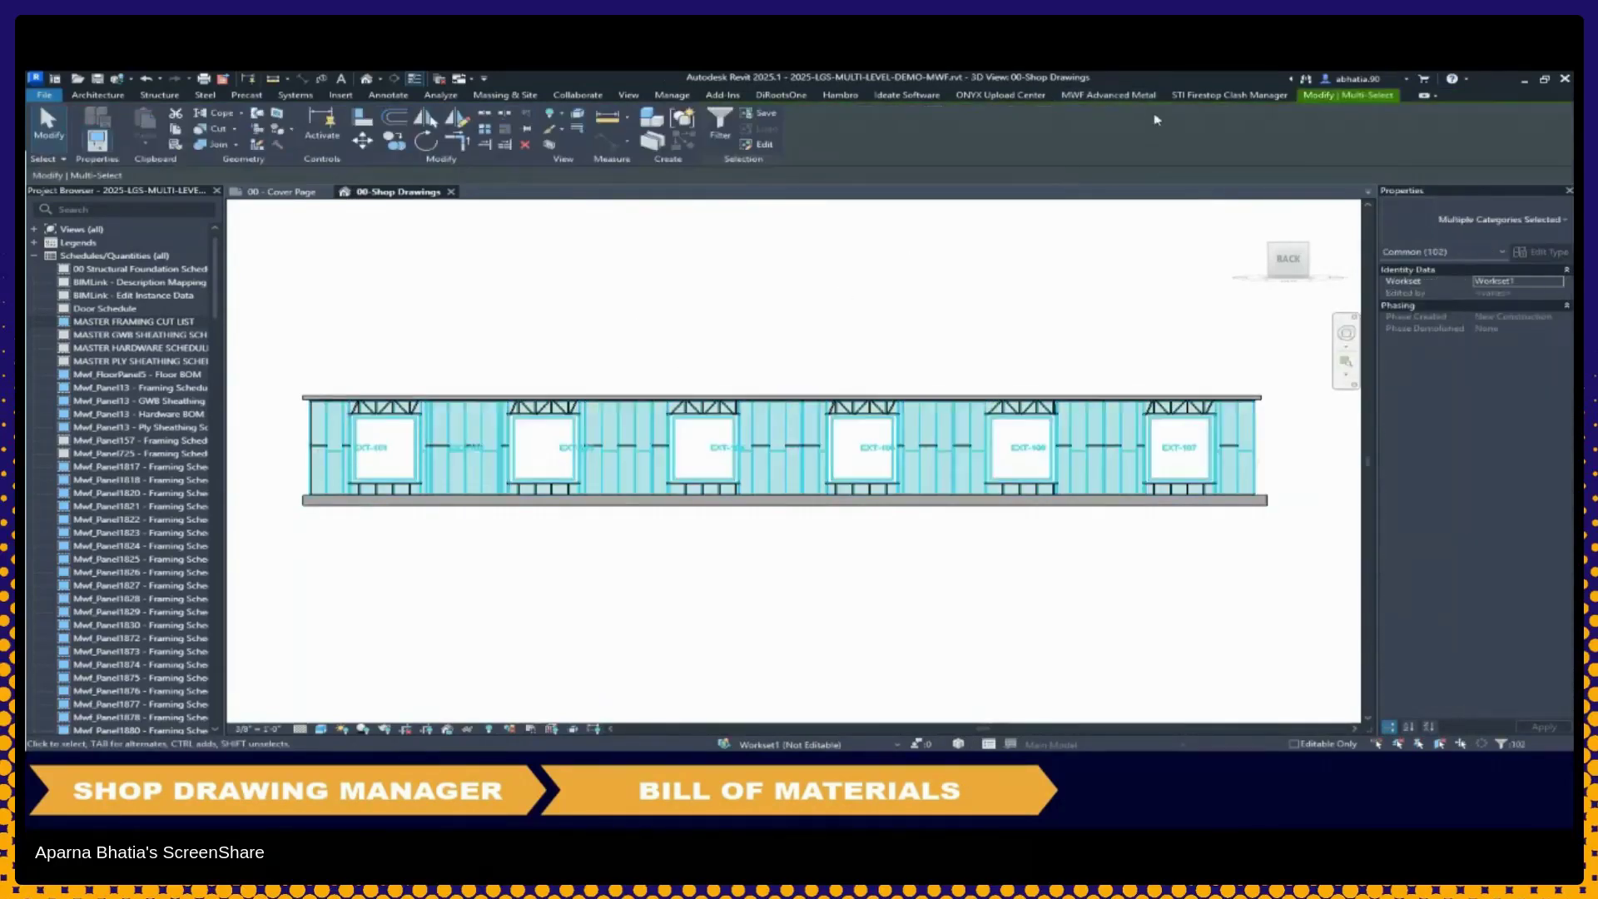
pyautogui.click(1108, 95)
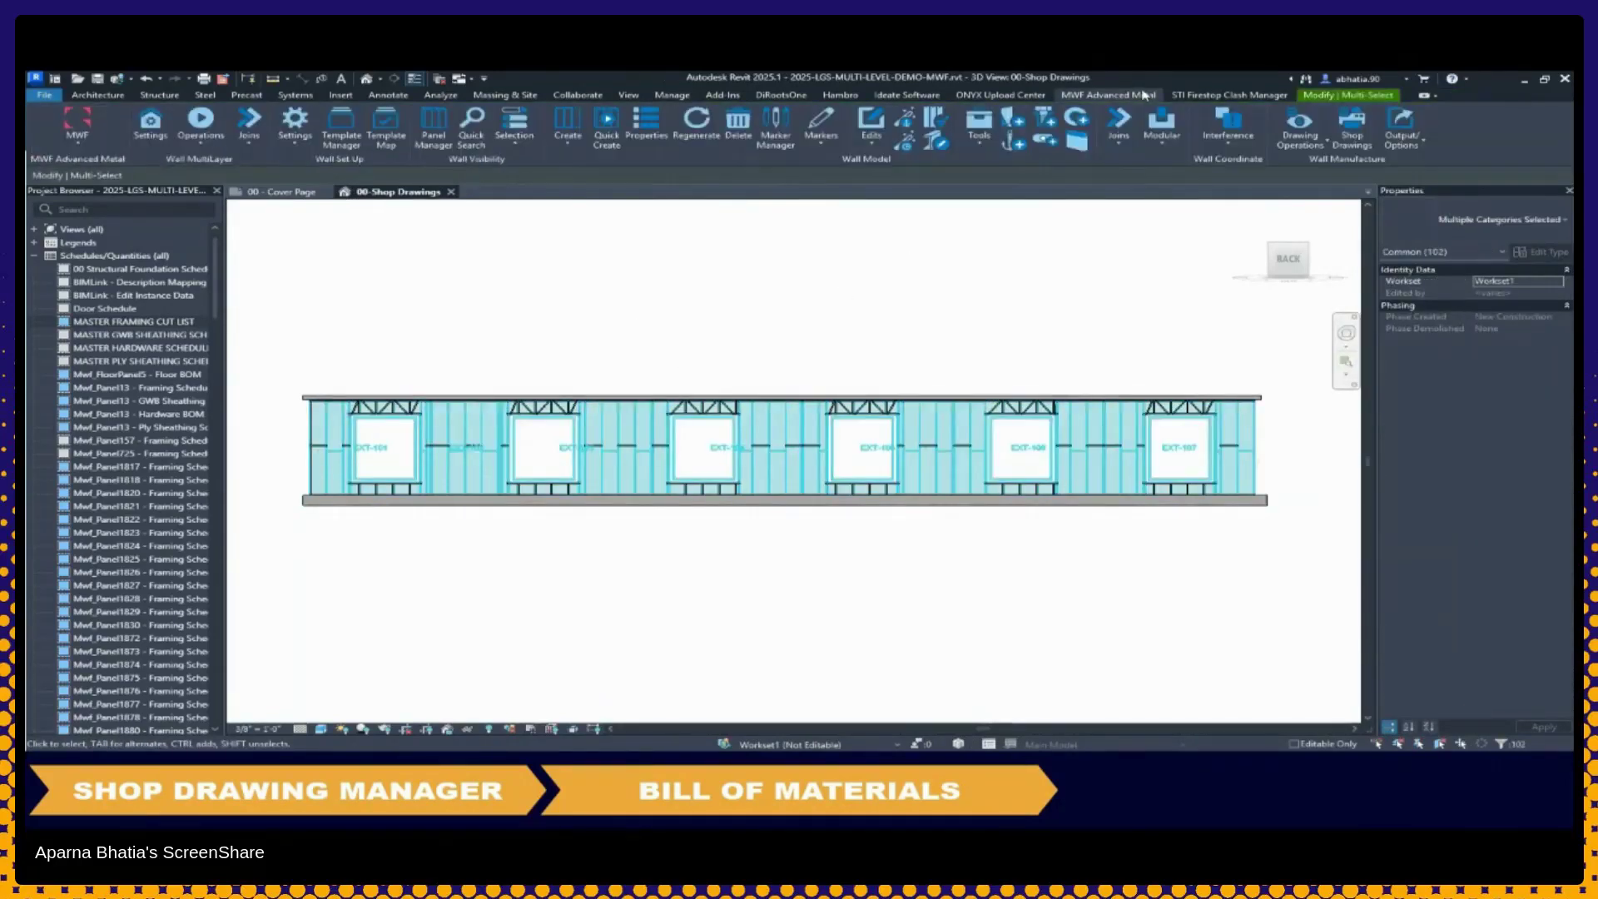
pyautogui.click(1352, 123)
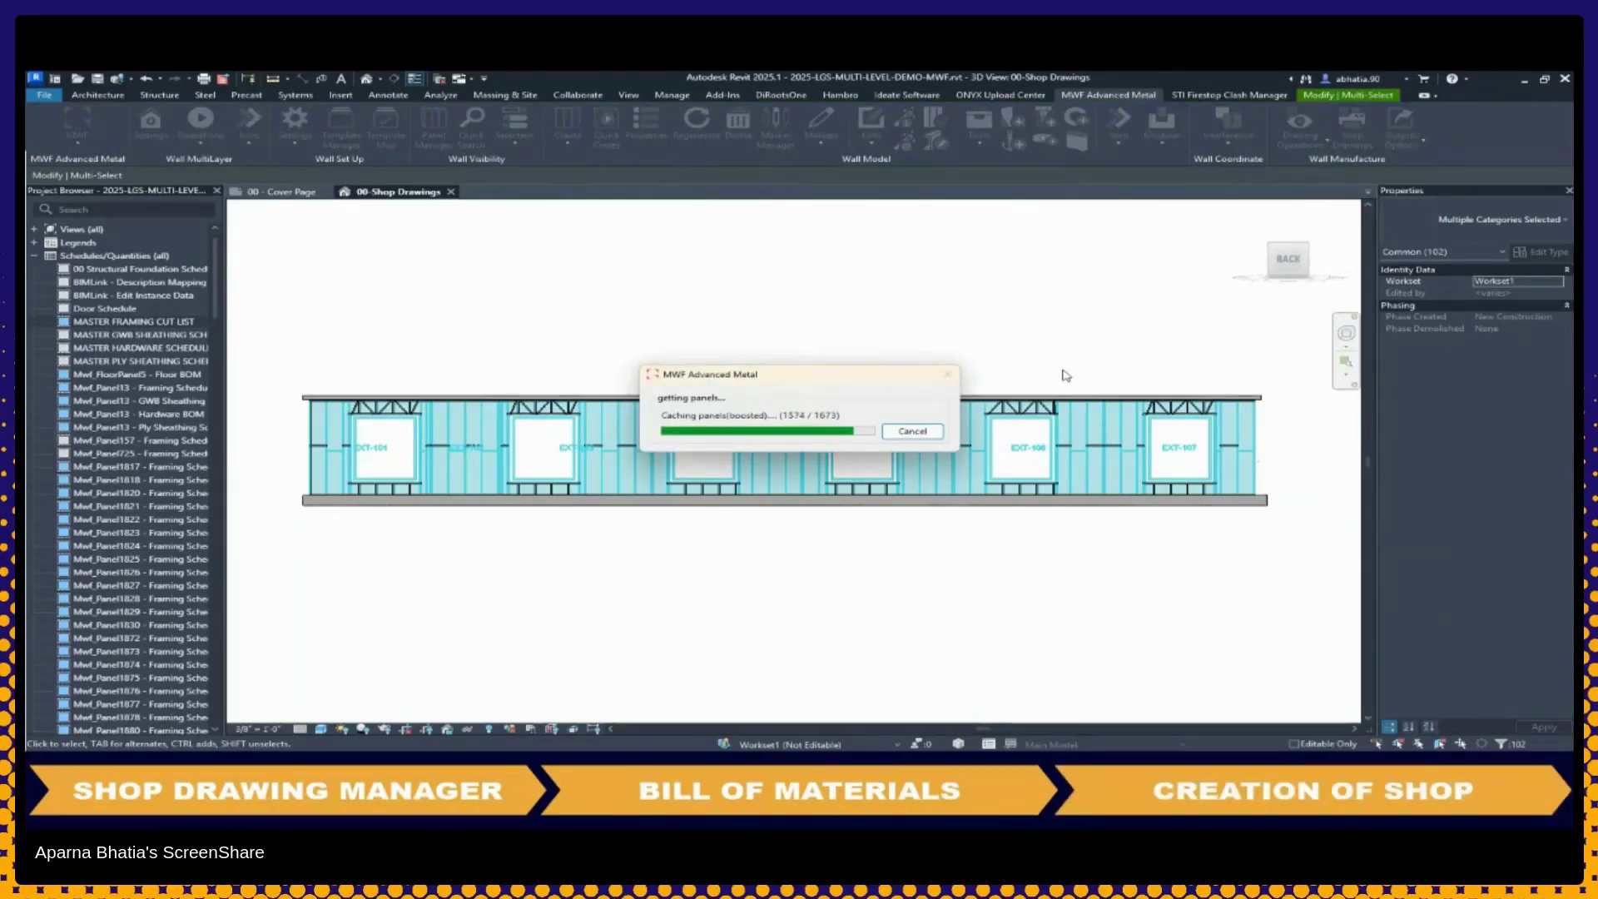
pyautogui.click(870, 452)
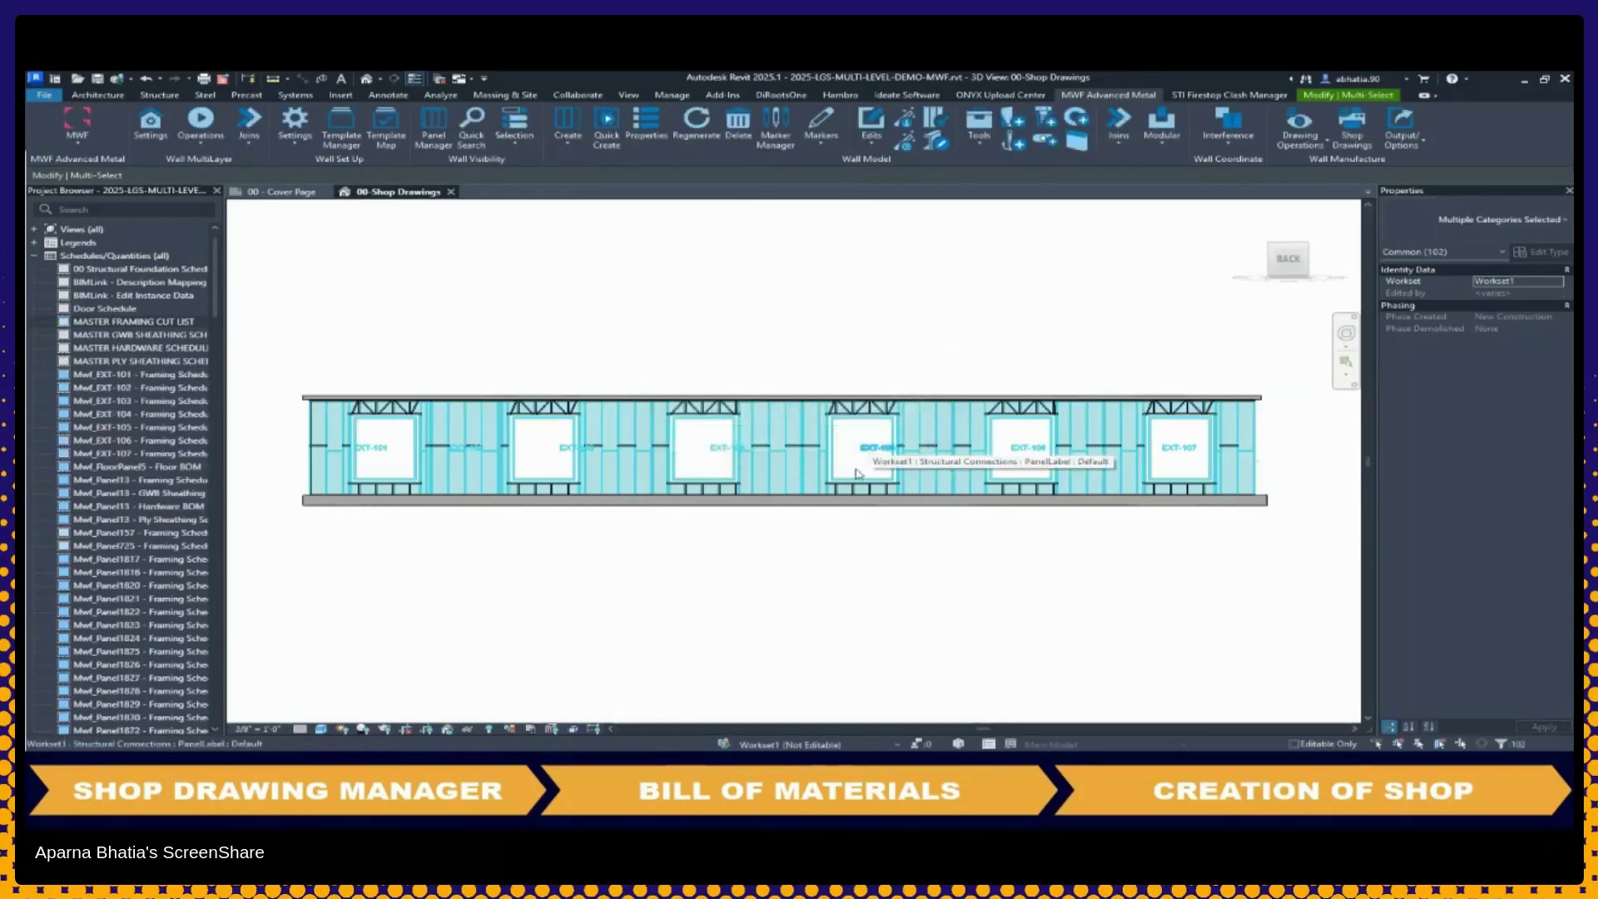
pyautogui.click(850, 612)
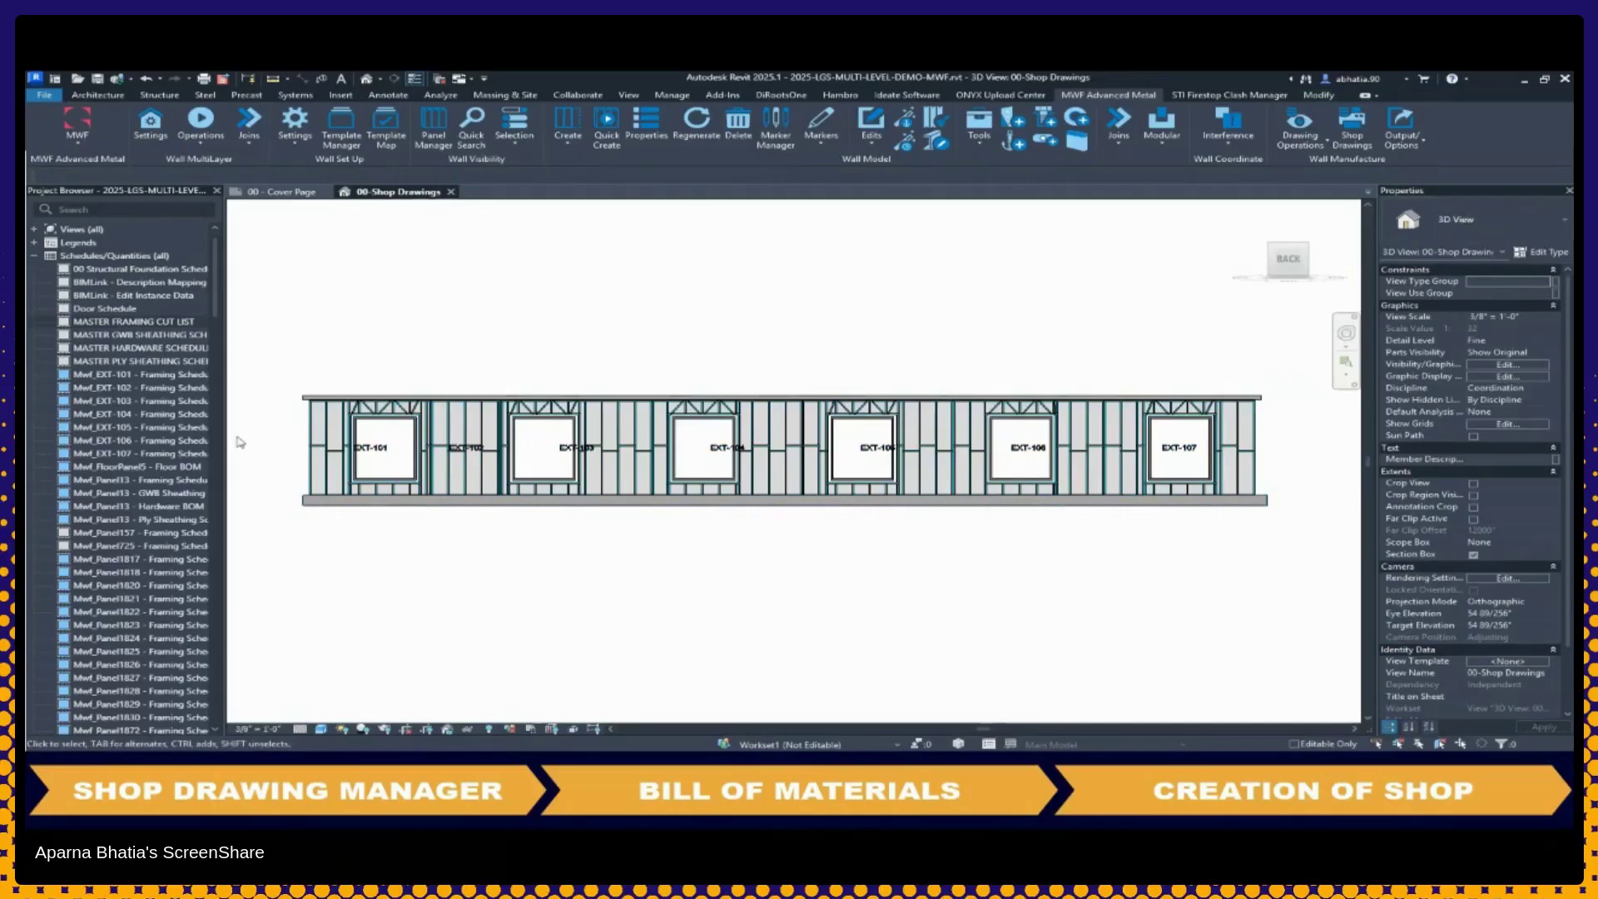
# Collapse the schedules list in the project and open the shop drawing sheet of panel EXT-101
pyautogui.click(170, 453)
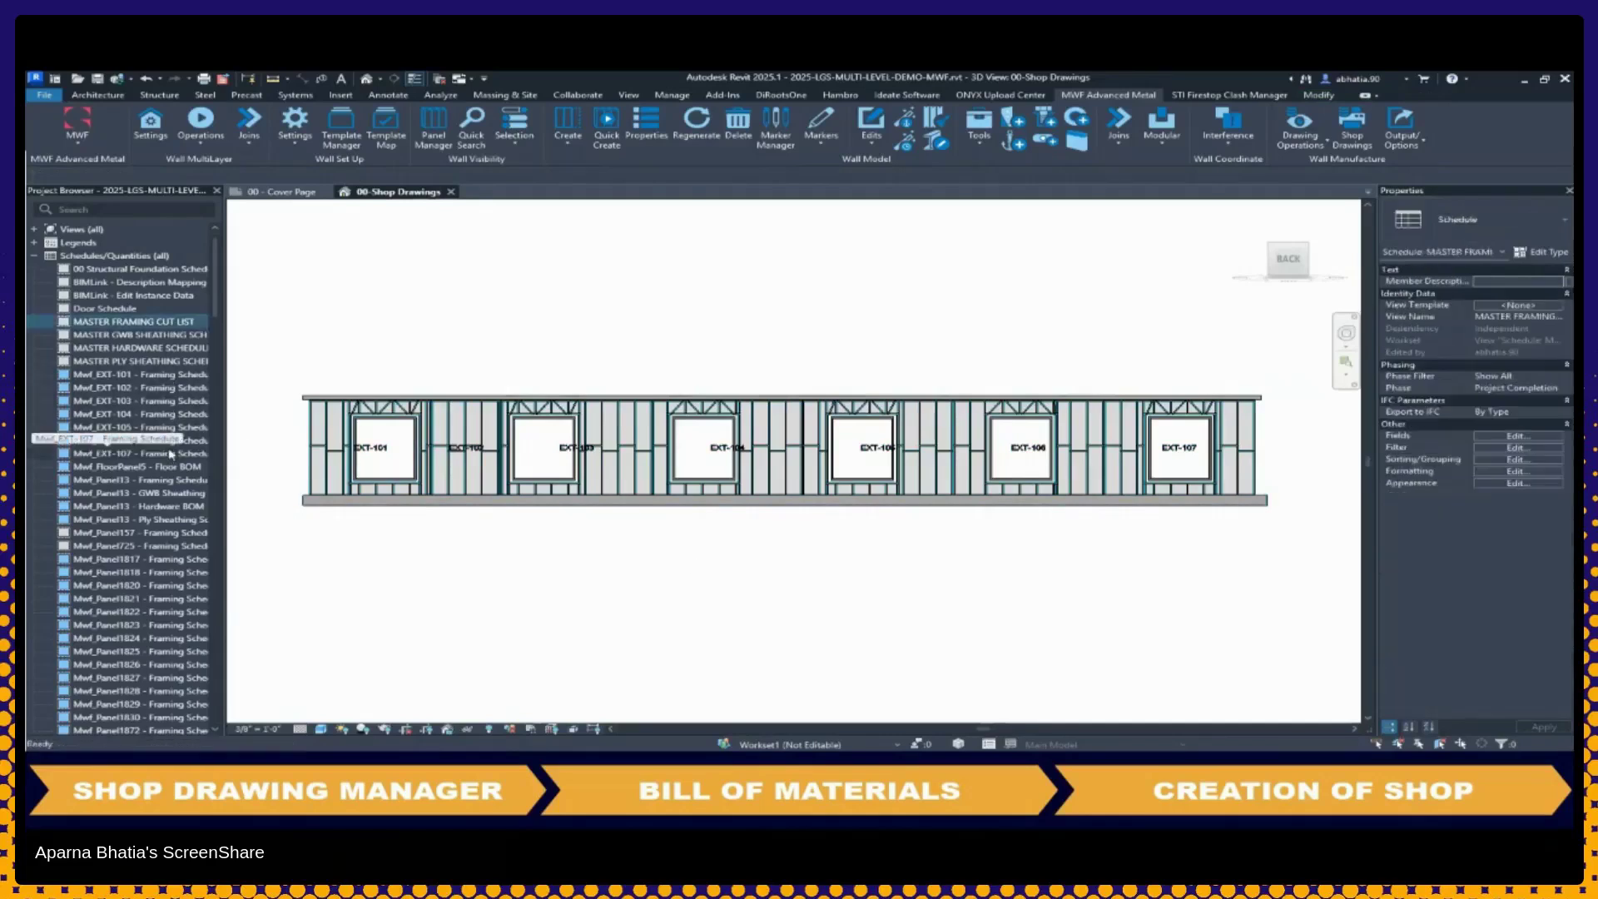
pyautogui.press('Left')
pyautogui.press('Left')
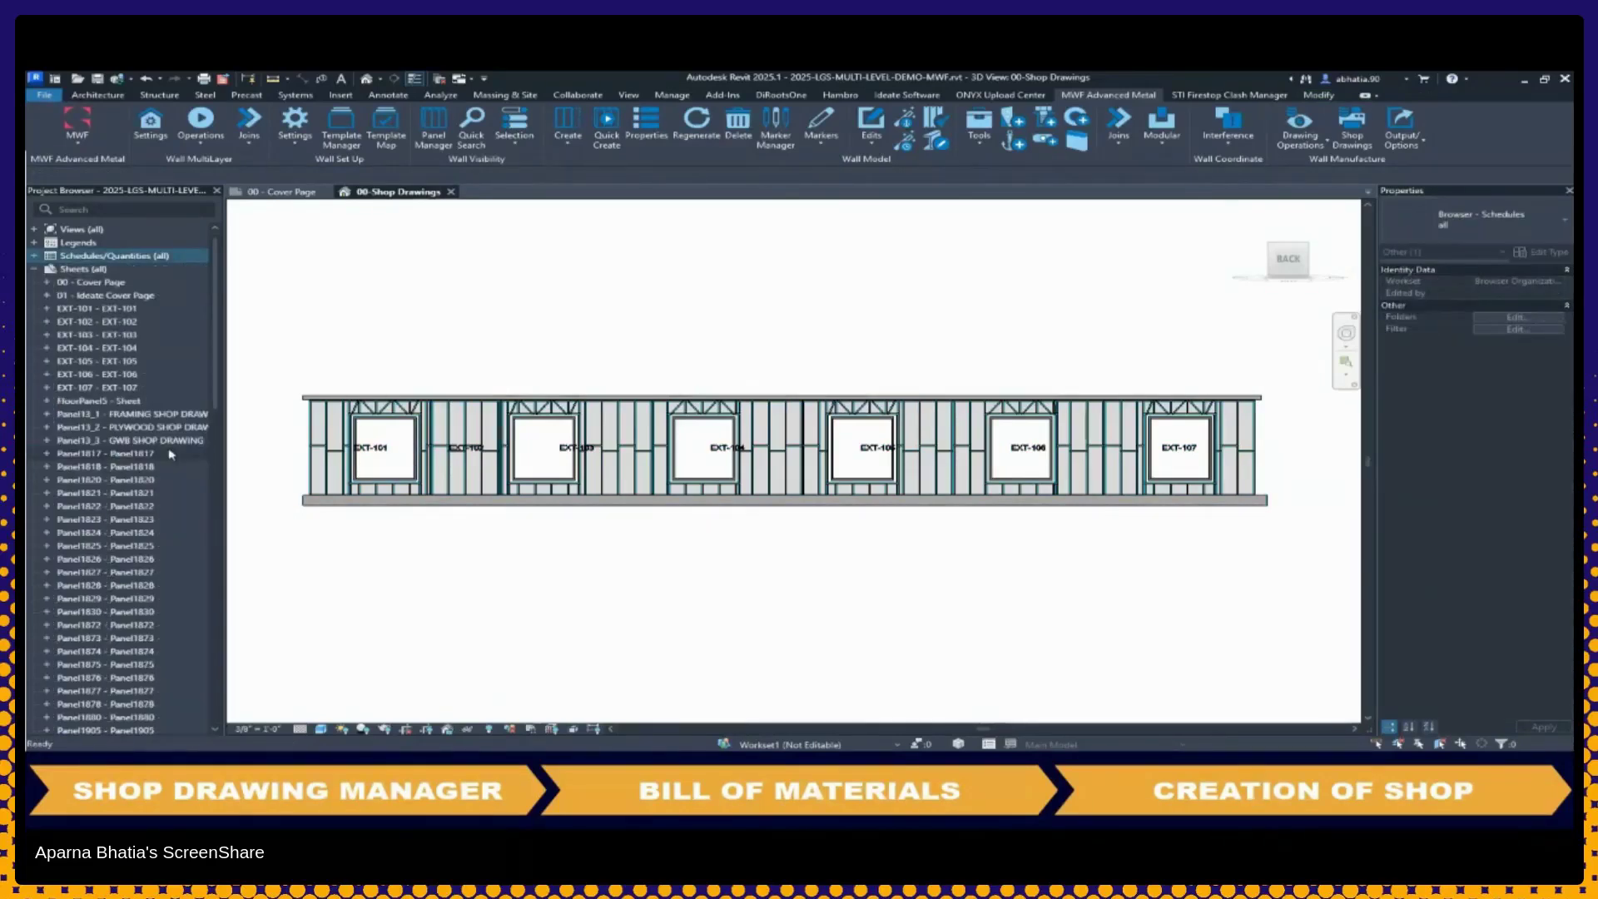
pyautogui.click(102, 271)
pyautogui.doubleClick(101, 311)
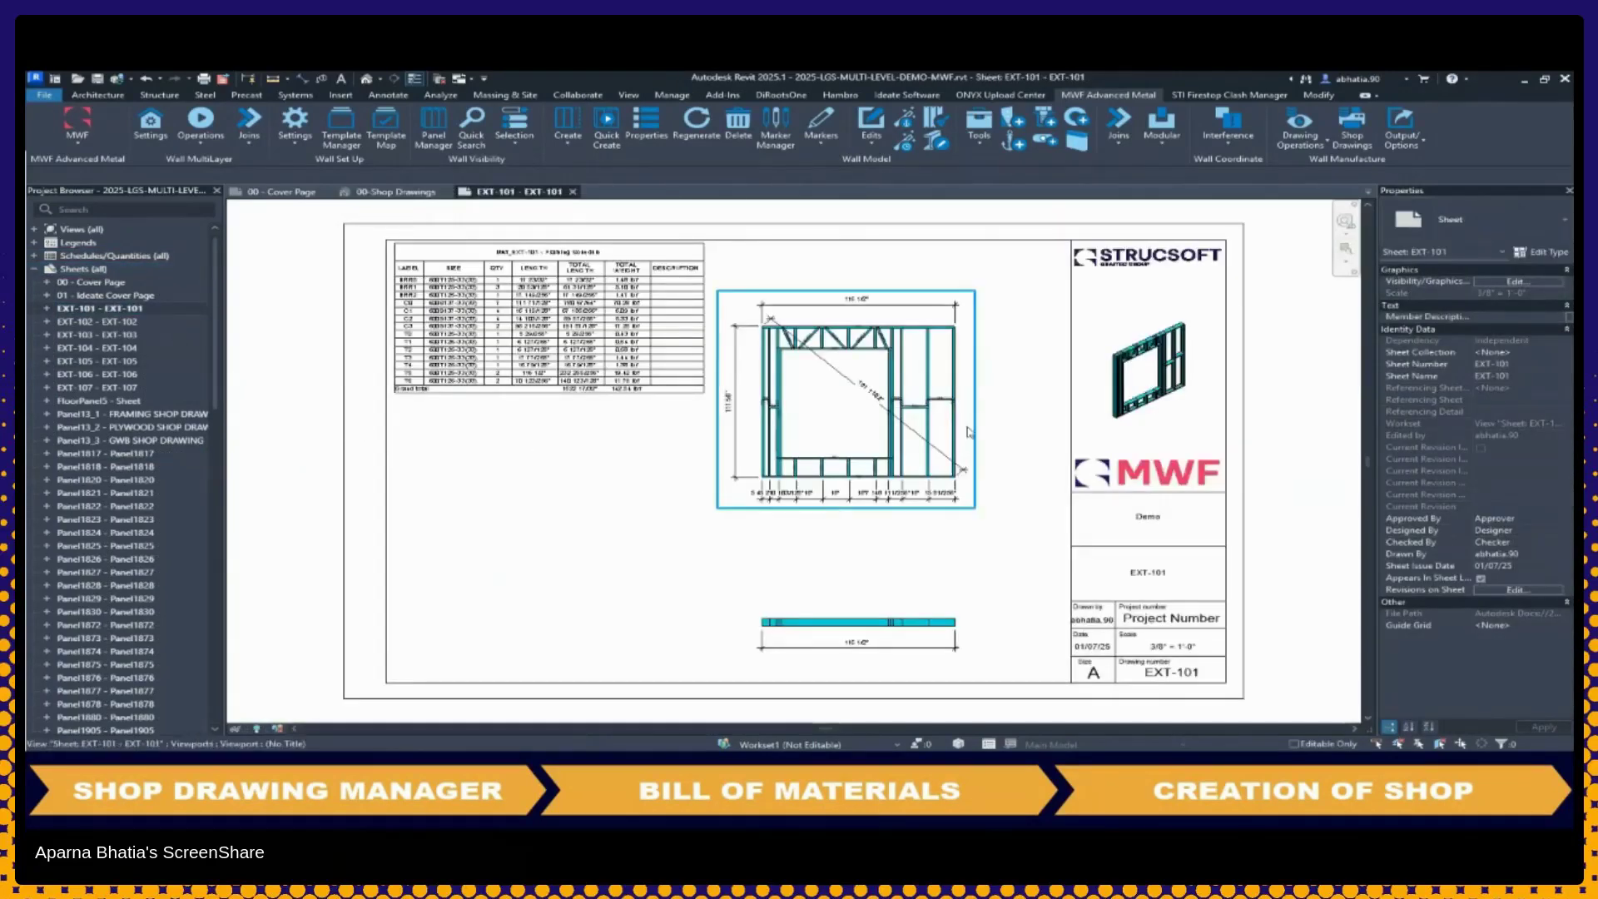
# Examine the EXT-101 sheet's bottom view, framing elevation with dimensions and member labels, and framing schedule
pyautogui.scroll(2, 859, 652)
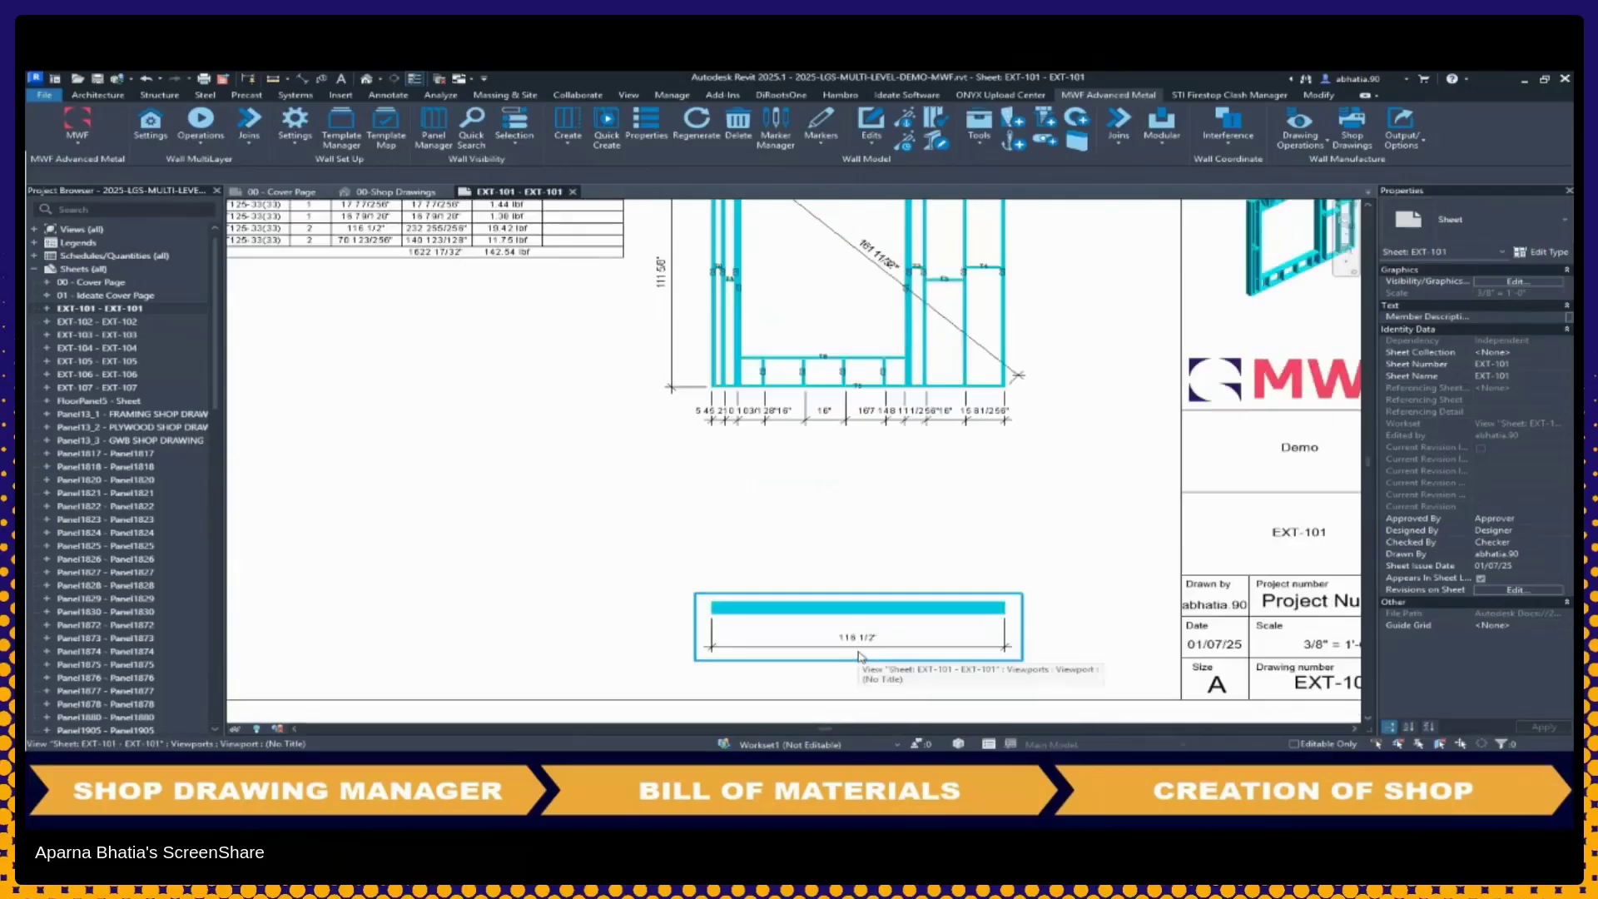
pyautogui.moveTo(806, 442); pyautogui.dragTo(848, 610, button='middle')
pyautogui.scroll(3, 840, 532)
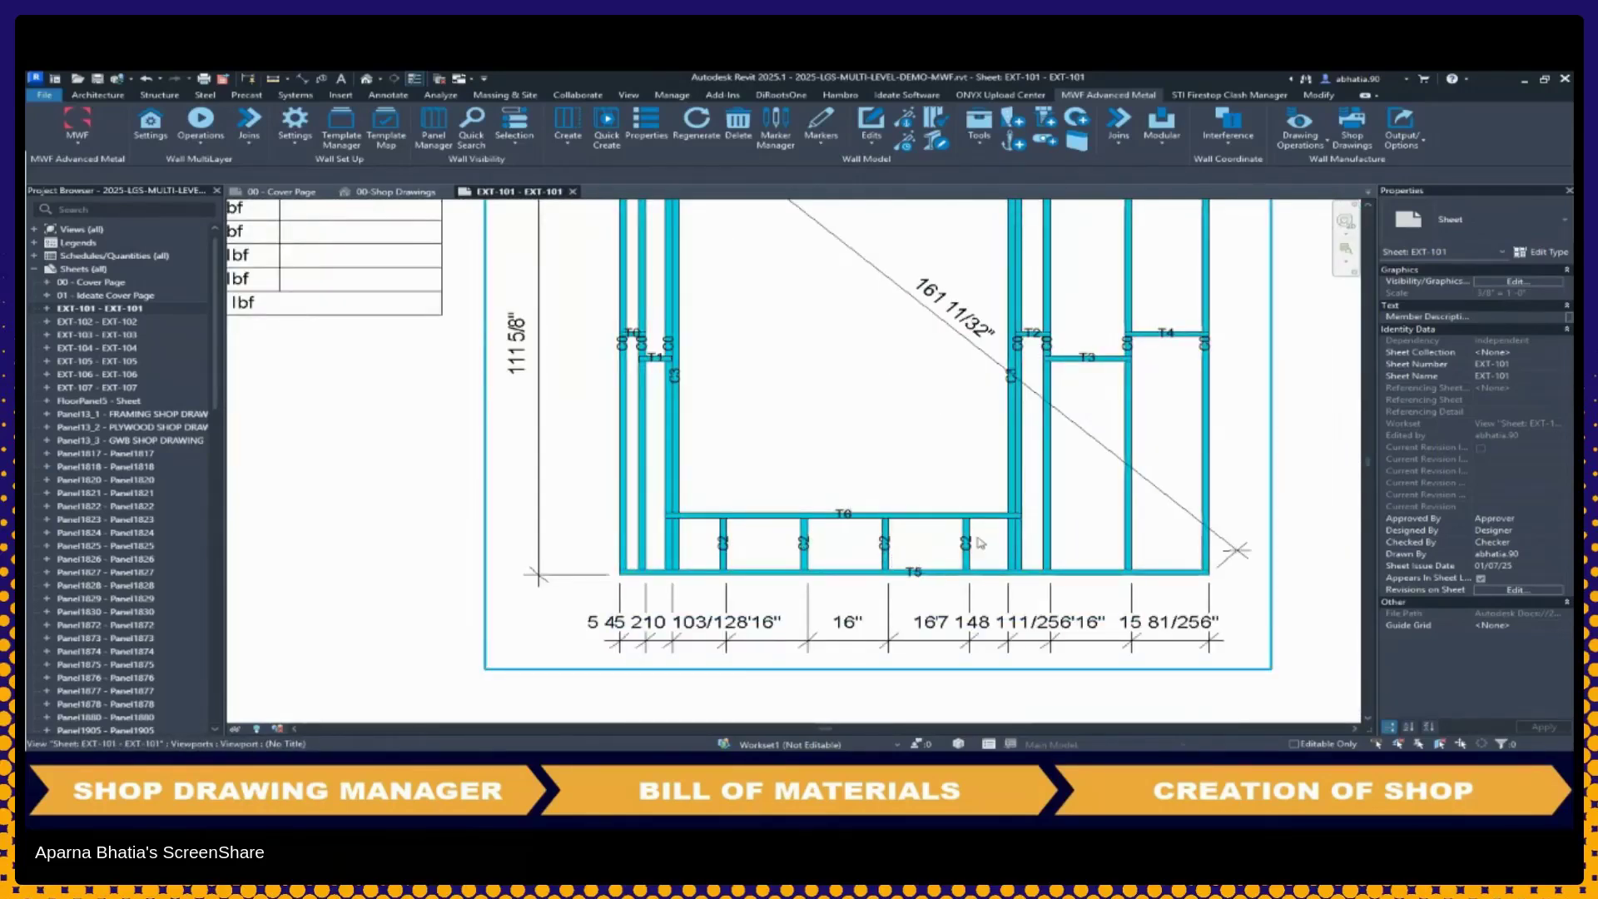
pyautogui.moveTo(1161, 353); pyautogui.dragTo(1150, 505, button='middle')
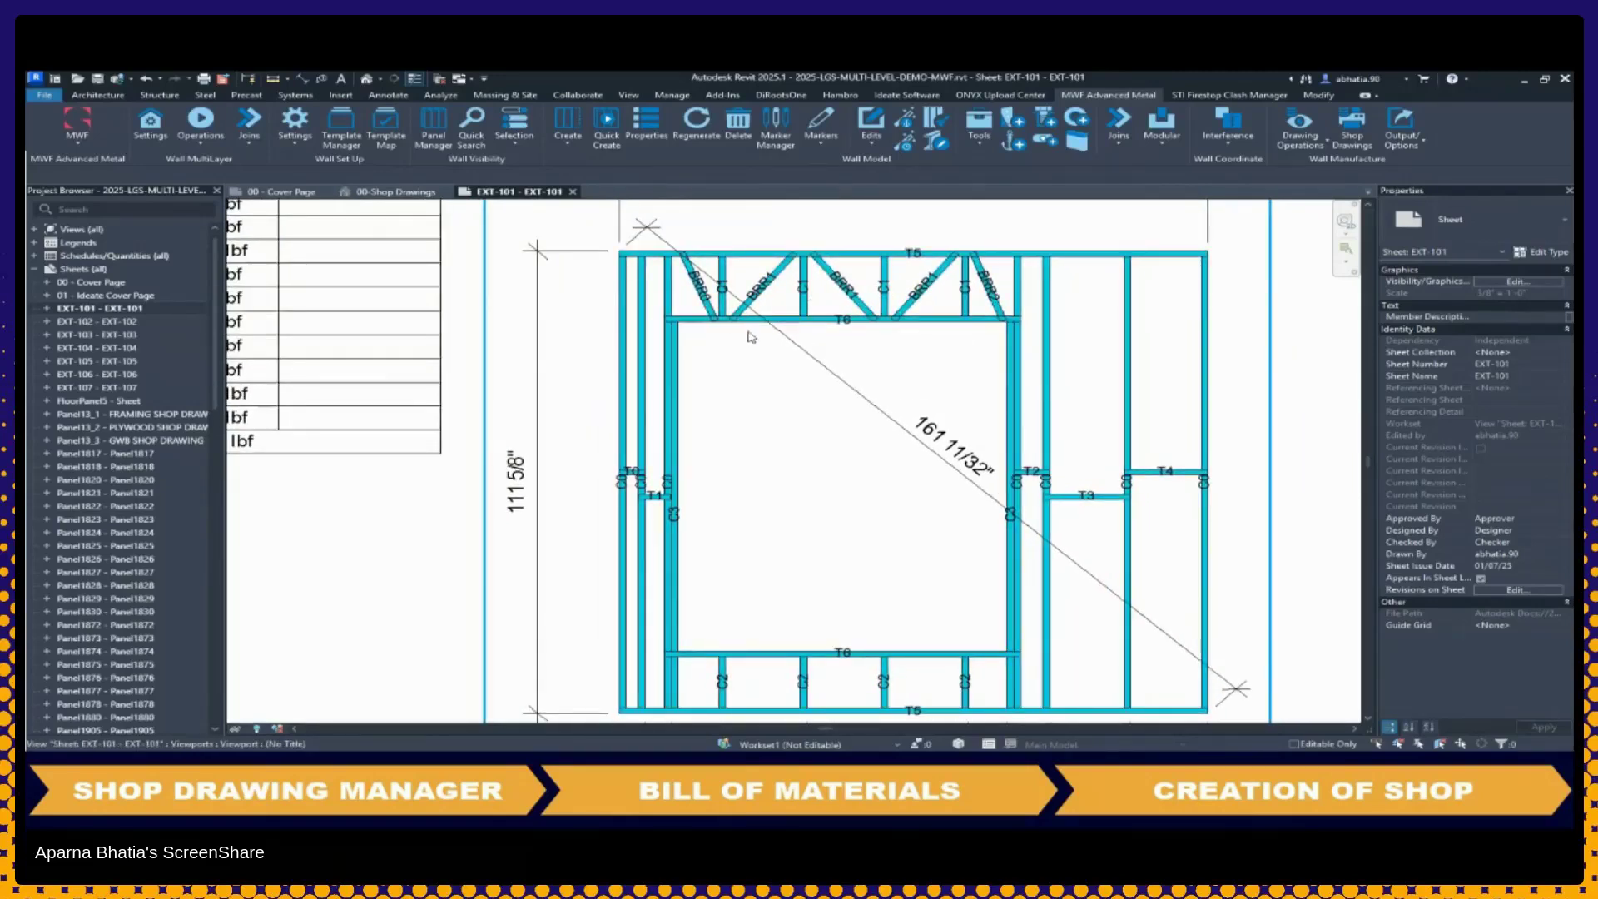
pyautogui.moveTo(507, 414)
pyautogui.mouseDown(button='middle')
pyautogui.moveTo(1215, 681)
pyautogui.moveTo(1290, 651)
pyautogui.mouseUp(button='middle')
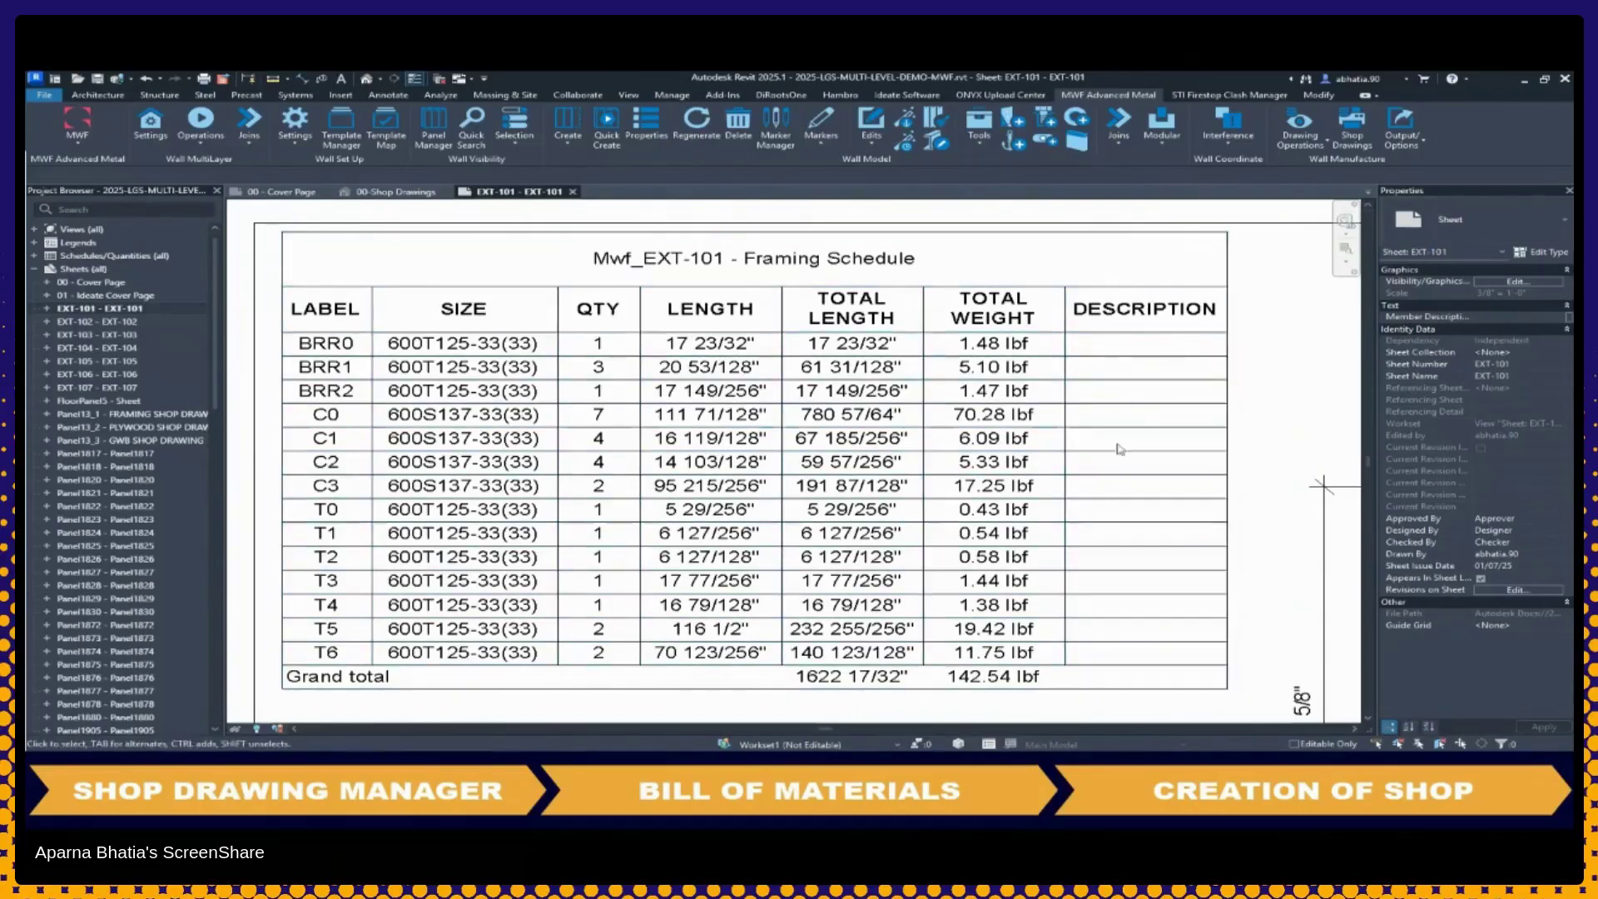
pyautogui.middleClick(1223, 647)
pyautogui.middleClick(1223, 647)
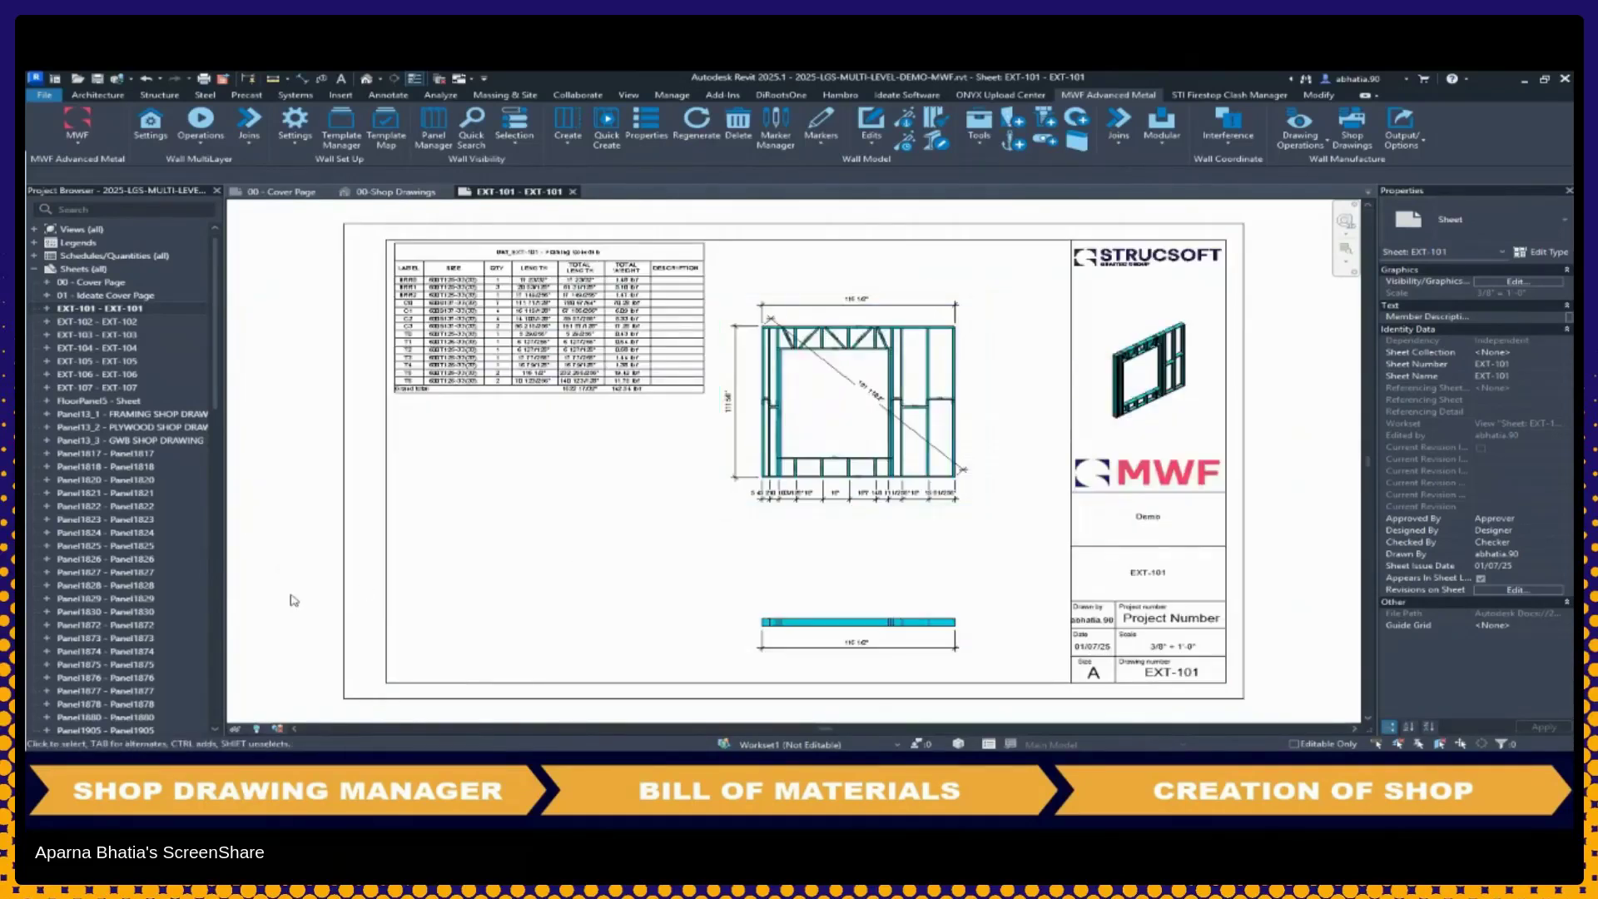
# Open the EXT-101 sheet's framing schedule, hide its BIMSF_ScheduleLabel field and unhide BIMSF_Label
pyautogui.doubleClick(499, 337)
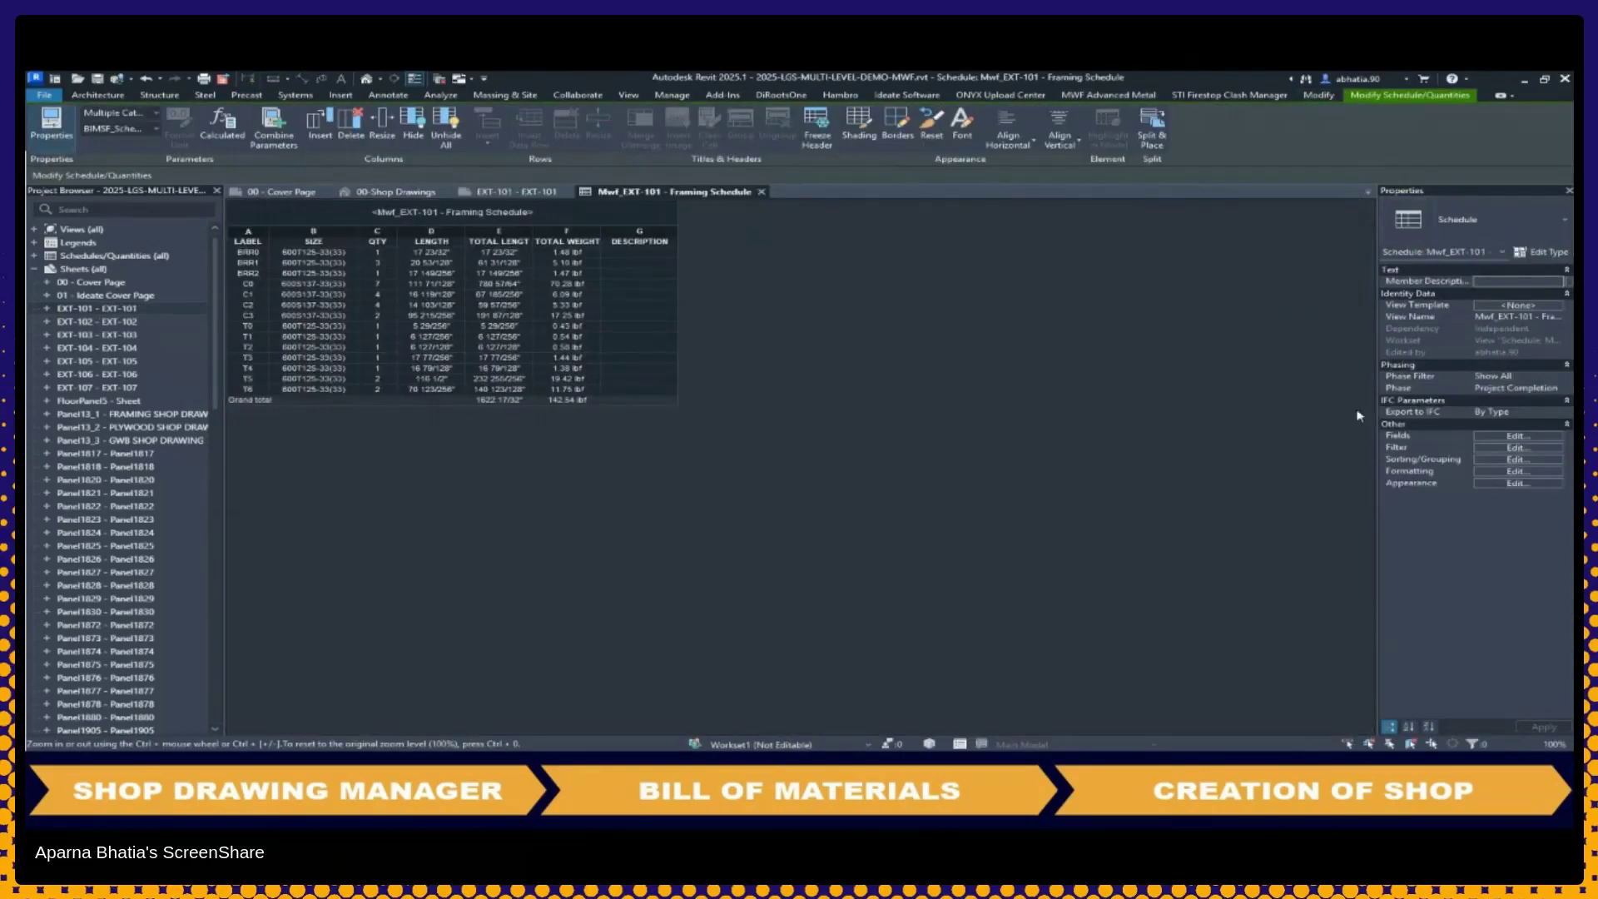
pyautogui.click(1514, 435)
pyautogui.click(750, 239)
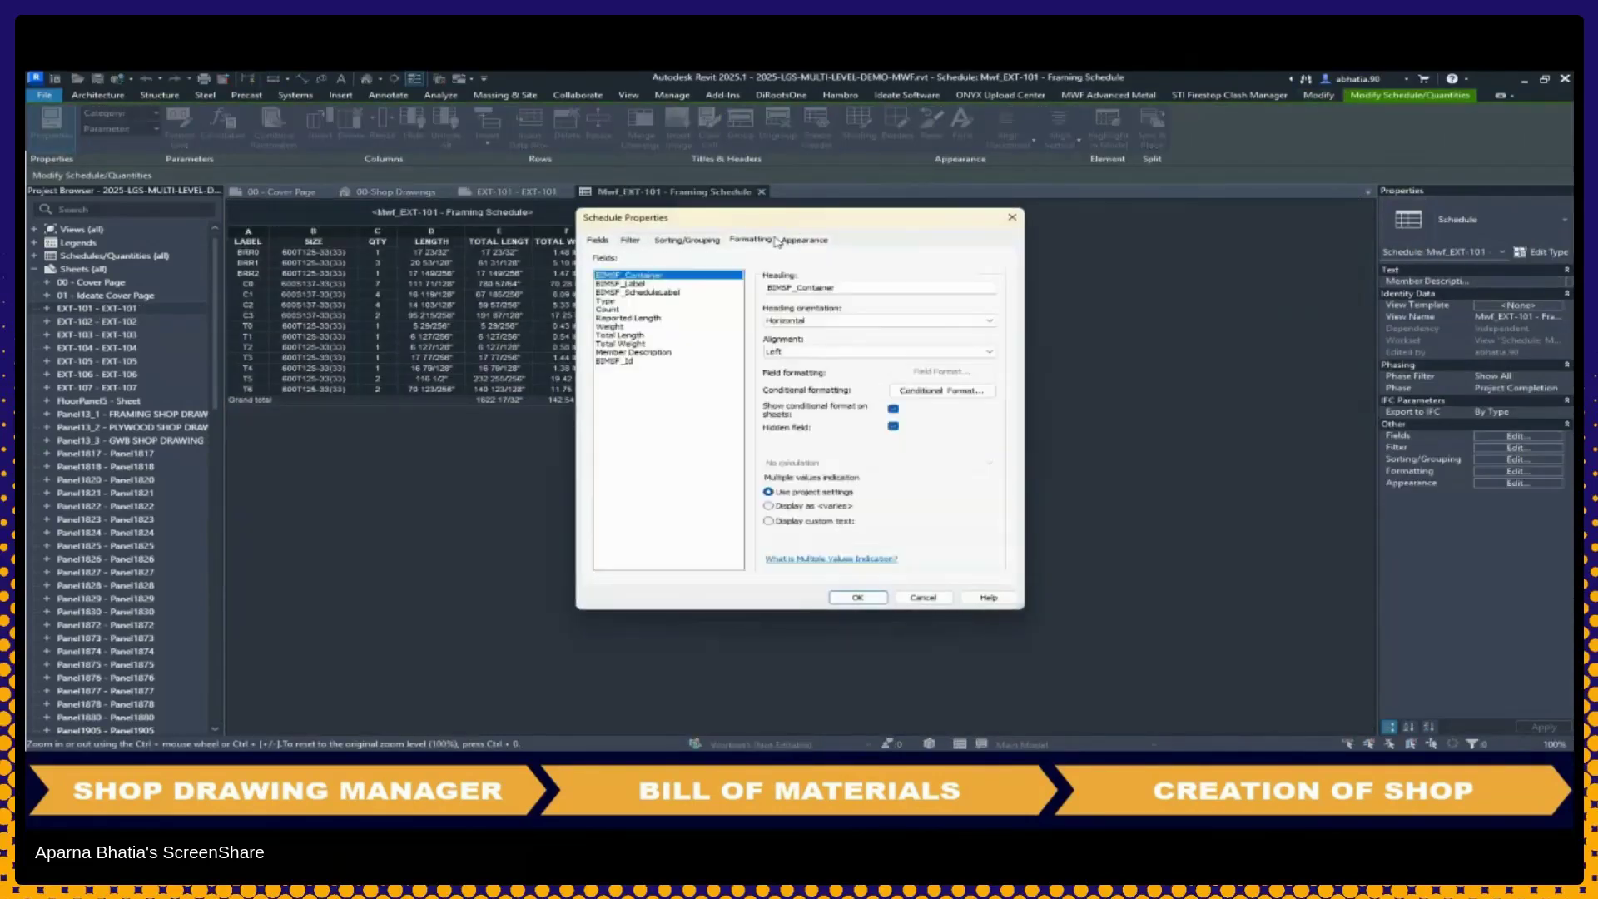
pyautogui.click(641, 292)
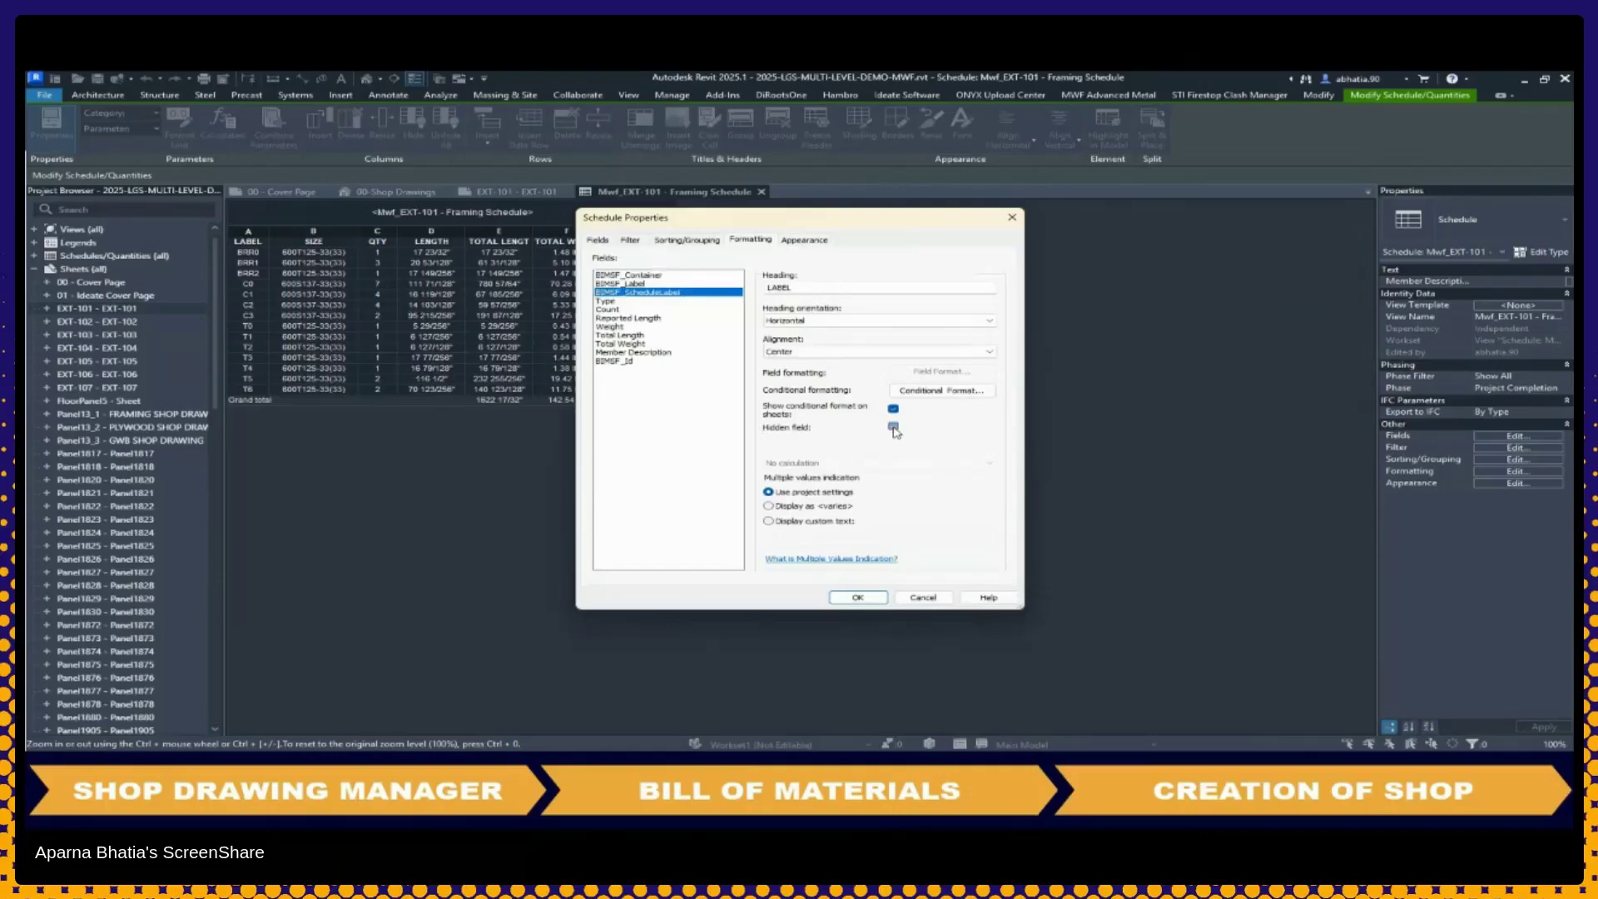
pyautogui.click(648, 283)
# Set the EXT-101 framing schedule's second sort level to BIMSF_Label, hide the QTY column and close the schedule
pyautogui.click(668, 242)
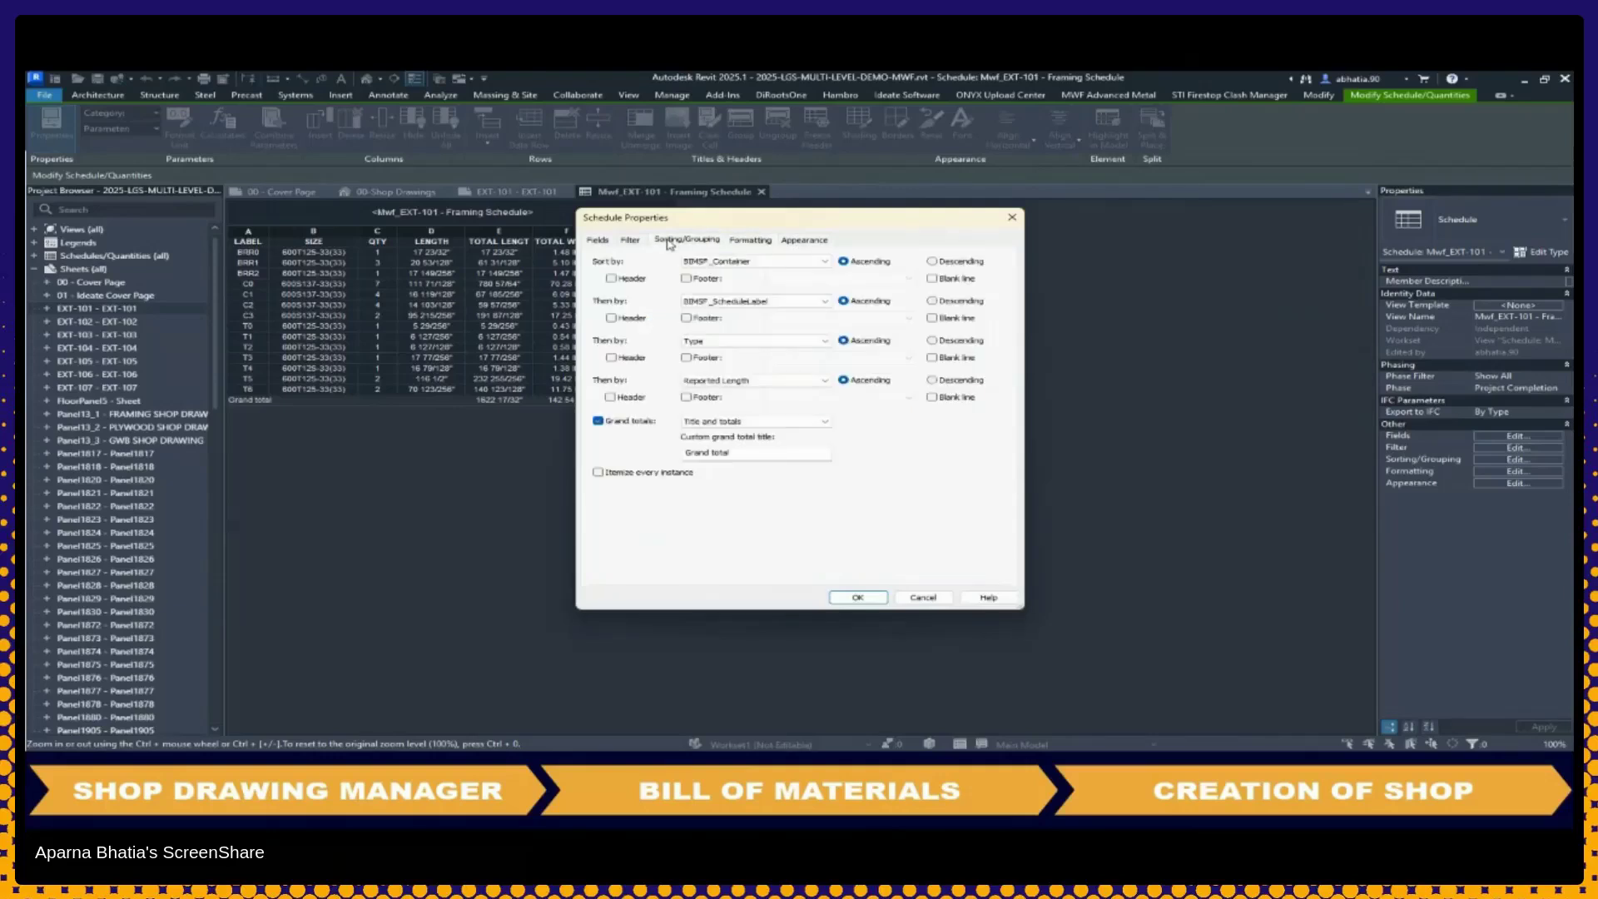
pyautogui.click(699, 301)
pyautogui.click(691, 336)
pyautogui.click(847, 597)
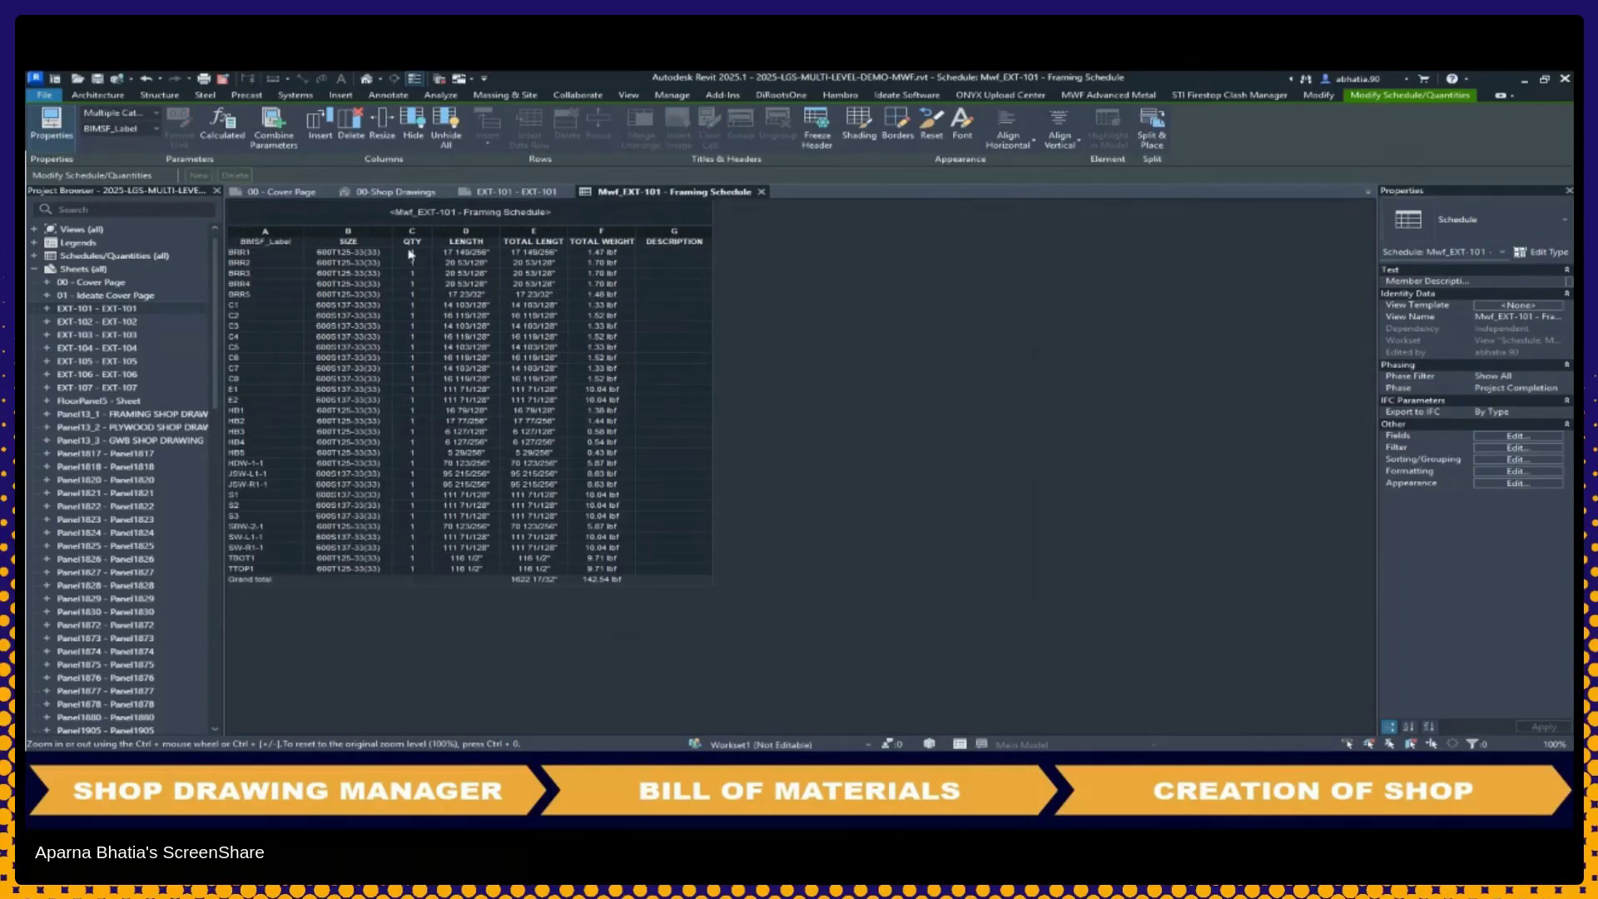
pyautogui.click(412, 232)
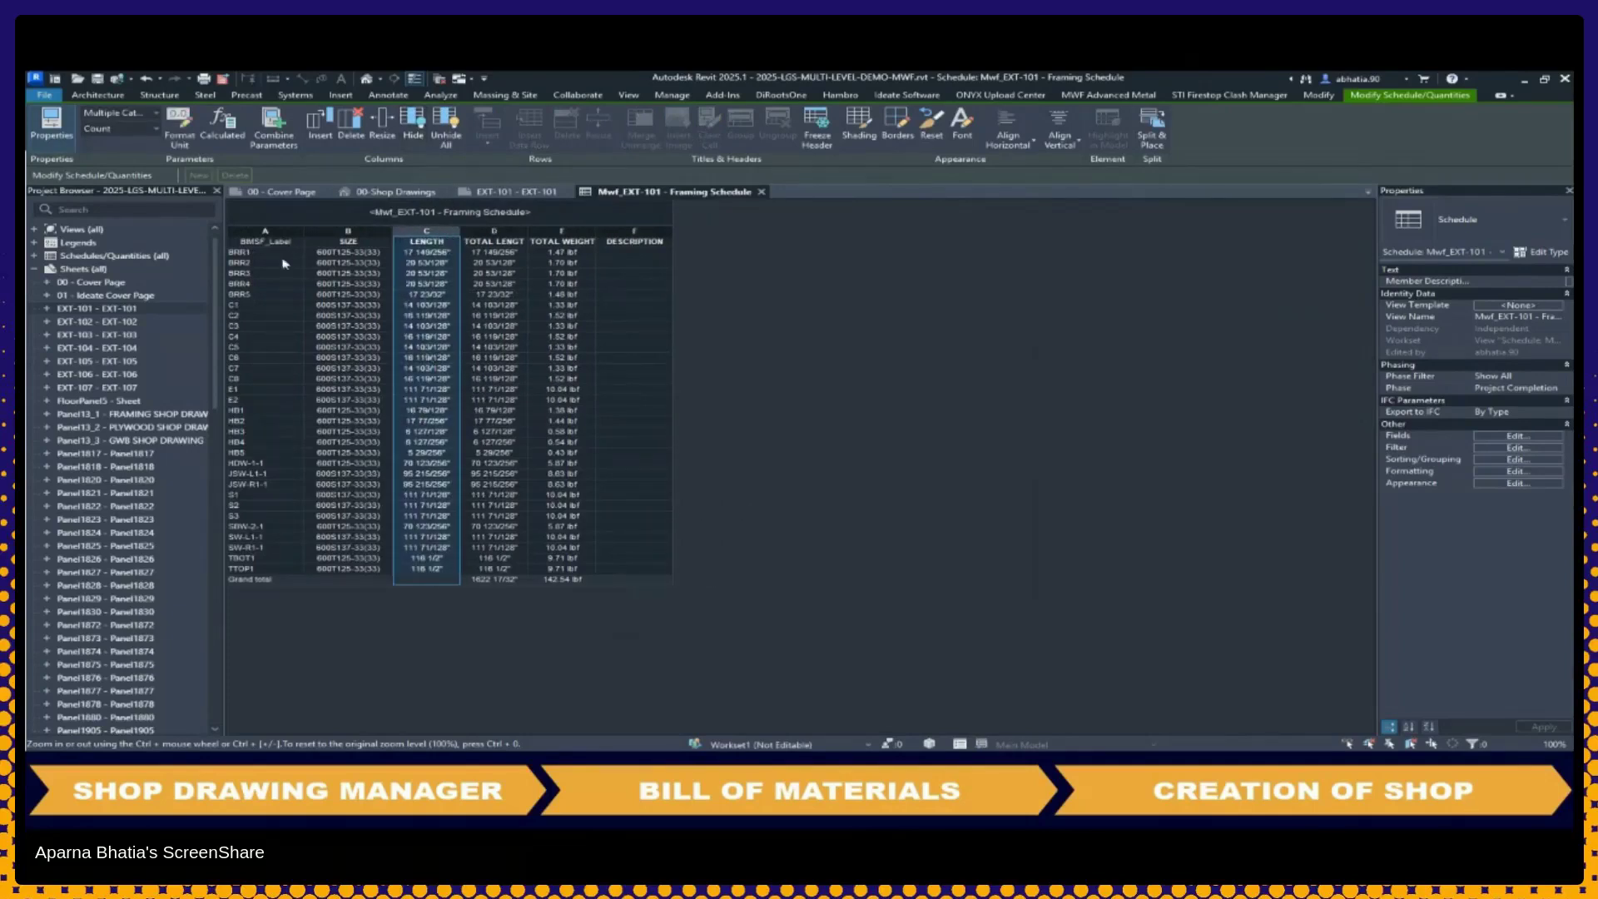
pyautogui.click(759, 192)
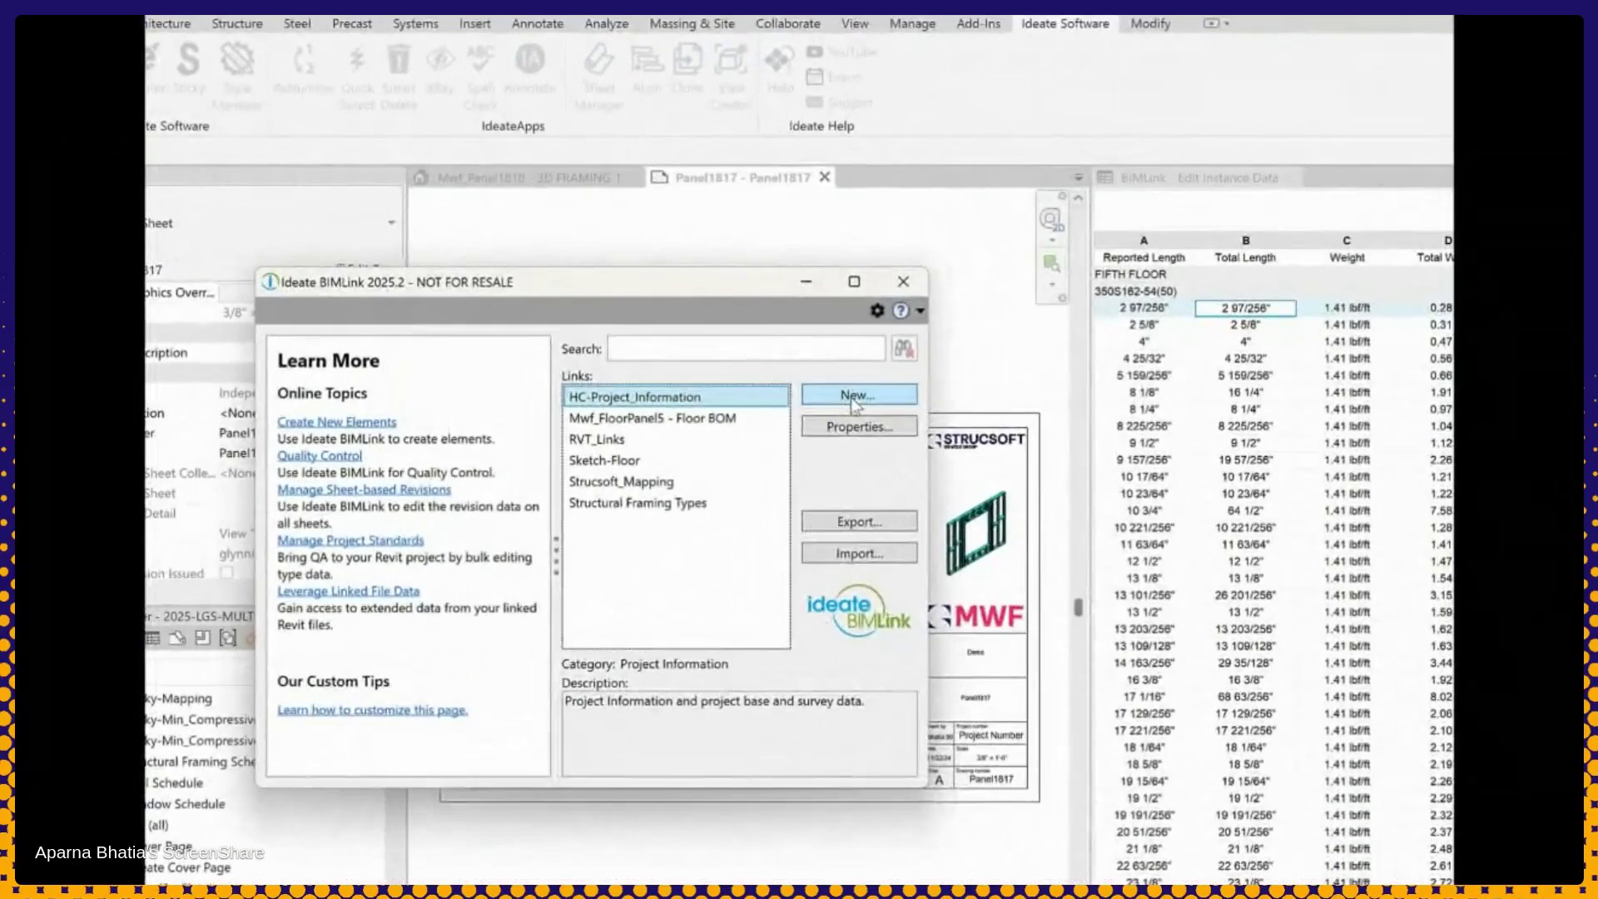
# Start a new link and browse the 02 Construction Links library, examining its definitions from Assembly Types to Construction-Assembly_Code
pyautogui.click(751, 352)
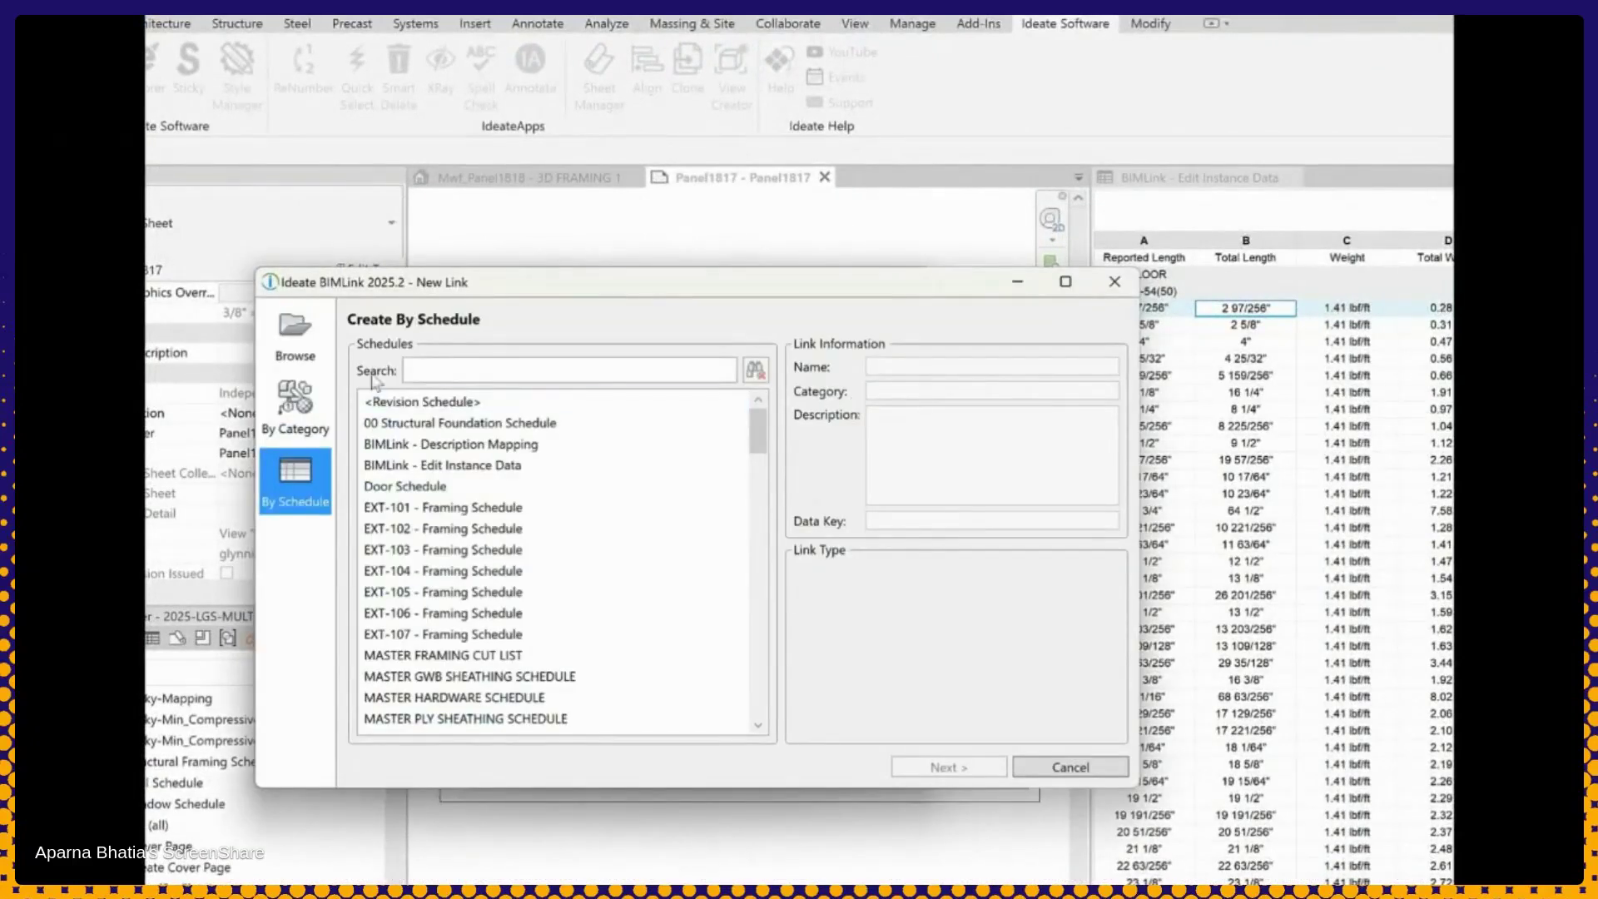
pyautogui.click(301, 333)
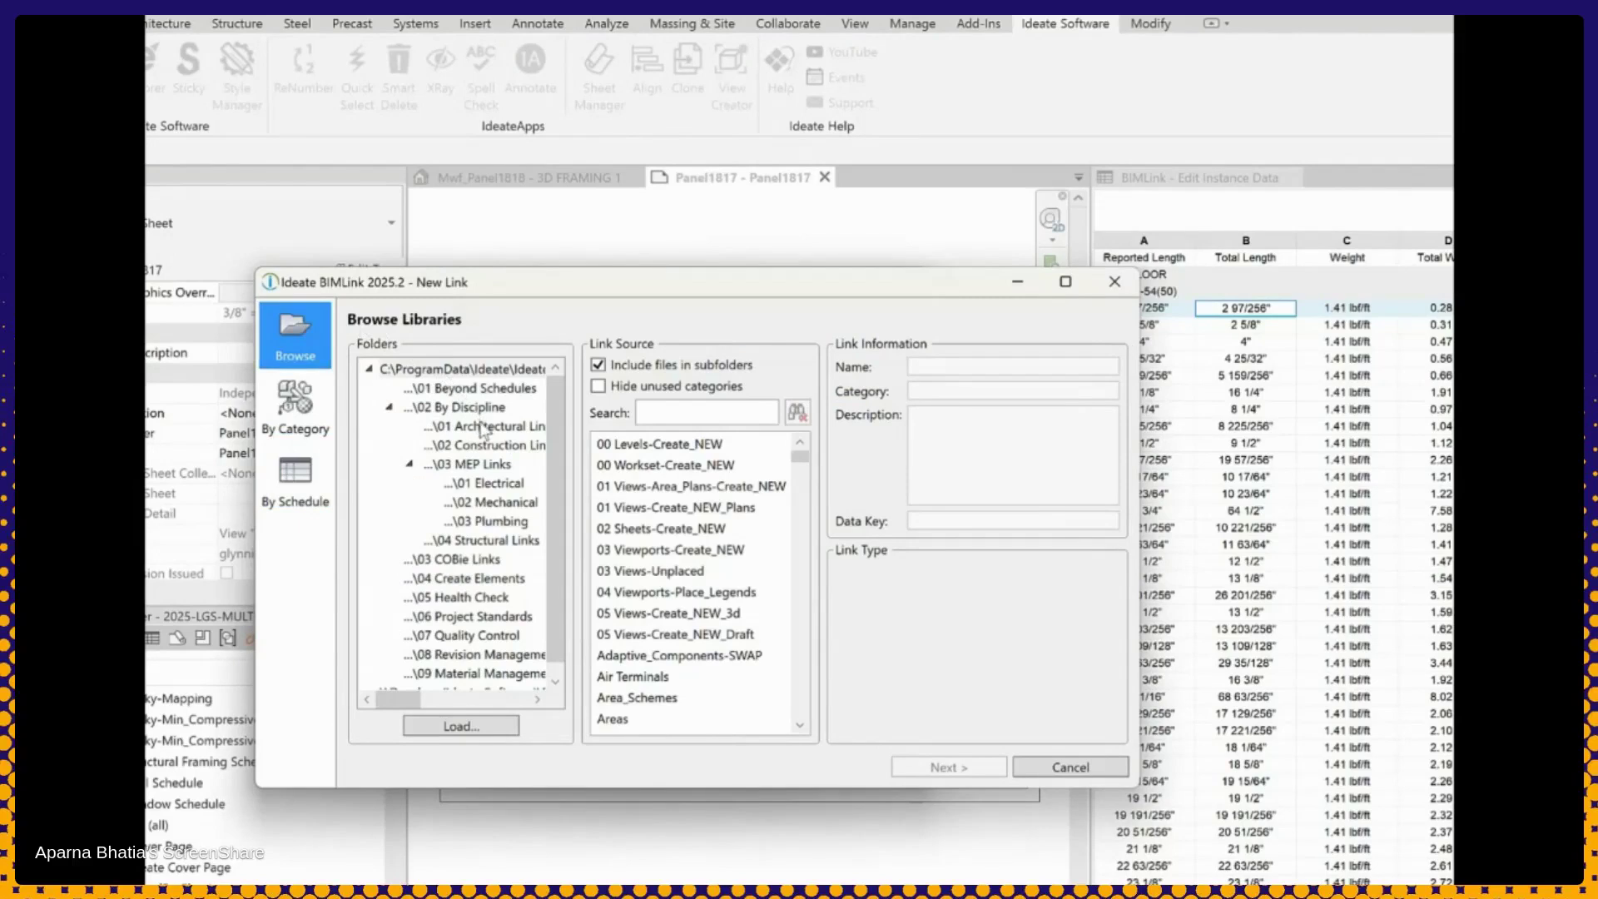
pyautogui.click(493, 448)
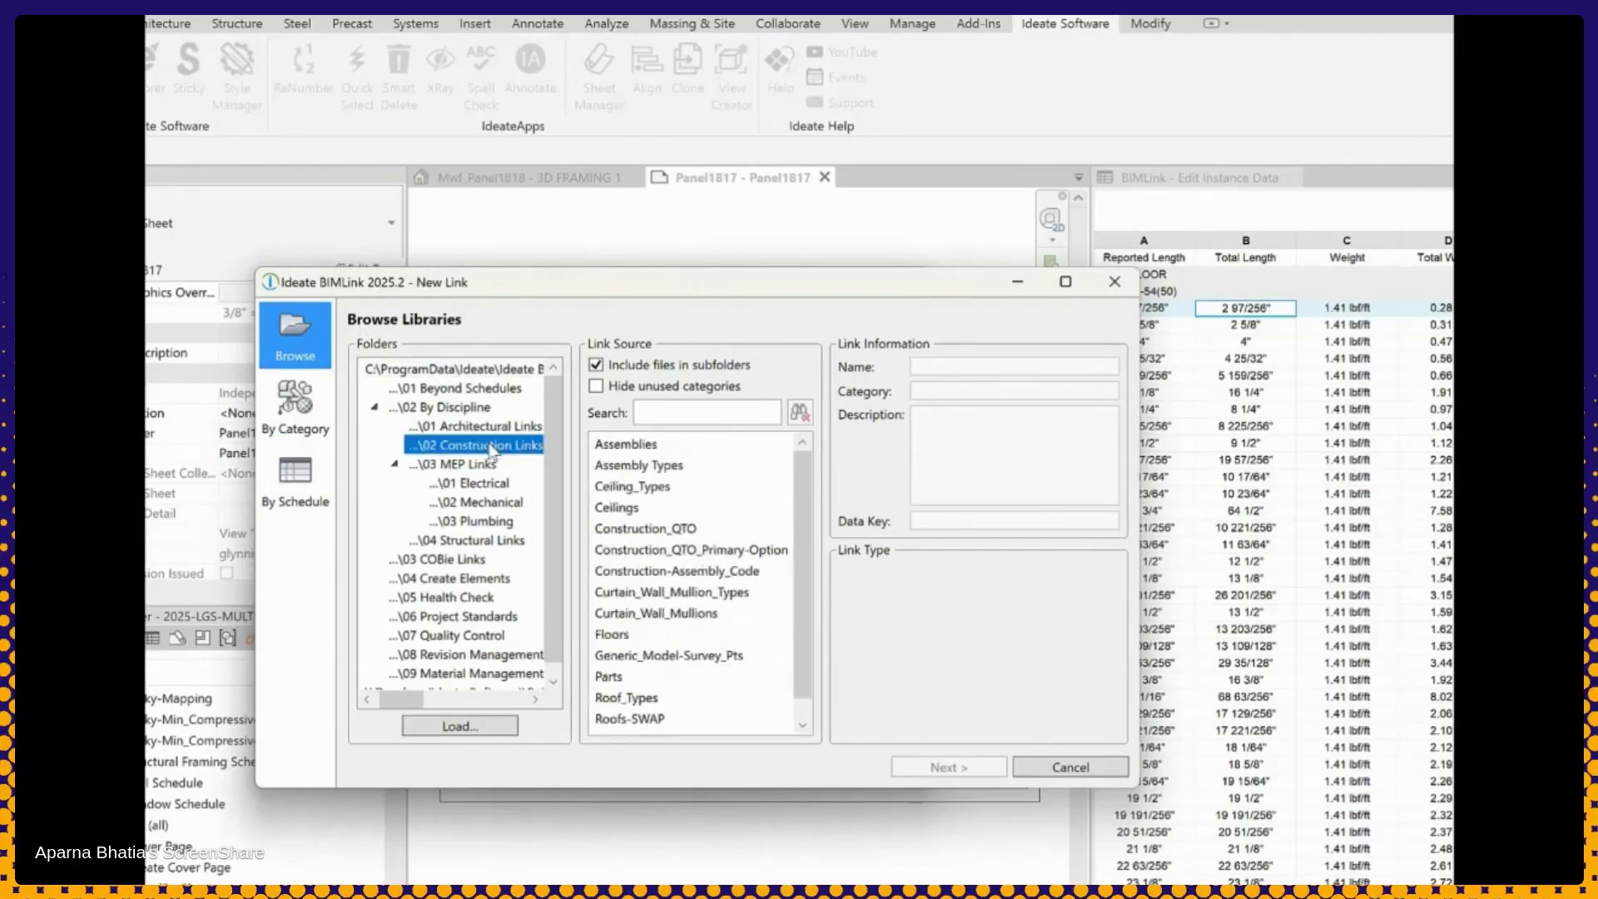
pyautogui.scroll(-1, 805, 570)
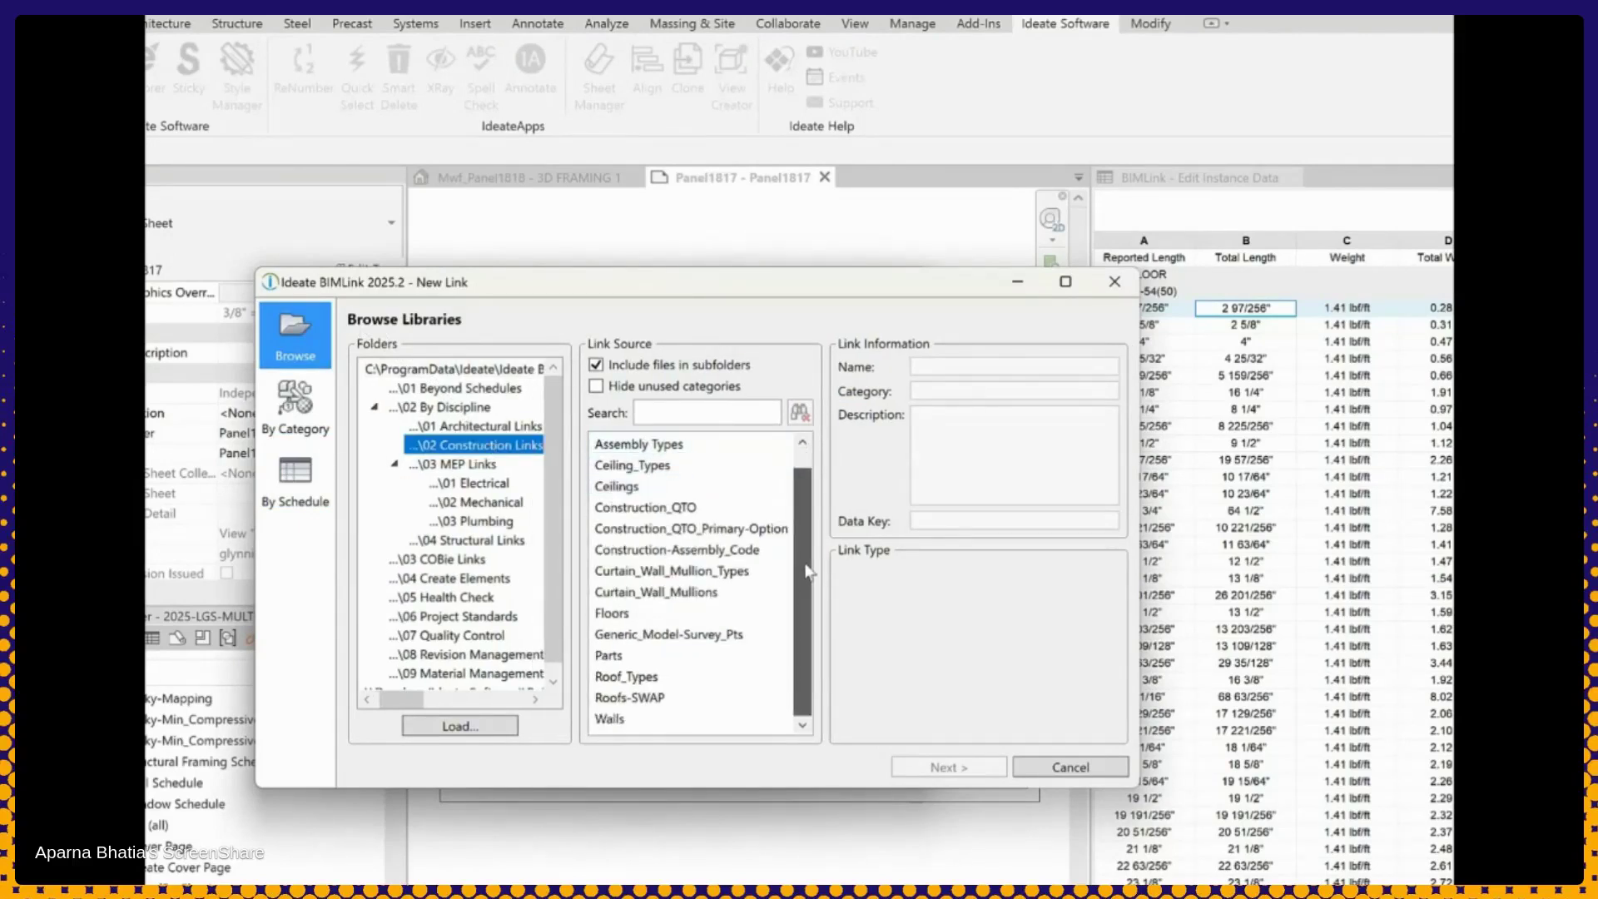
pyautogui.click(657, 446)
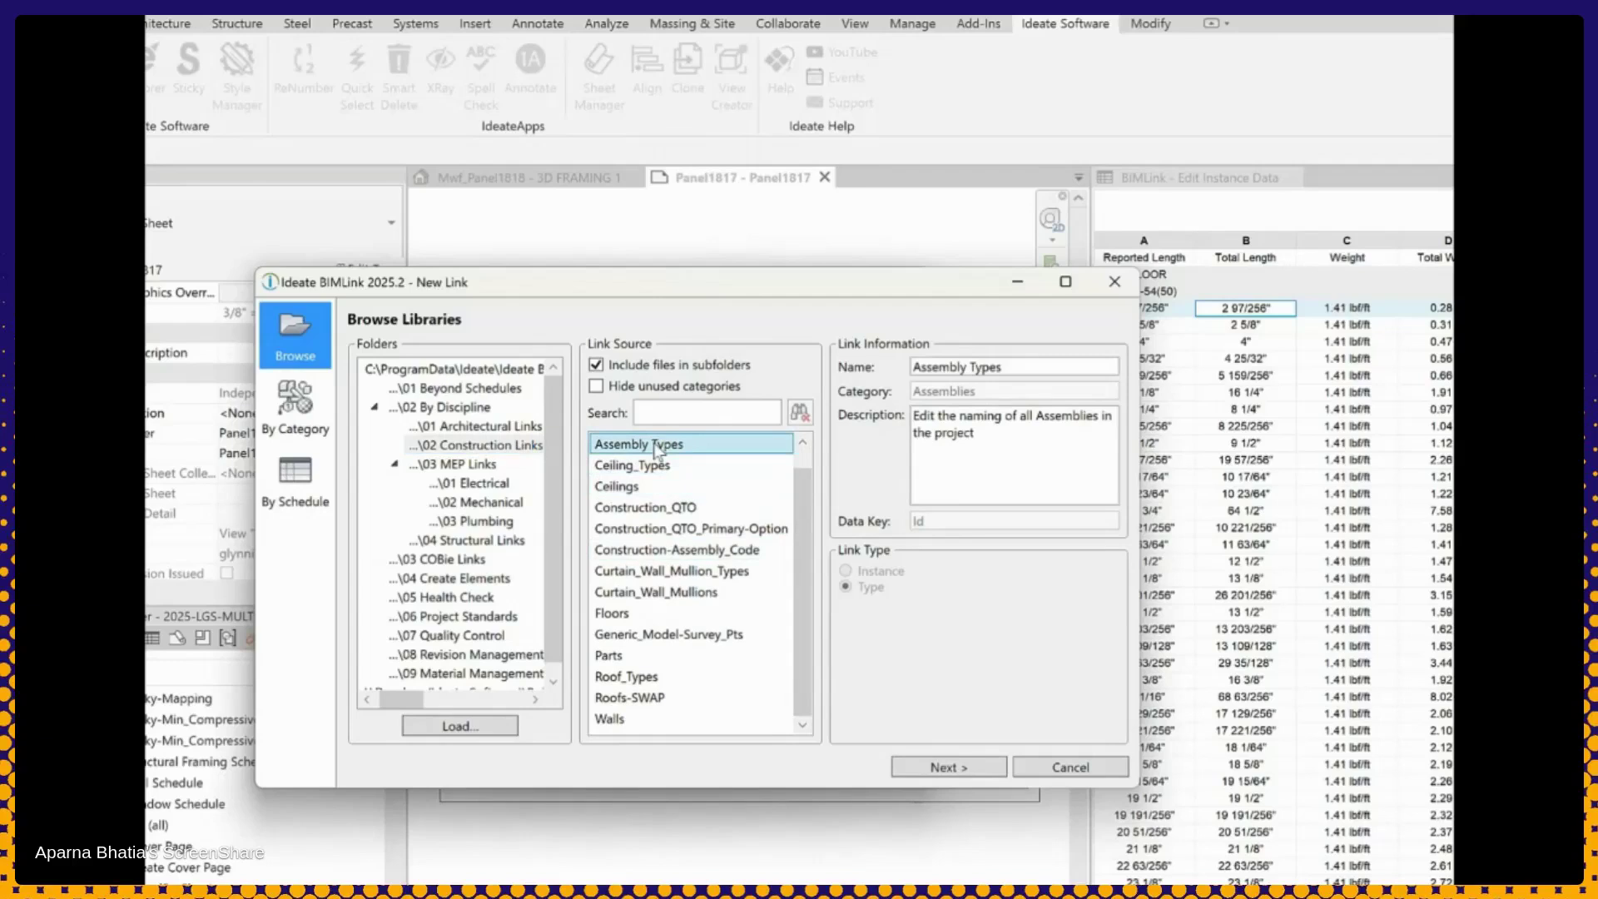
pyautogui.press('Down')
pyautogui.press('Down')
pyautogui.press('Down')
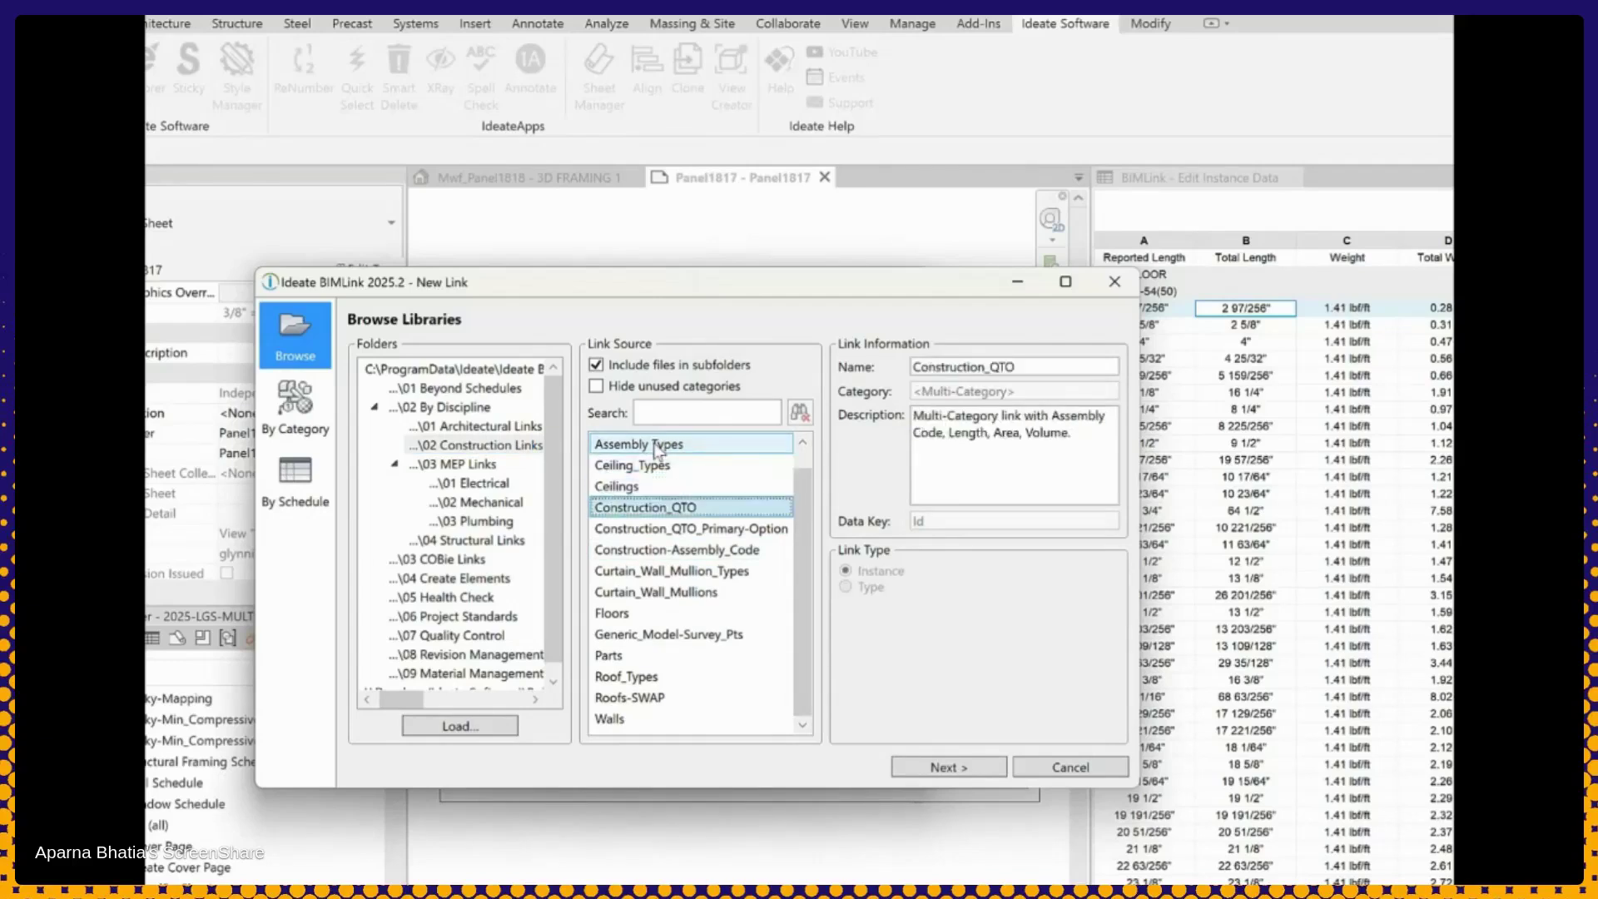
pyautogui.press('Down')
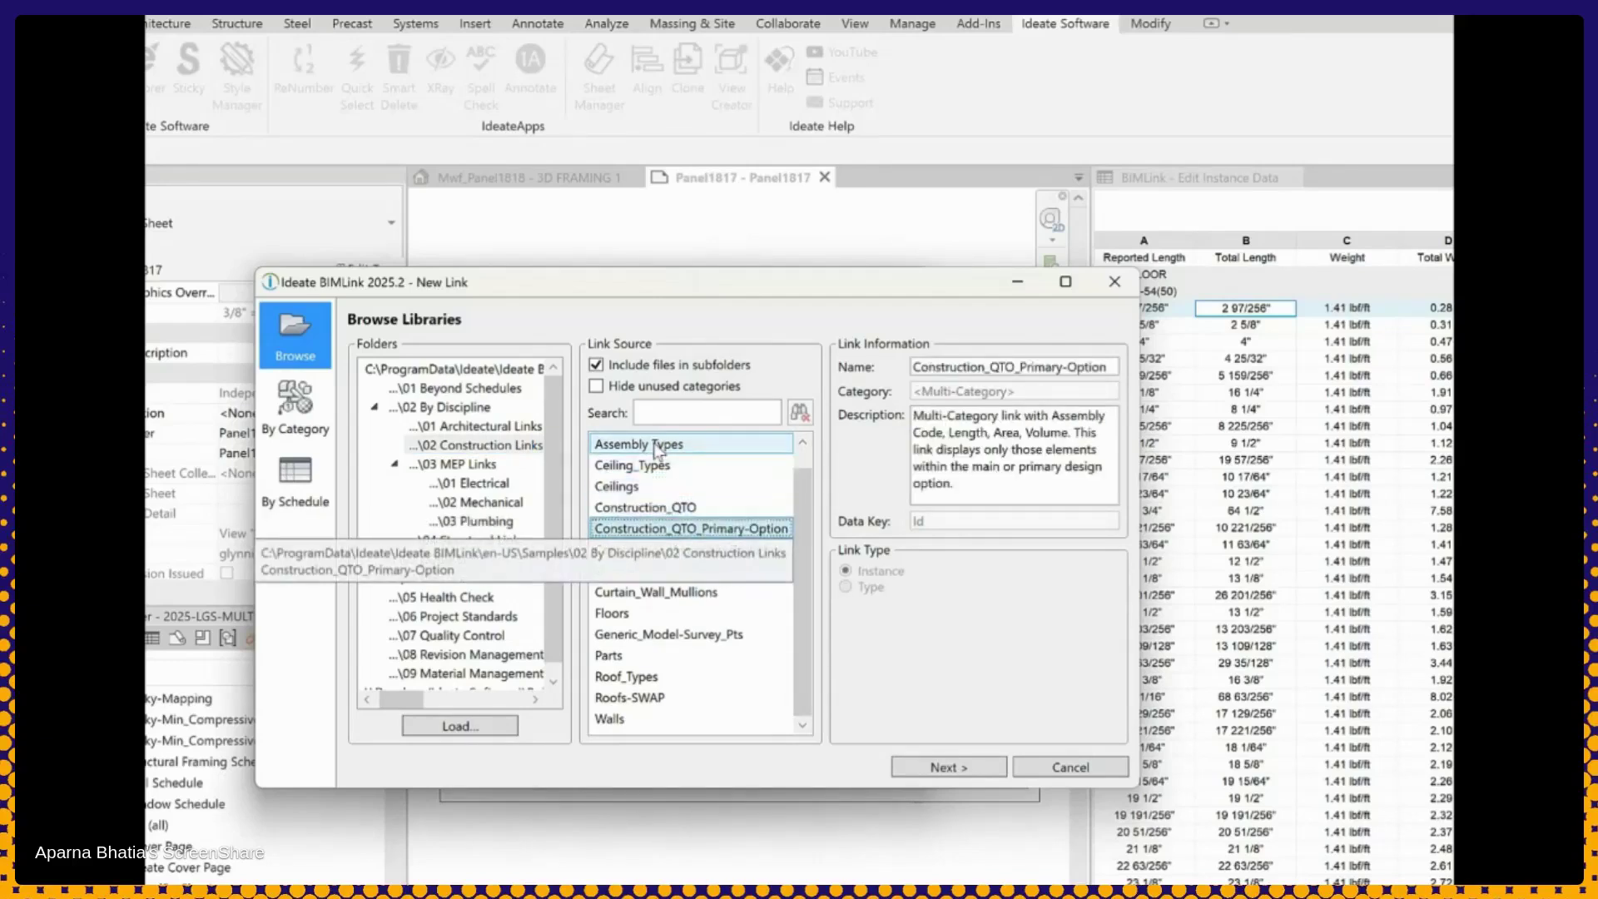
pyautogui.press('Down')
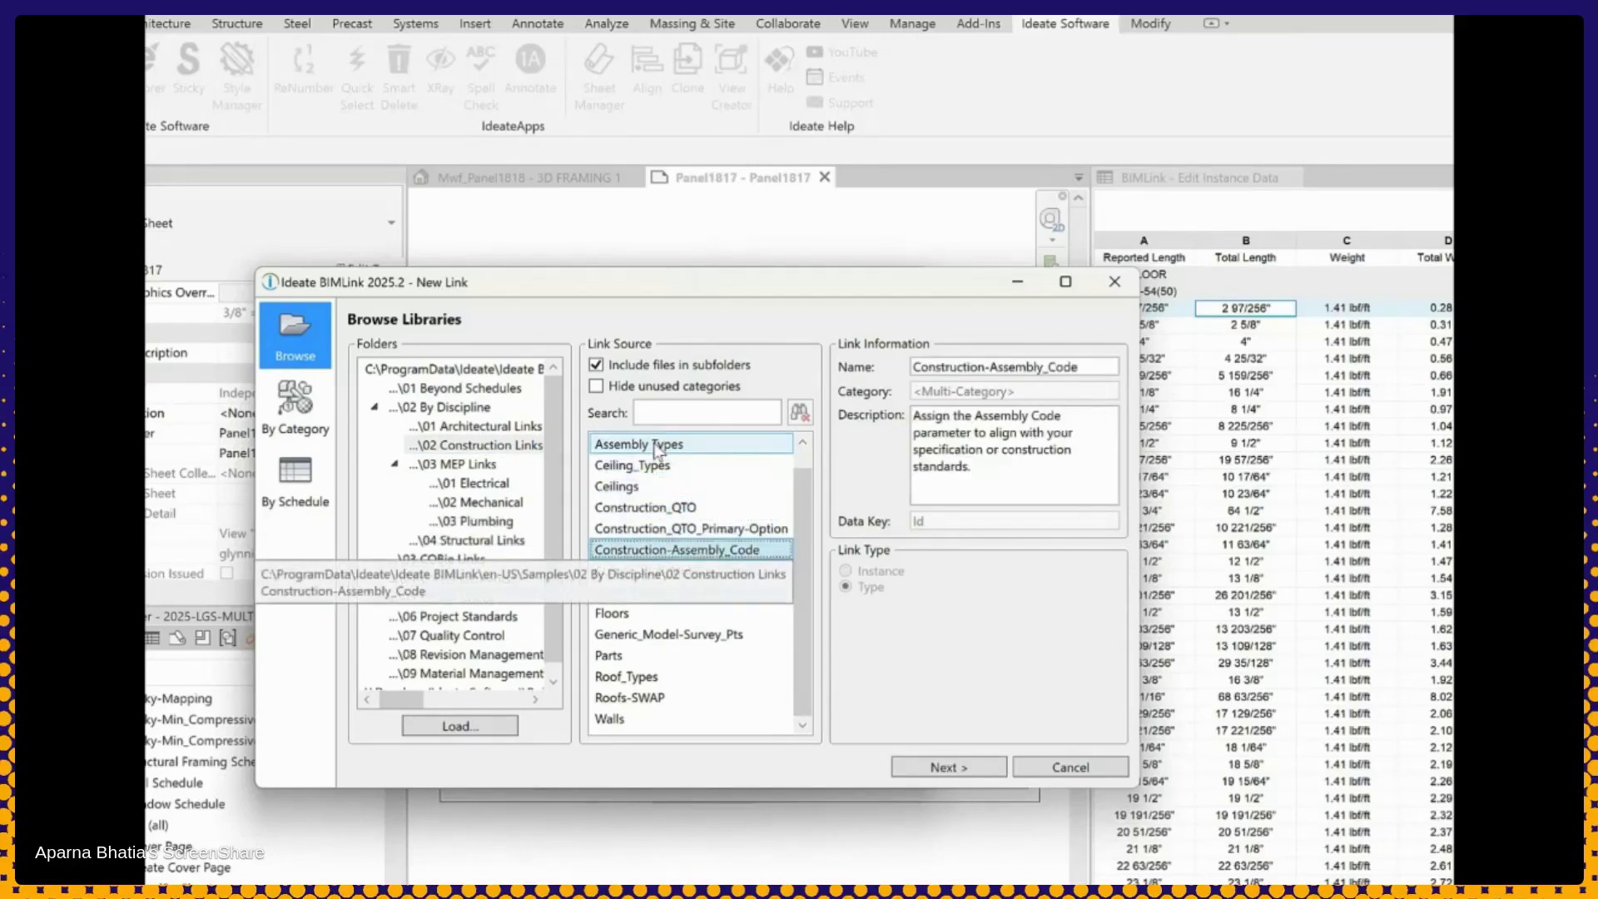
# Search the link categories for "struc" and examine the library and Revit schedule sources offered for Structural Framing
pyautogui.click(305, 428)
pyautogui.click(445, 367)
pyautogui.write('struc')
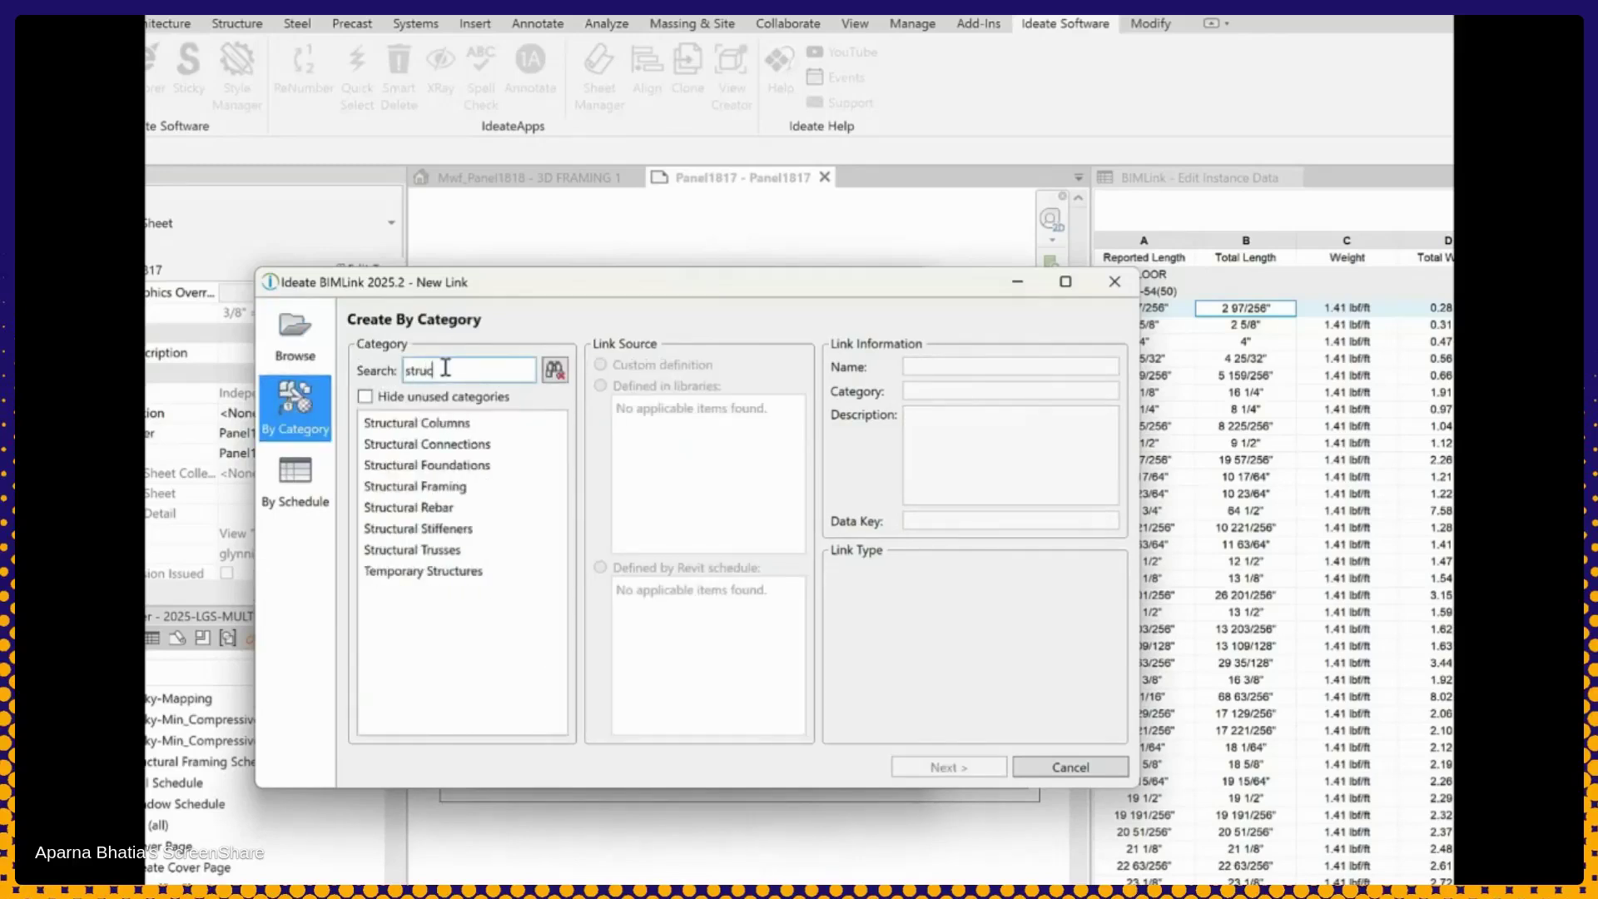
pyautogui.click(425, 489)
pyautogui.click(657, 410)
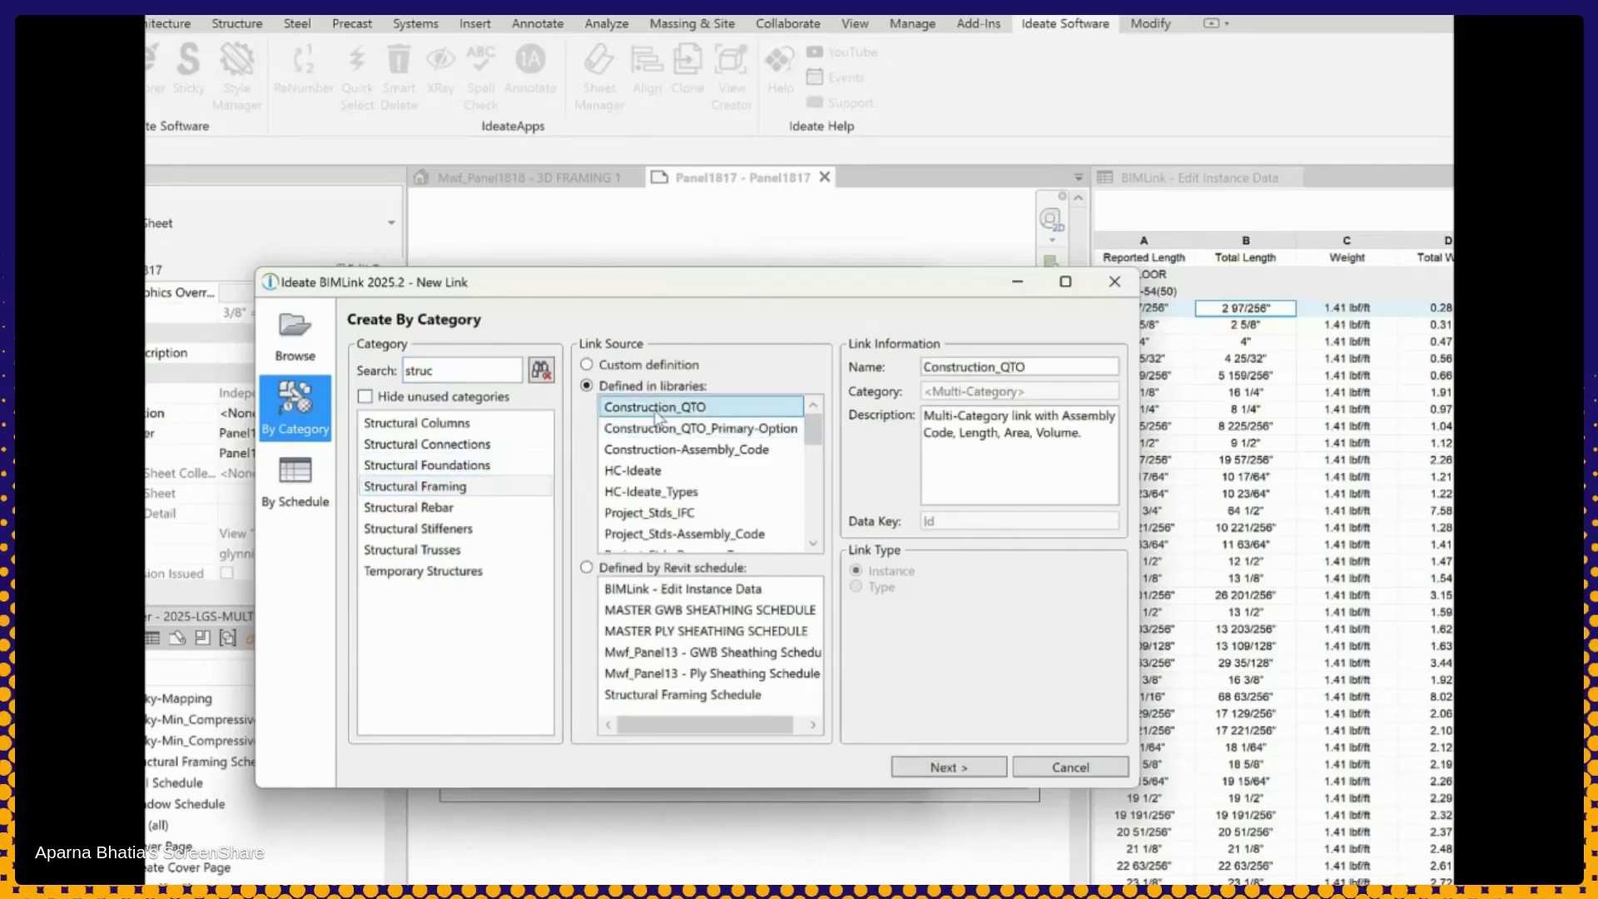
pyautogui.click(711, 610)
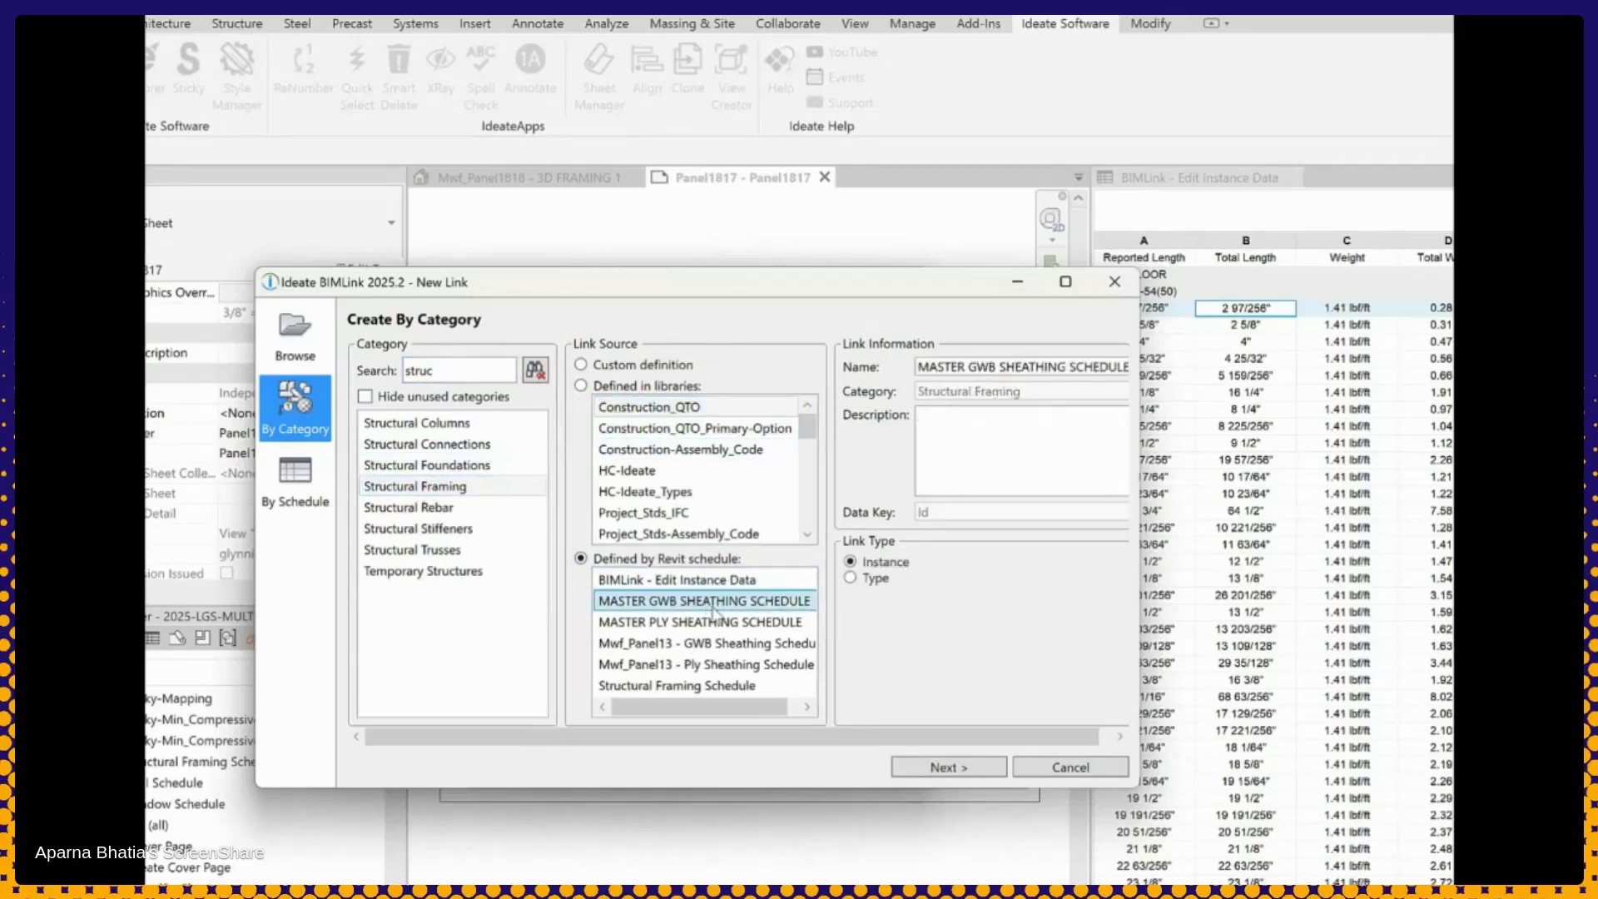
# Create the link from the "BIMLink - Edit Instance Data" schedule and proceed to its properties
pyautogui.click(280, 497)
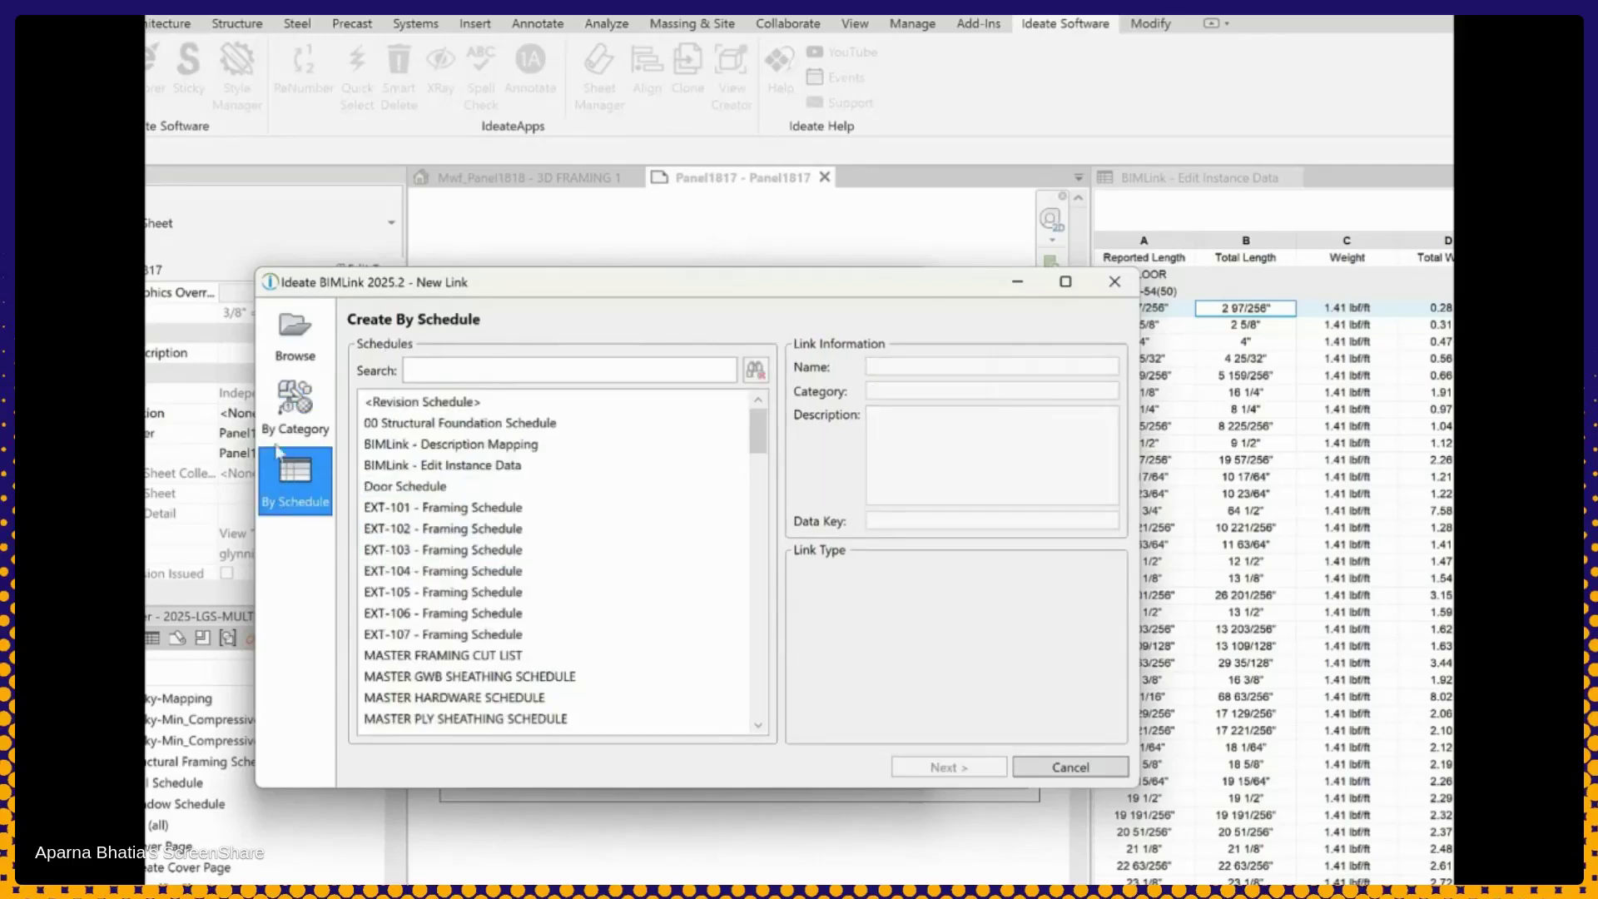
pyautogui.click(469, 466)
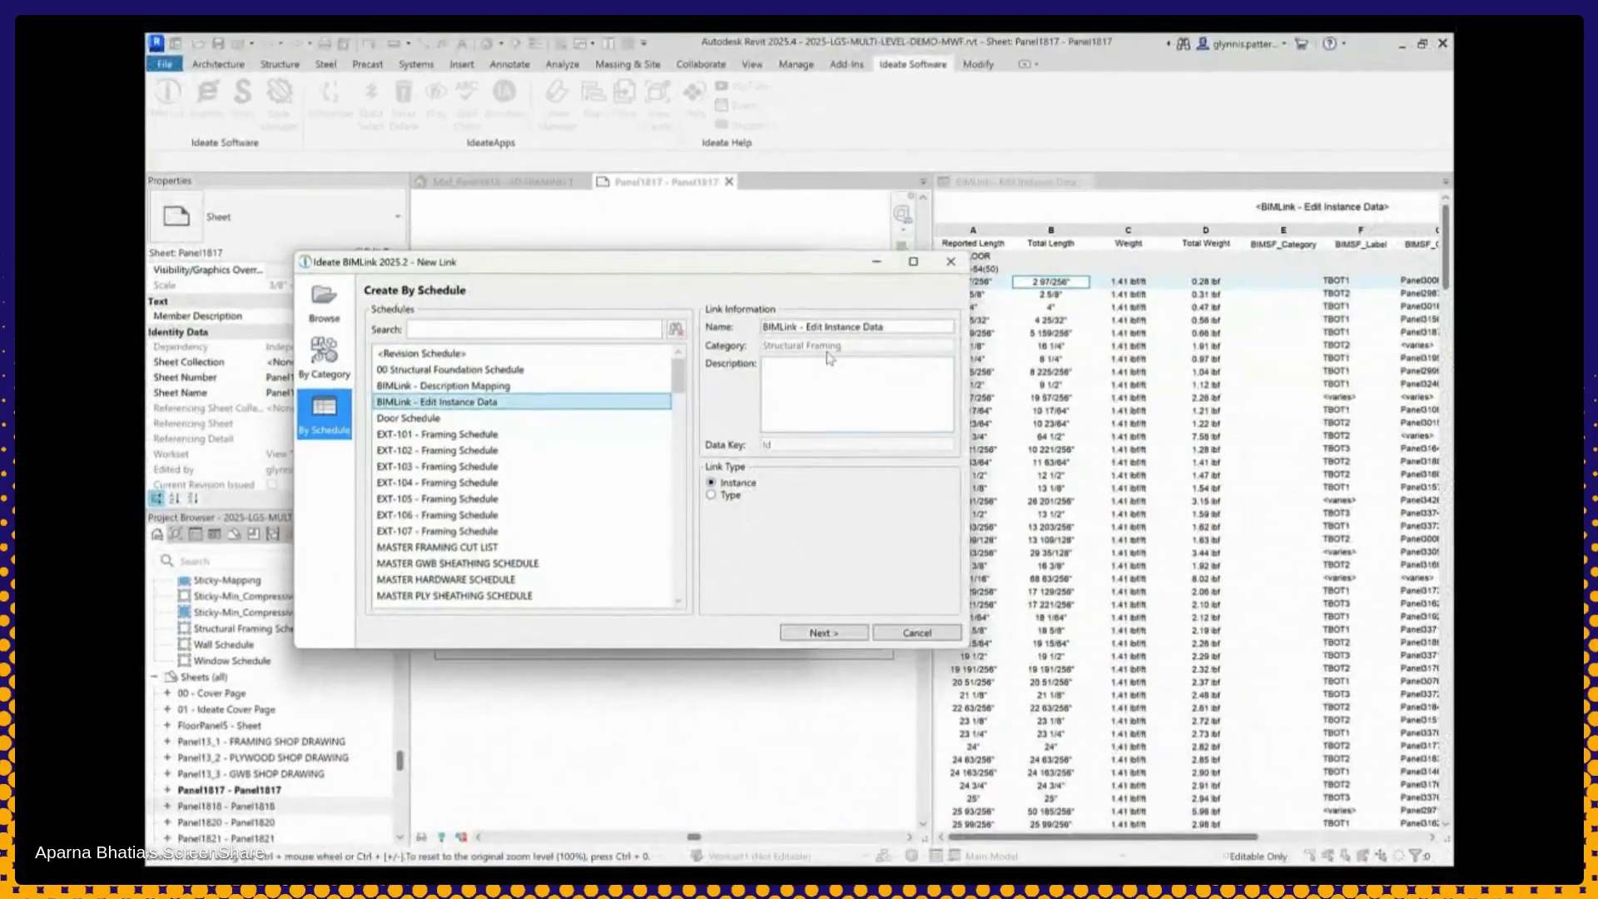
pyautogui.click(791, 636)
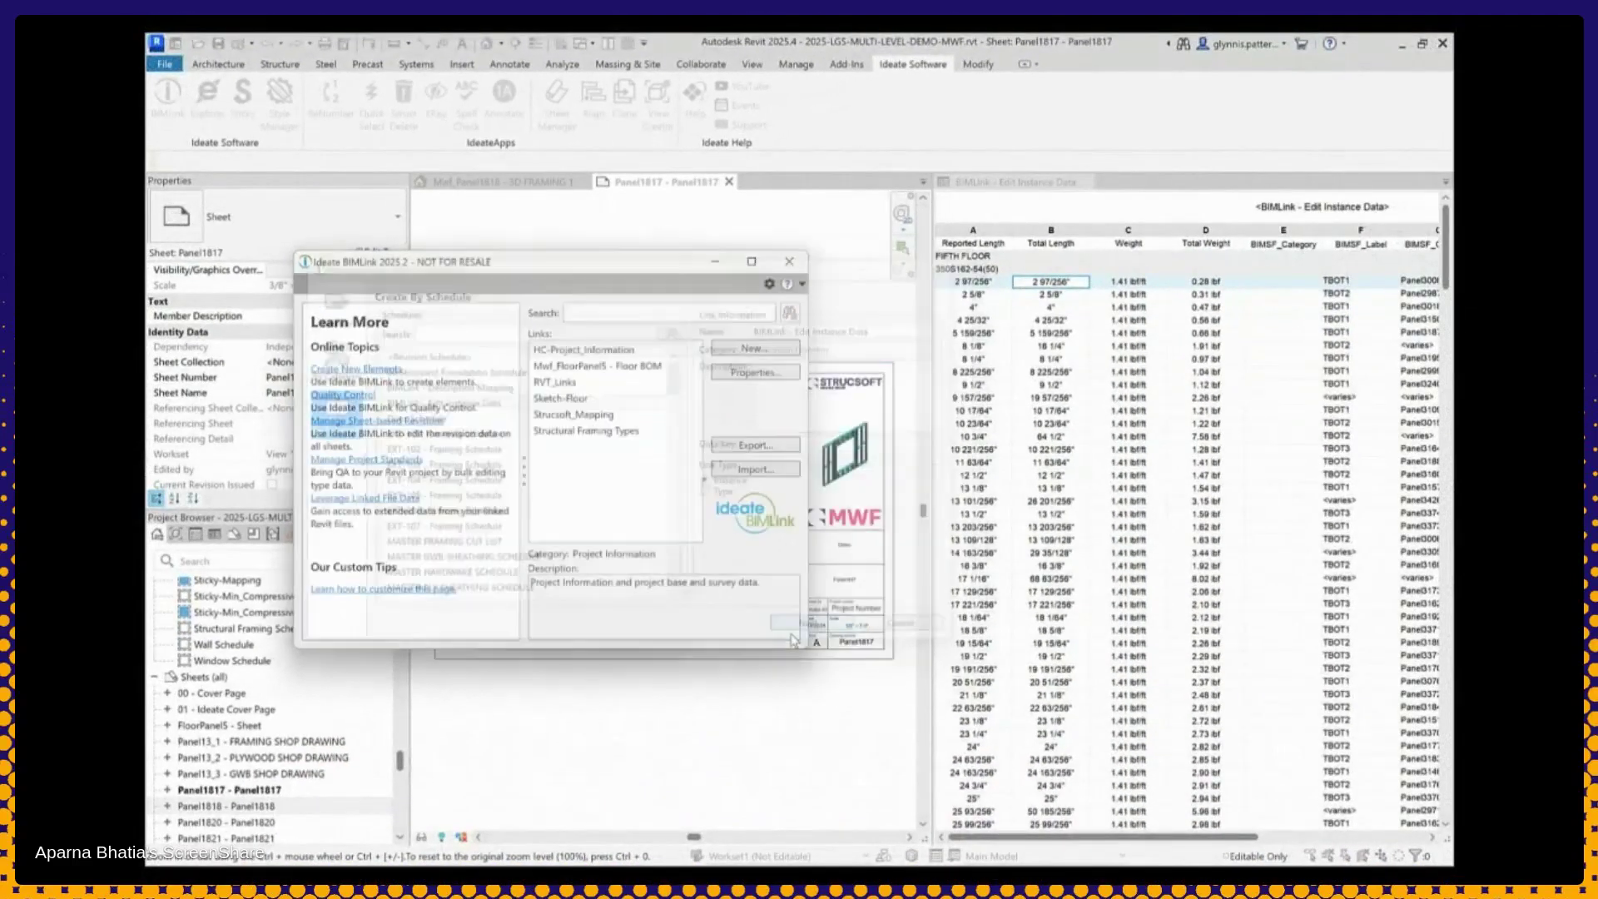
pyautogui.click(674, 520)
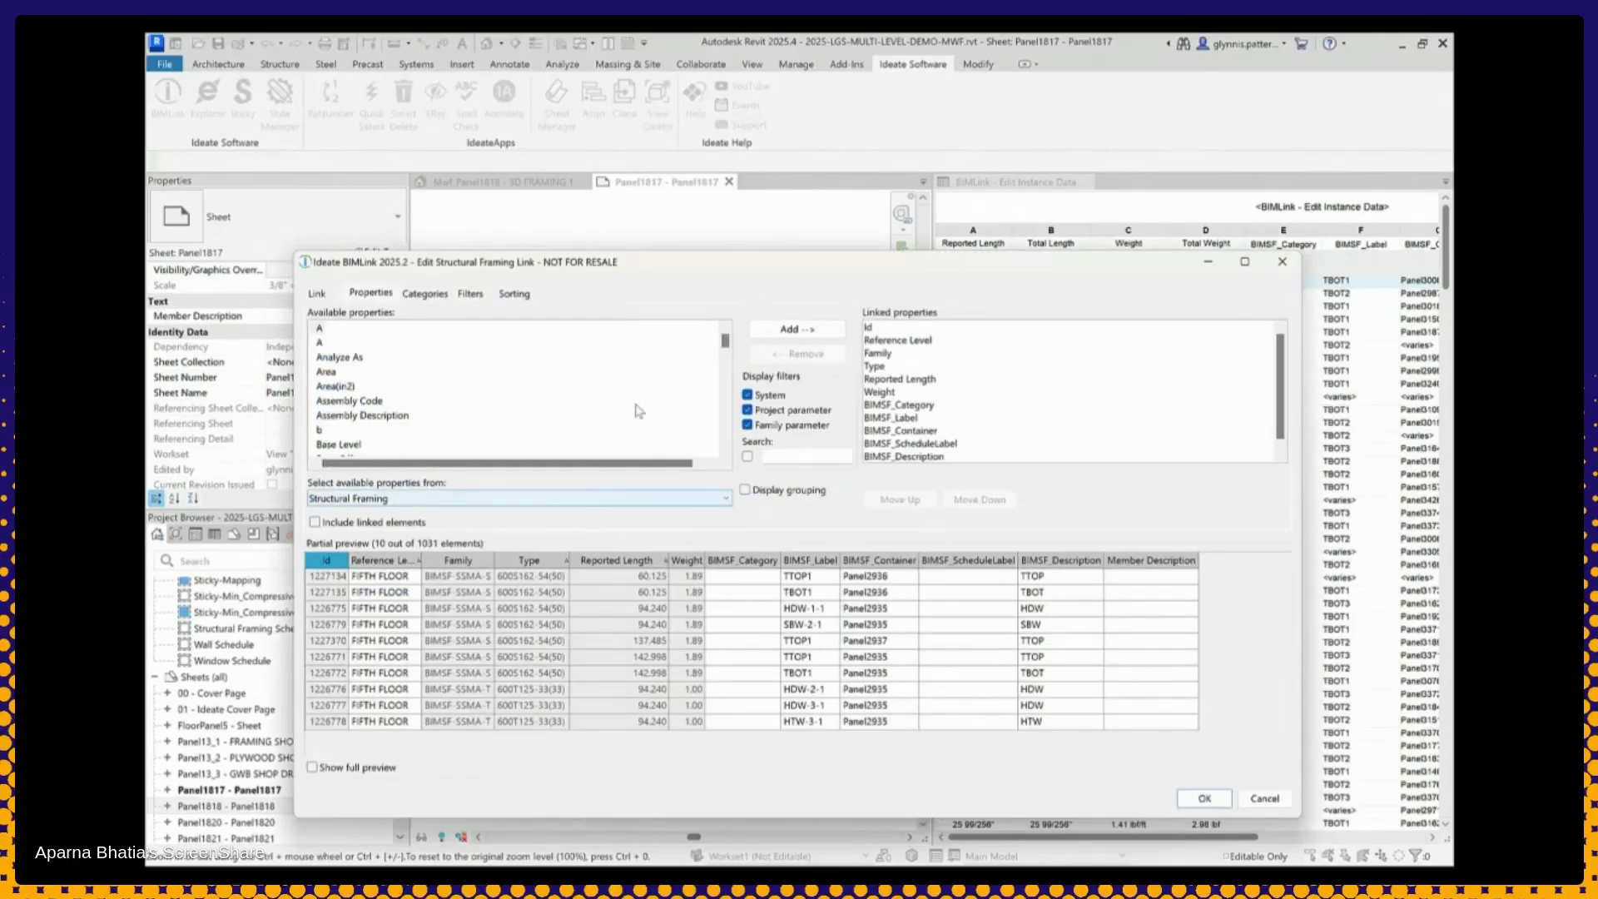
# Find the offset properties and add z Offset Value to the linked properties directly after Reference Level
pyautogui.click(780, 458)
pyautogui.write('off')
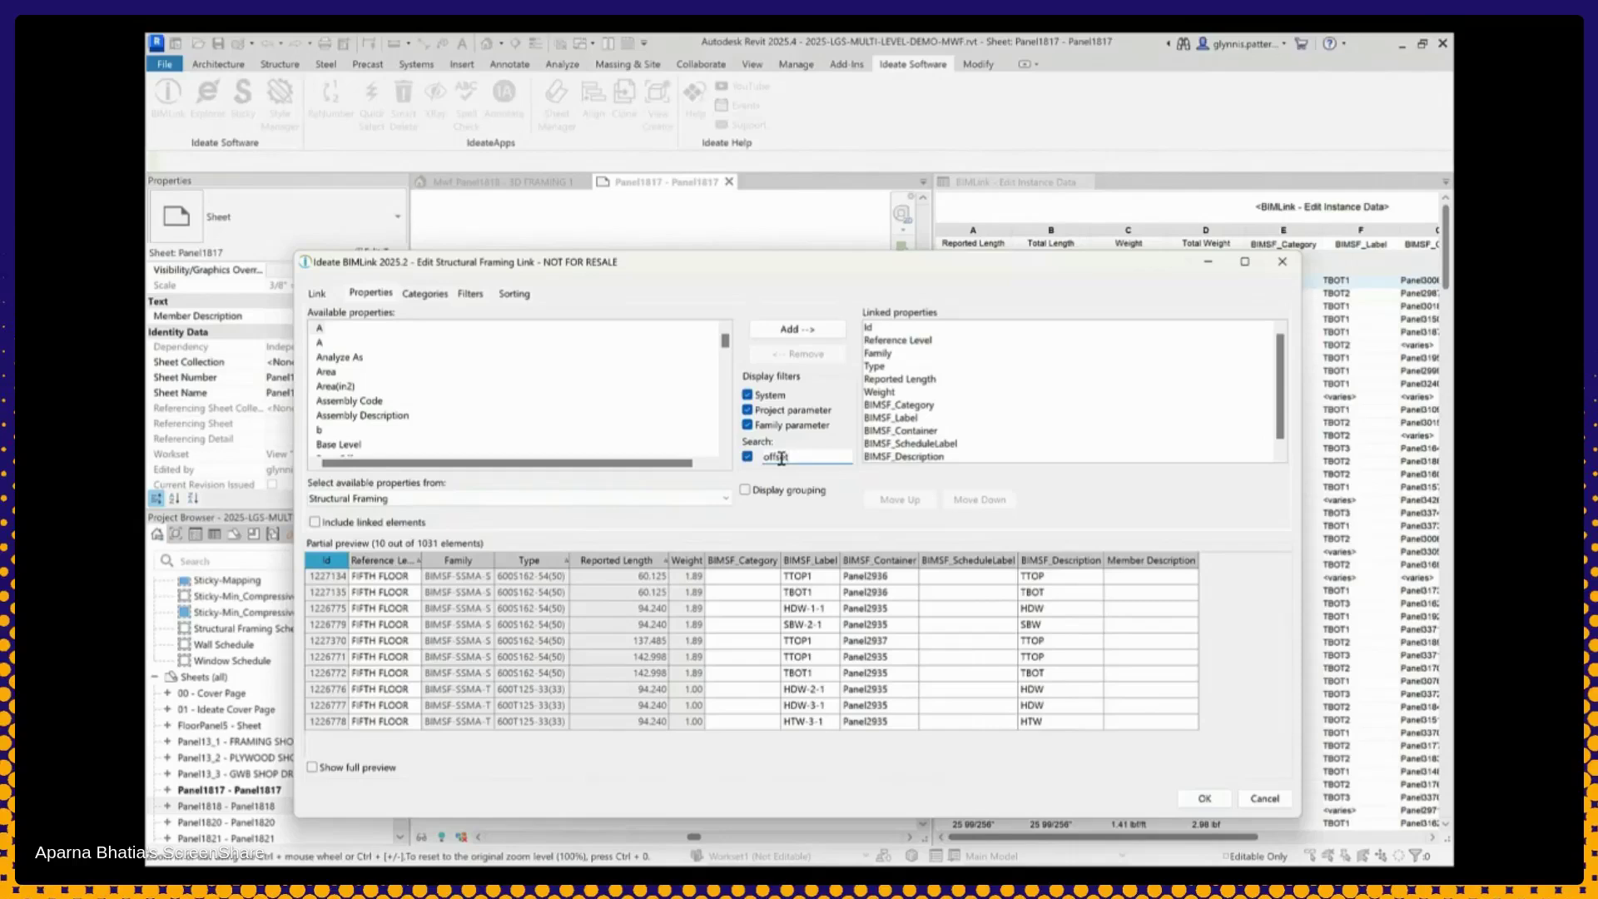
pyautogui.write('set')
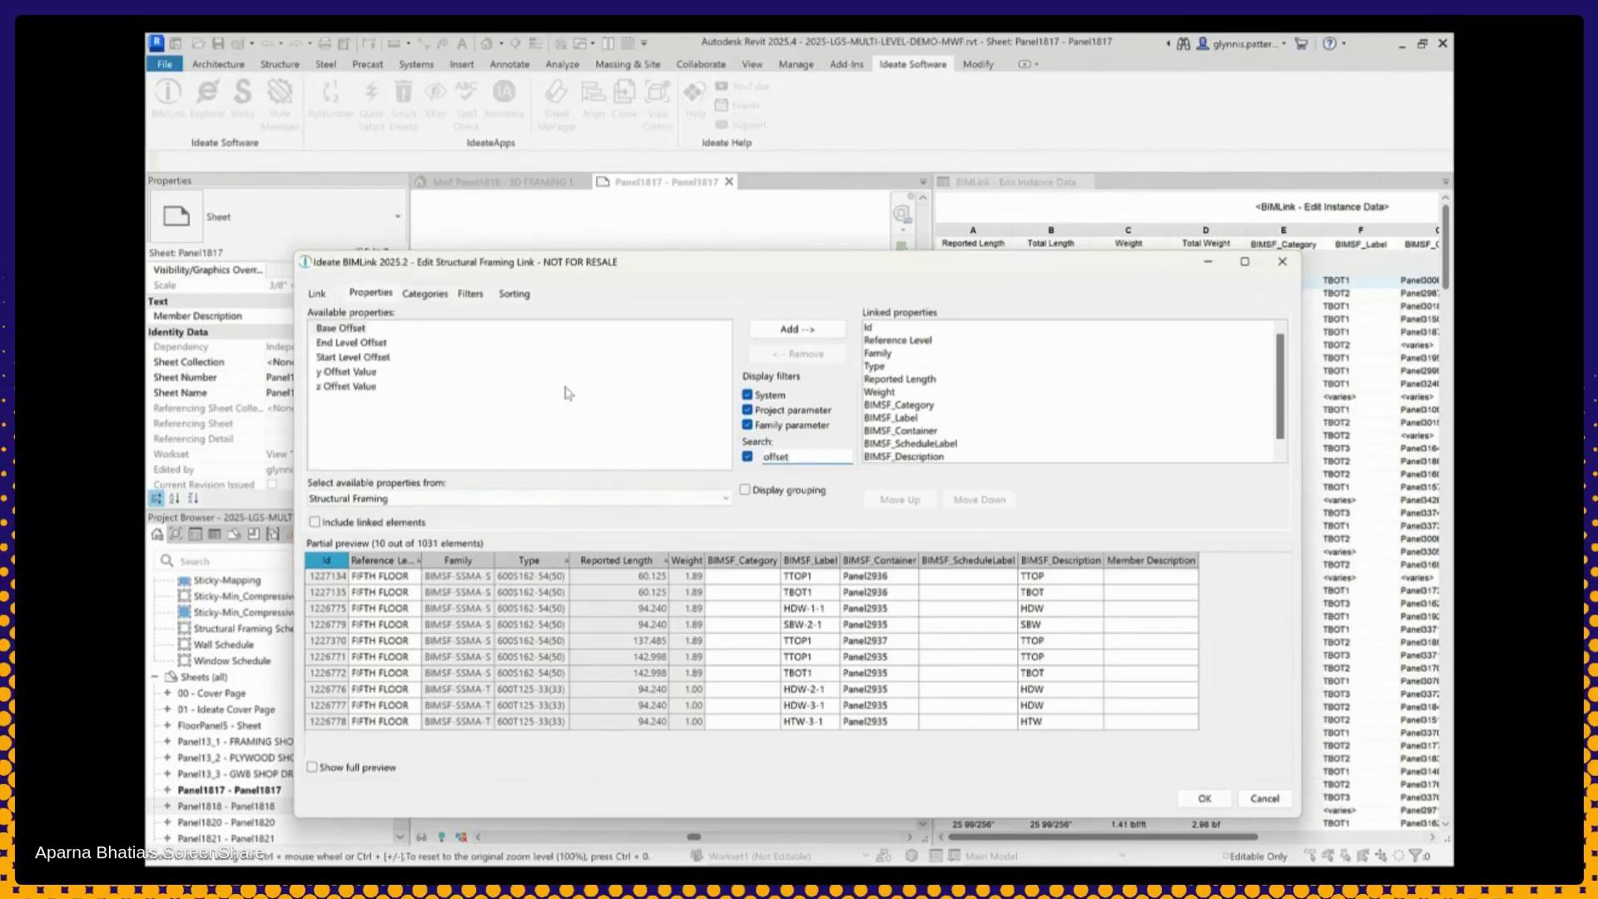
pyautogui.click(350, 388)
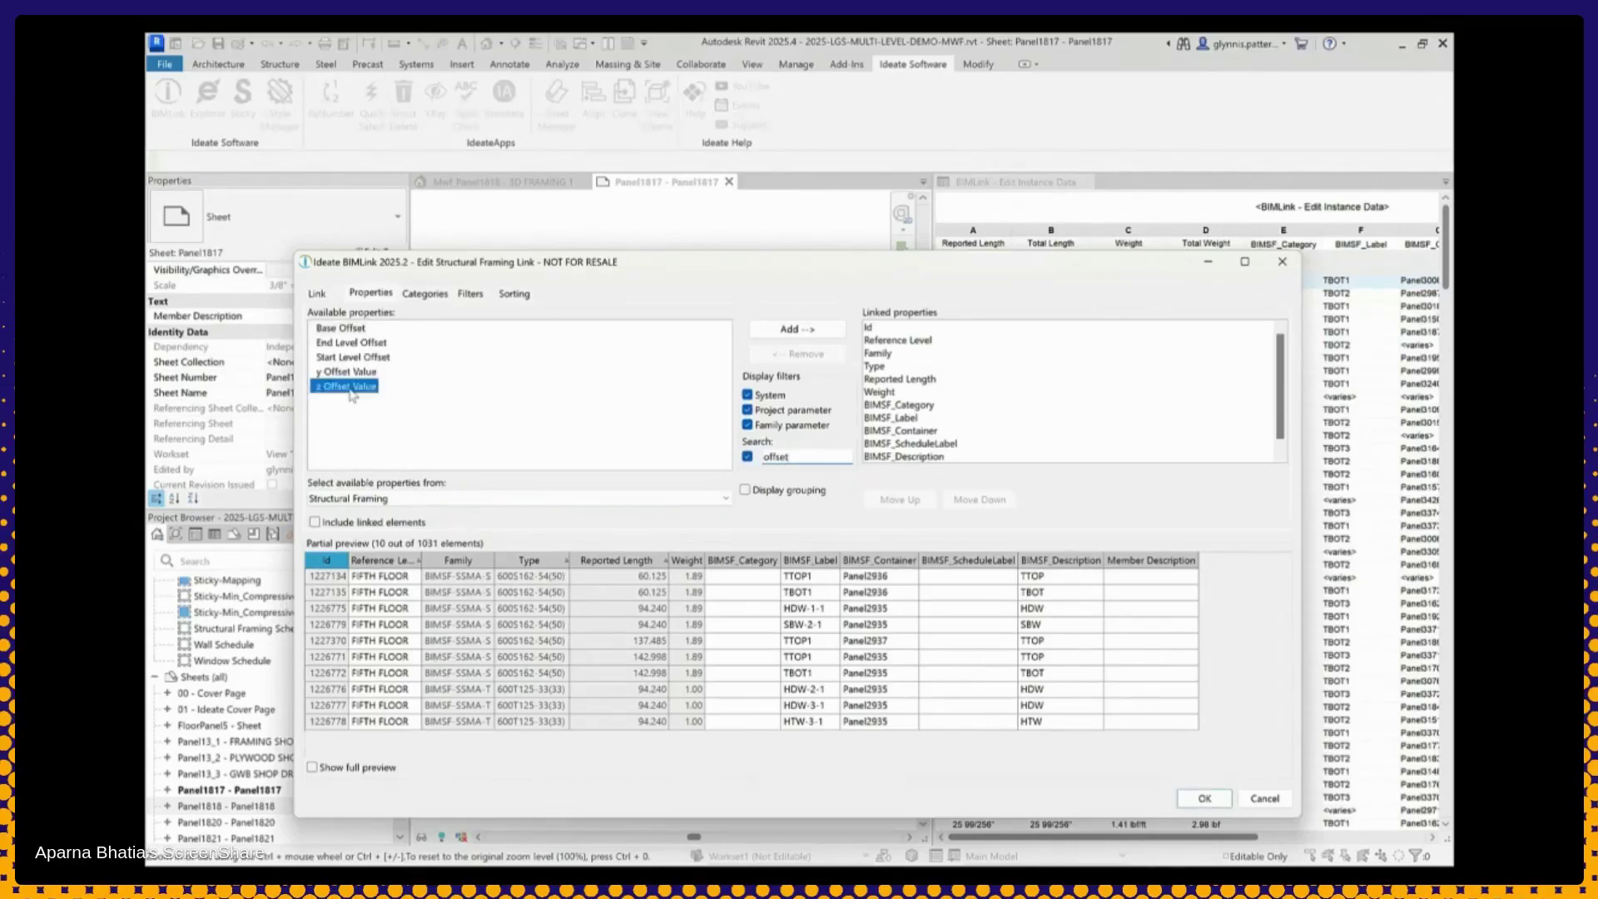
pyautogui.click(898, 340)
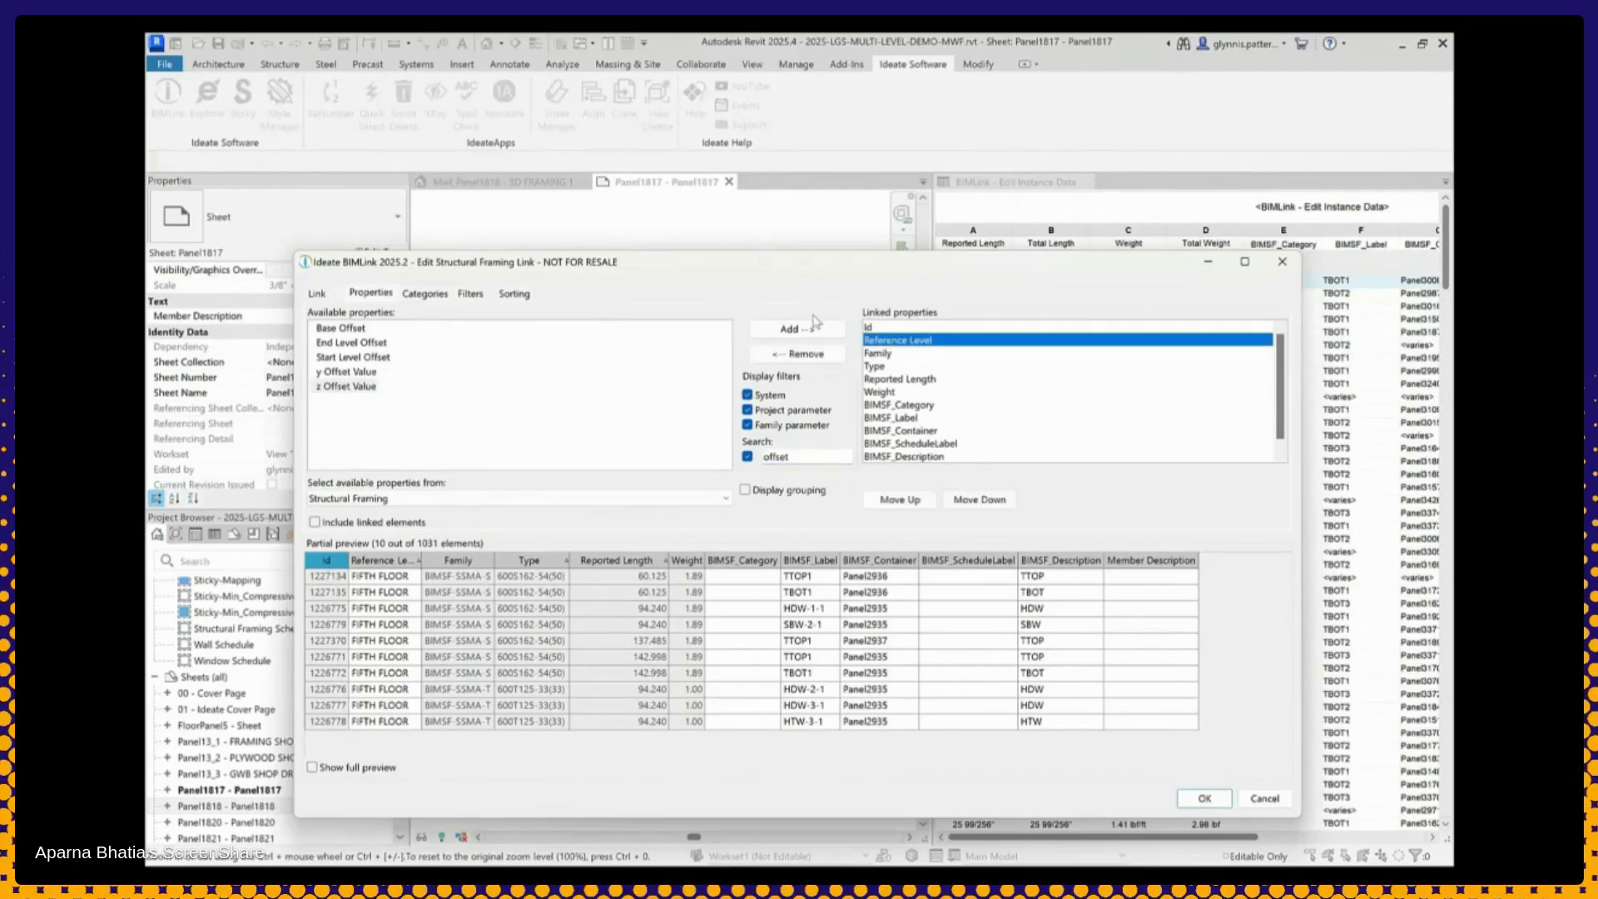
pyautogui.click(799, 329)
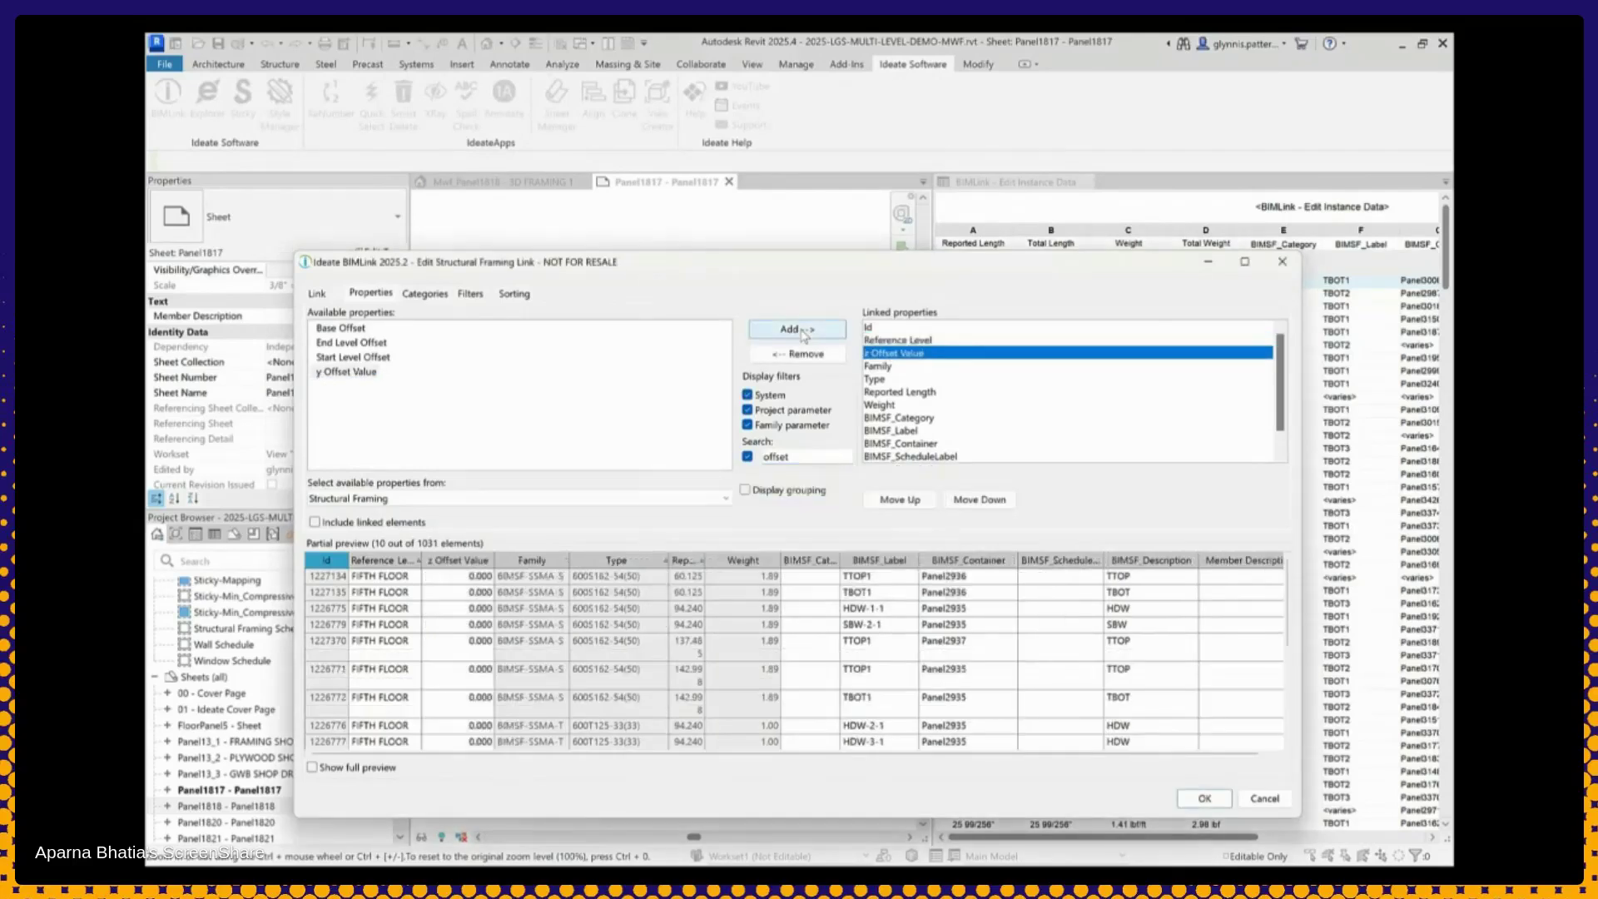
# Search the available properties for "mate" and add Structural Material to the link after z Offset Value
pyautogui.doubleClick(815, 459)
pyautogui.write('mate')
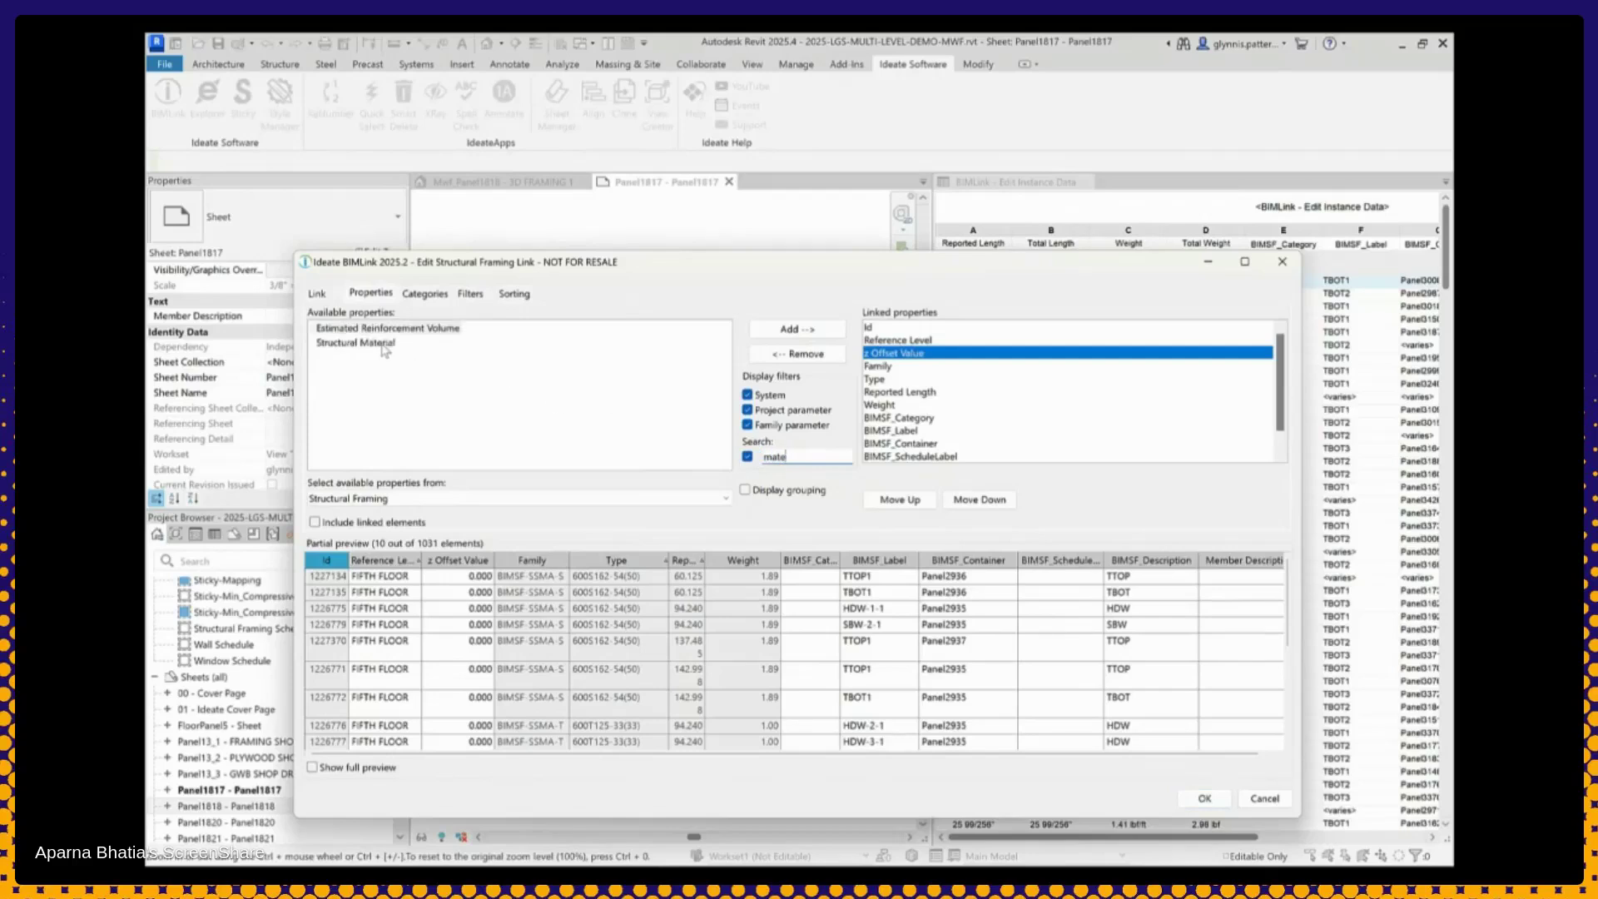
pyautogui.click(384, 343)
pyautogui.click(790, 329)
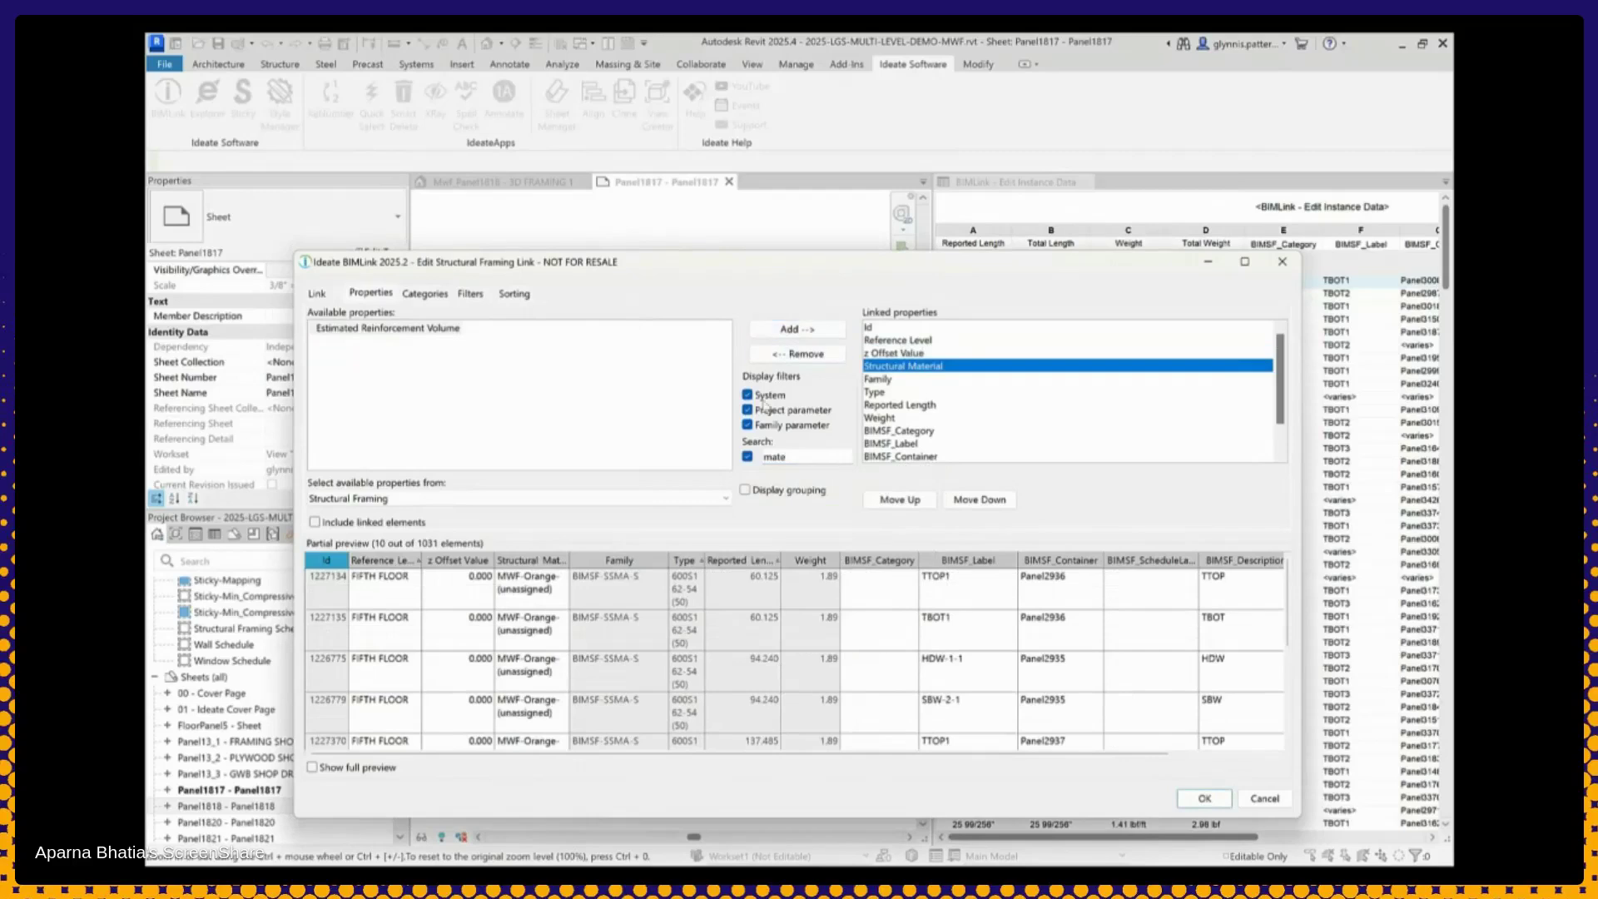
# List the Coordinates - Internal properties available for the link with the search filter turned off
pyautogui.click(598, 502)
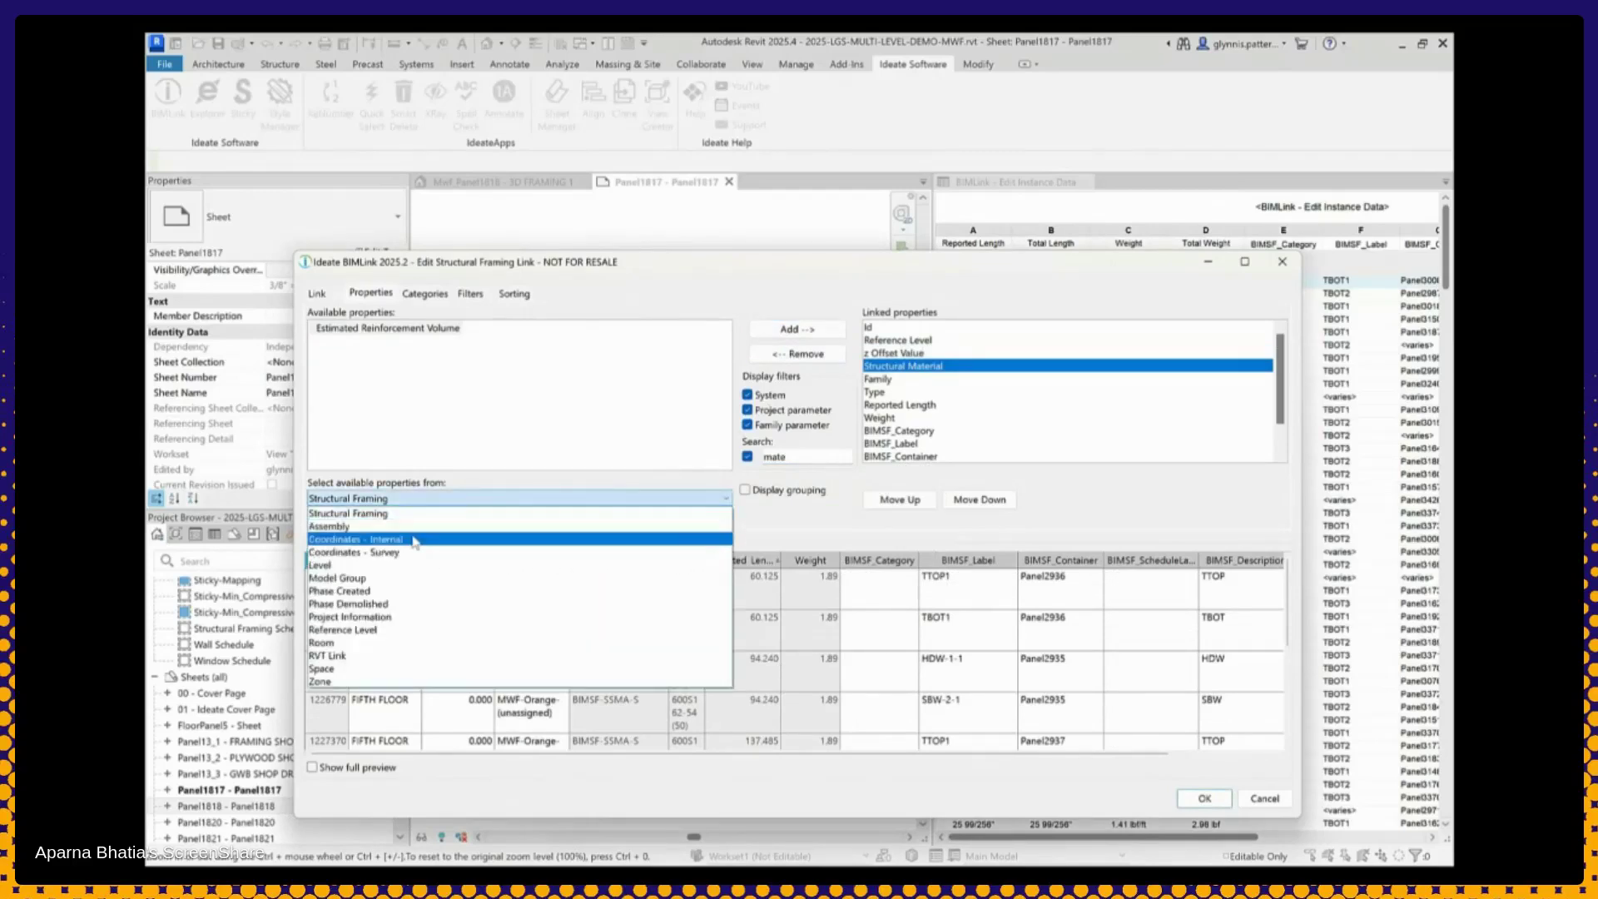
pyautogui.click(414, 540)
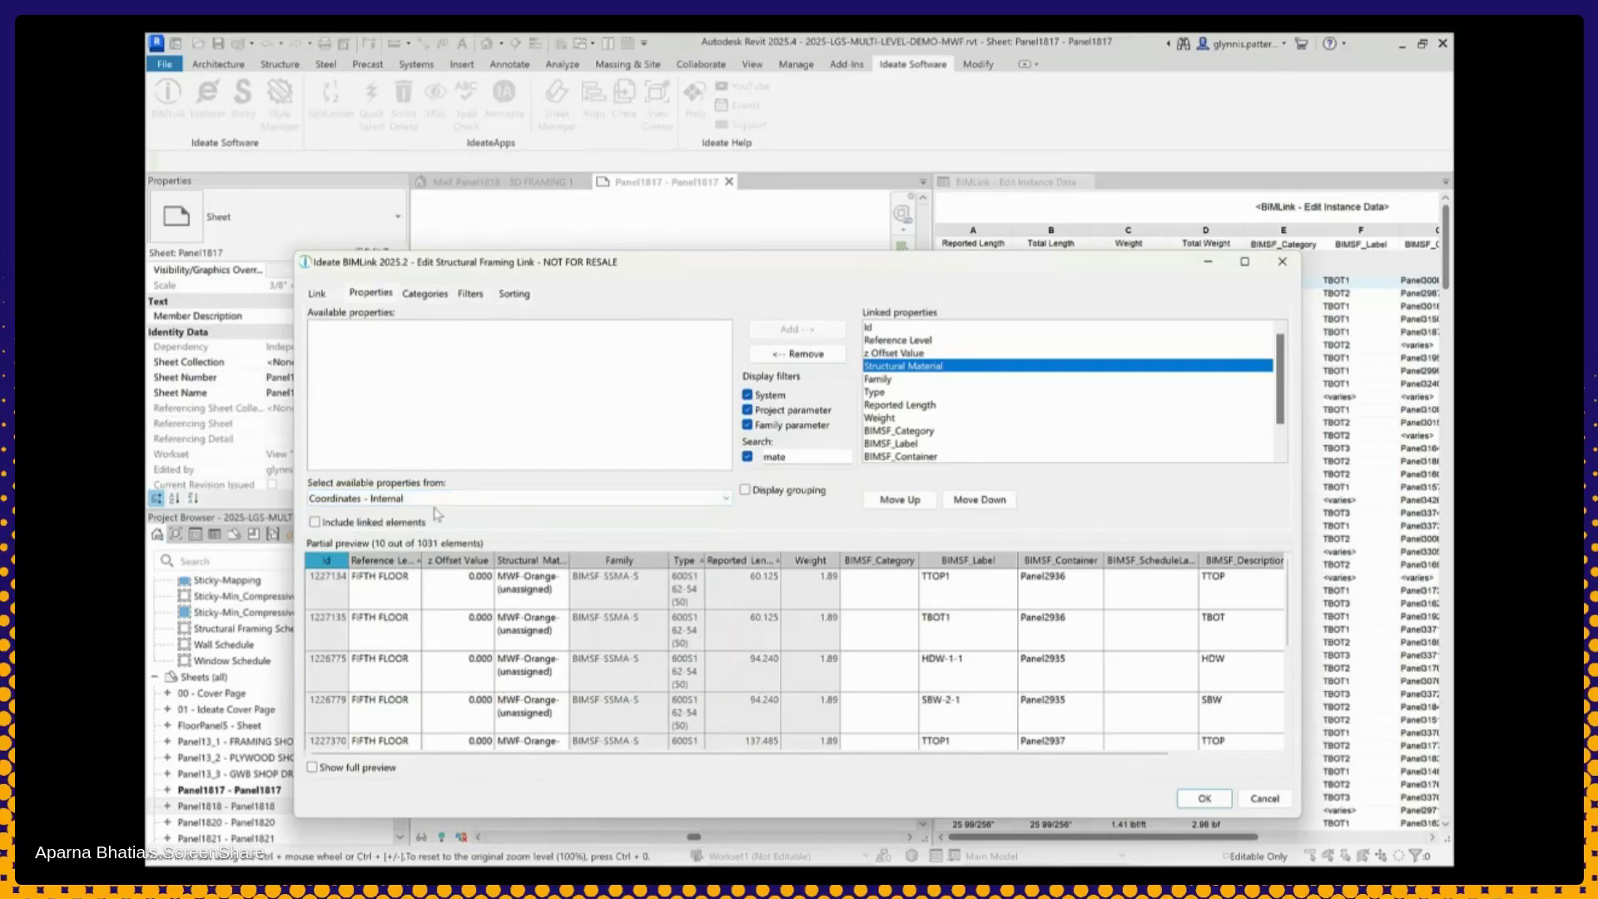
pyautogui.click(747, 456)
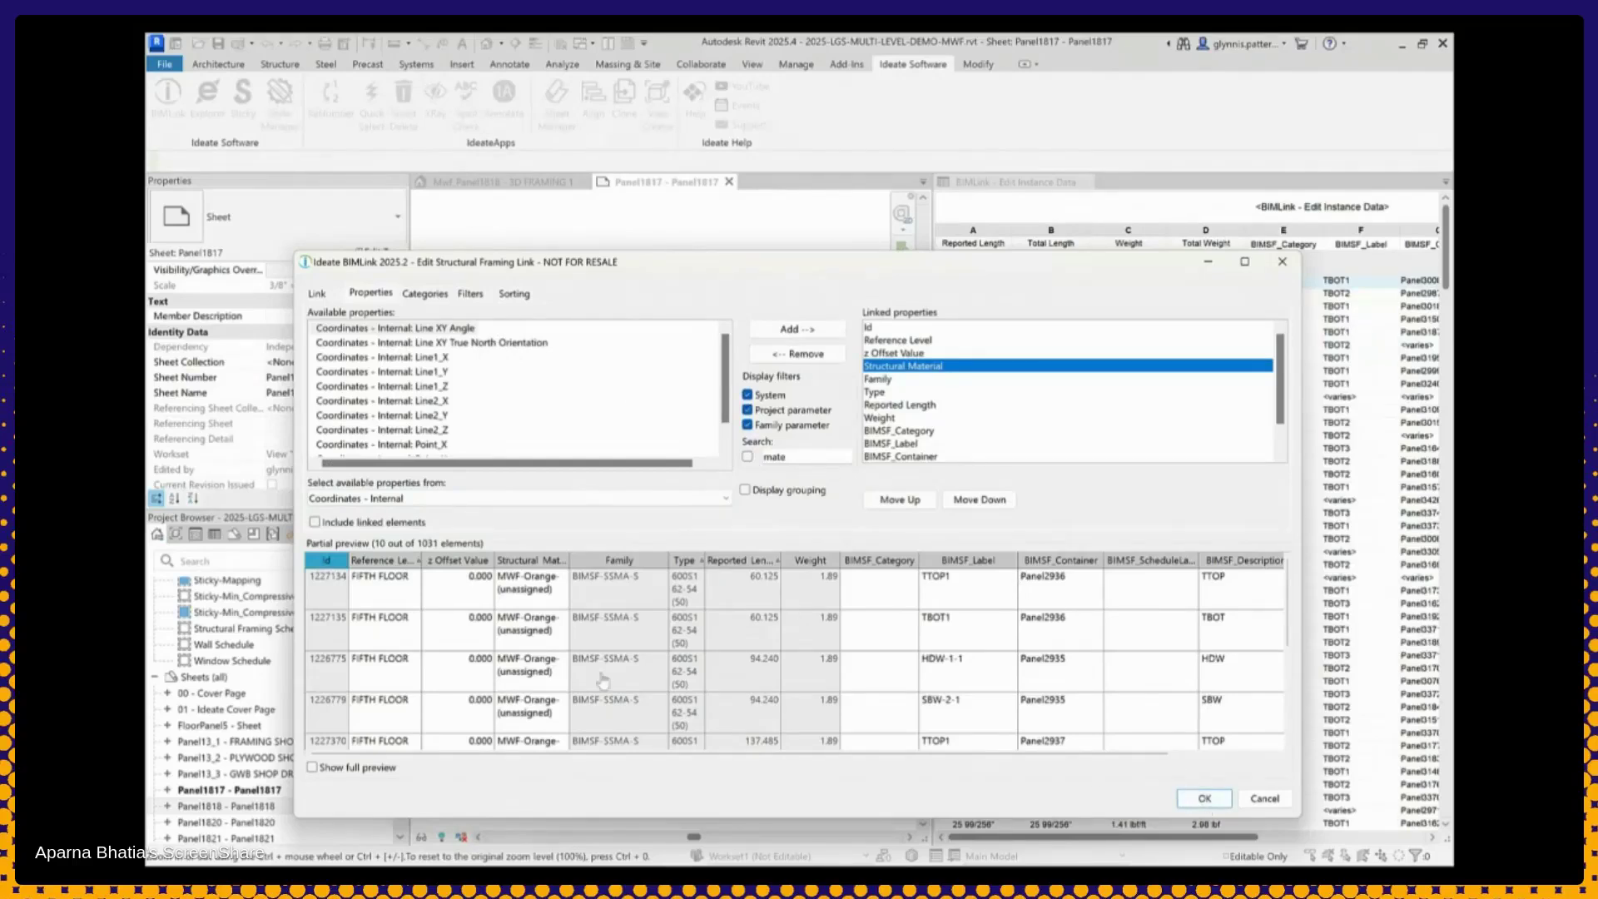
# Set the first previewed member's Structural Material to MWF-Pink-(unassigned) and its Member Description to "test", and accept the link
pyautogui.doubleClick(559, 592)
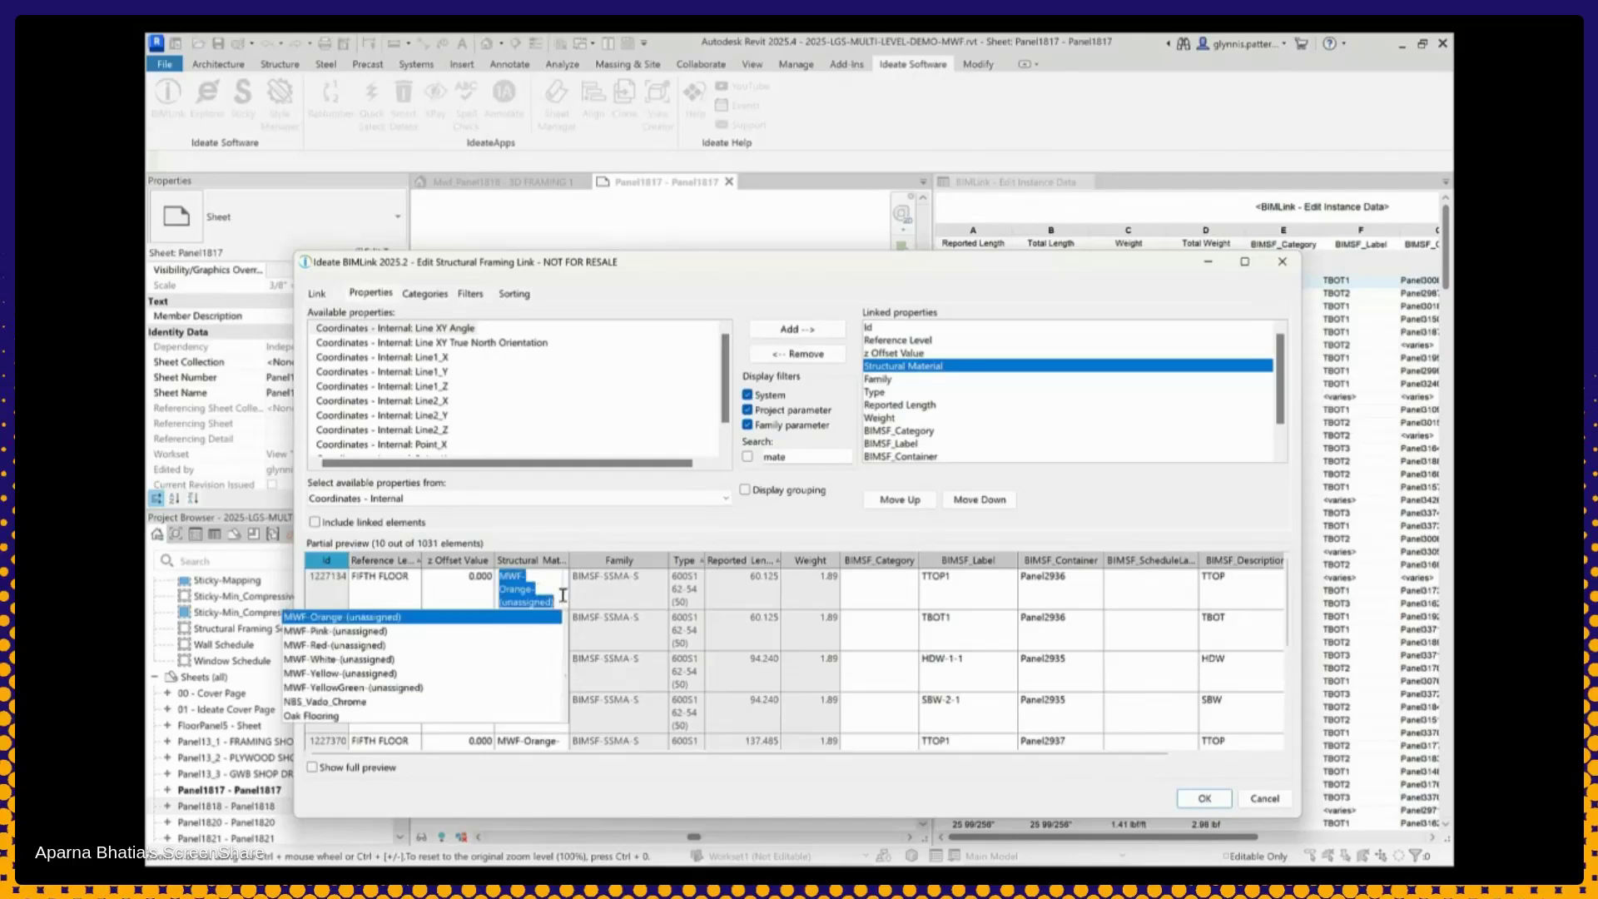
pyautogui.click(381, 632)
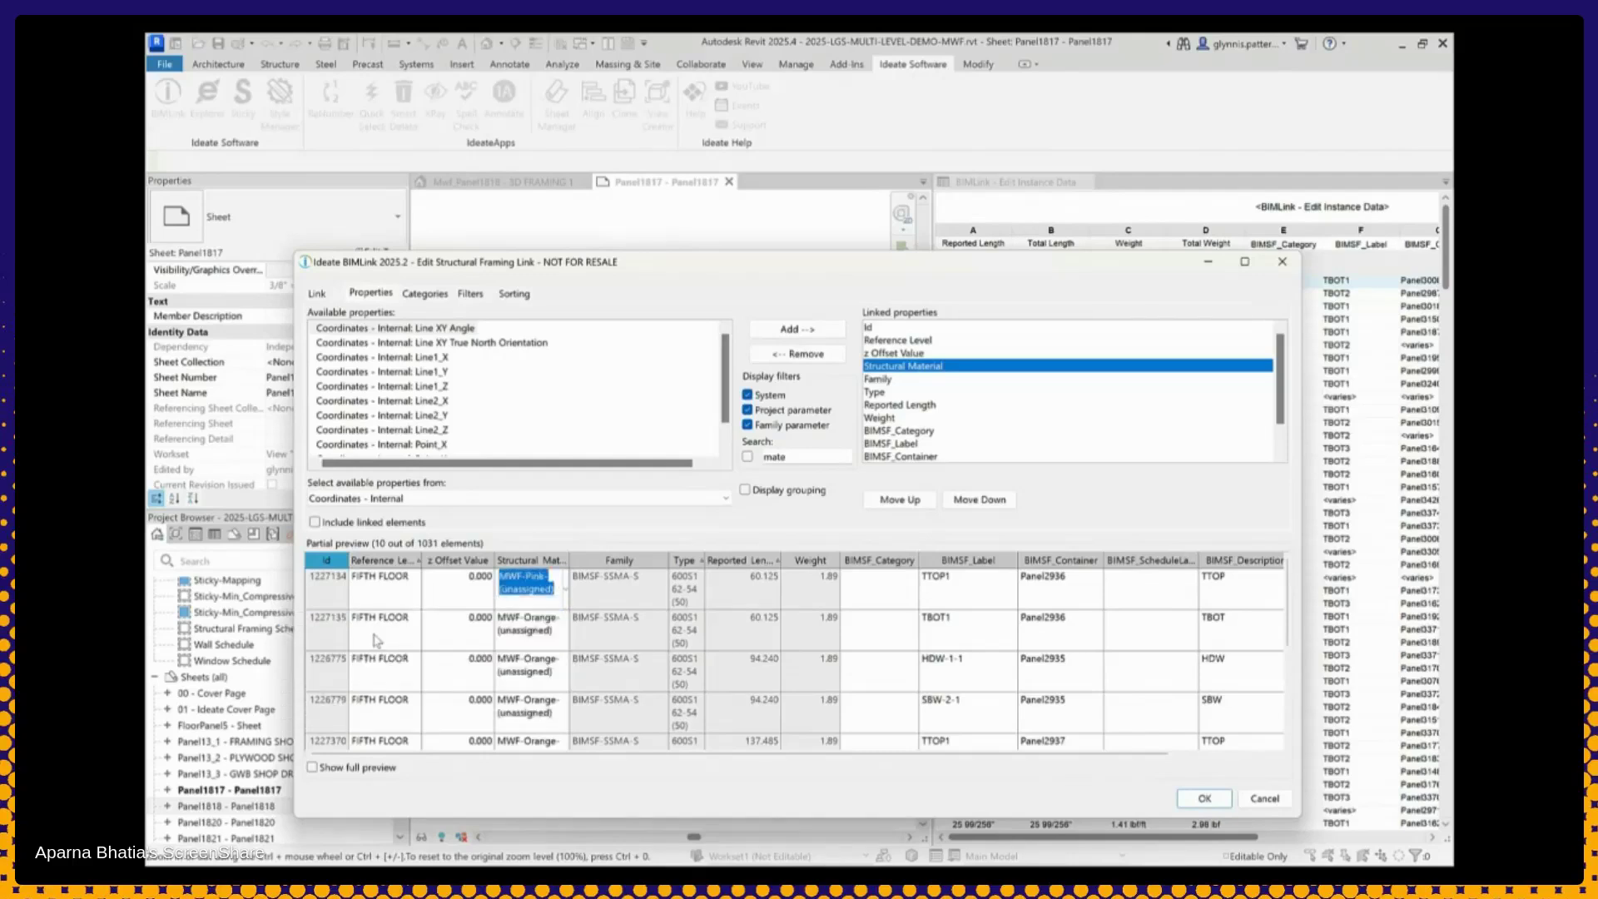
pyautogui.click(1167, 757)
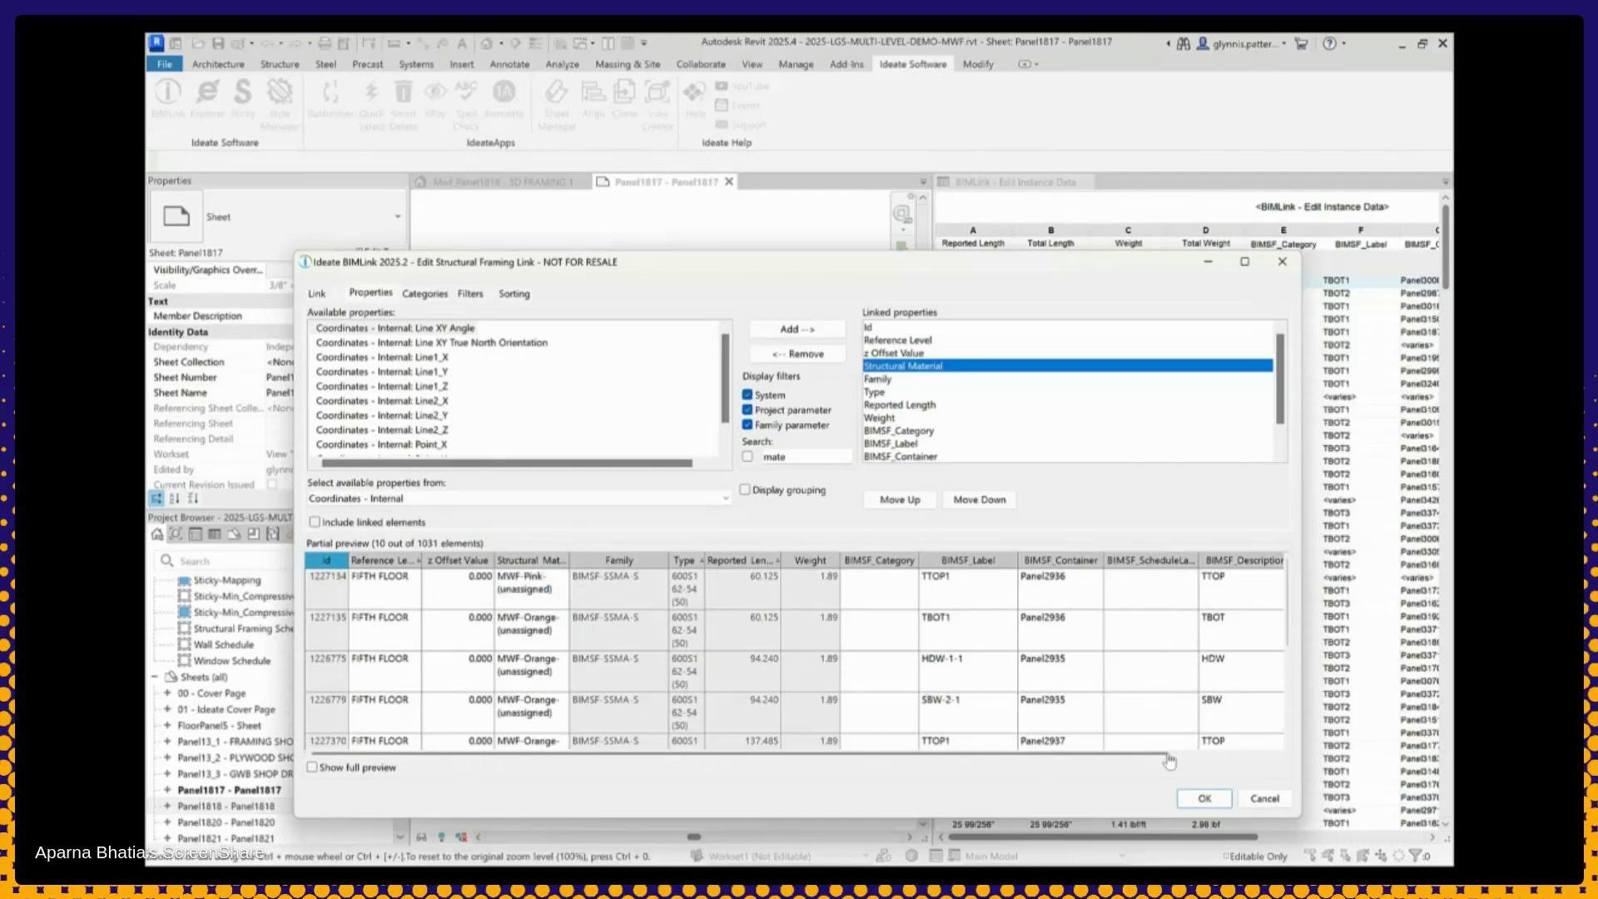
pyautogui.moveTo(1168, 757); pyautogui.dragTo(1326, 741)
pyautogui.click(1294, 753)
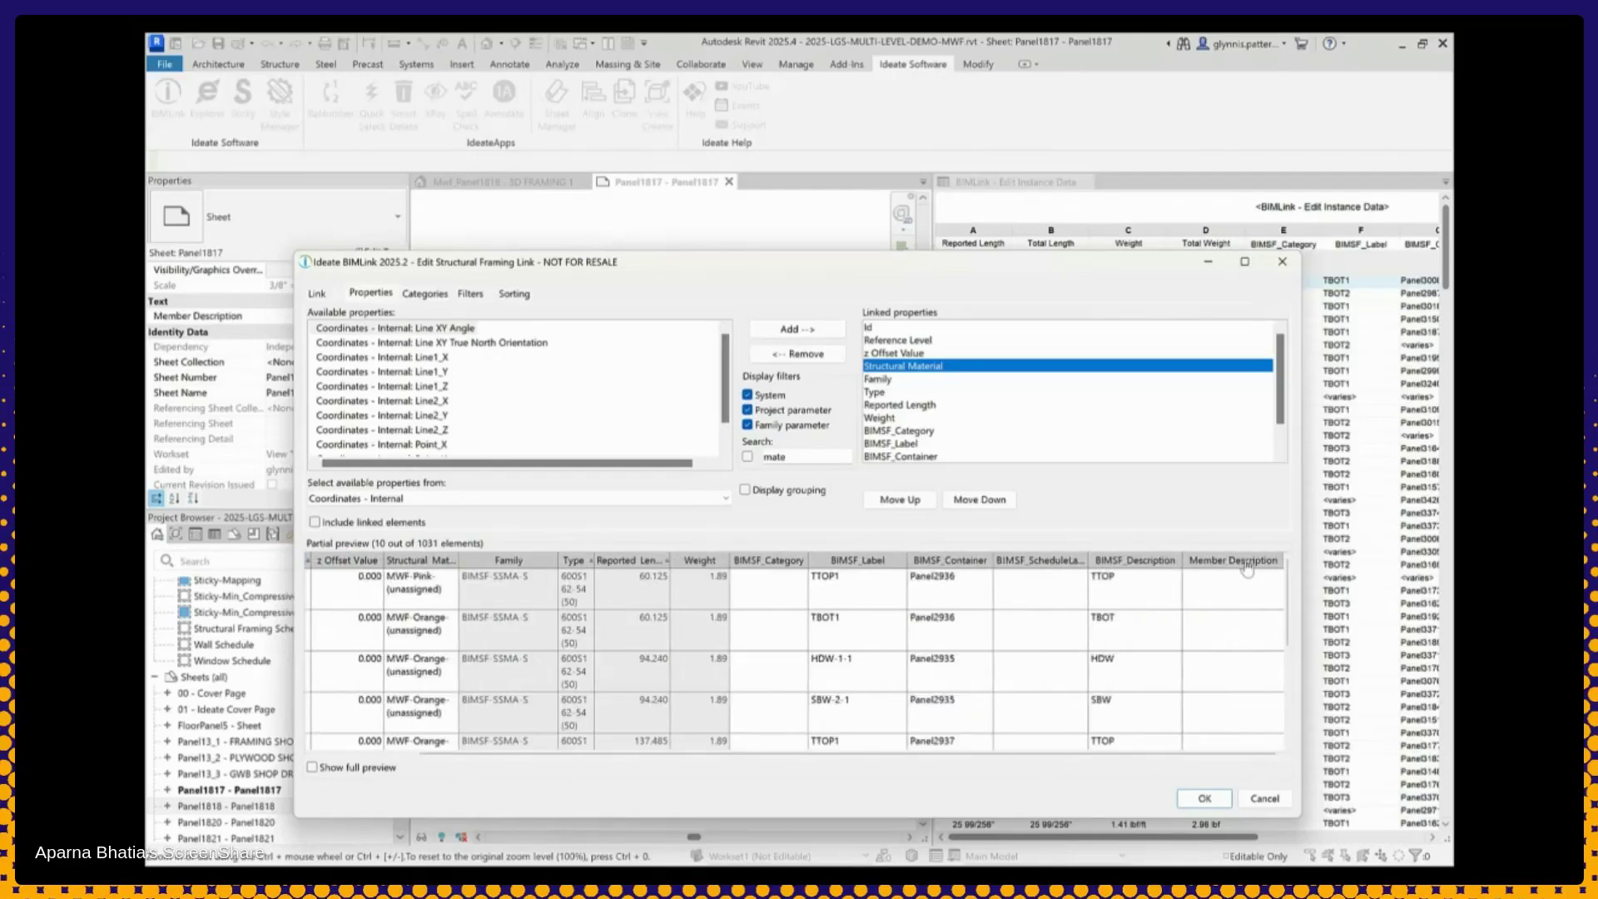
pyautogui.click(1229, 597)
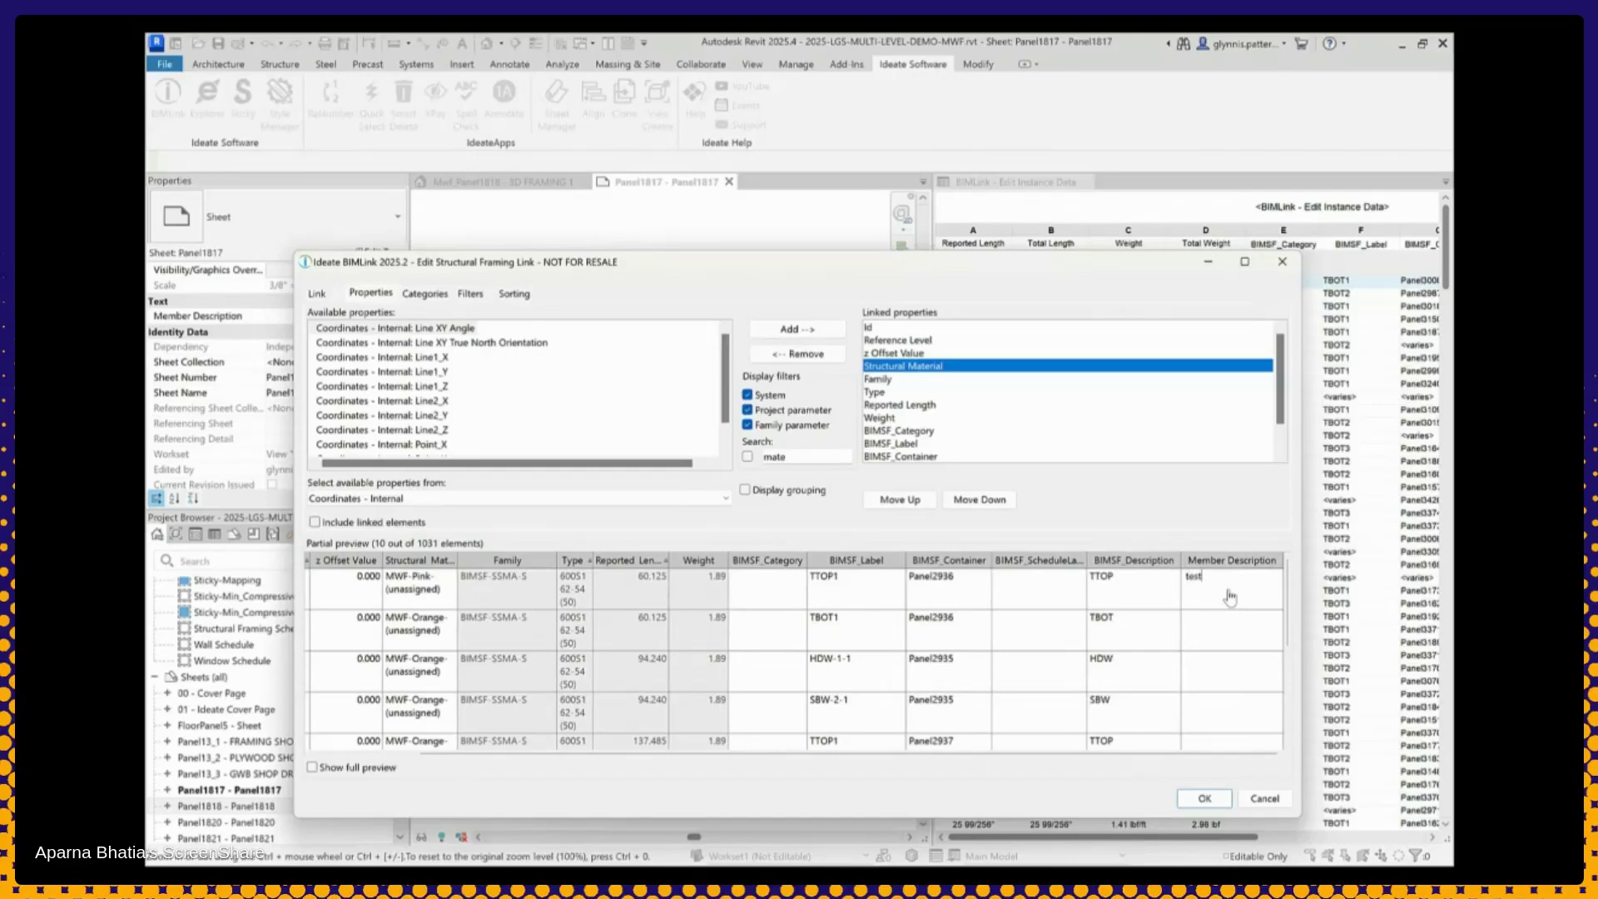
pyautogui.click(1204, 799)
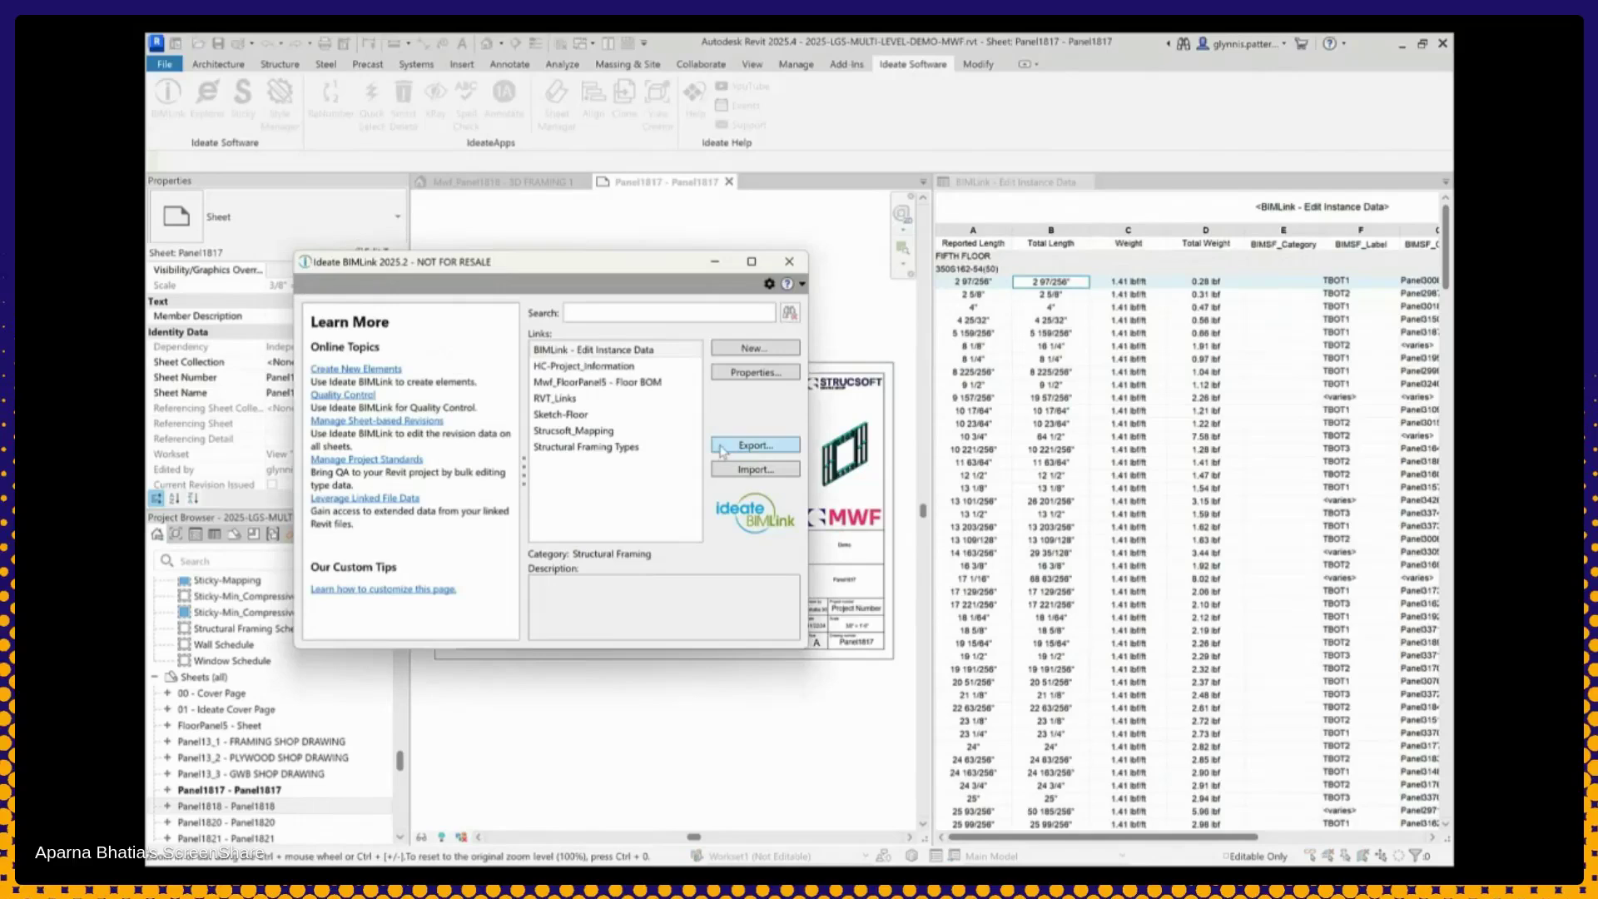
# Export the link to "BIMLink - Edit Instance Data.xlsx", overwriting the existing worksheet
pyautogui.click(725, 448)
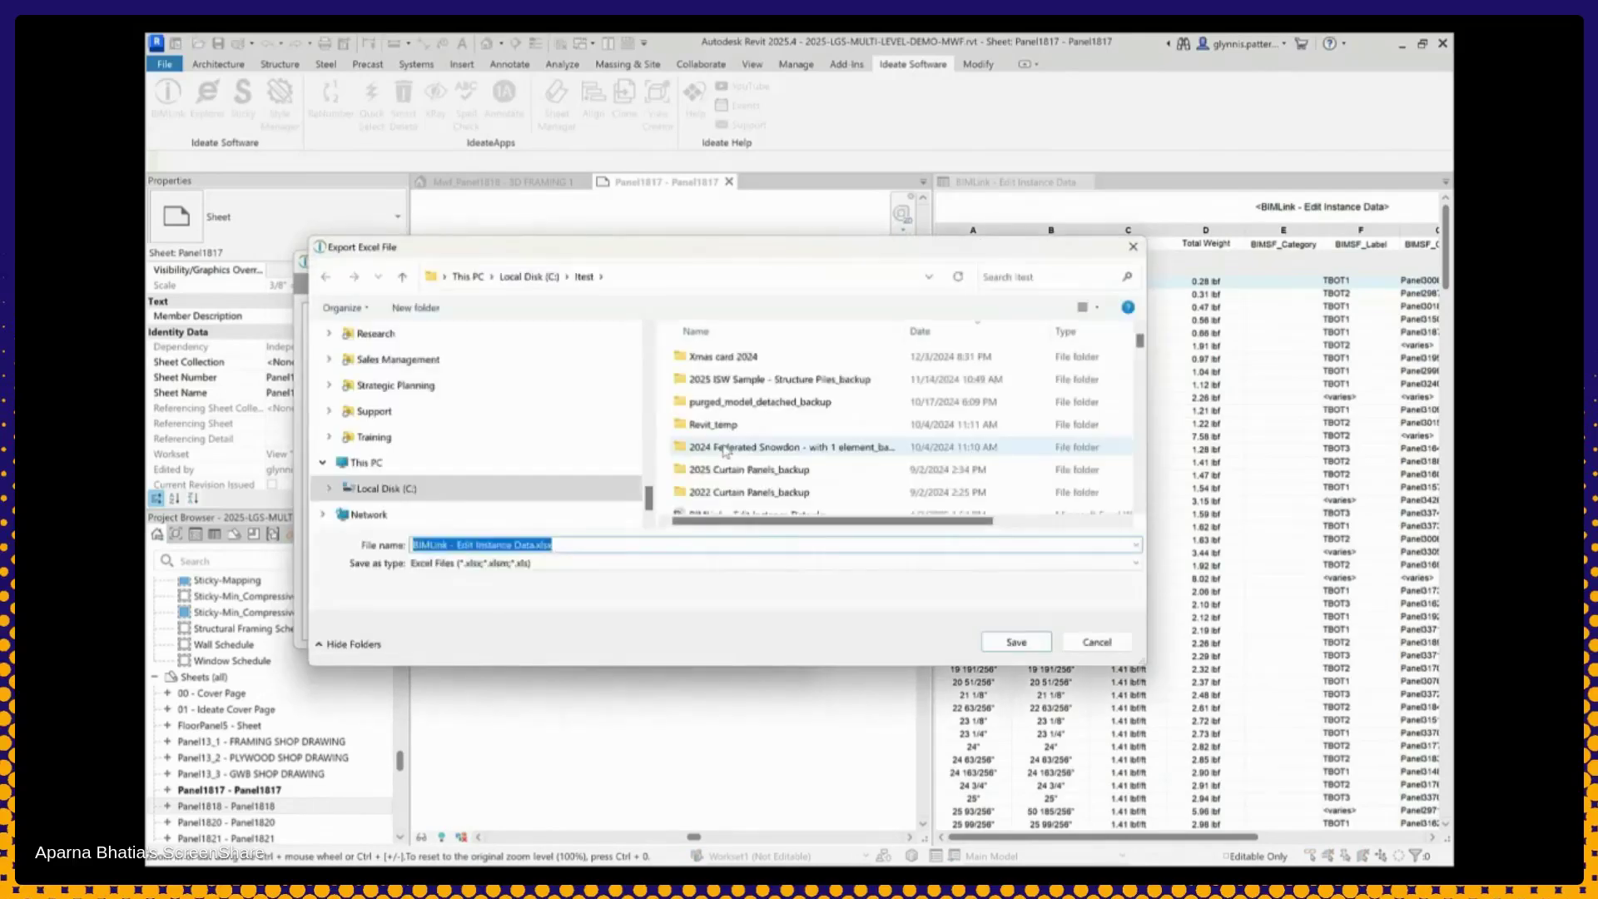
pyautogui.click(1019, 642)
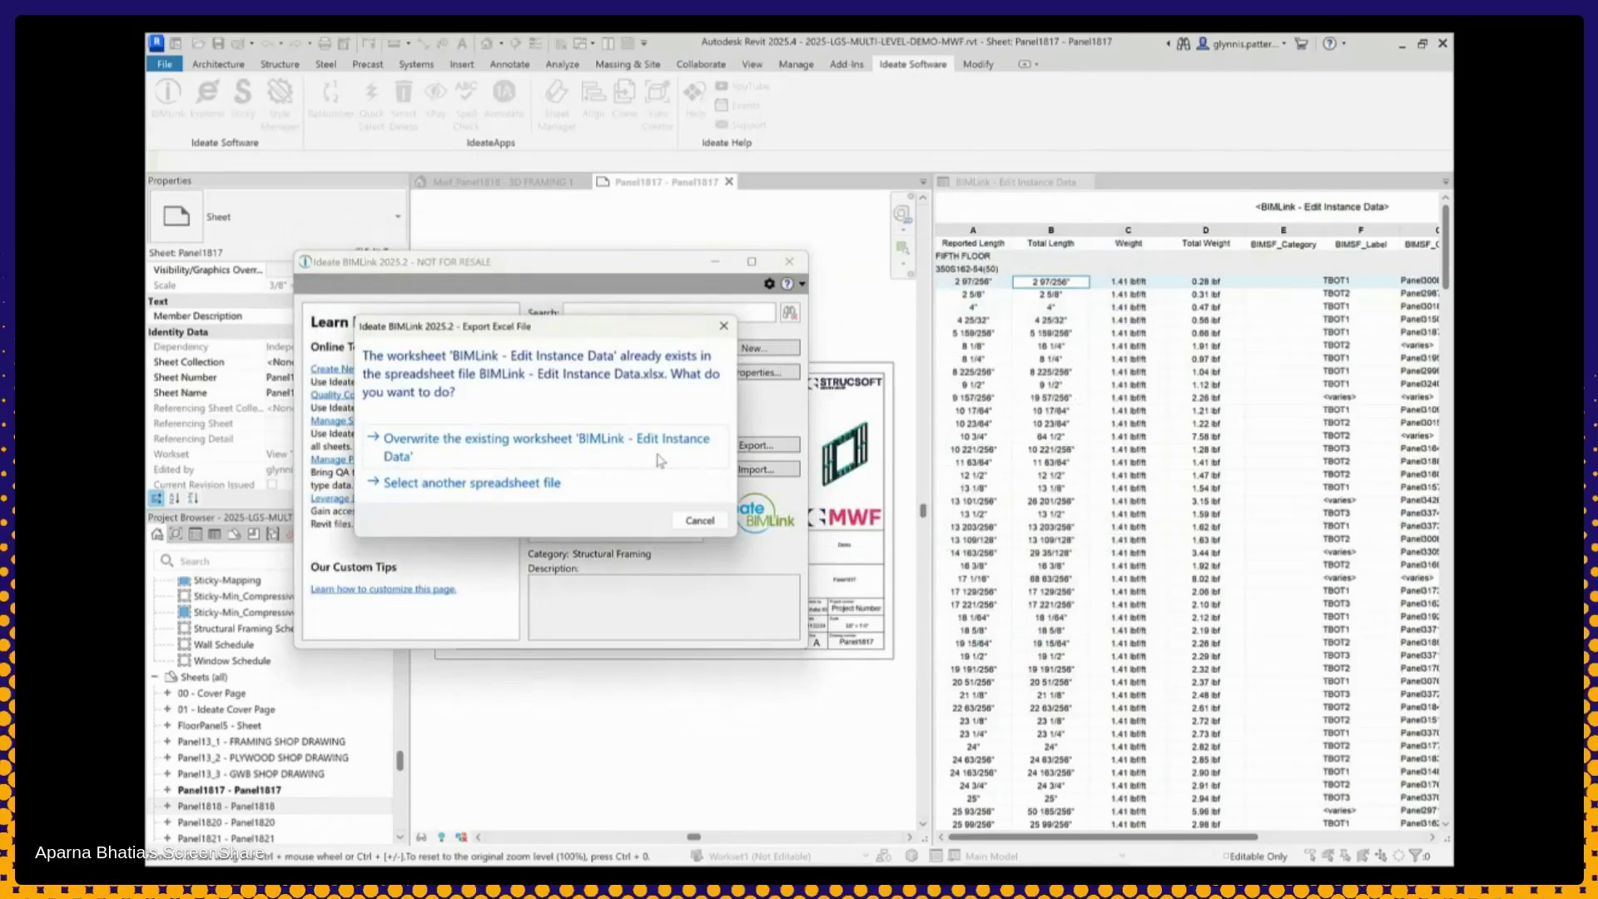
pyautogui.click(660, 458)
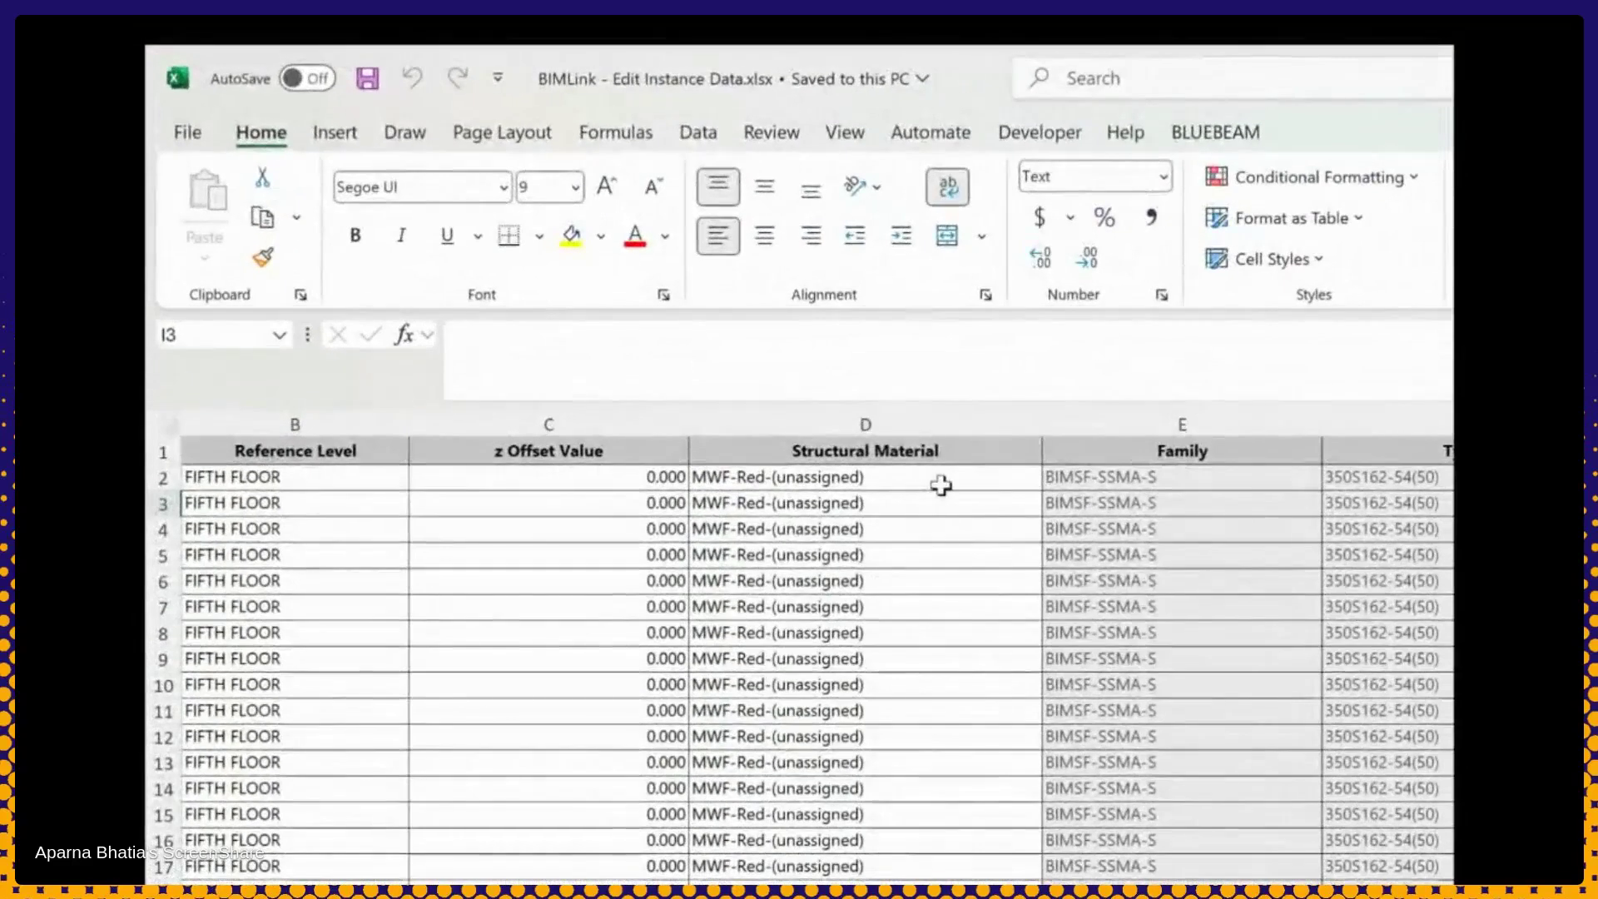
# Set the Structural Material of the first framing member, in cell D2, to MWF-Pink-(unassigned)
pyautogui.click(843, 416)
pyautogui.click(1053, 477)
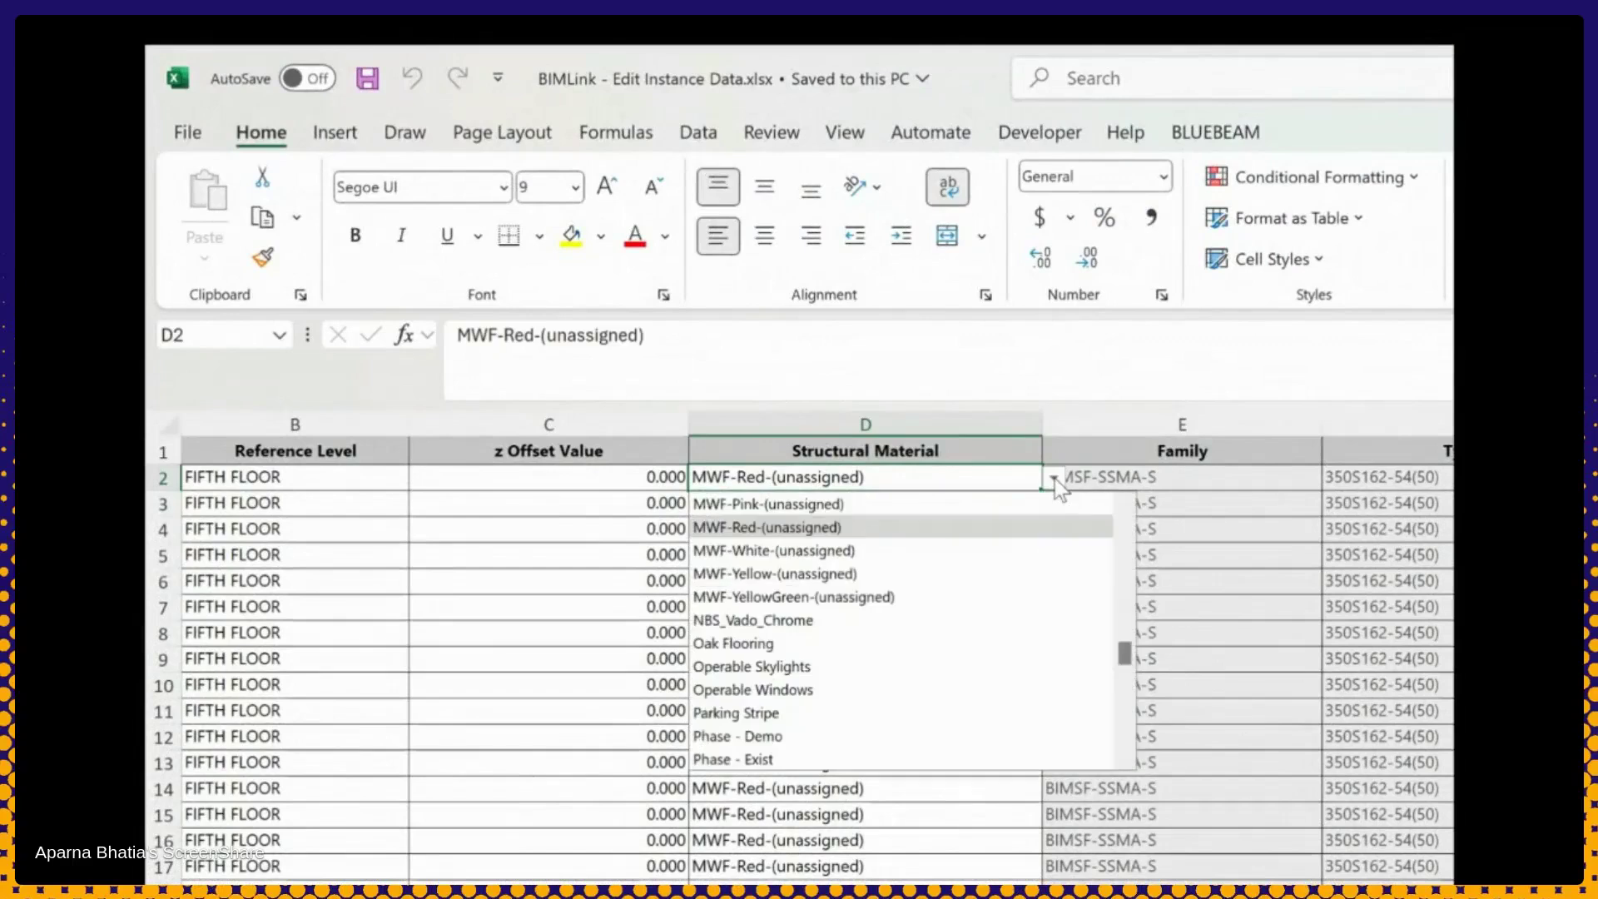
pyautogui.click(853, 504)
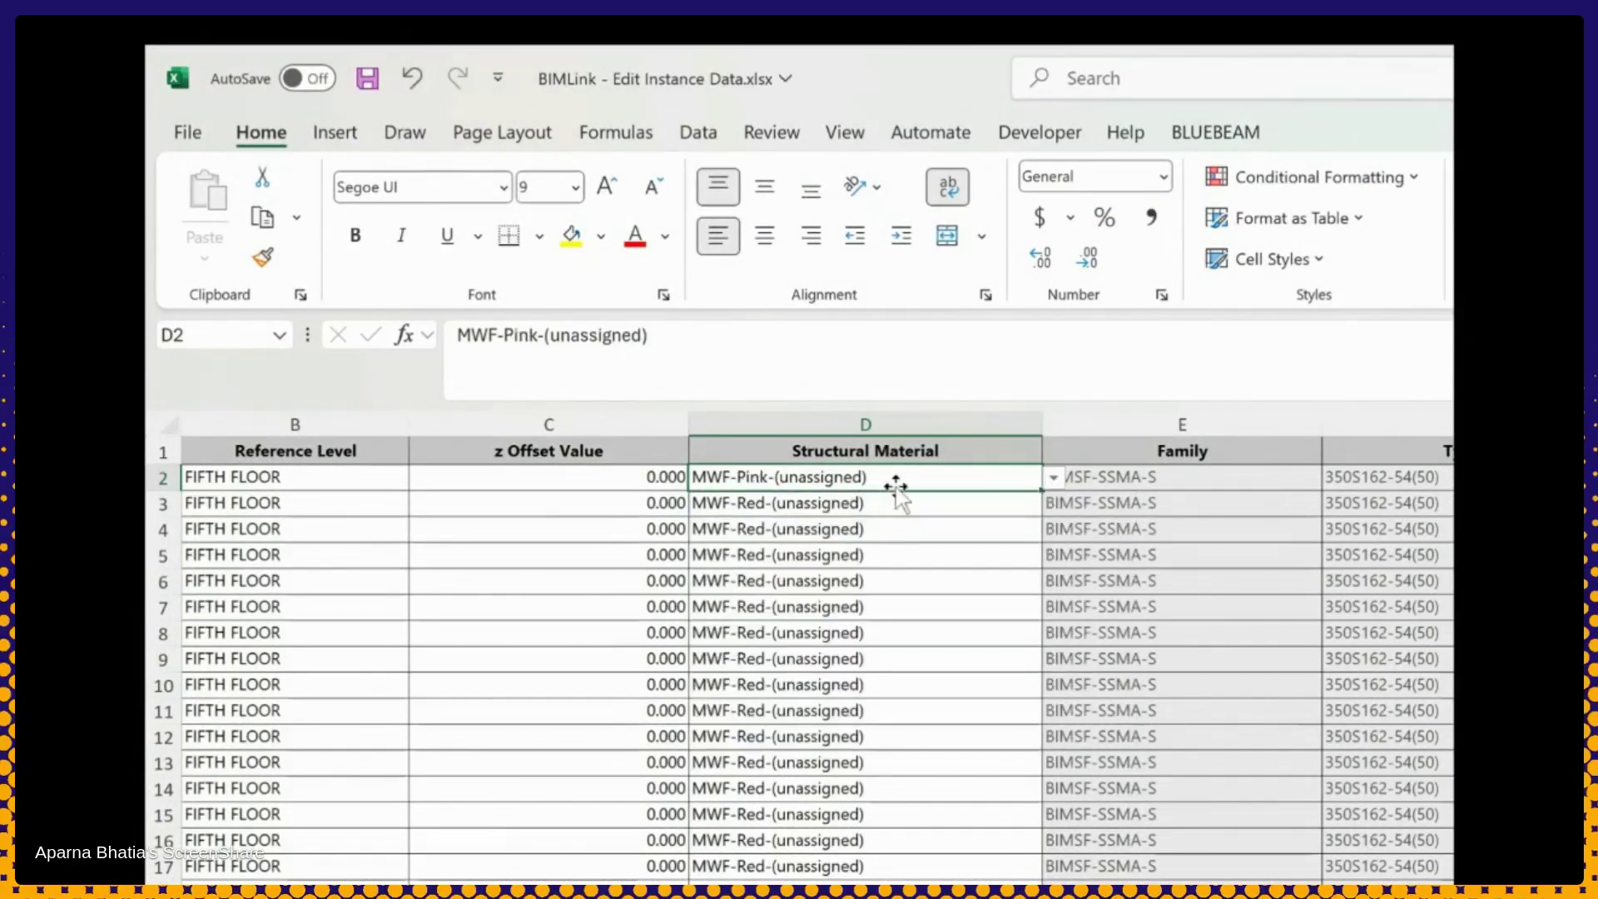
# Copy the MWF-Pink-(unassigned) value from D2 to the members below it in the Structural Material column
pyautogui.click(1029, 500)
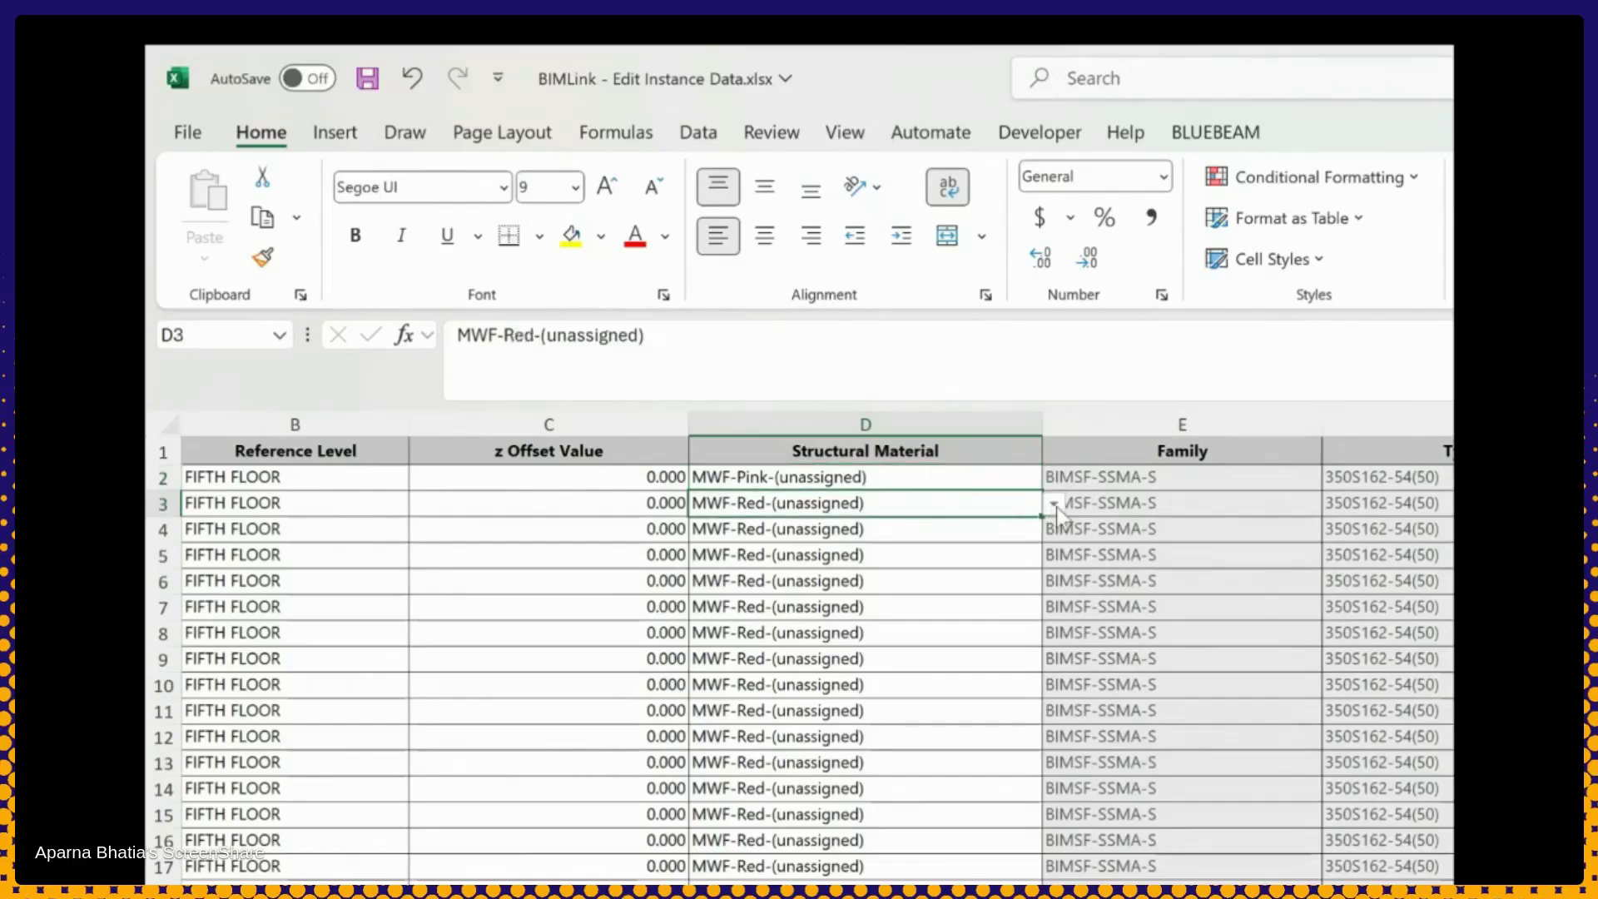
pyautogui.click(1016, 468)
pyautogui.hotkey('ctrl', 'c')
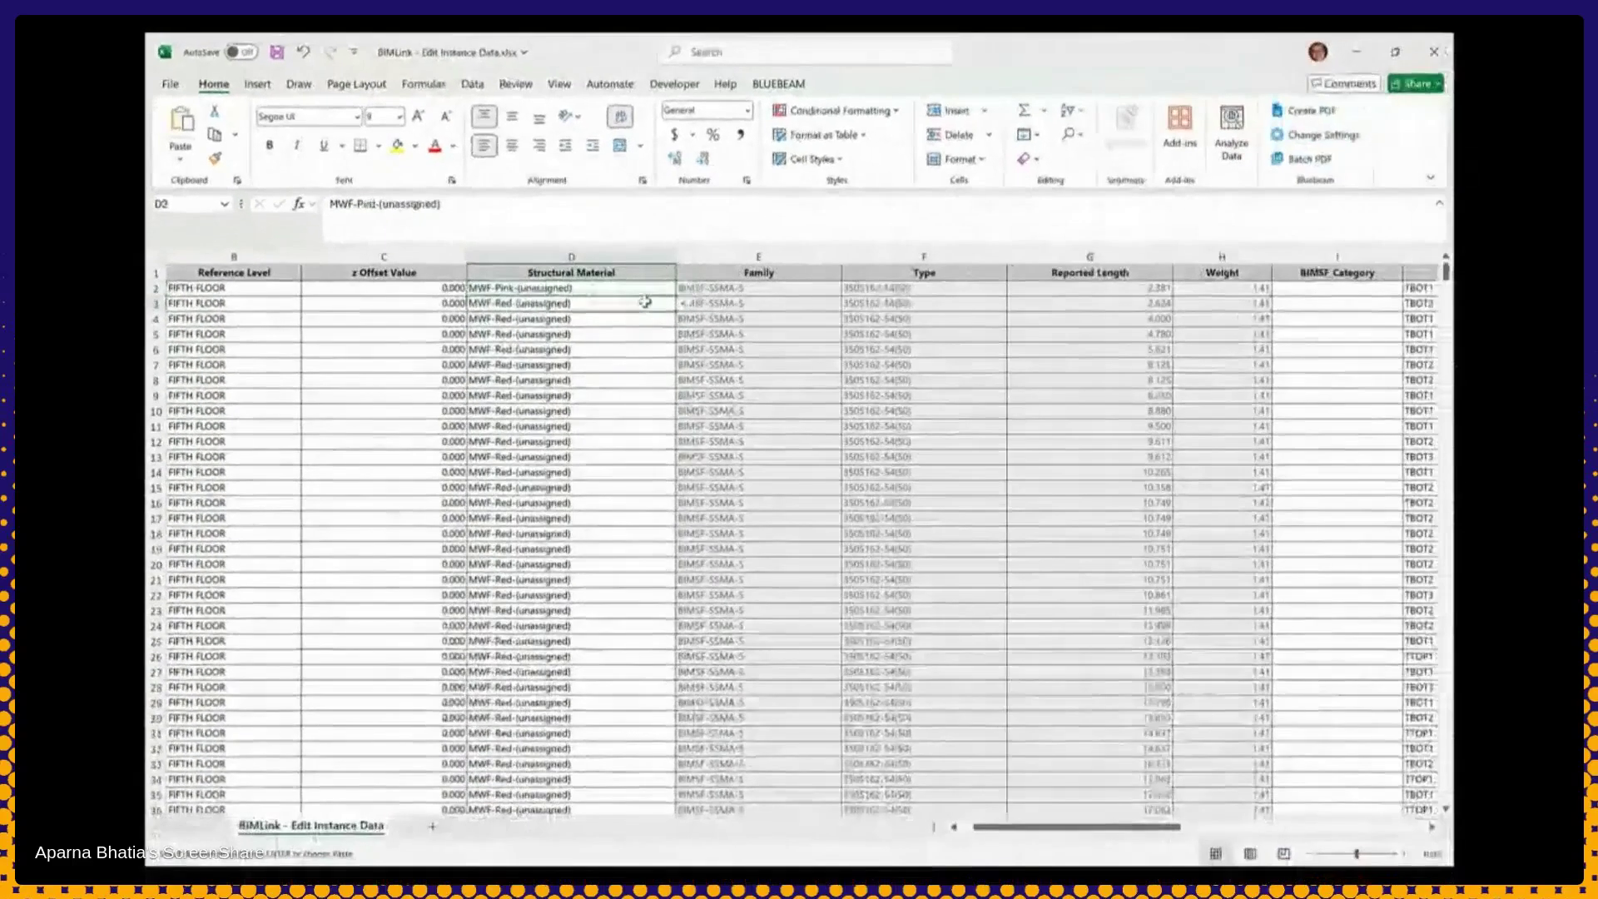
pyautogui.moveTo(657, 312); pyautogui.dragTo(675, 812)
pyautogui.hotkey('ctrl', 'v')
# Enter "test 2" and "test 3" as Member Description in the two cells directly below "test" in column N
pyautogui.moveTo(1030, 827); pyautogui.dragTo(1157, 820)
pyautogui.moveTo(1445, 271); pyautogui.dragTo(1445, 598)
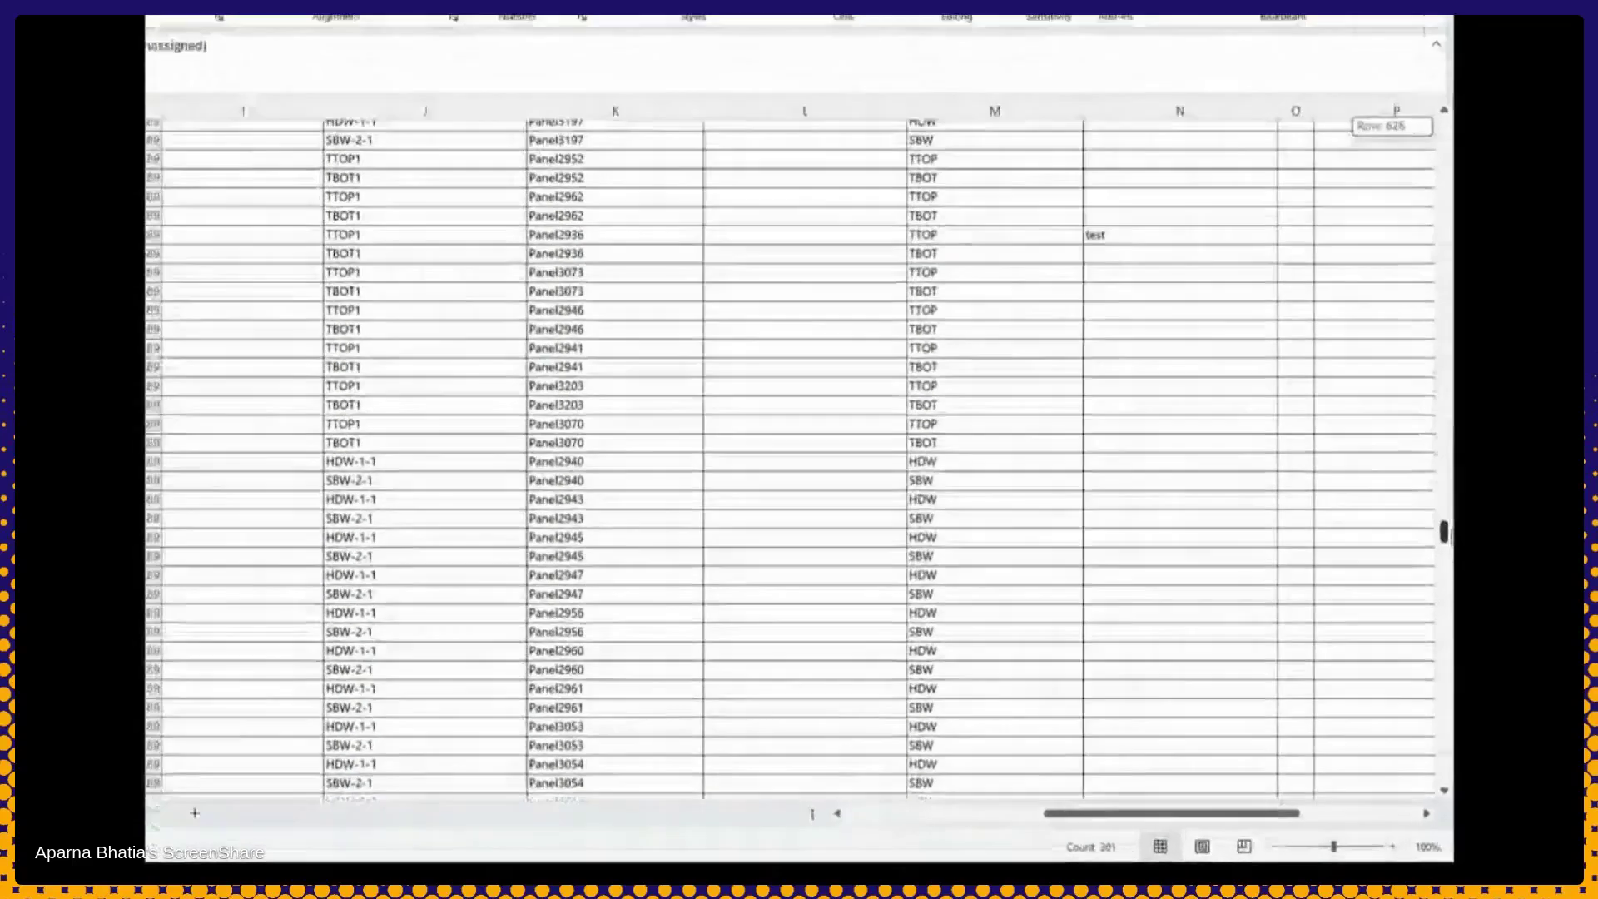
pyautogui.click(1180, 240)
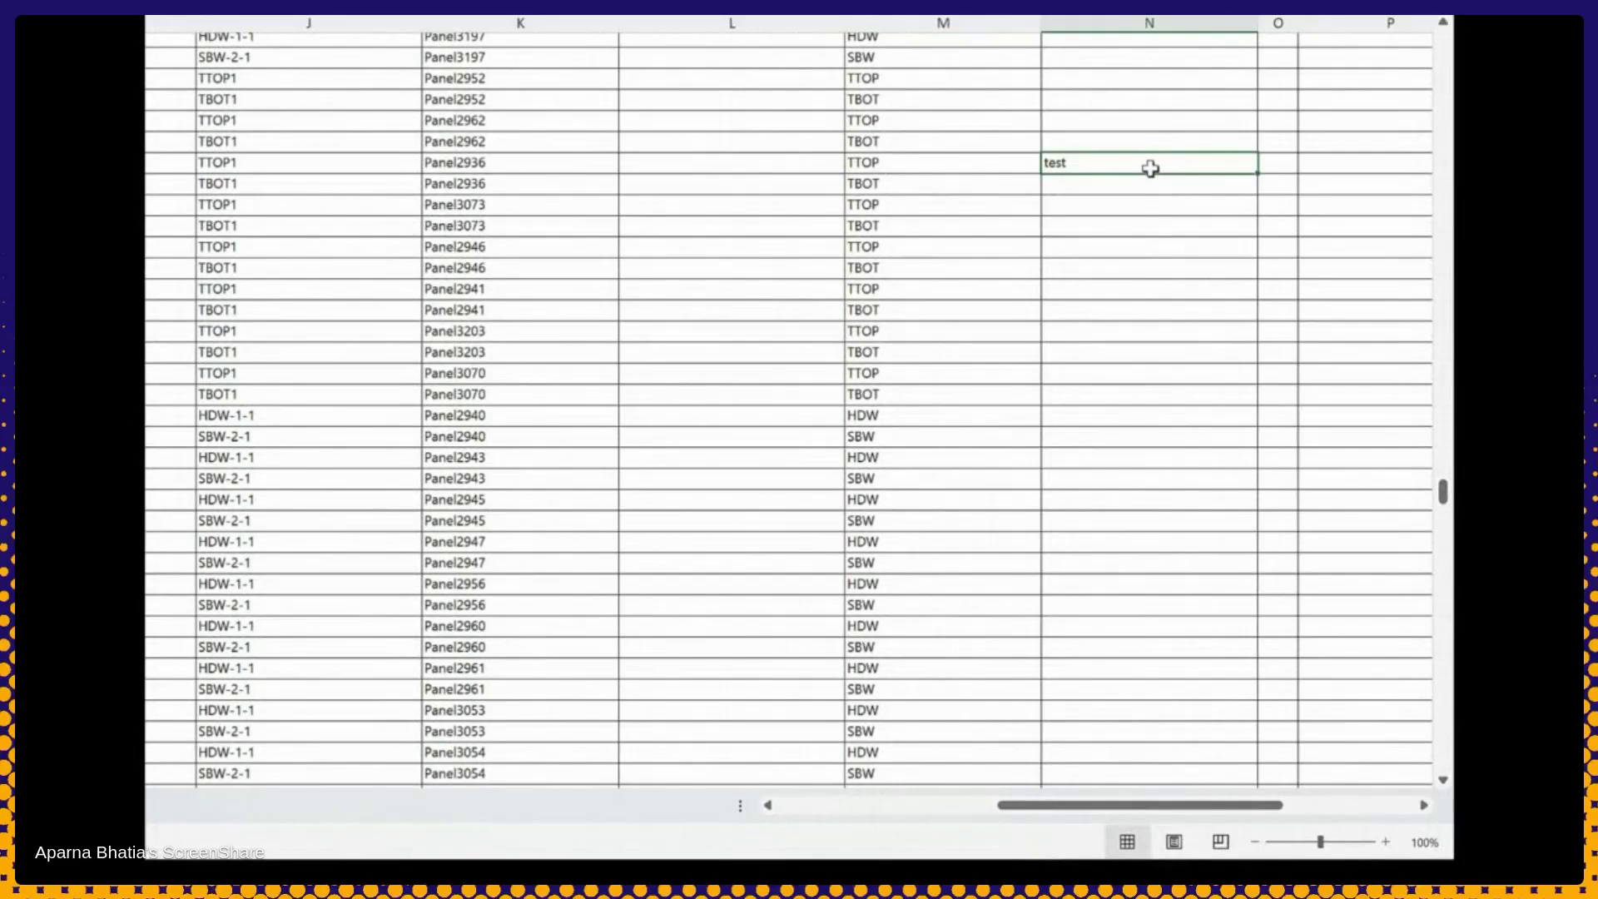
pyautogui.click(1115, 191)
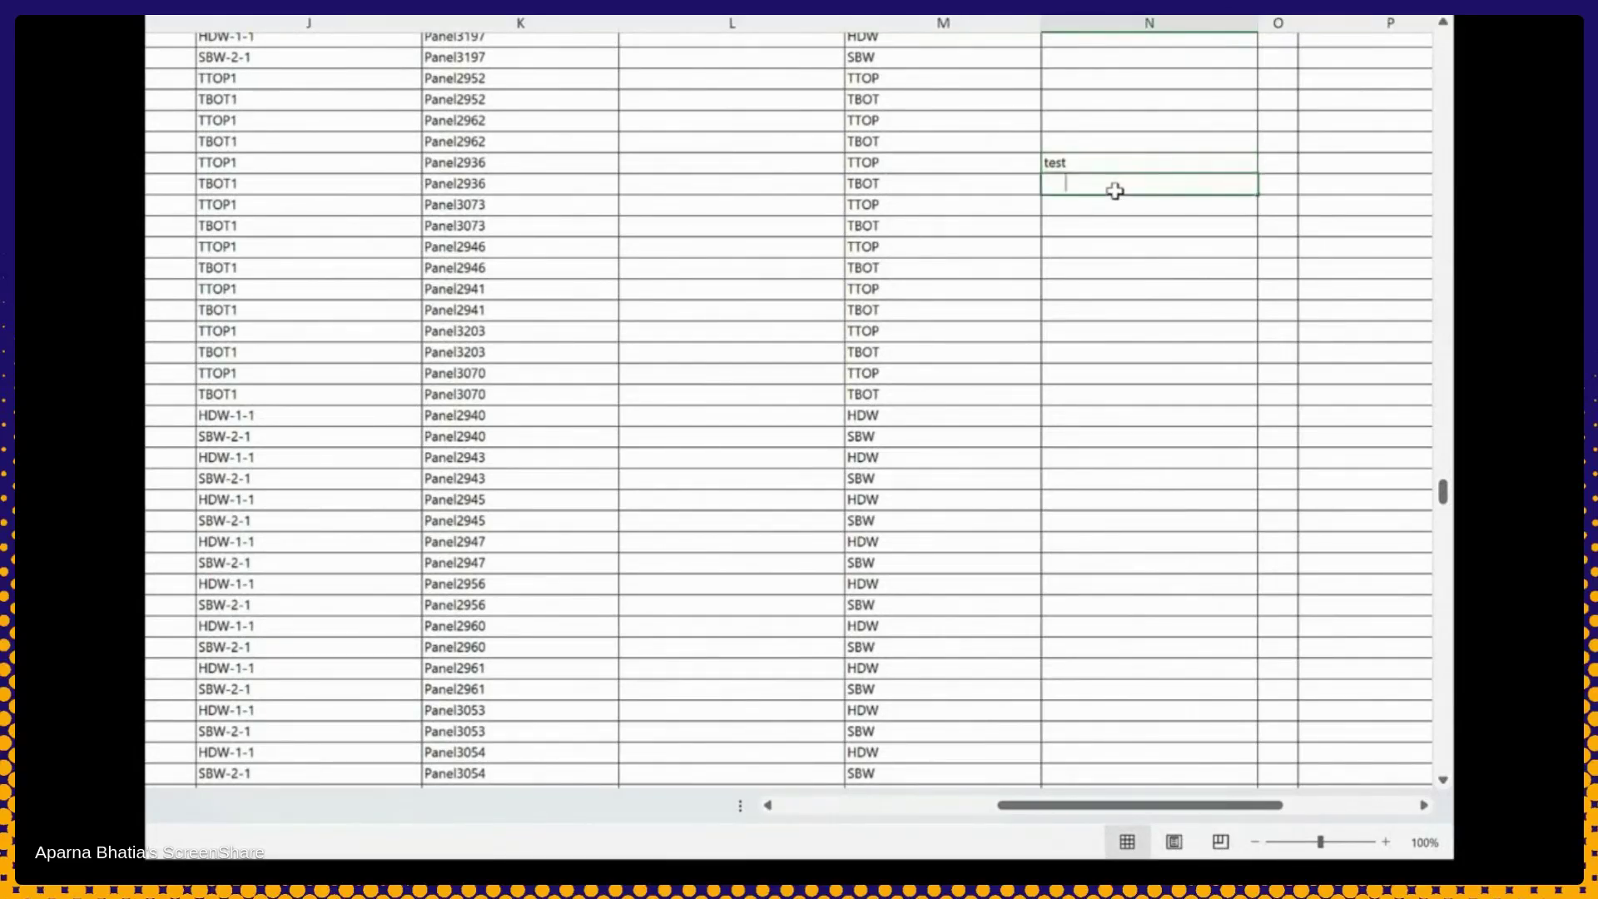
pyautogui.write('test')
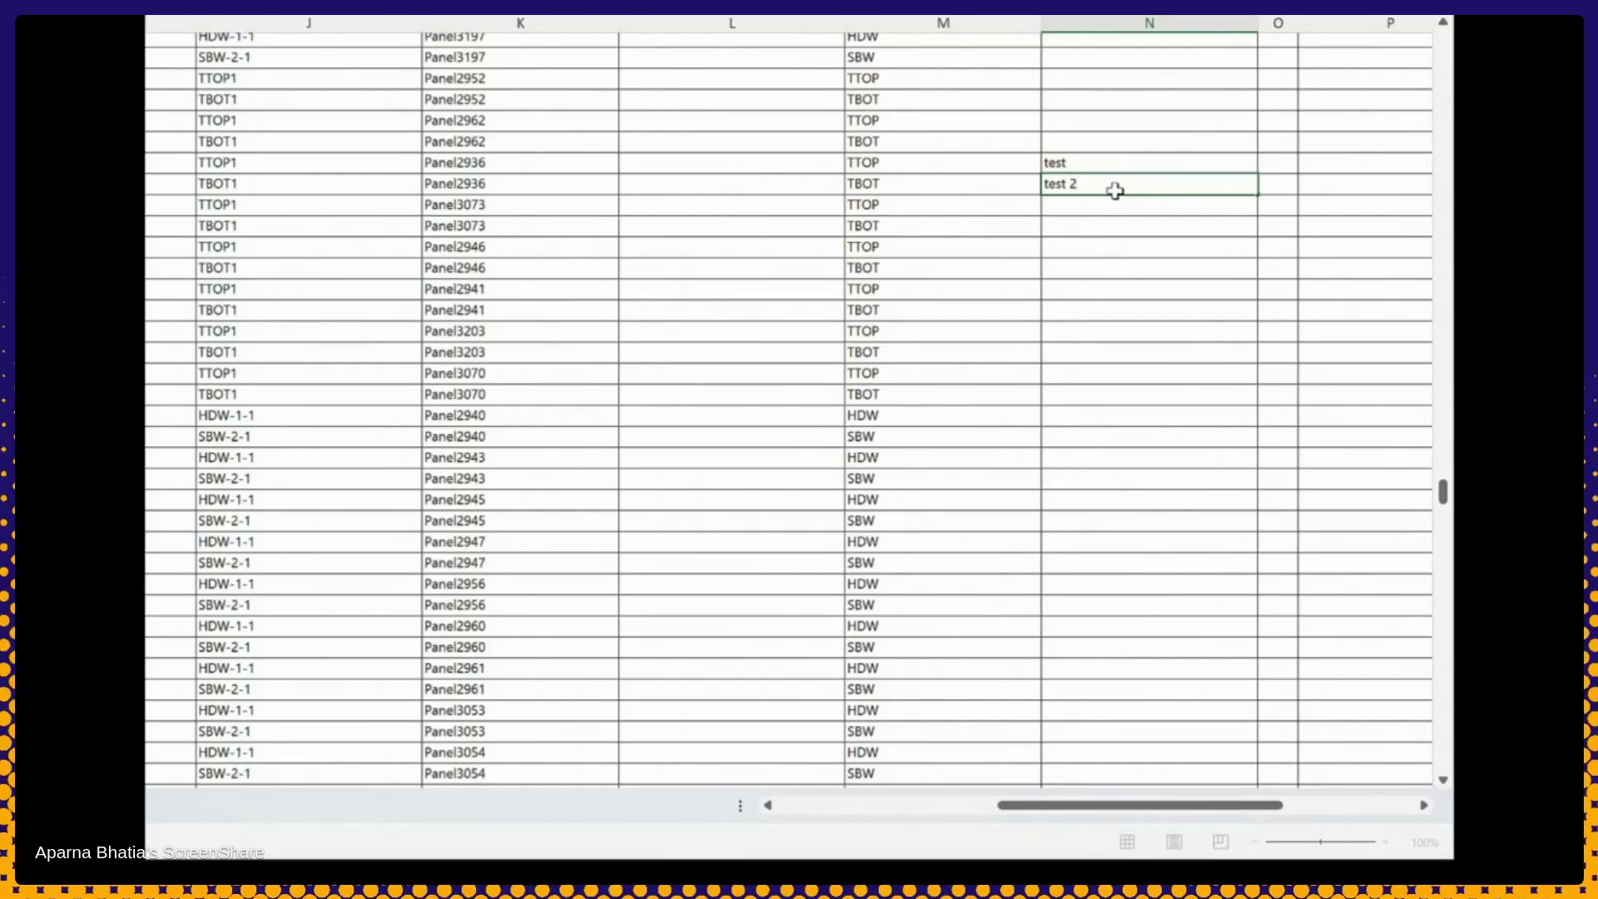
pyautogui.write(' 2')
pyautogui.press('Return')
pyautogui.write('test 3')
pyautogui.press('Return')
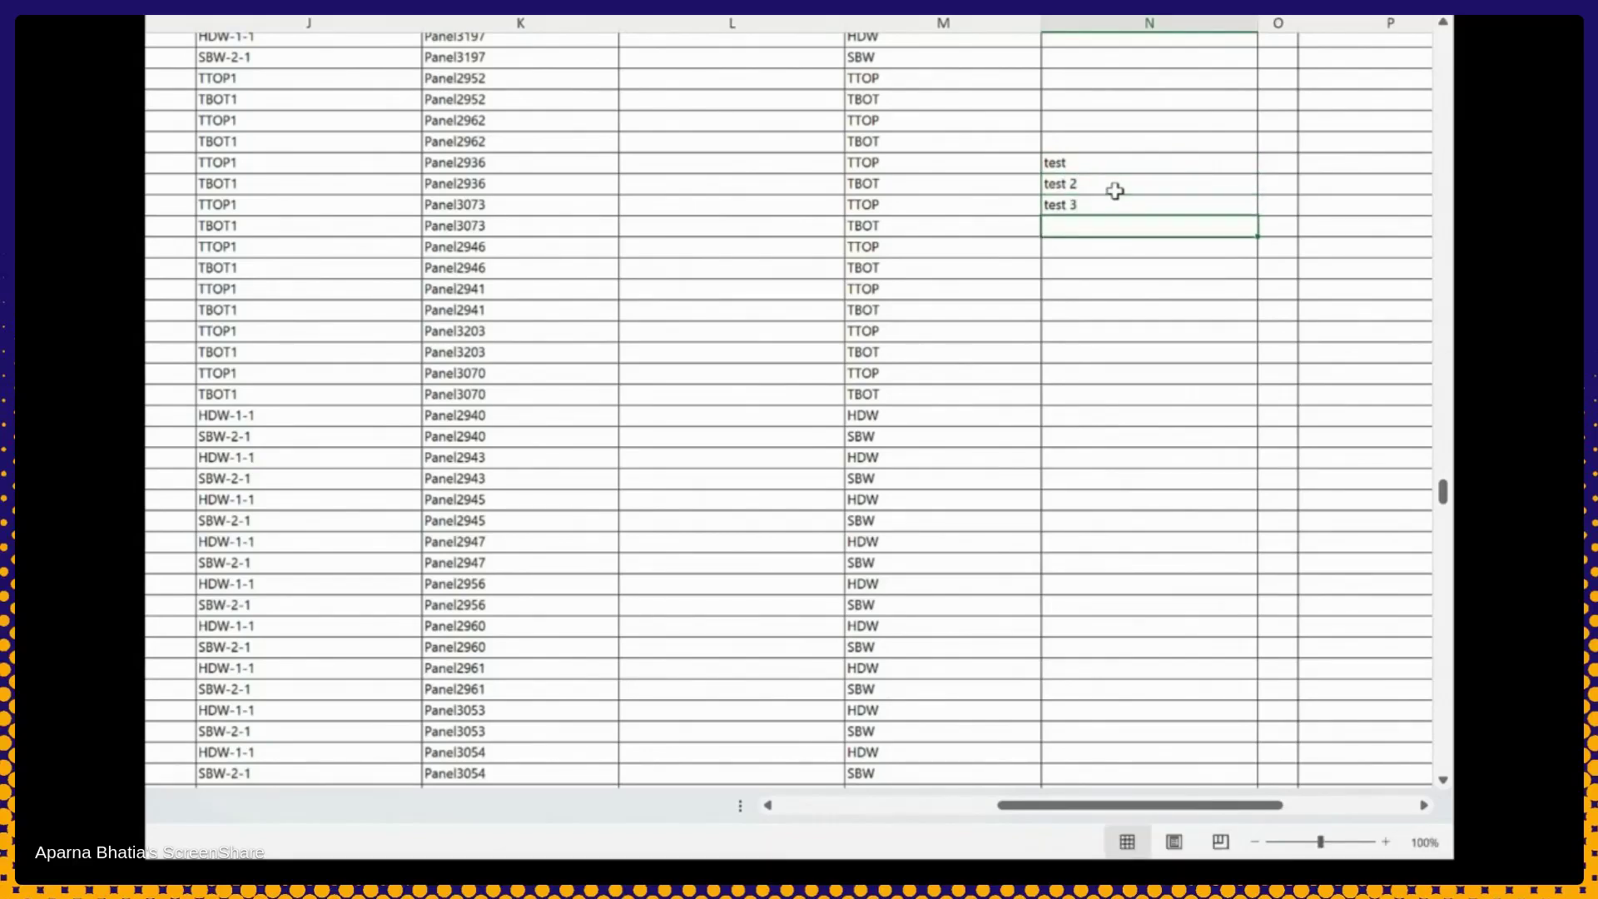
# Extend the numbered Member Description series from "test 2" down to "test 14", and close the workbook with its changes saved
pyautogui.moveTo(1110, 189); pyautogui.dragTo(1106, 206)
pyautogui.moveTo(1261, 215); pyautogui.dragTo(1223, 442)
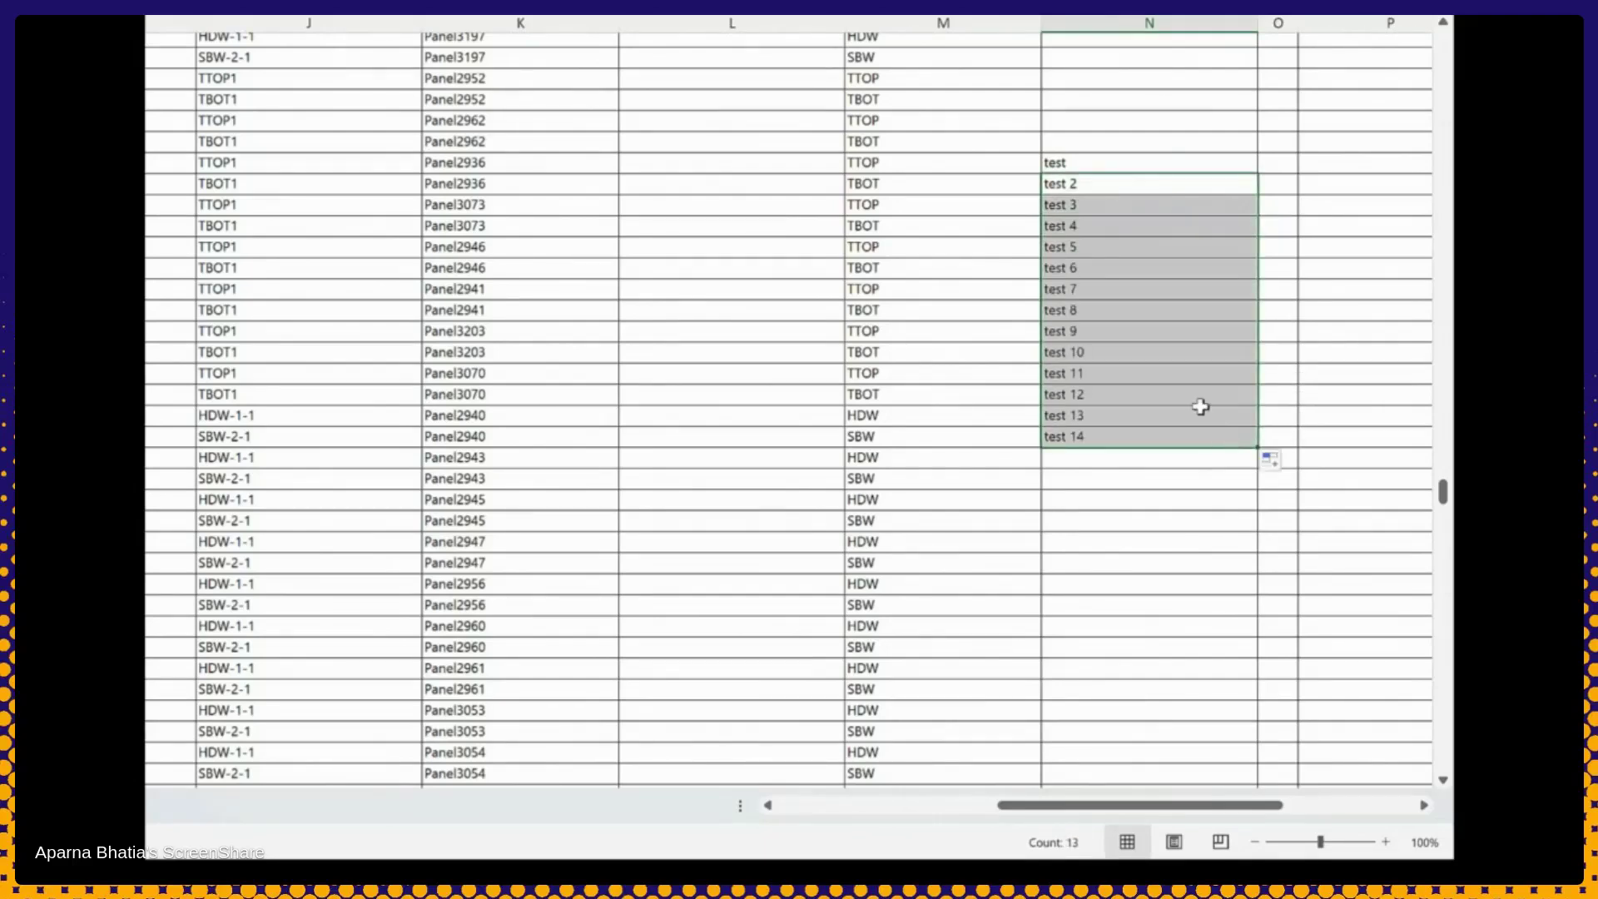
pyautogui.click(1434, 51)
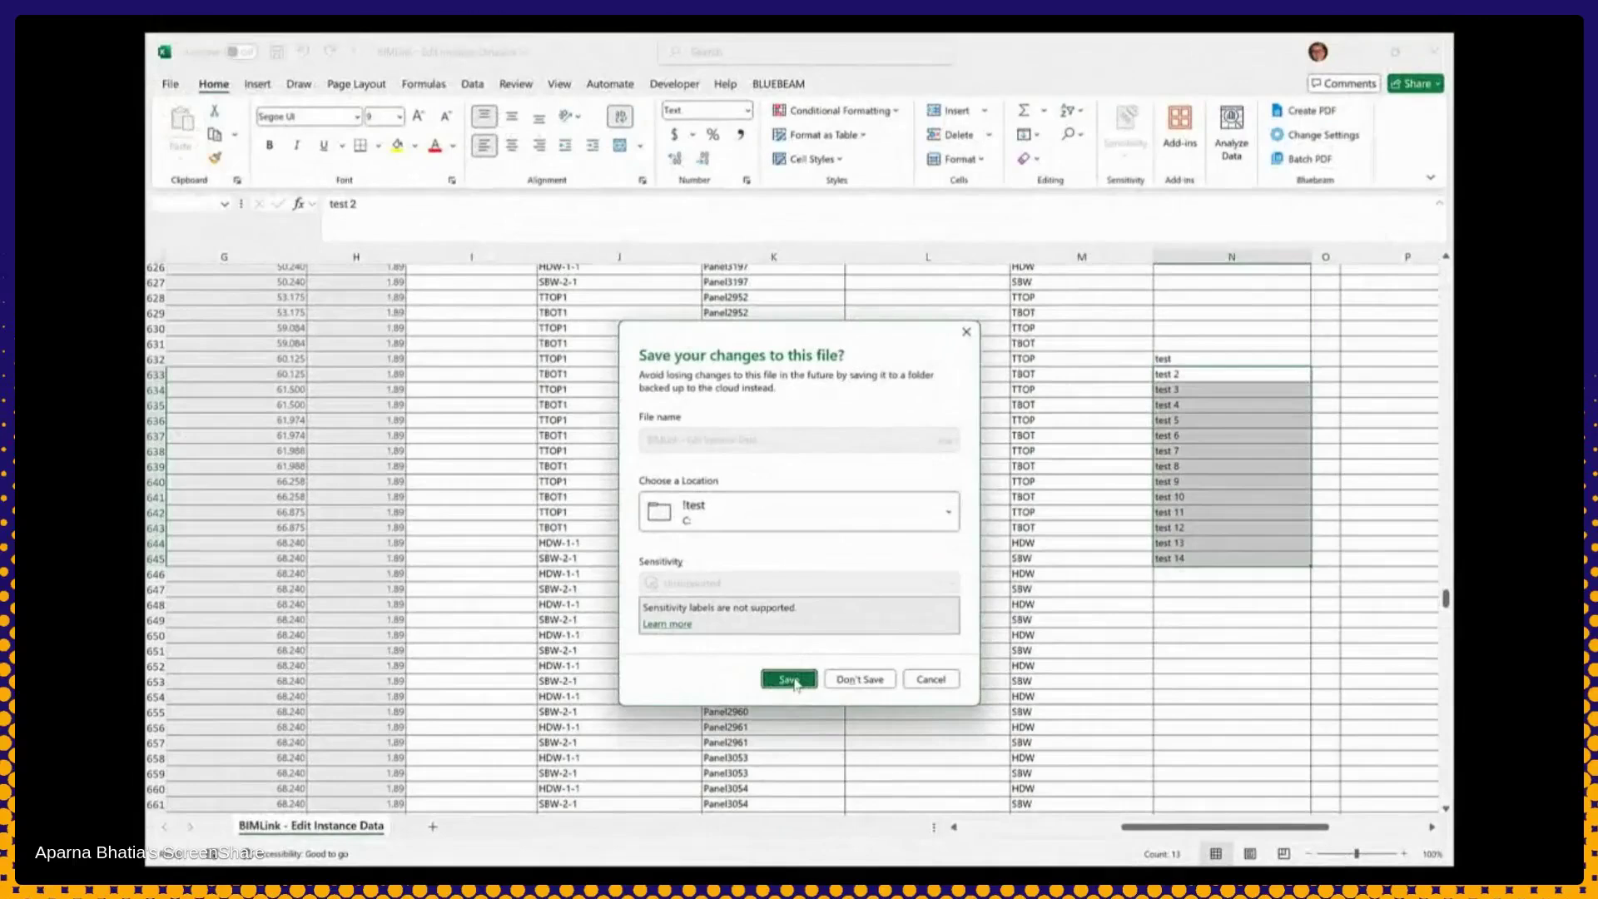
pyautogui.click(788, 679)
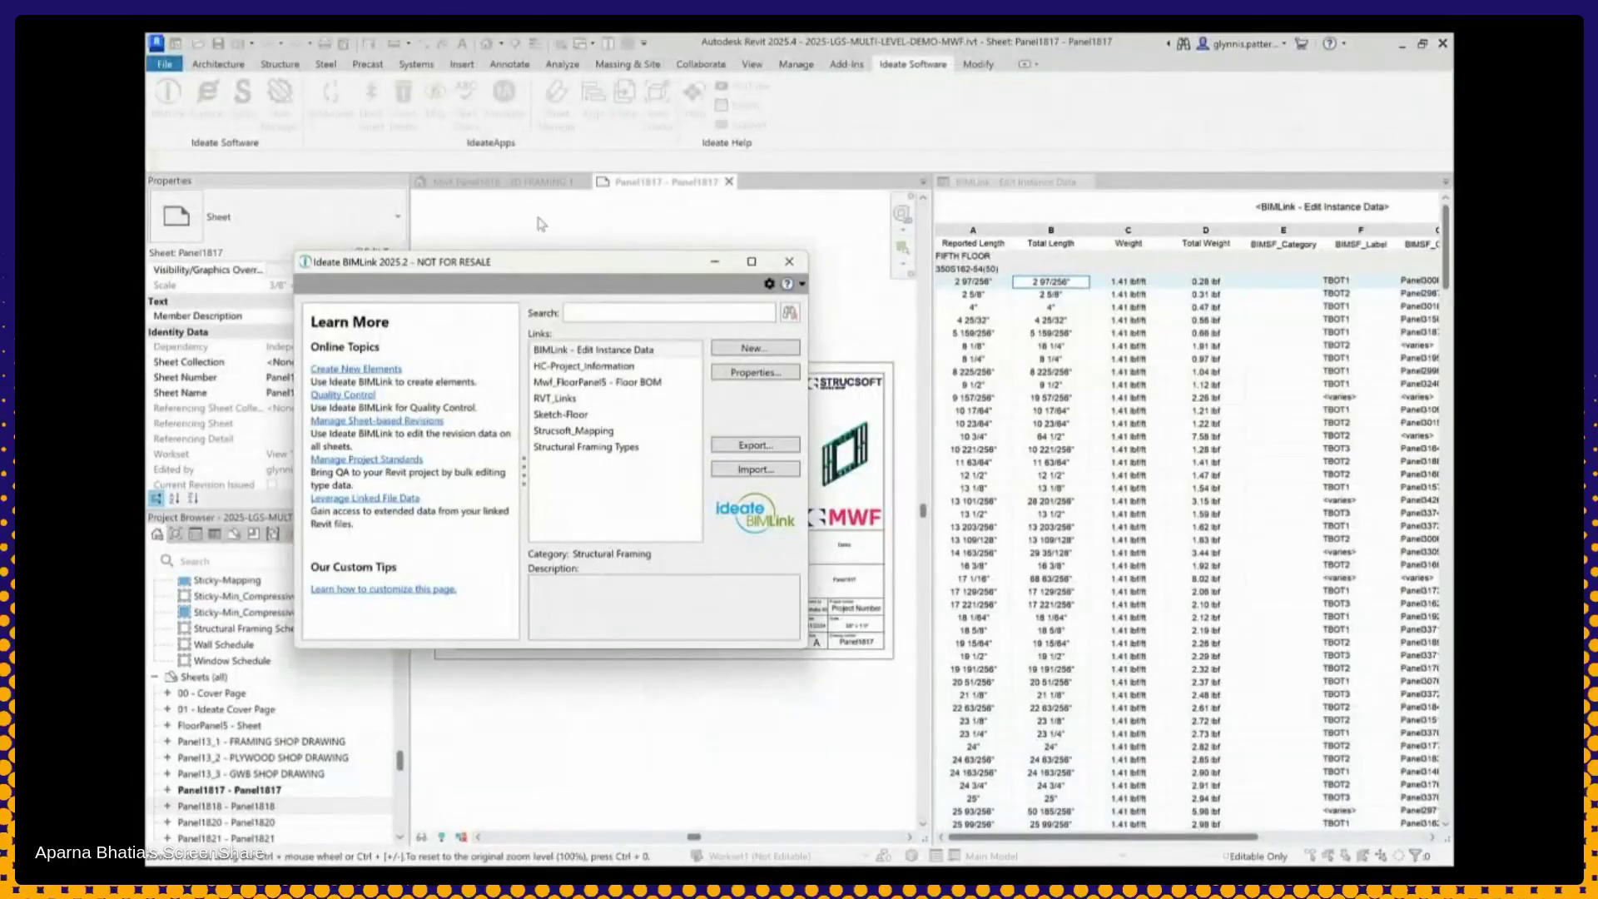
# Import the edited "BIMLink - Edit Instance Data.xlsx" into the Revit model through its BIMLink link, and close BIMLink
pyautogui.click(512, 170)
pyautogui.click(732, 470)
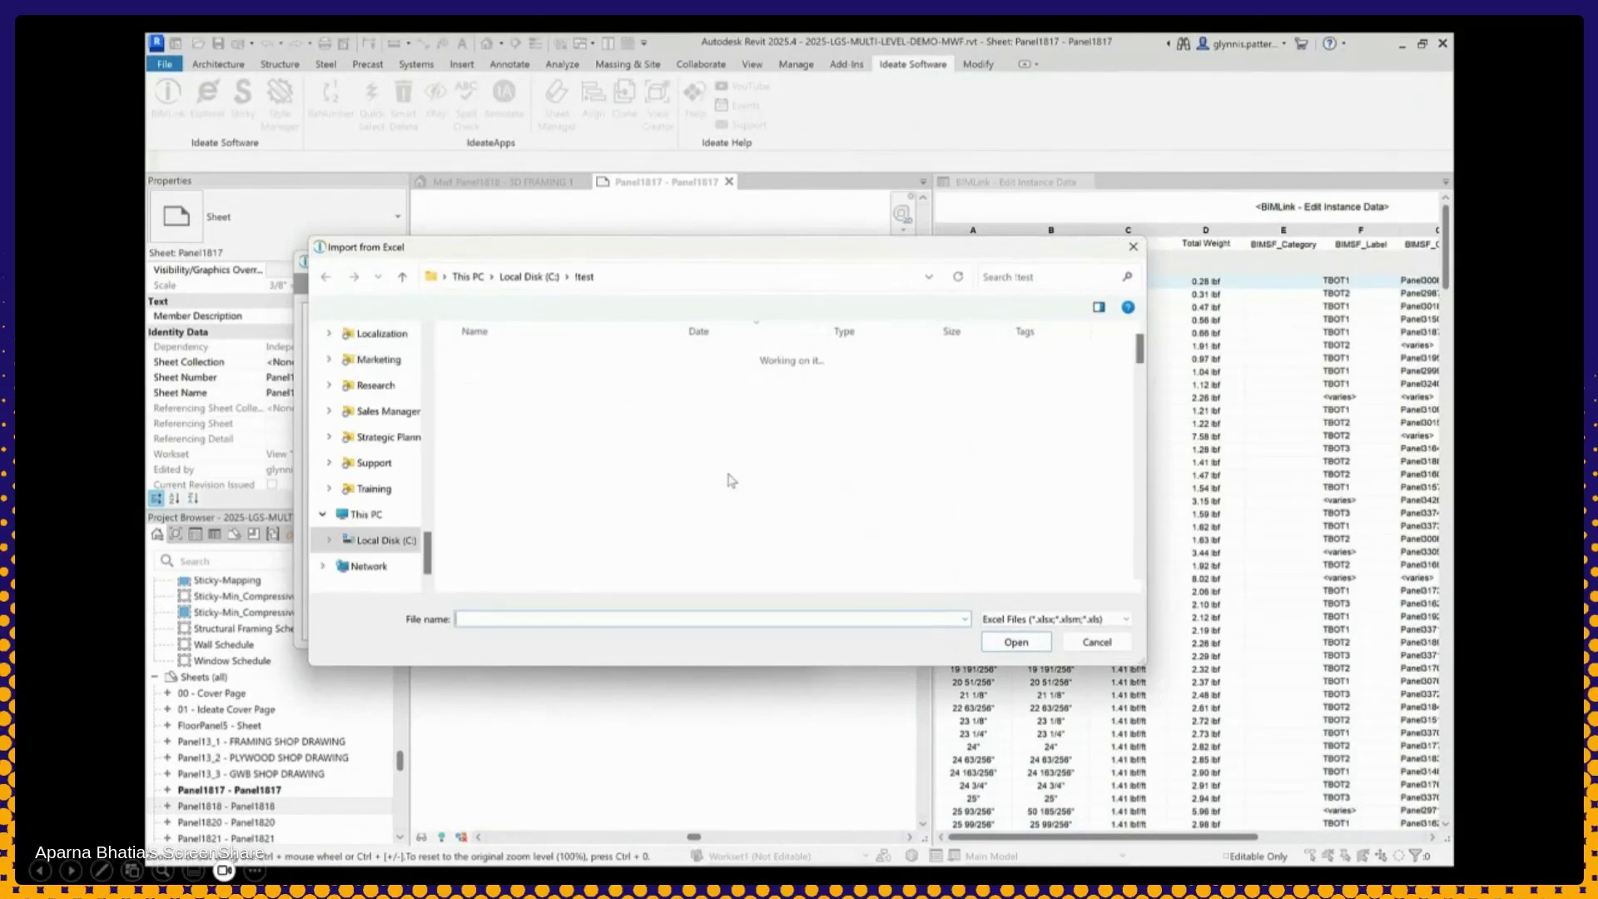
pyautogui.click(556, 516)
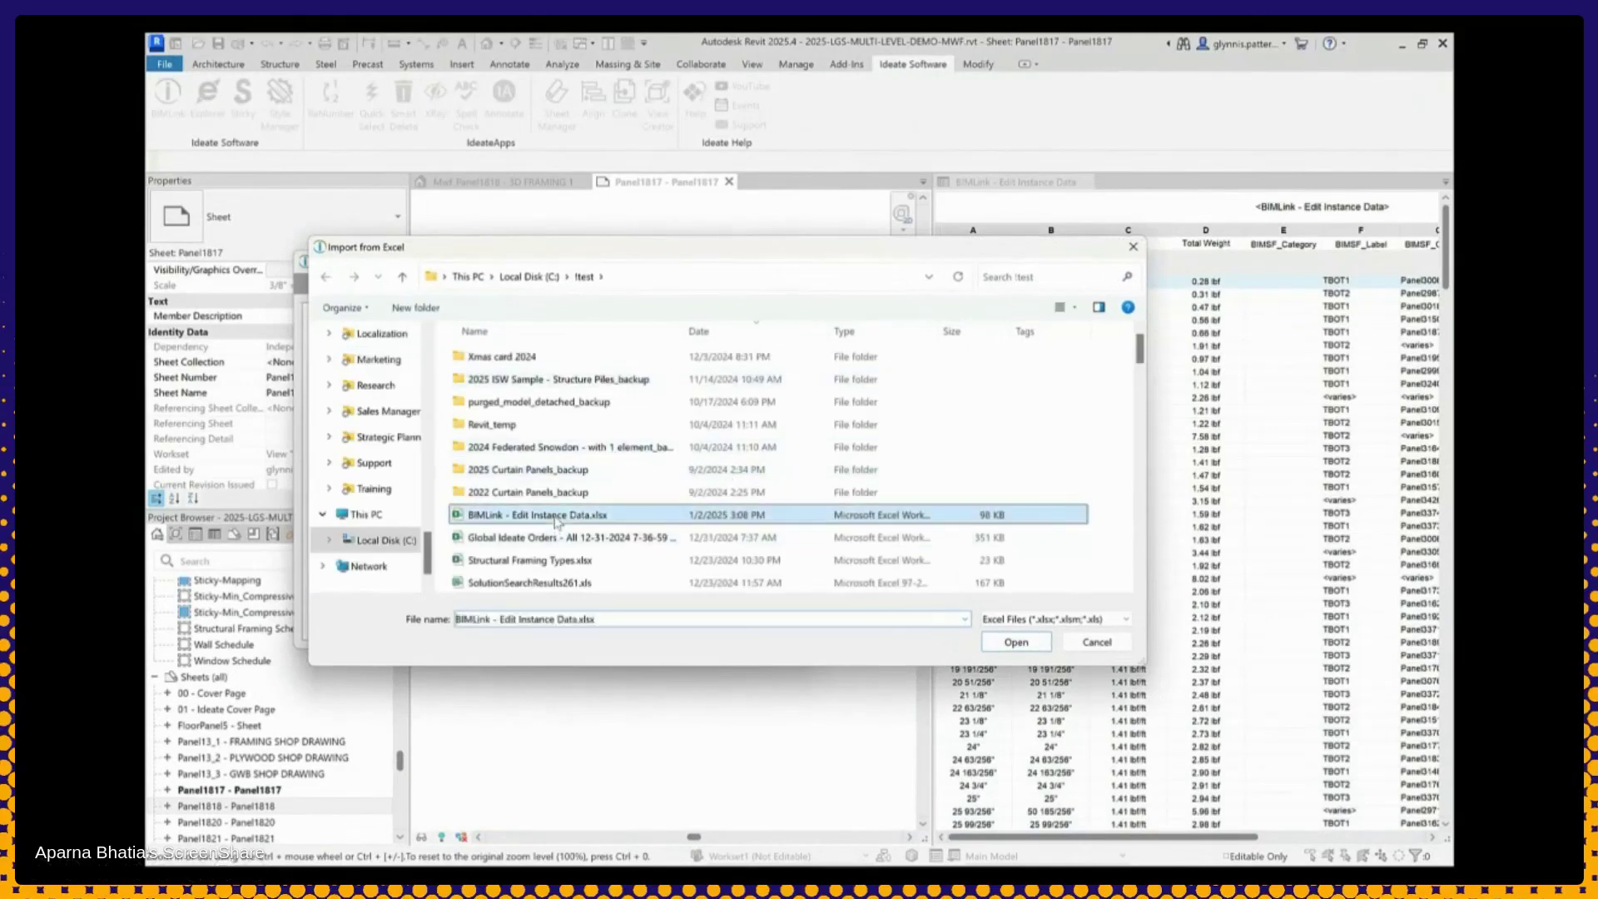
pyautogui.click(1015, 643)
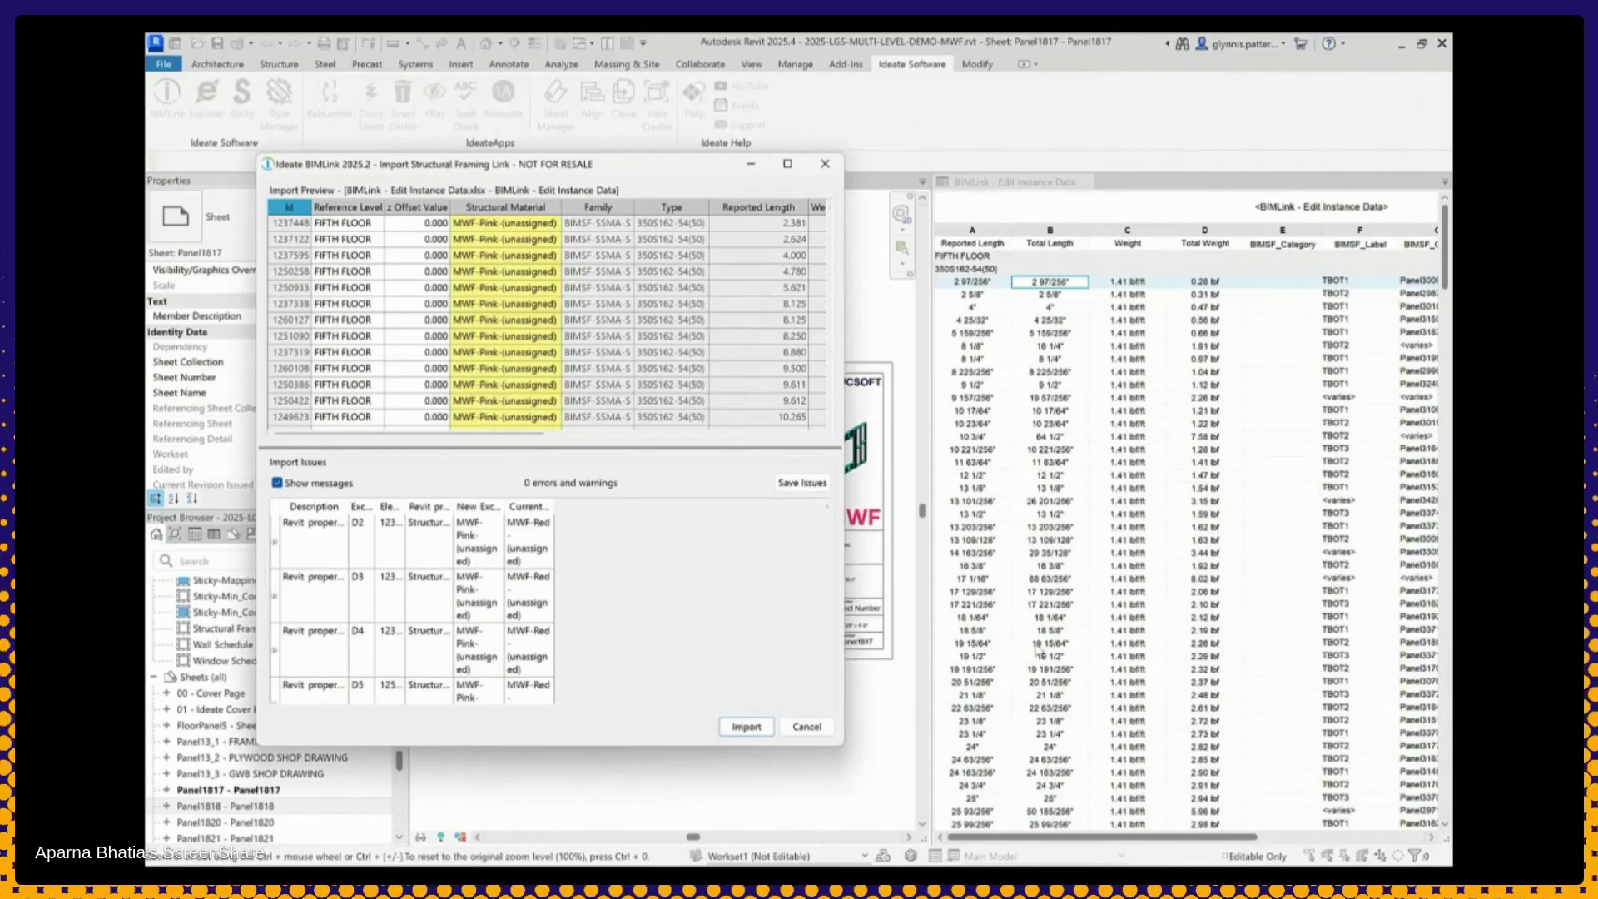
pyautogui.click(757, 730)
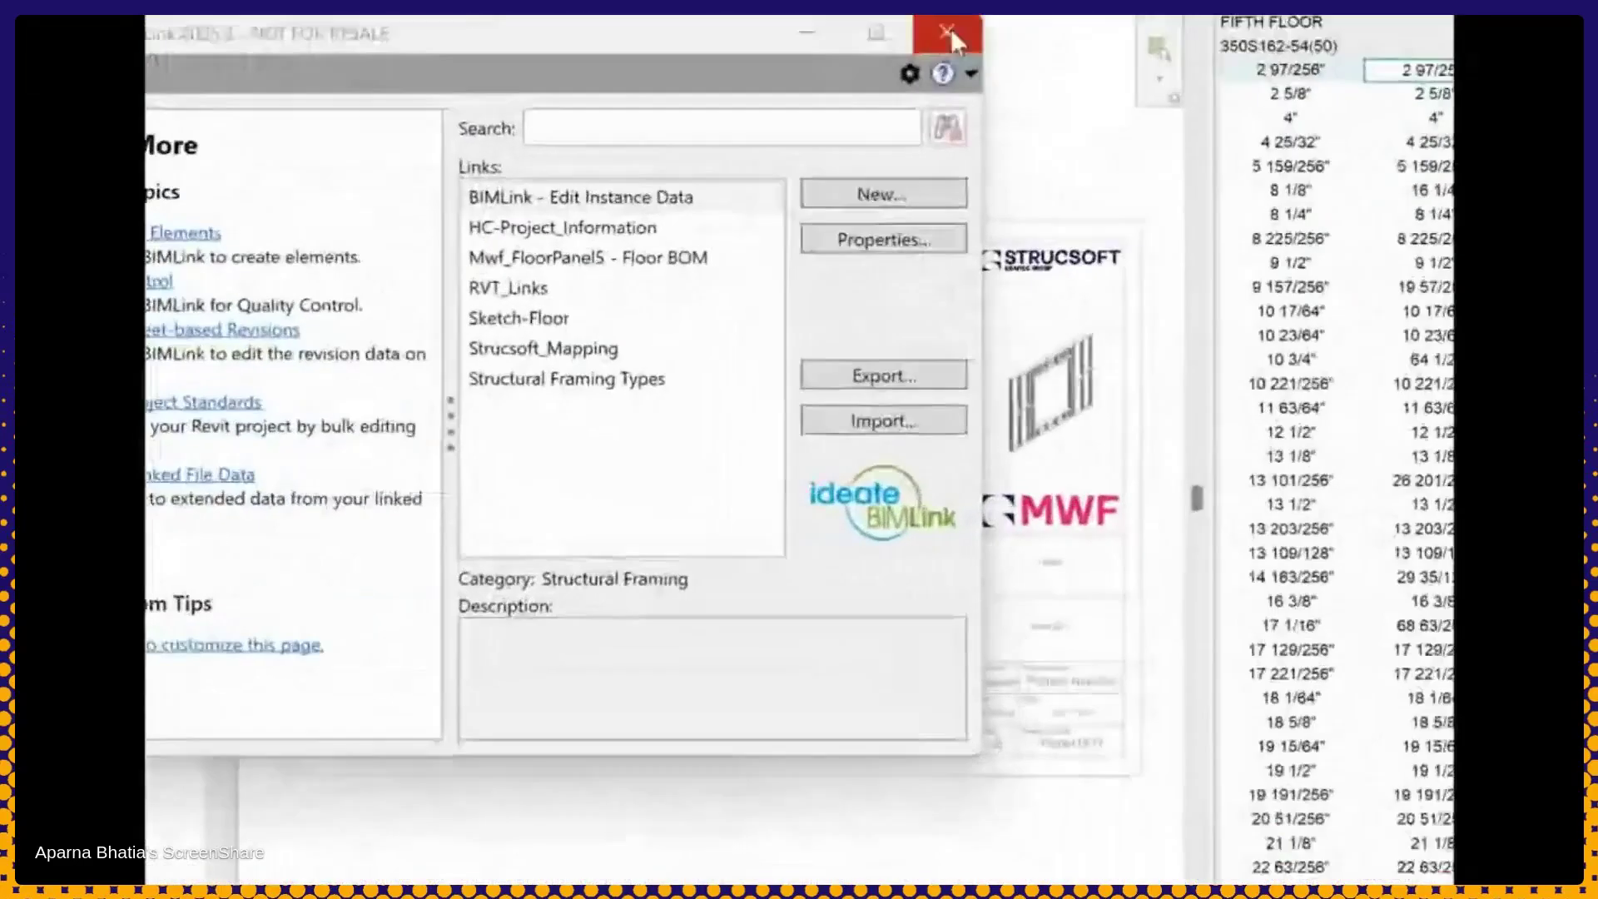
pyautogui.click(793, 260)
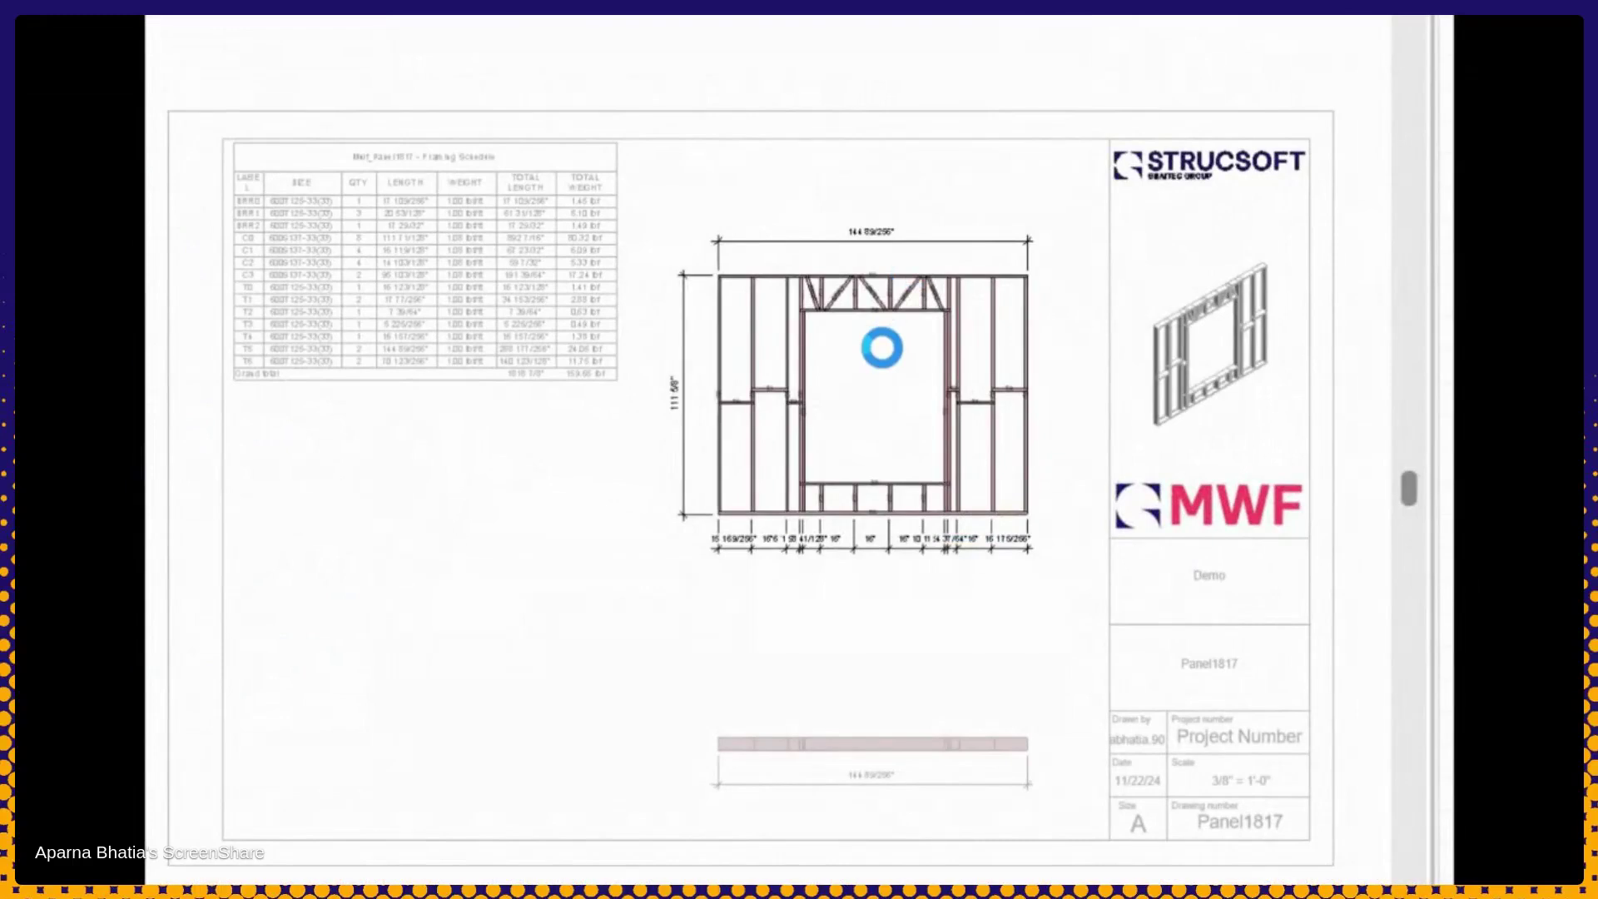
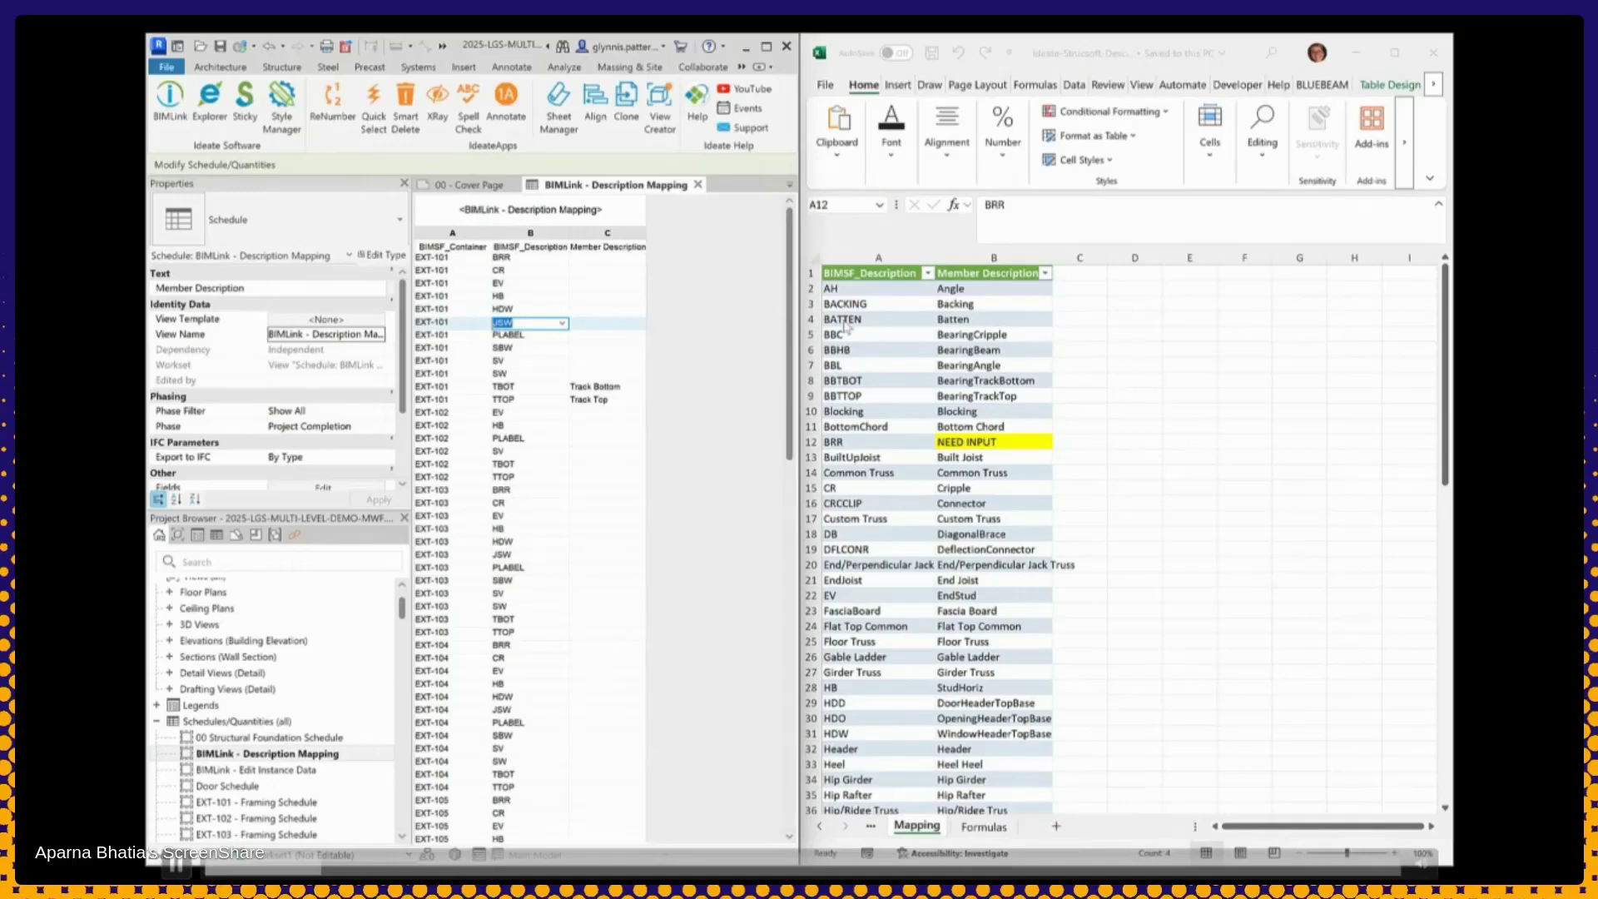
# Examine the Mapping worksheet's BIMSF_Description to Member Description pairs and the BIMLink - Description Mapping worksheet, and close the workbook
pyautogui.click(990, 292)
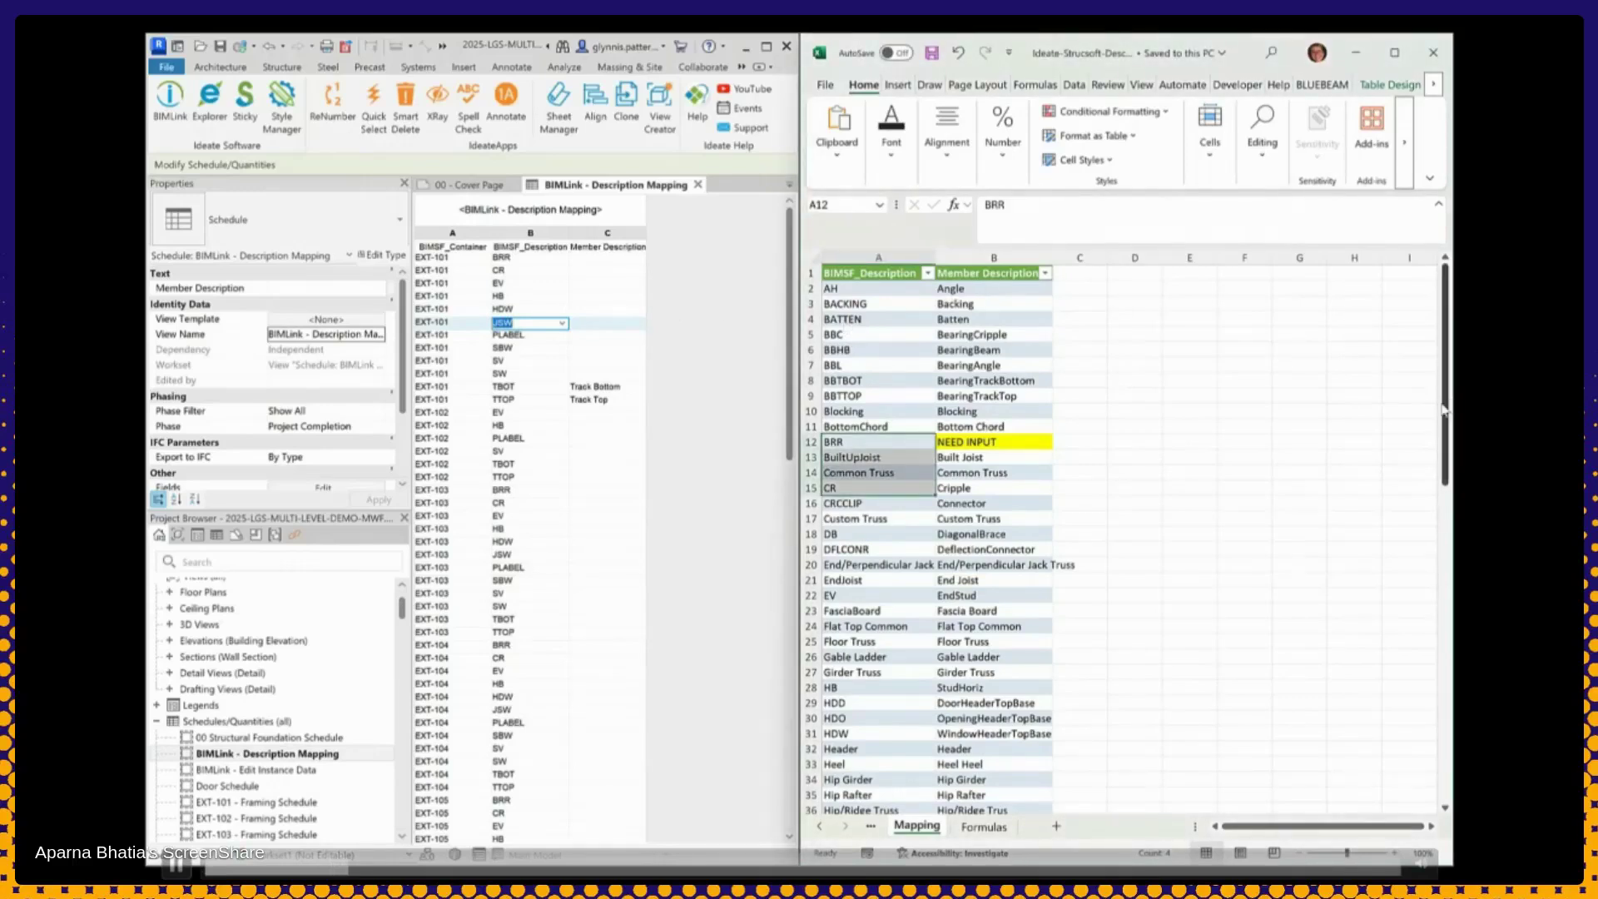
pyautogui.rightClick(1451, 454)
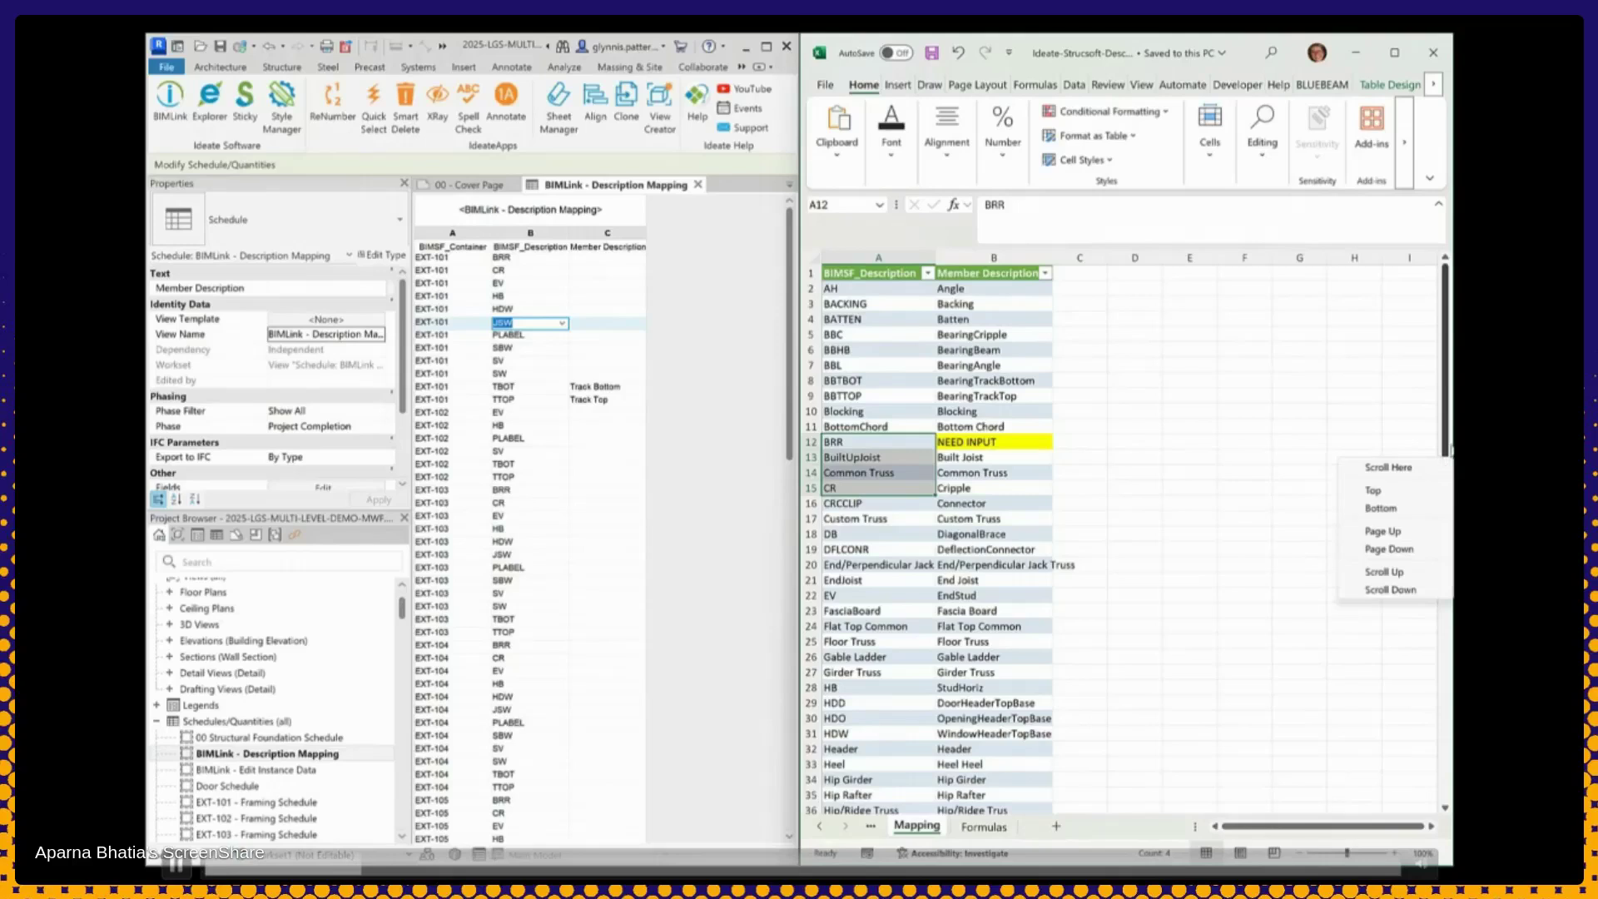
pyautogui.rightClick(1446, 445)
pyautogui.rightClick(1447, 479)
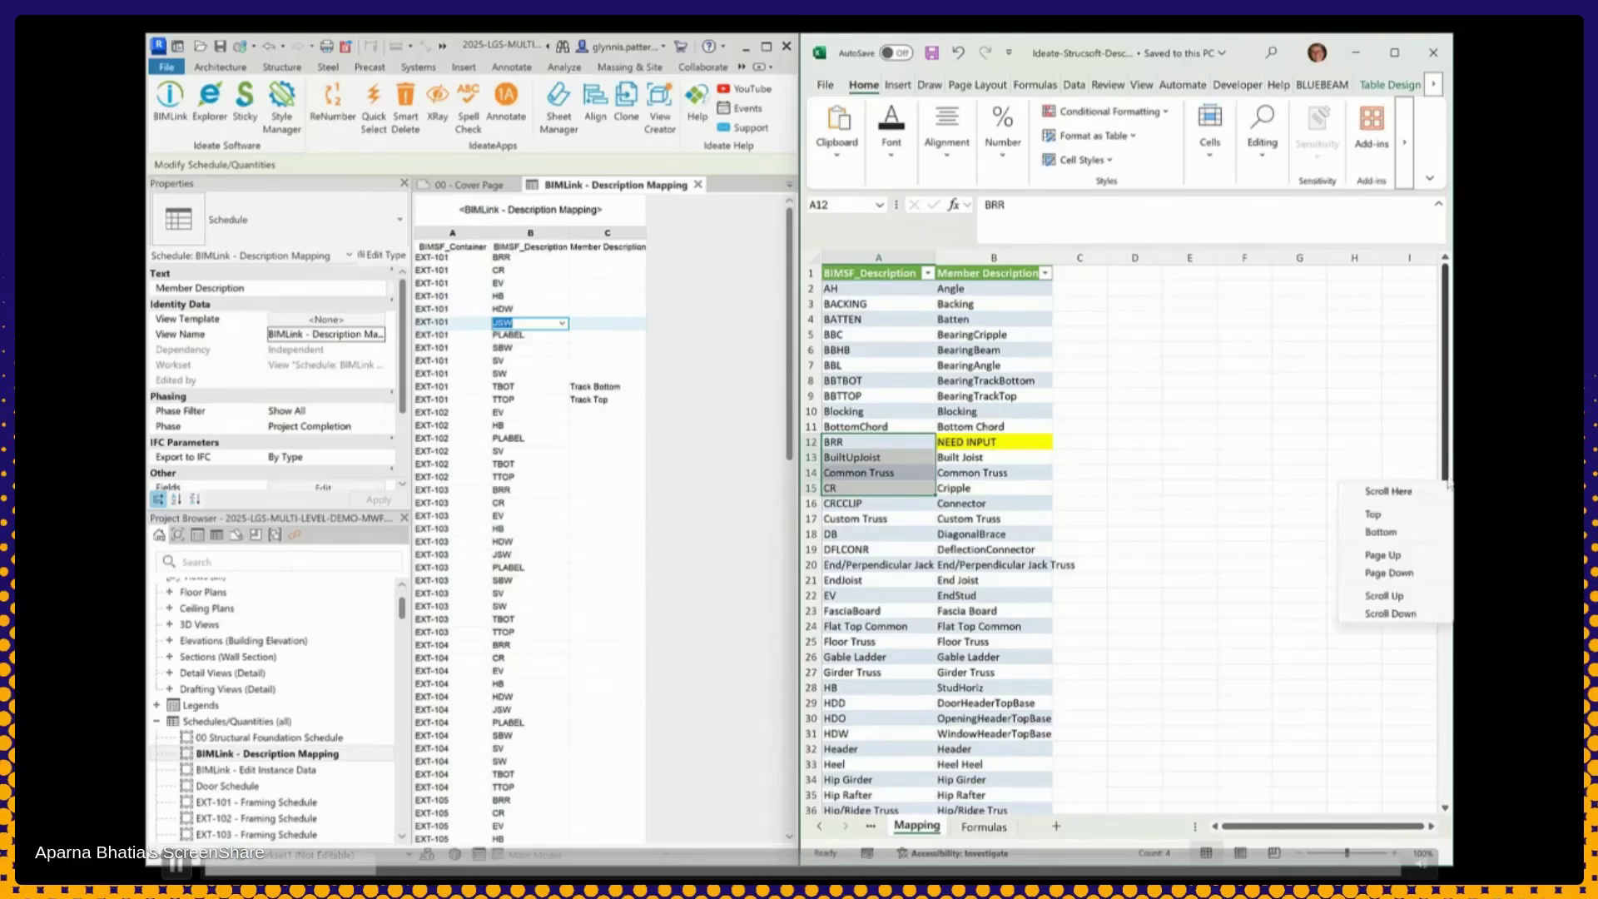
pyautogui.moveTo(1445, 470); pyautogui.dragTo(1452, 784)
pyautogui.click(1007, 682)
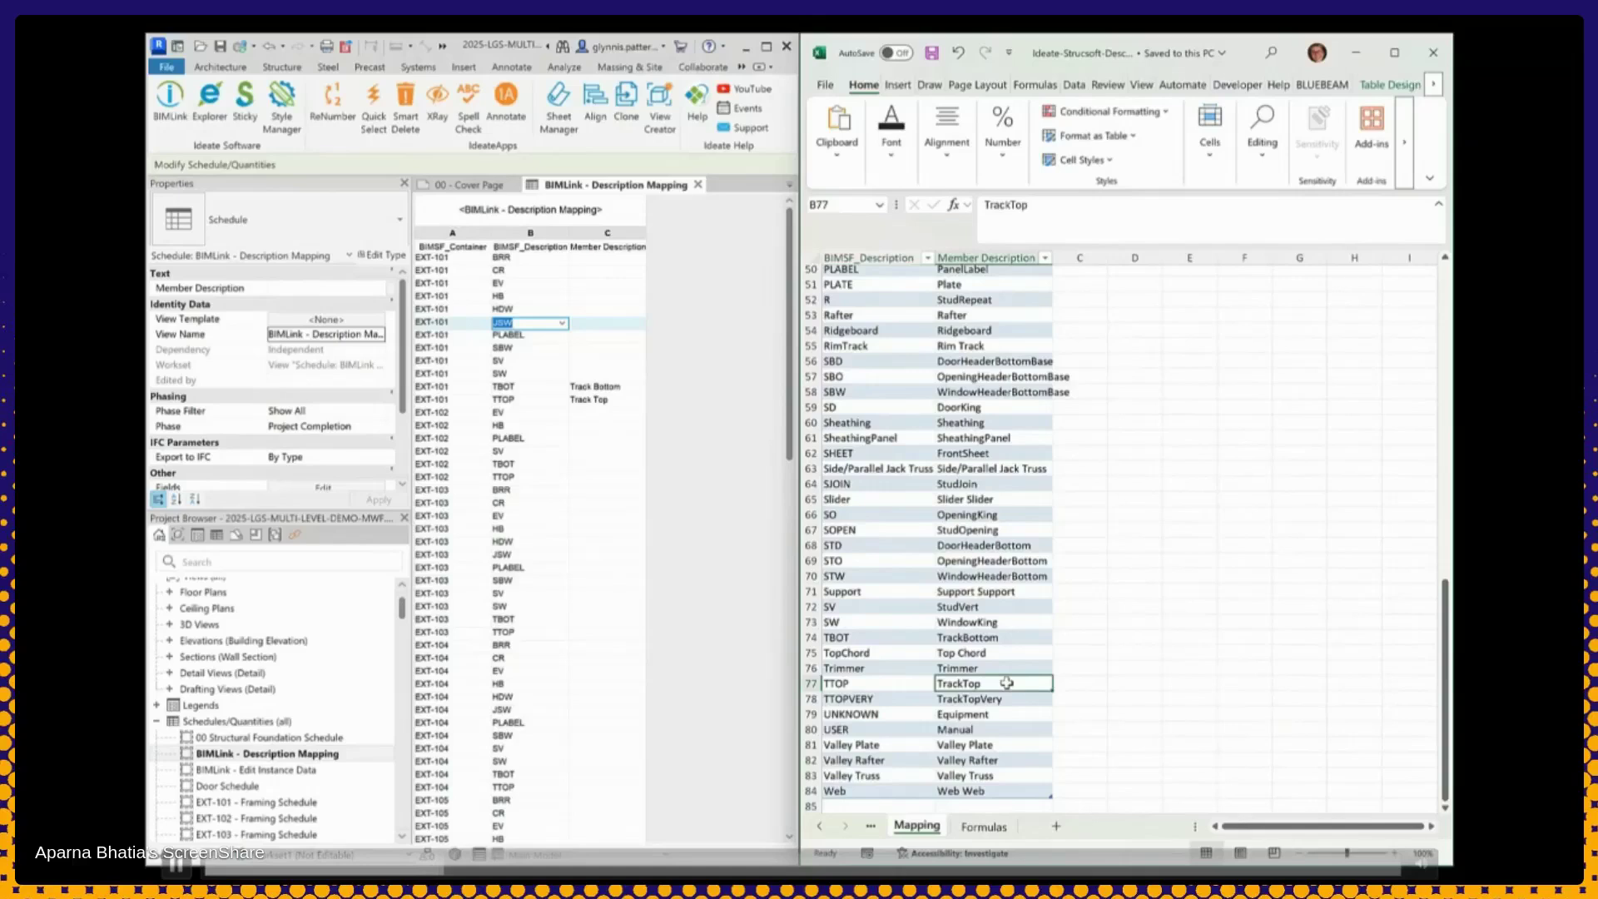
pyautogui.click(1004, 639)
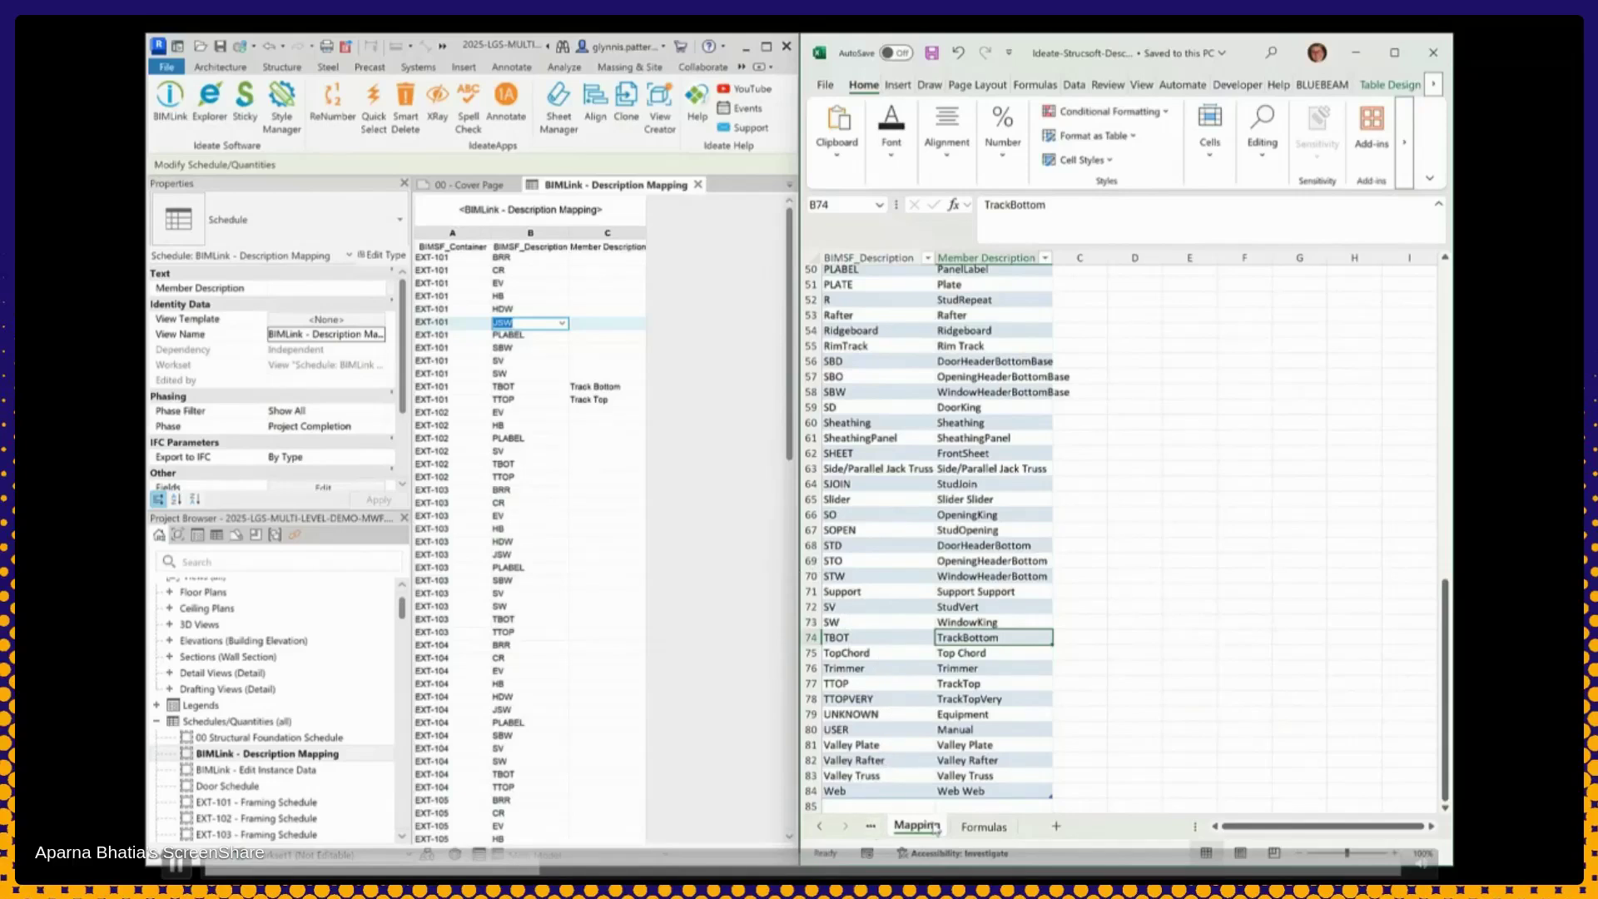
pyautogui.click(870, 829)
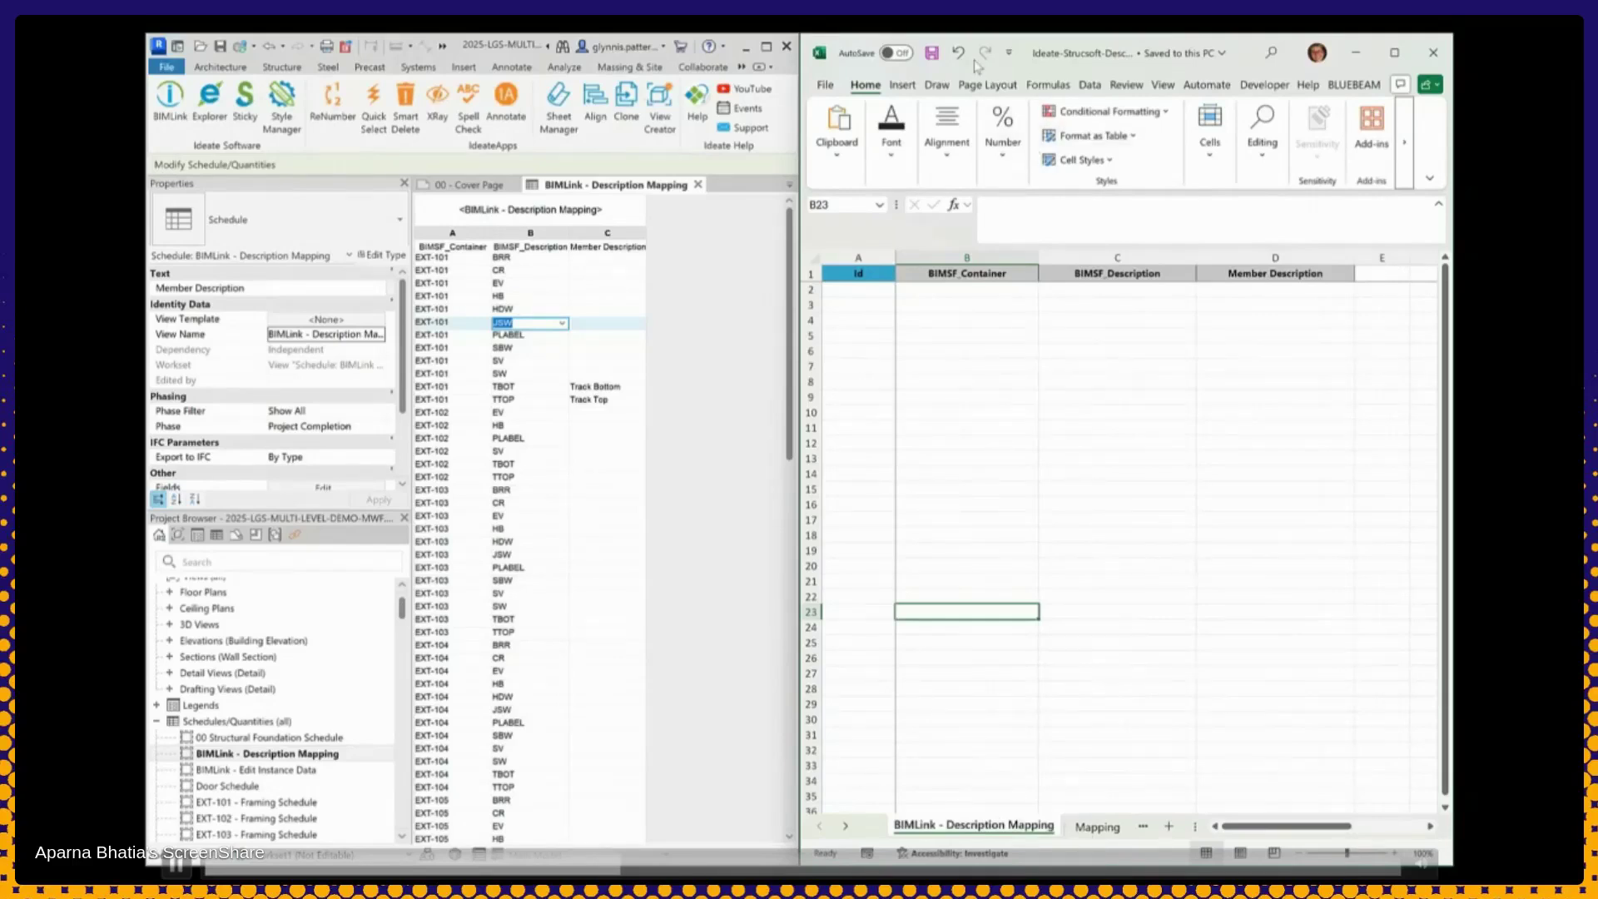
pyautogui.click(1433, 53)
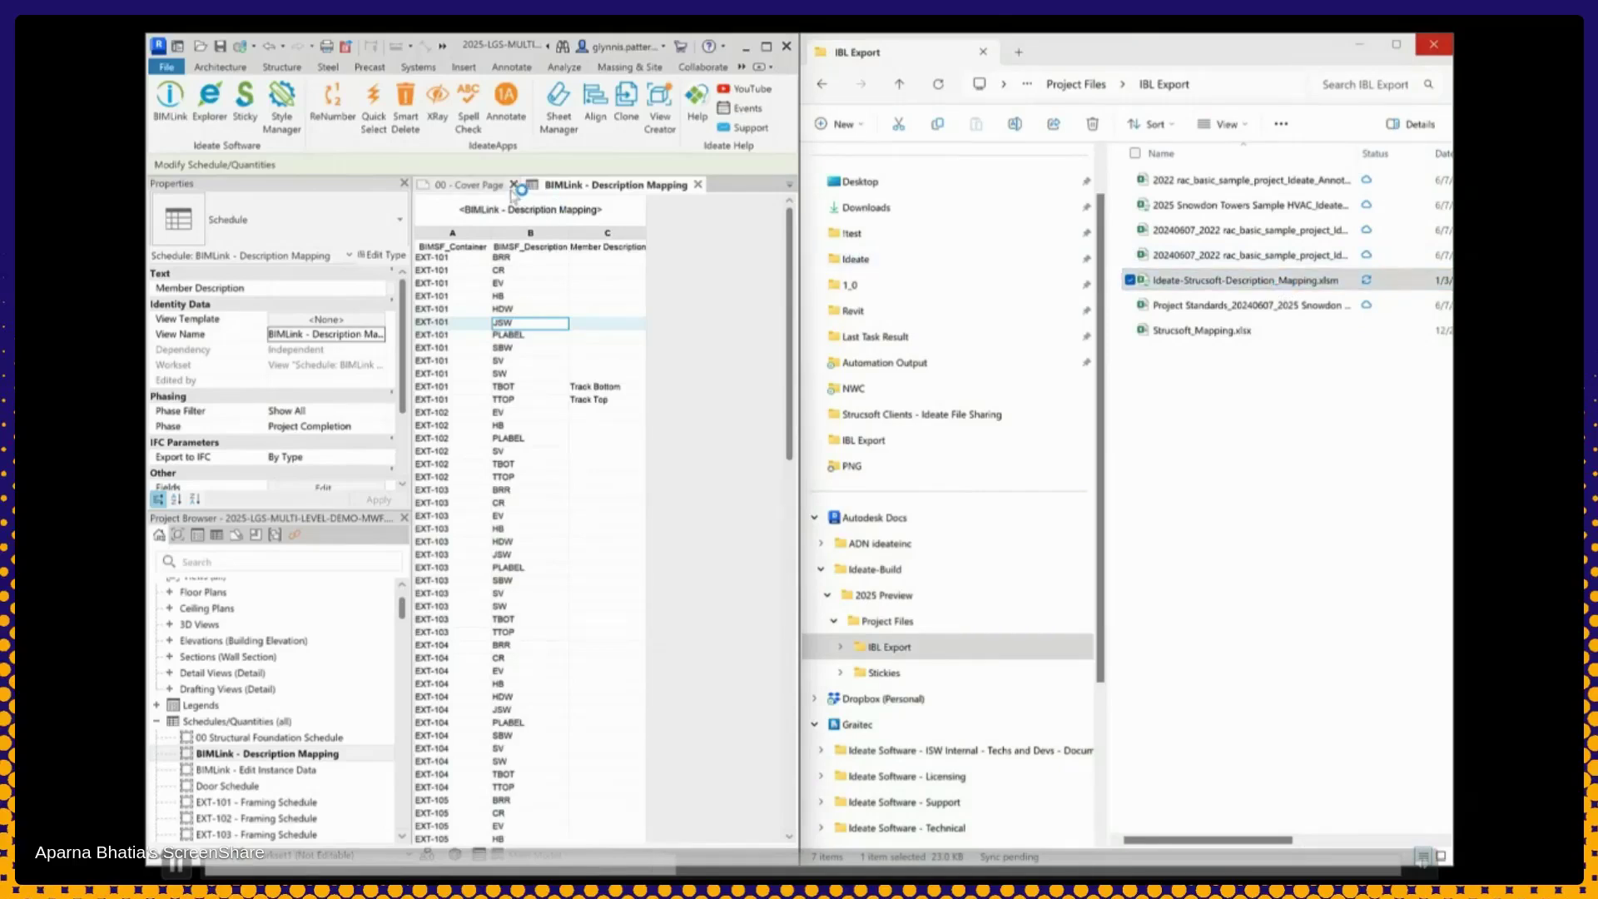
# Create a new BIMLink instance link from the "BIMLink - Description Mapping" schedule, keeping its listed properties
pyautogui.click(167, 104)
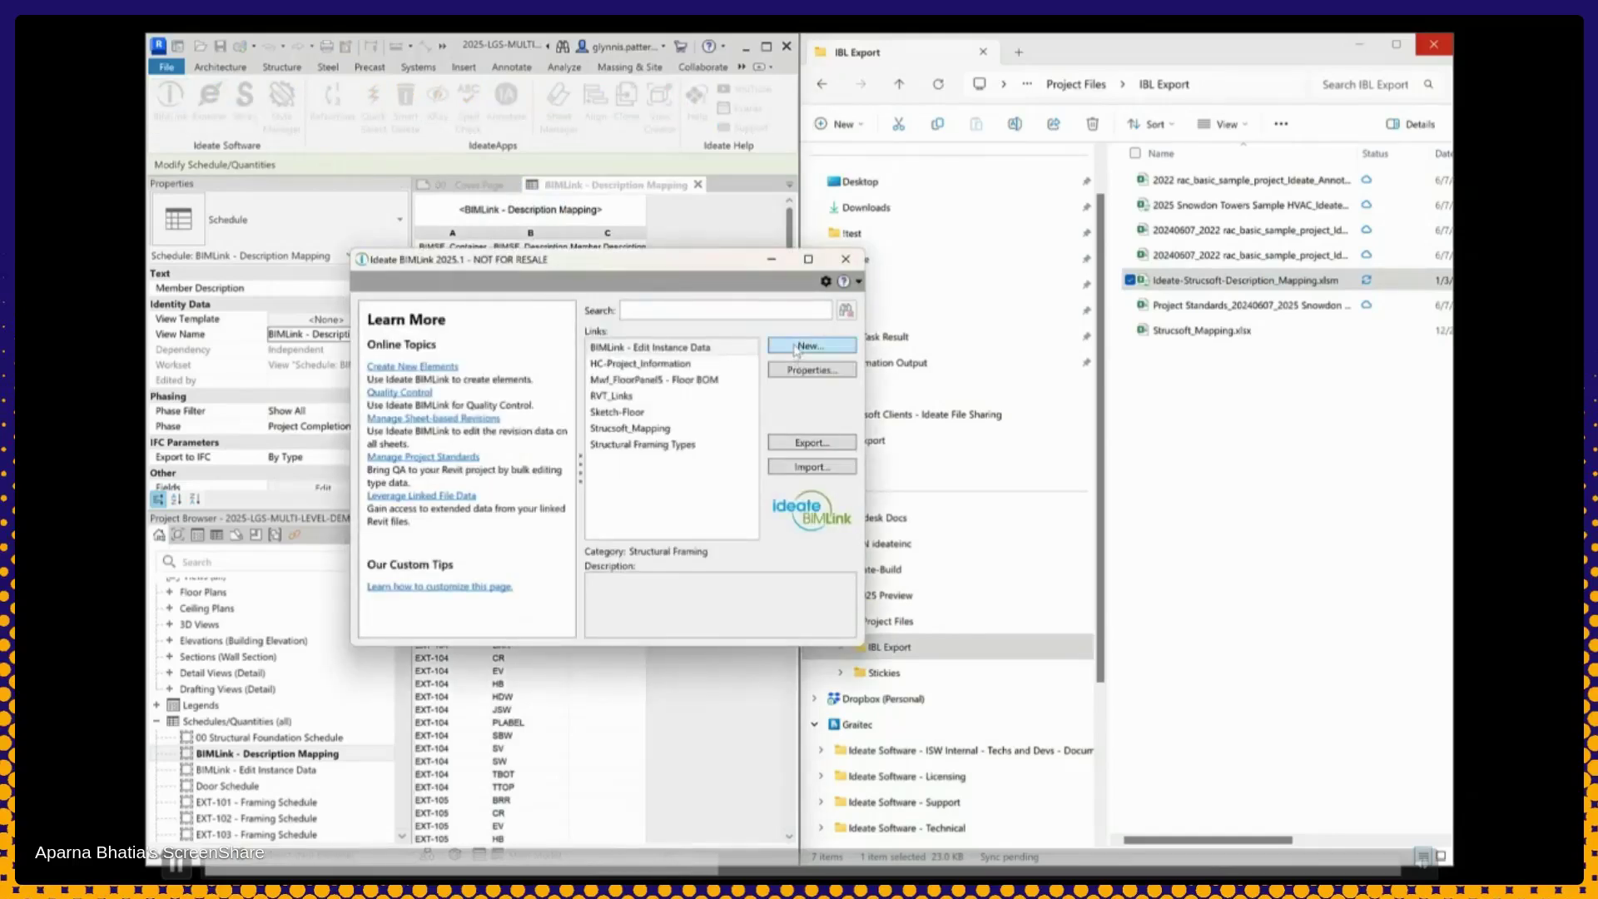
pyautogui.click(824, 344)
pyautogui.click(491, 385)
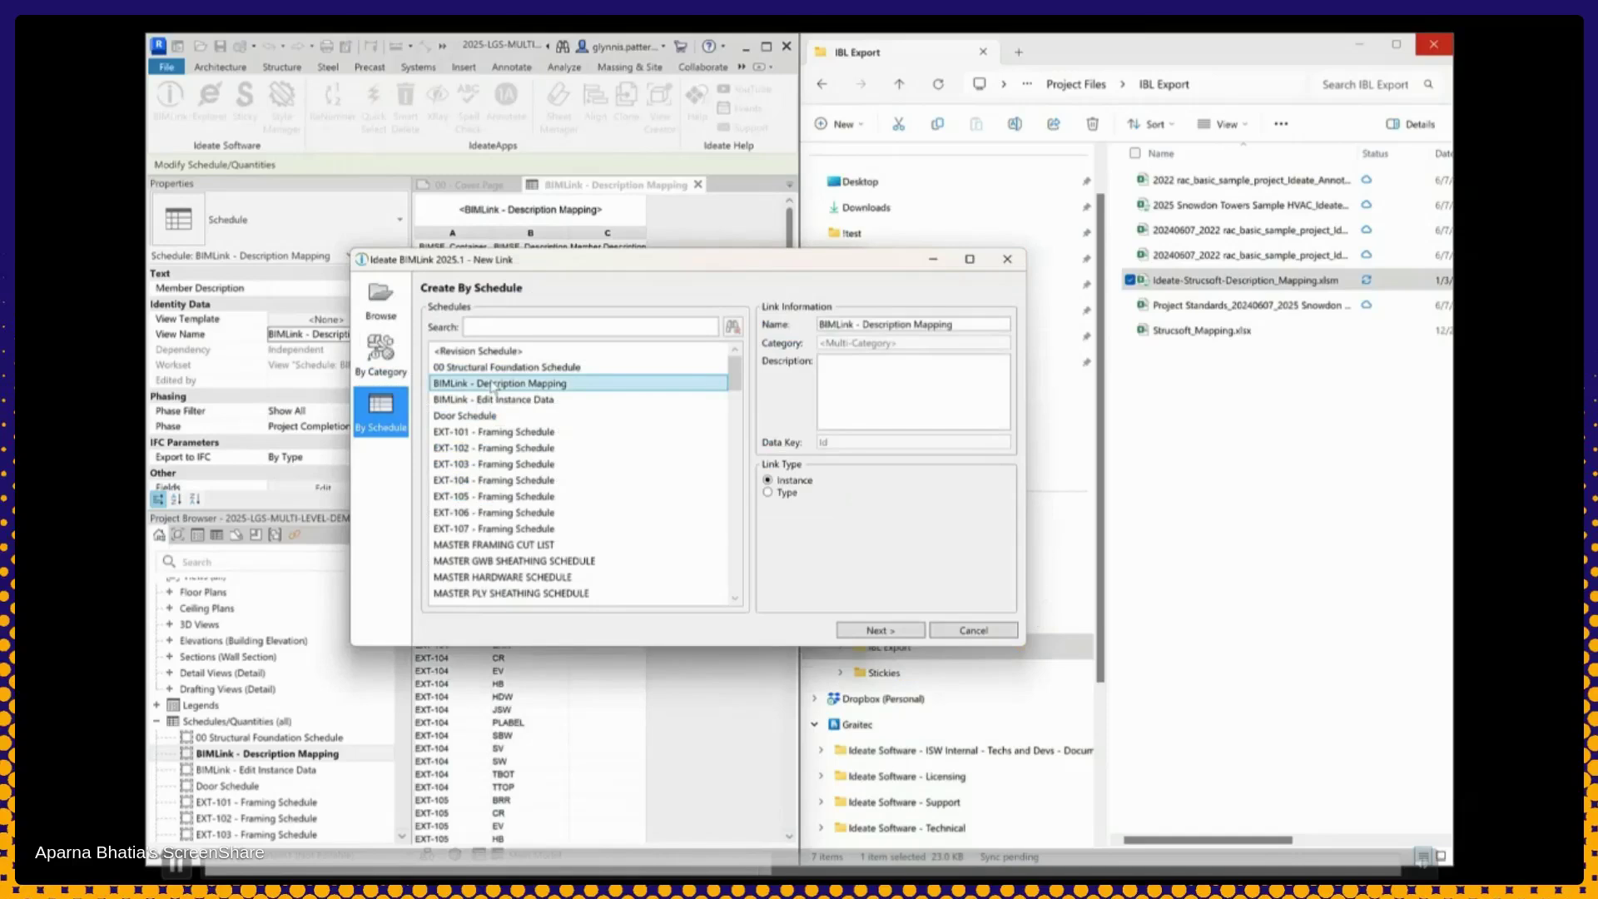
pyautogui.click(871, 630)
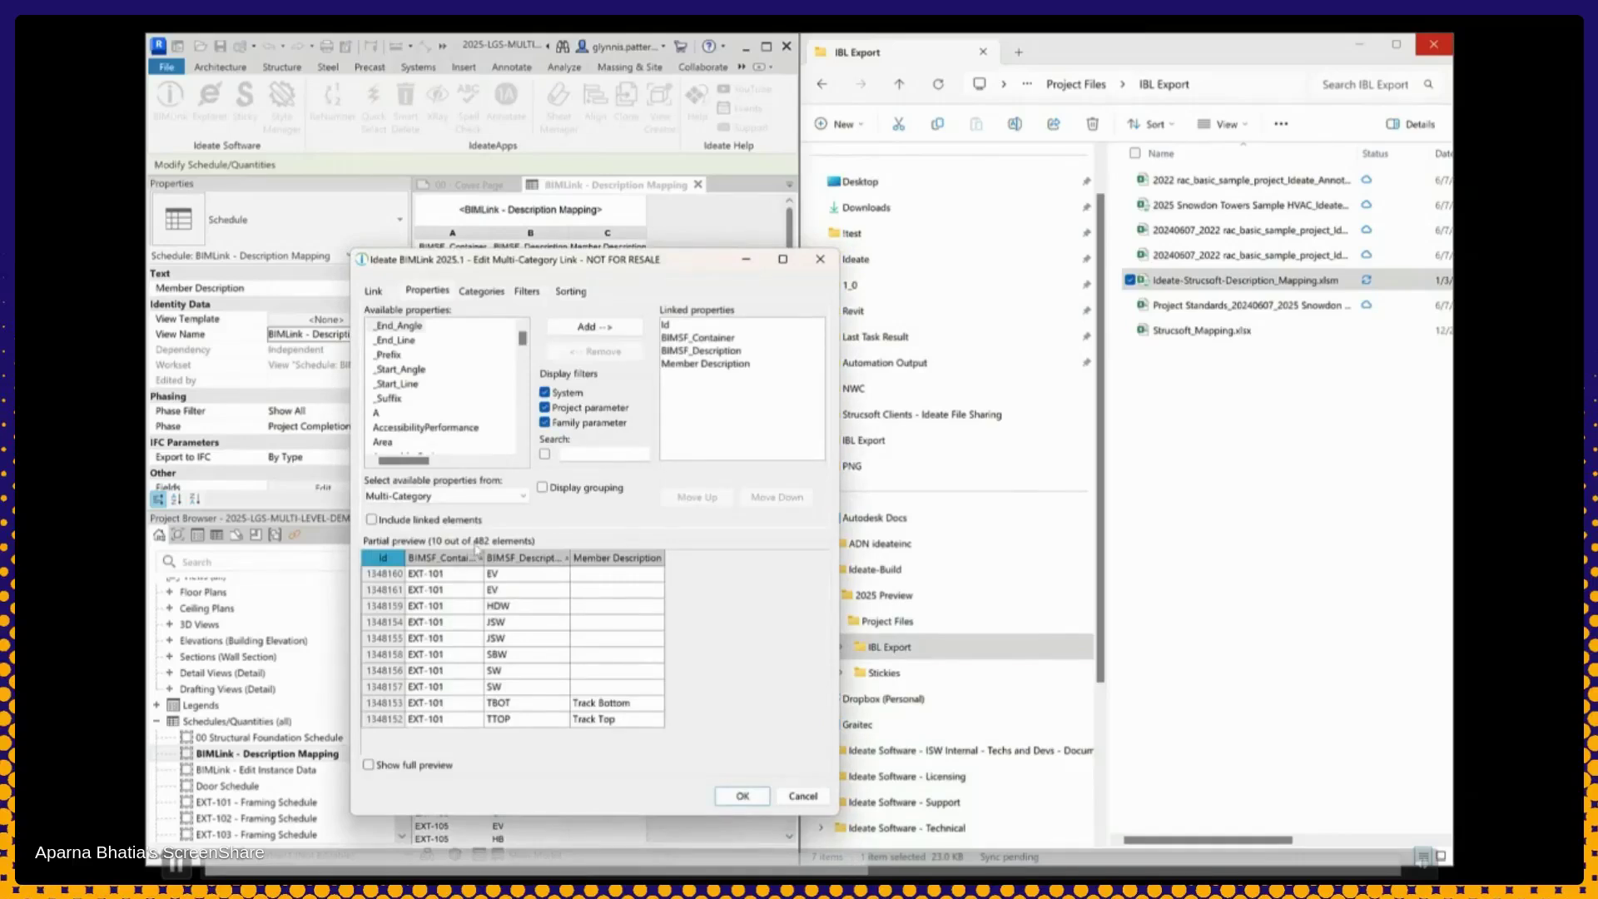
pyautogui.click(755, 798)
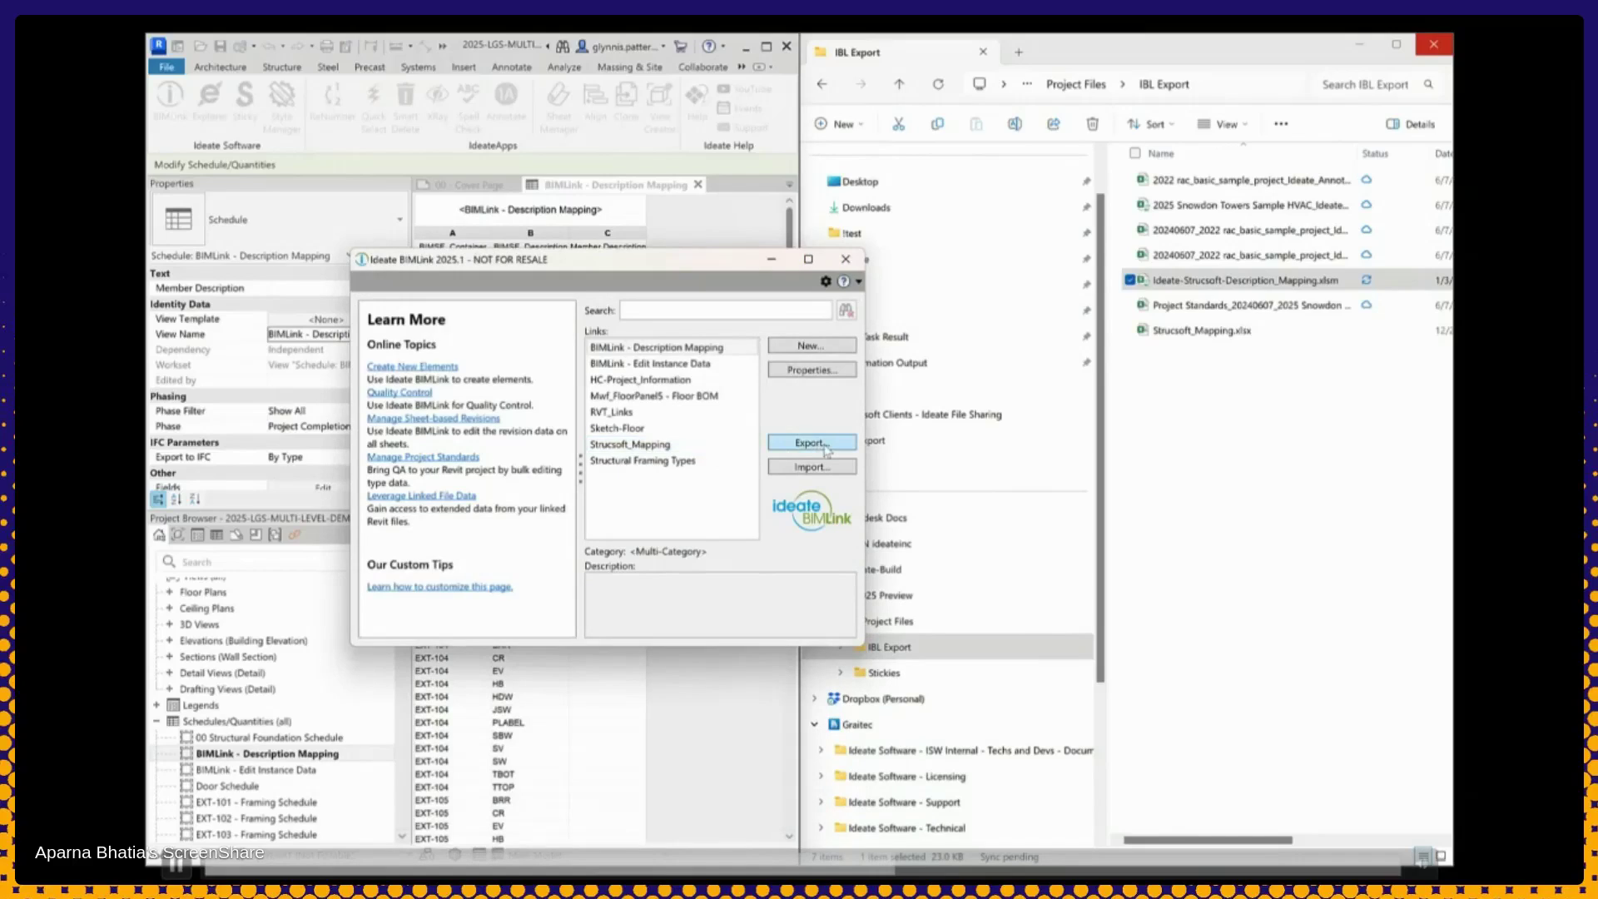
# Export the link to "Ideate-Strucsoft-Description_Mapping.xlsm", overwriting the existing worksheet, and open the workbook's Mapping worksheet
pyautogui.click(826, 447)
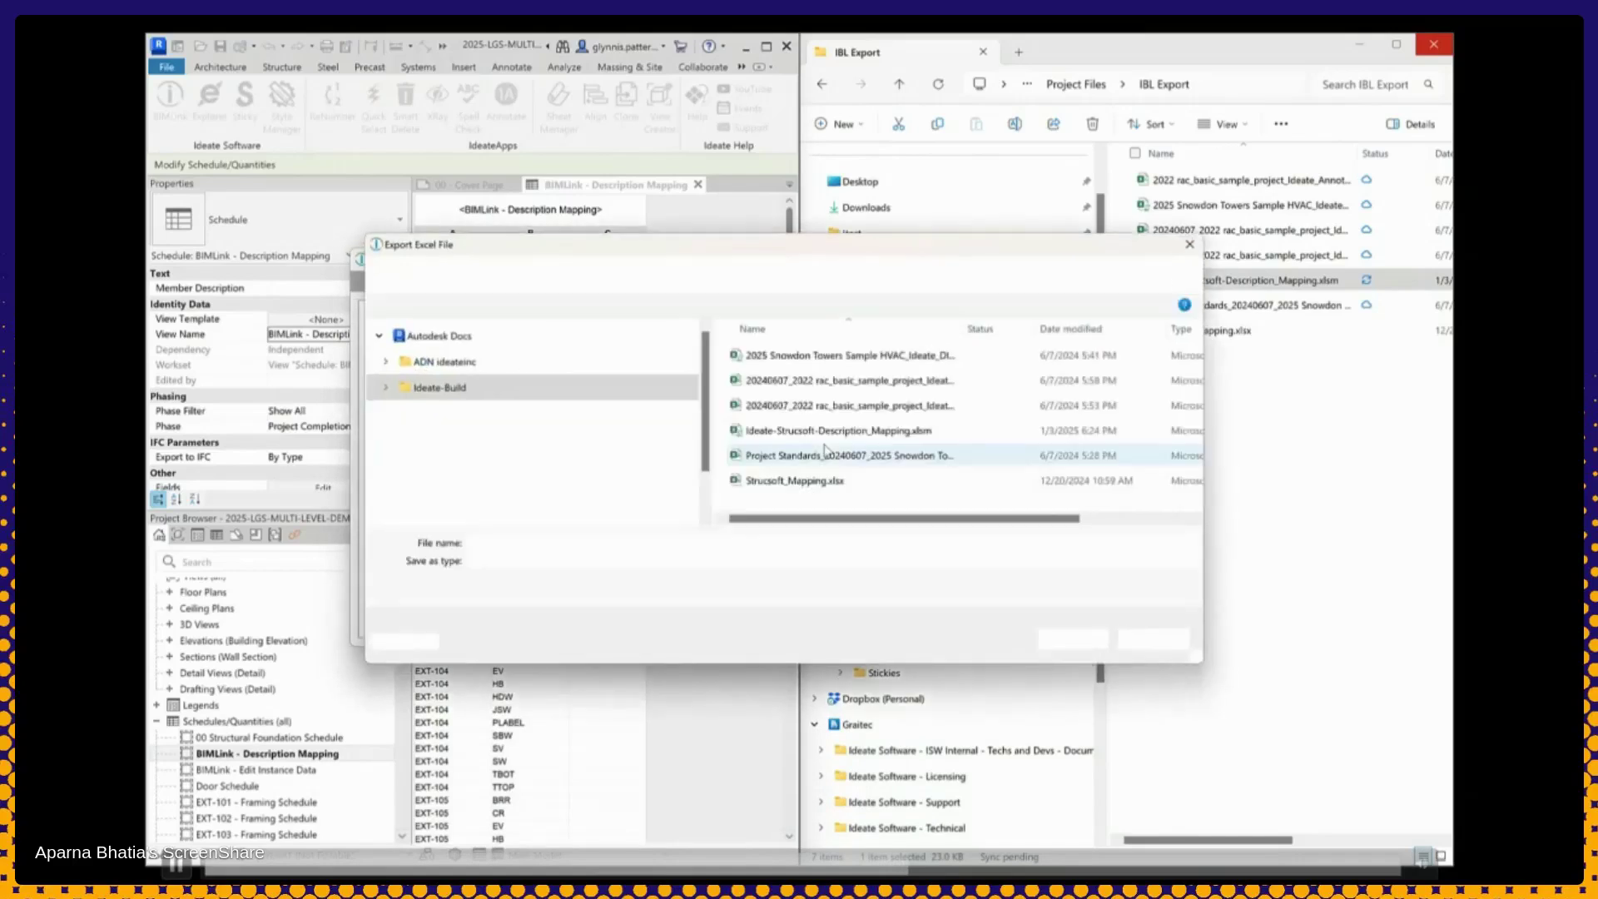
pyautogui.click(851, 429)
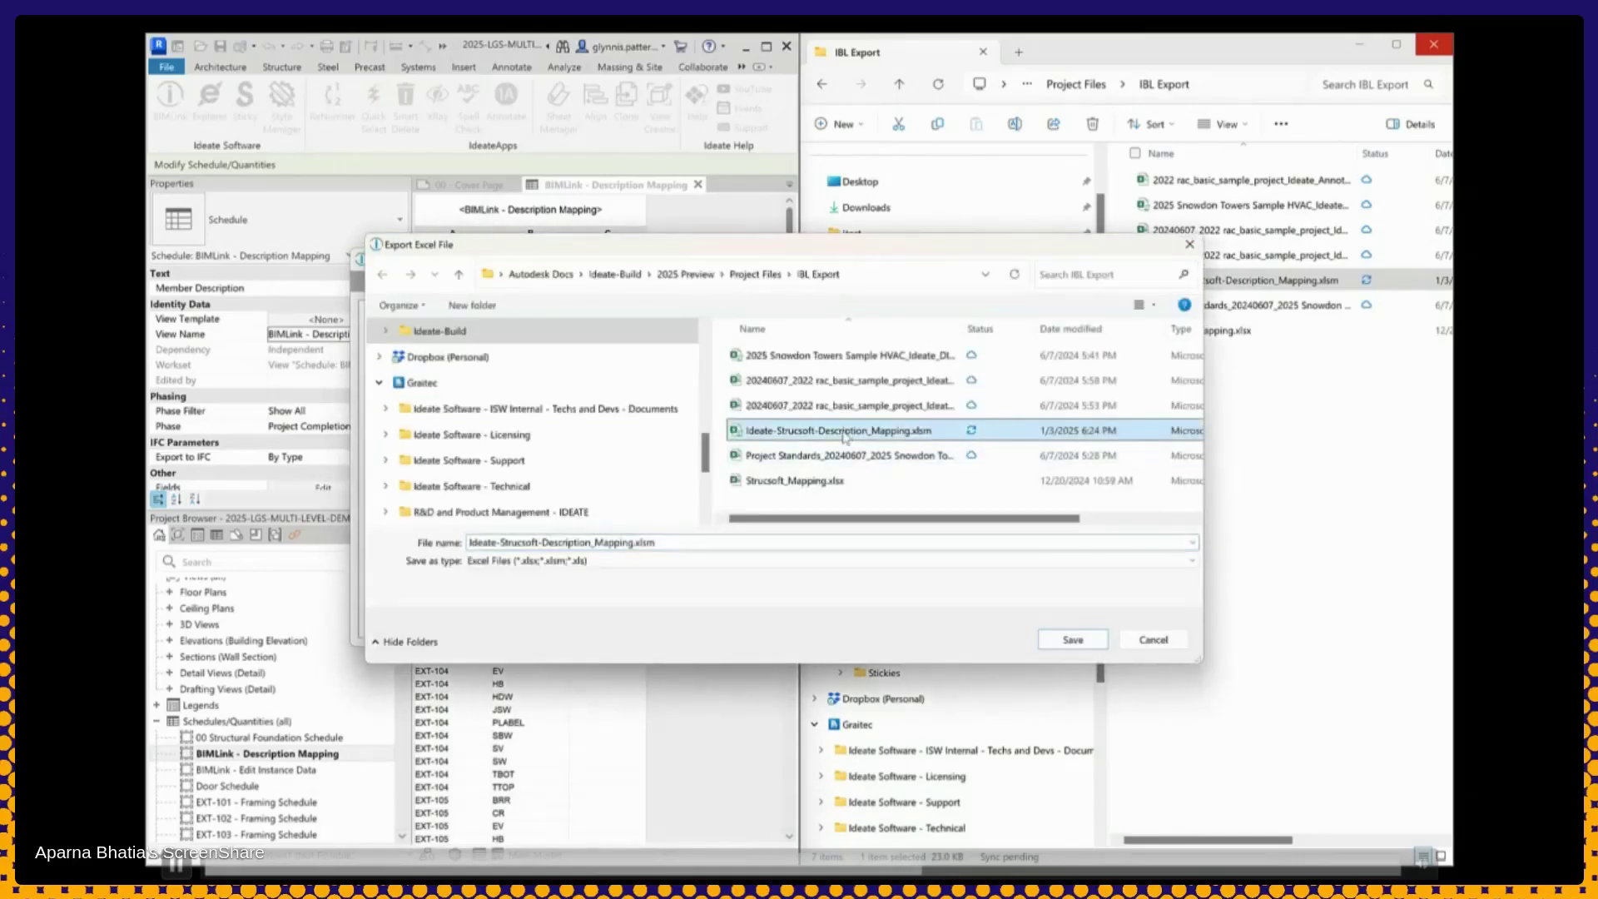
pyautogui.click(1073, 640)
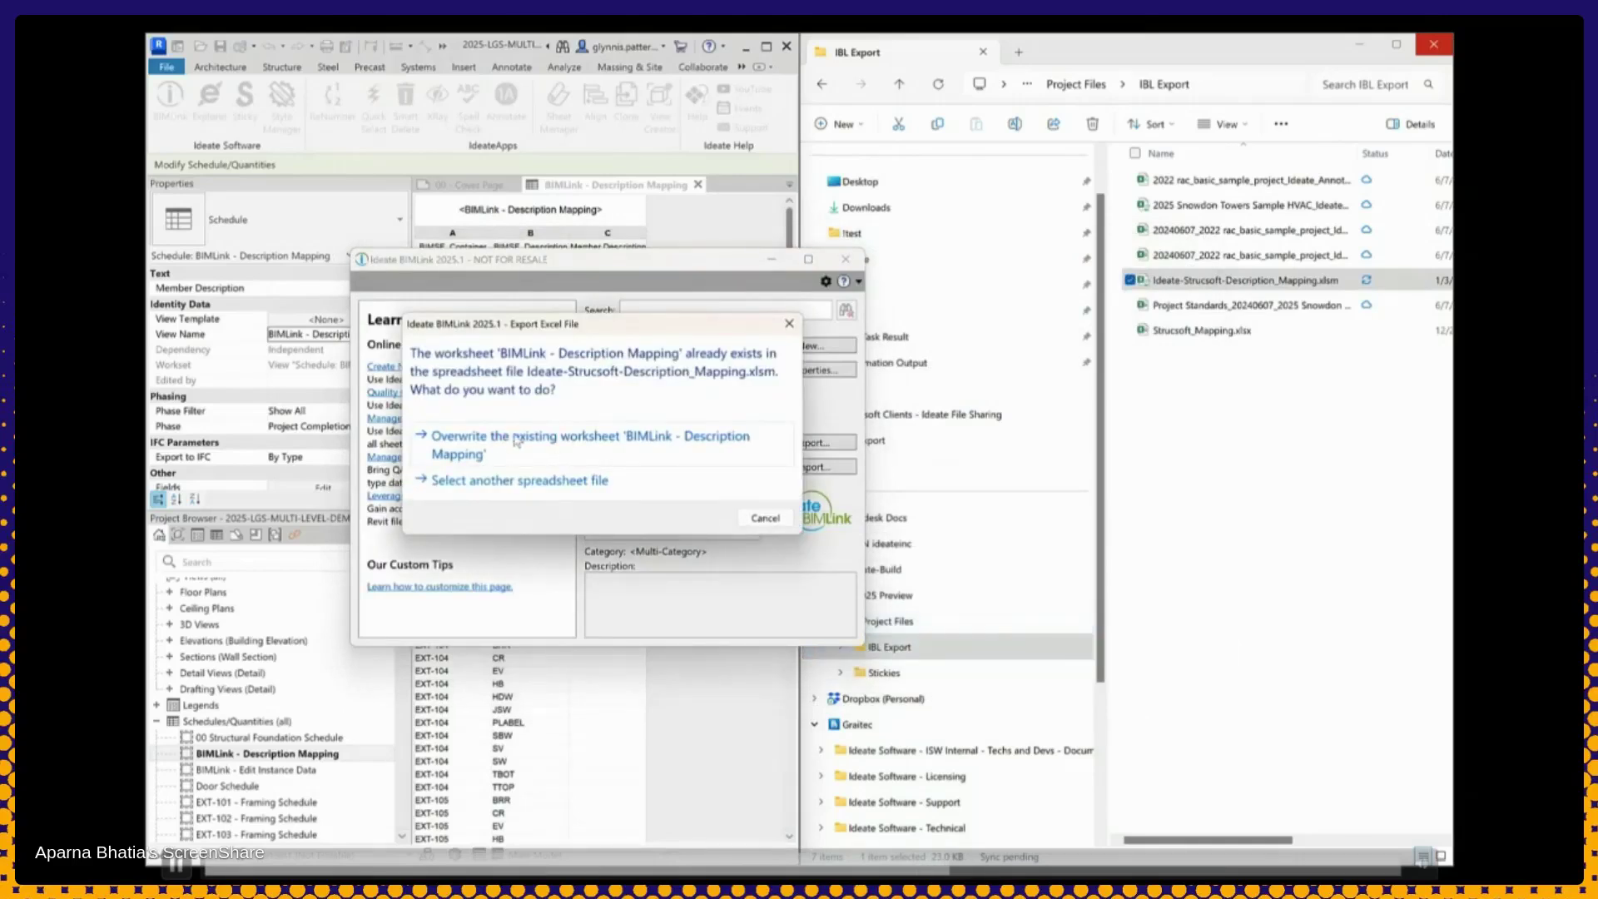
pyautogui.click(604, 446)
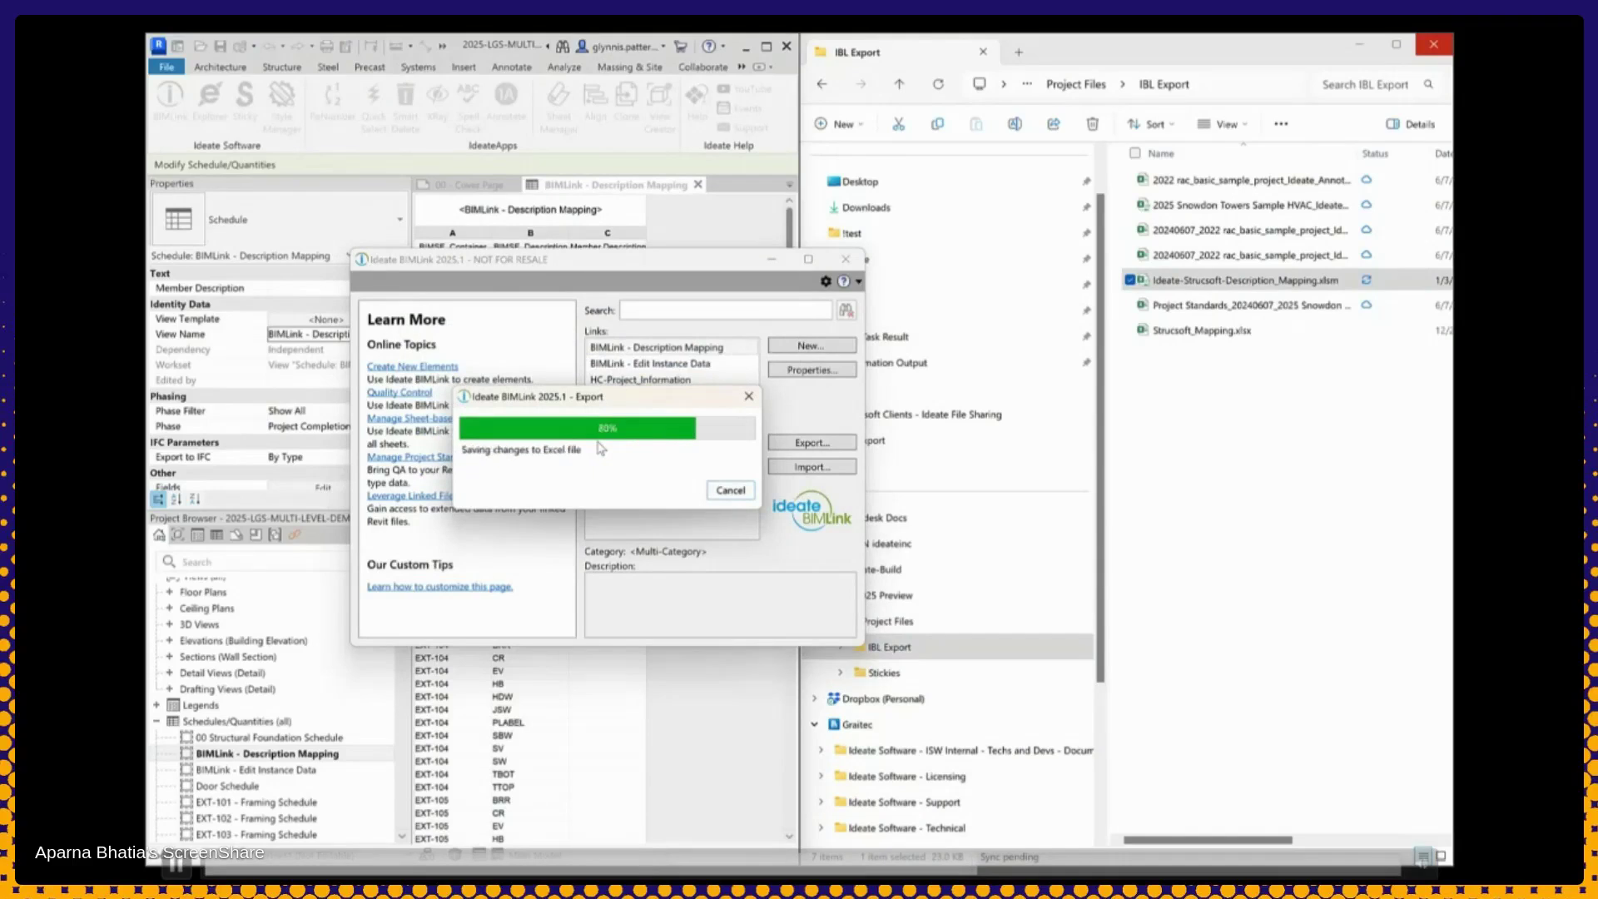
pyautogui.click(677, 490)
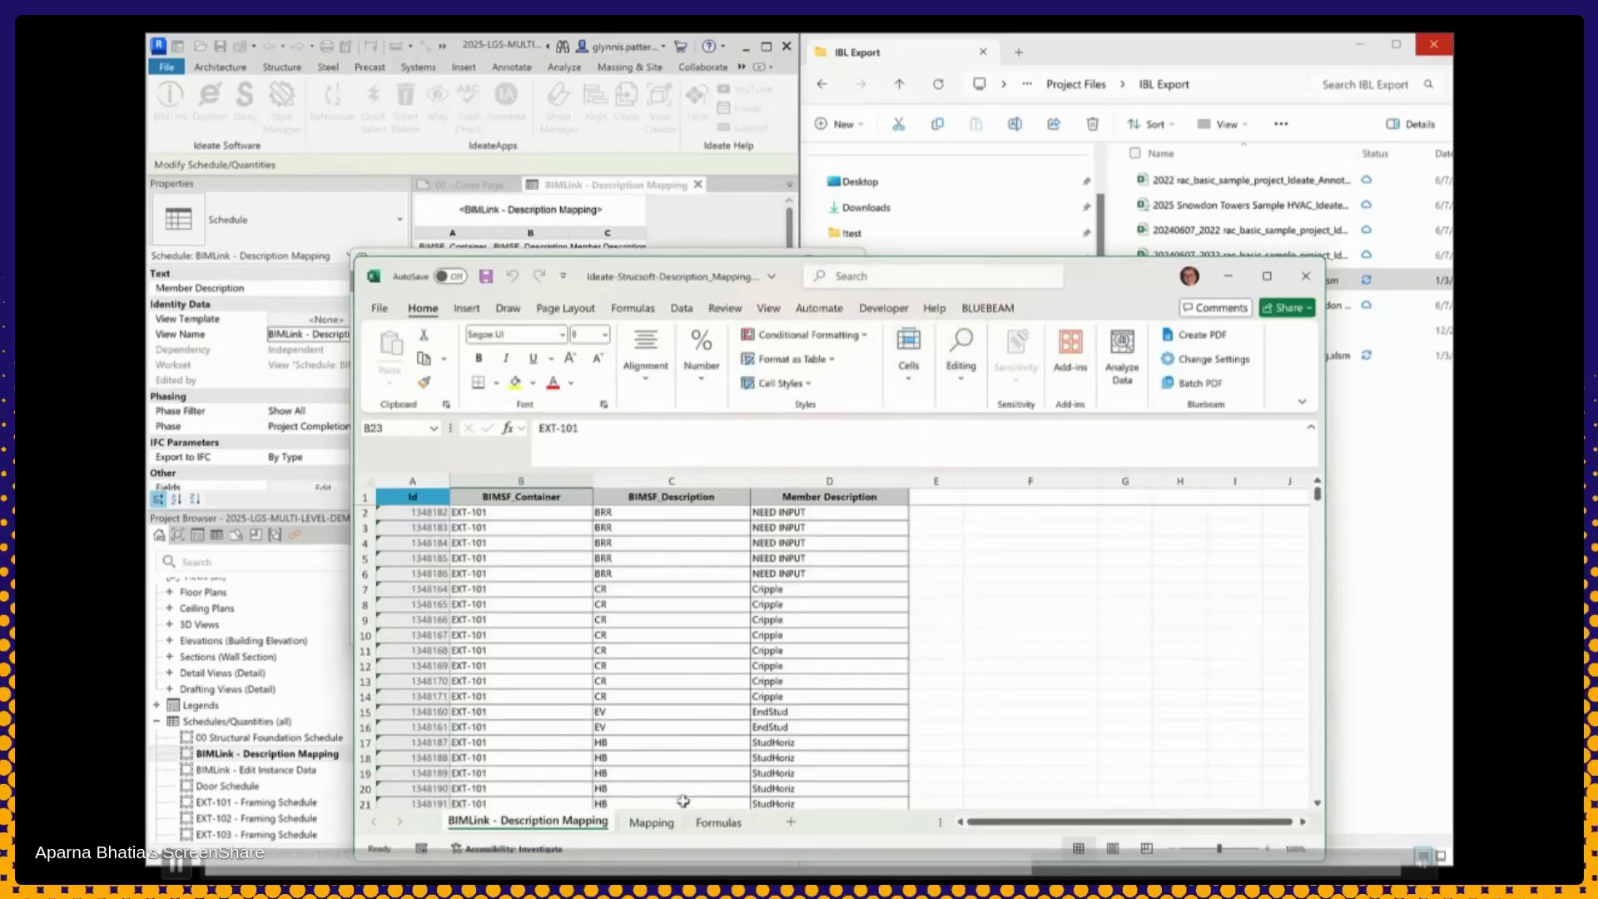
pyautogui.click(652, 822)
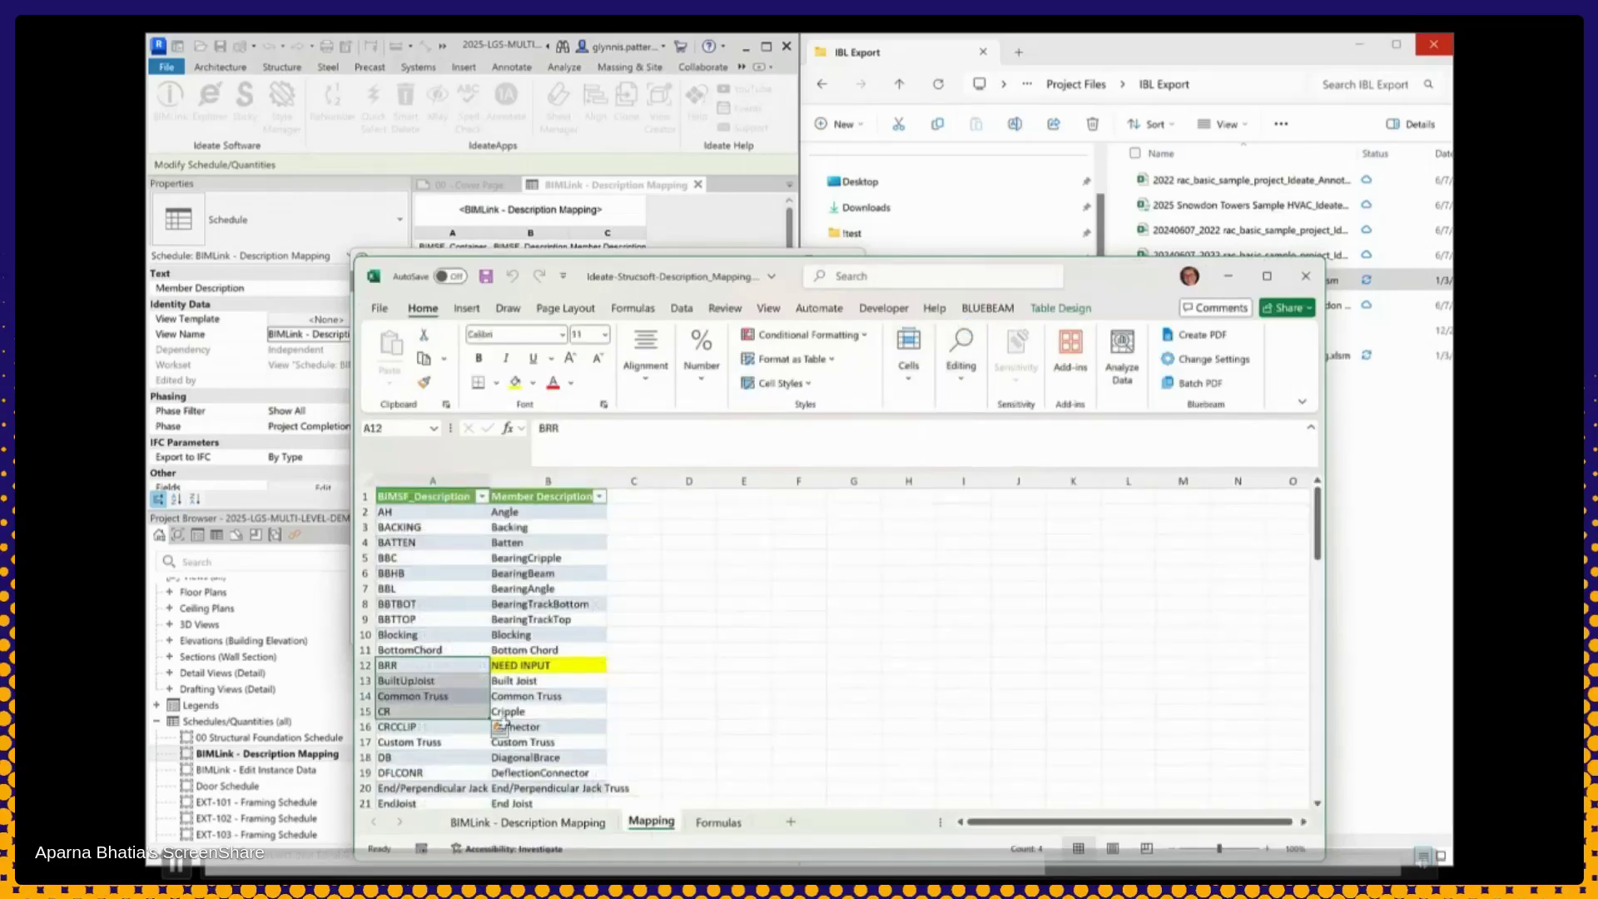
# Examine the INDEX/MATCH formula behind the first Member Description cell on the BIMLink - Description Mapping worksheet
pyautogui.click(573, 824)
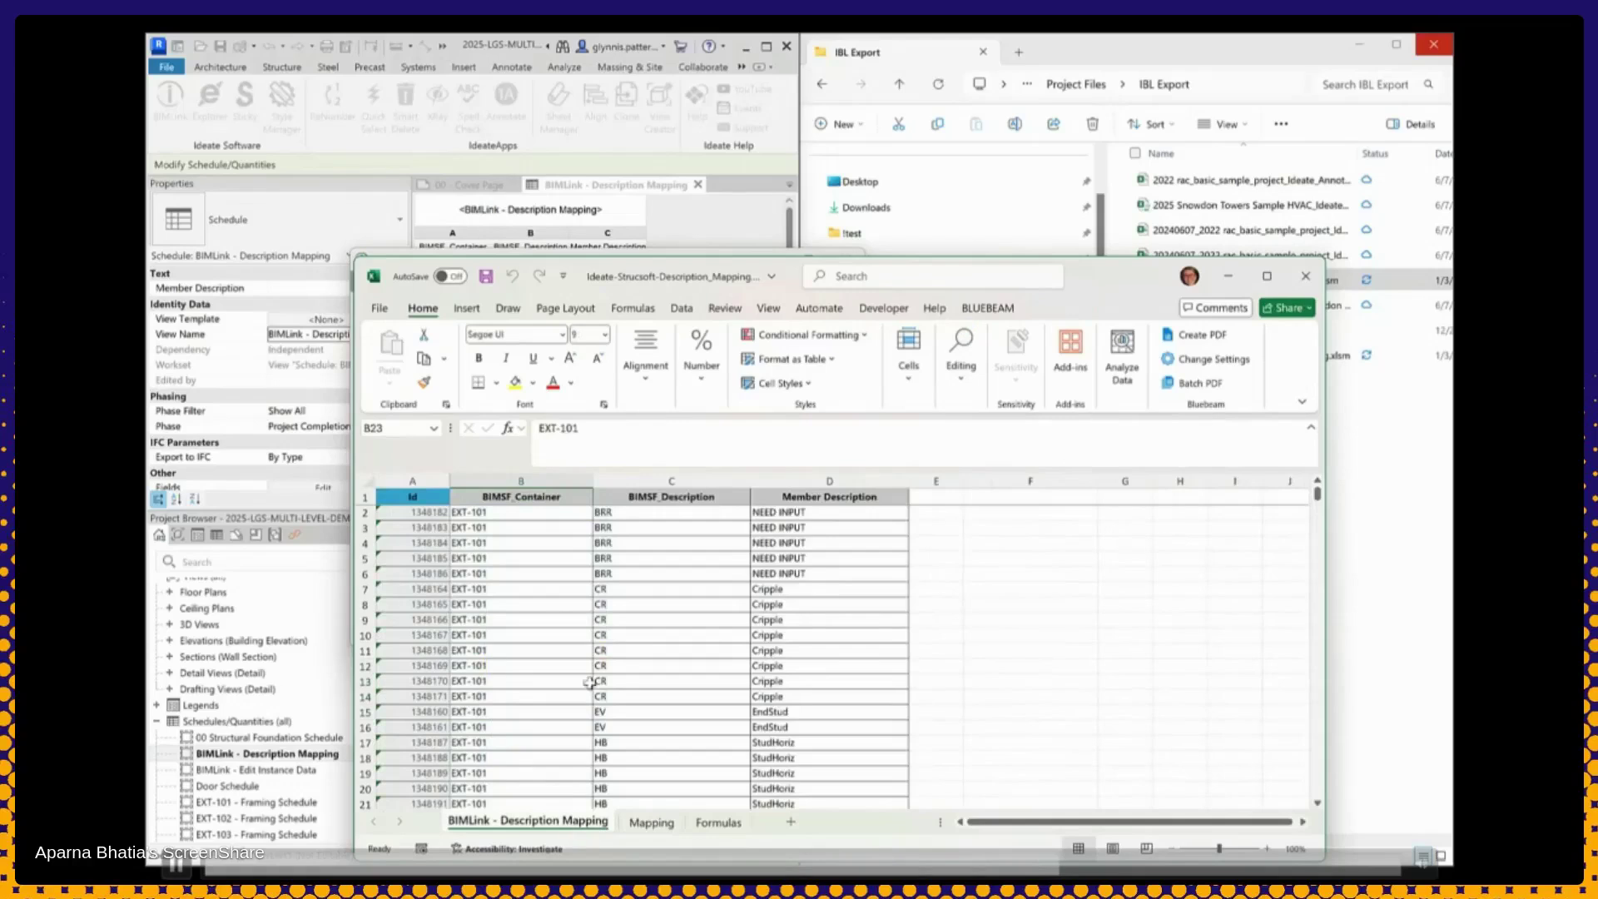
pyautogui.click(504, 515)
pyautogui.click(632, 512)
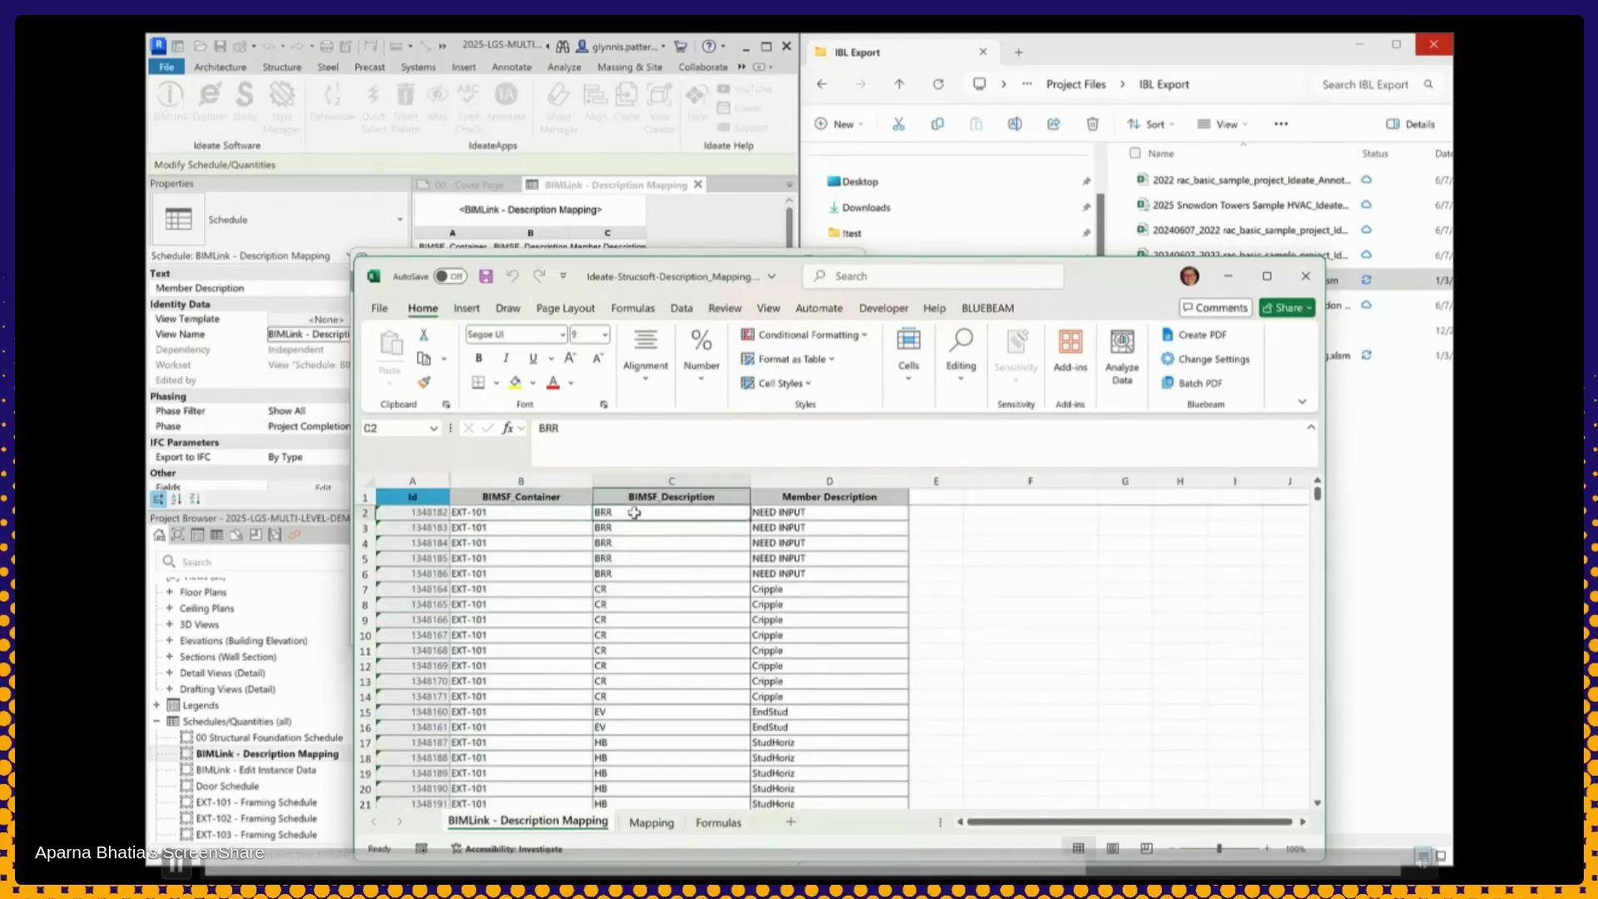
pyautogui.click(799, 512)
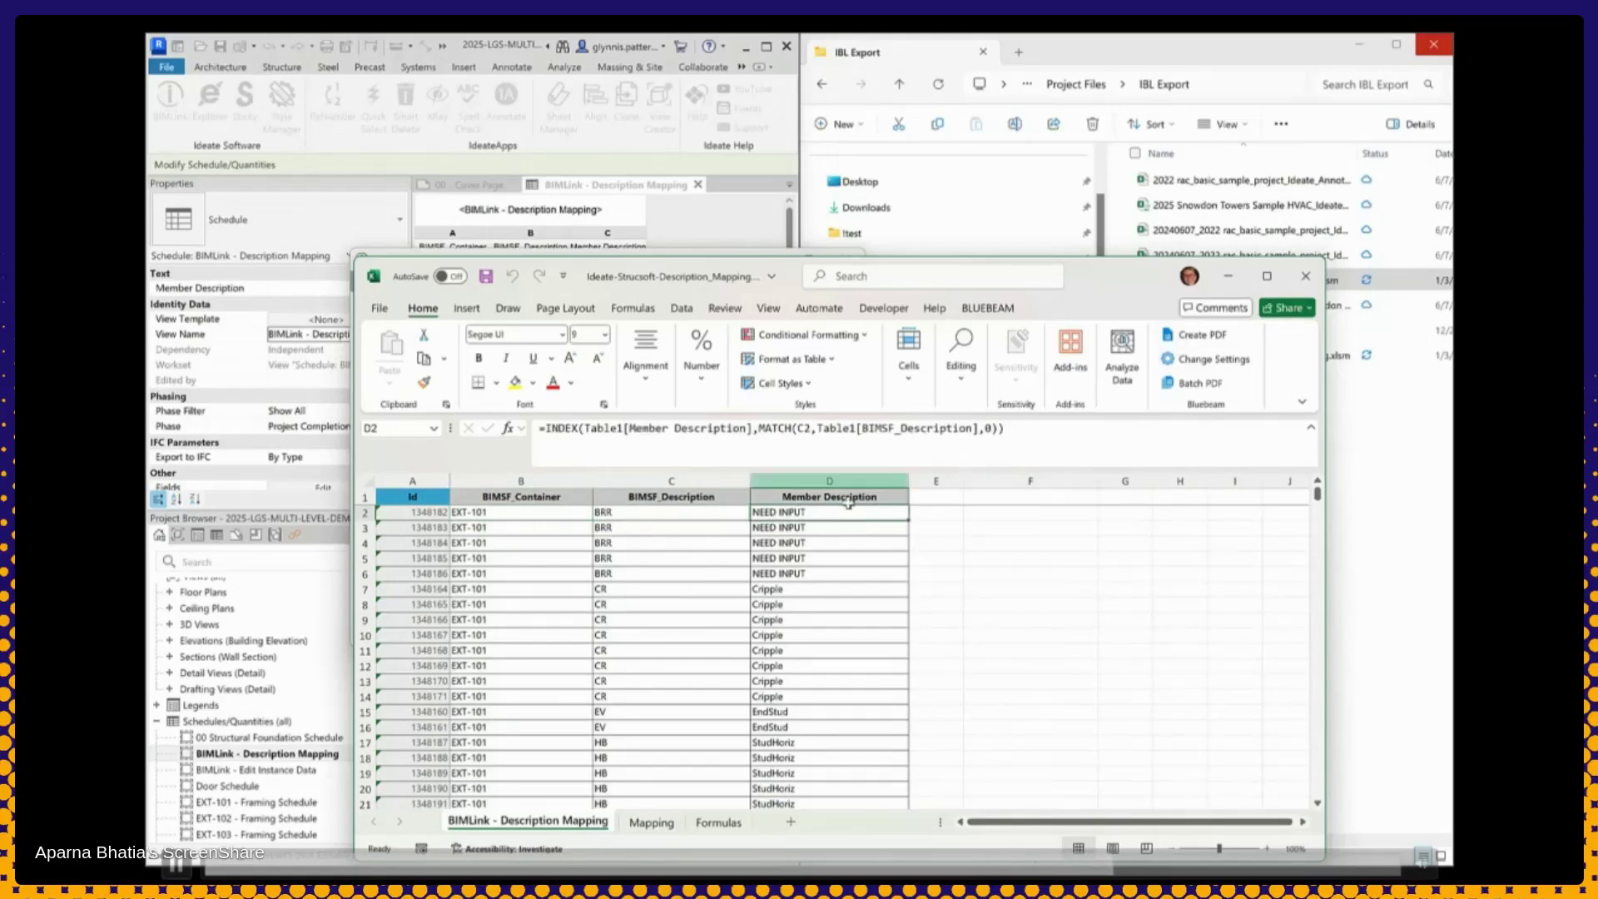
pyautogui.moveTo(1040, 428); pyautogui.dragTo(896, 428)
pyautogui.moveTo(724, 424); pyautogui.dragTo(511, 417)
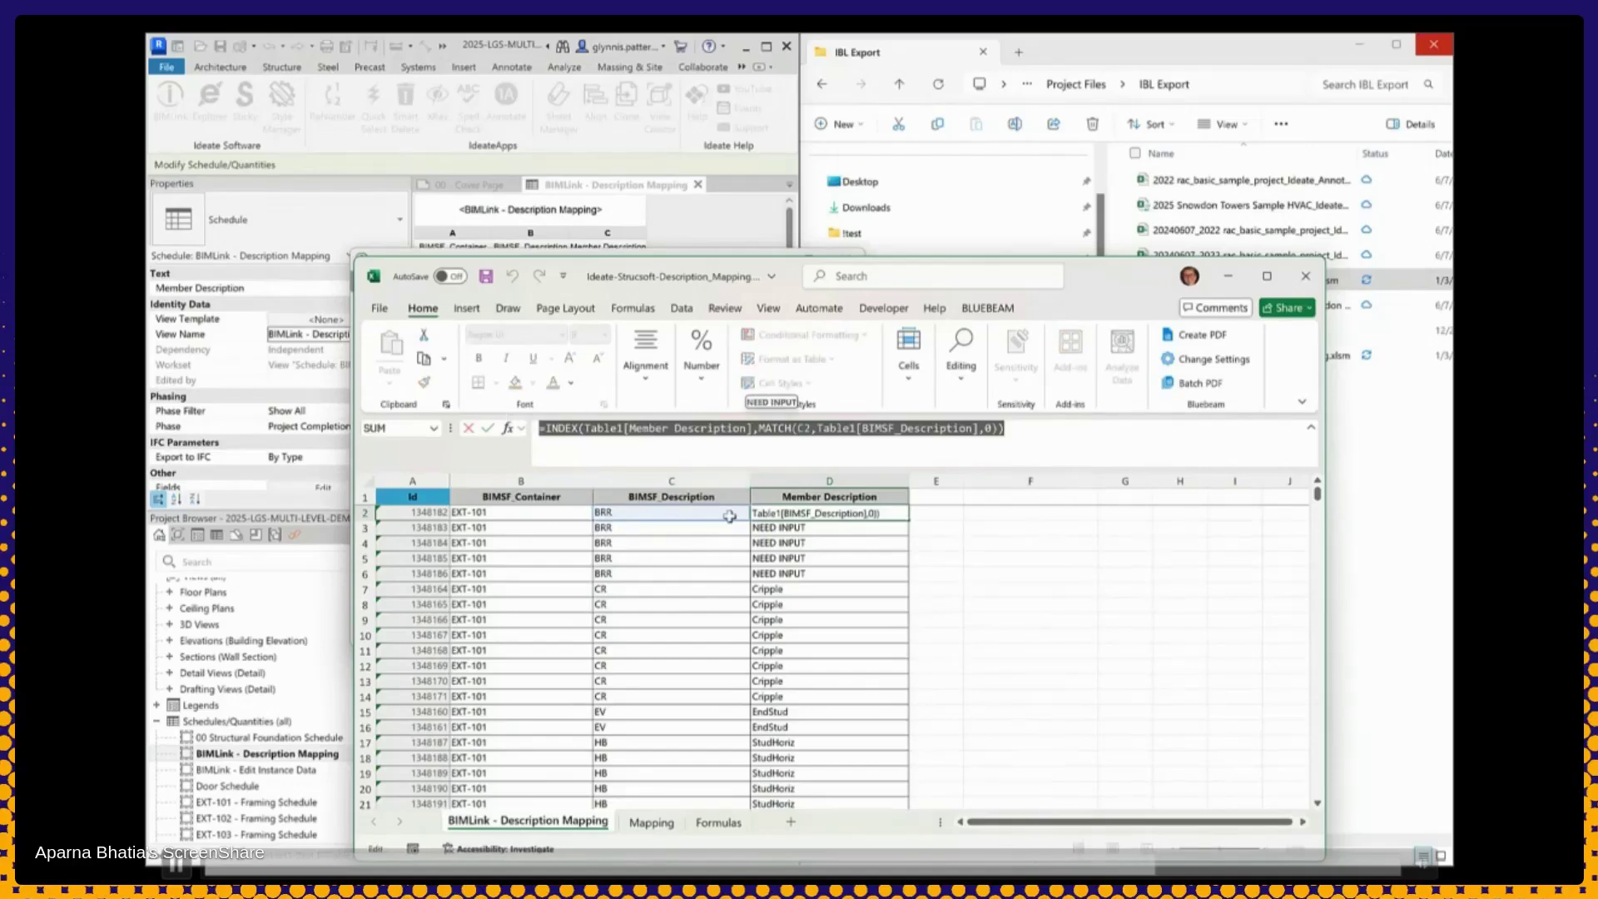
pyautogui.press('Escape')
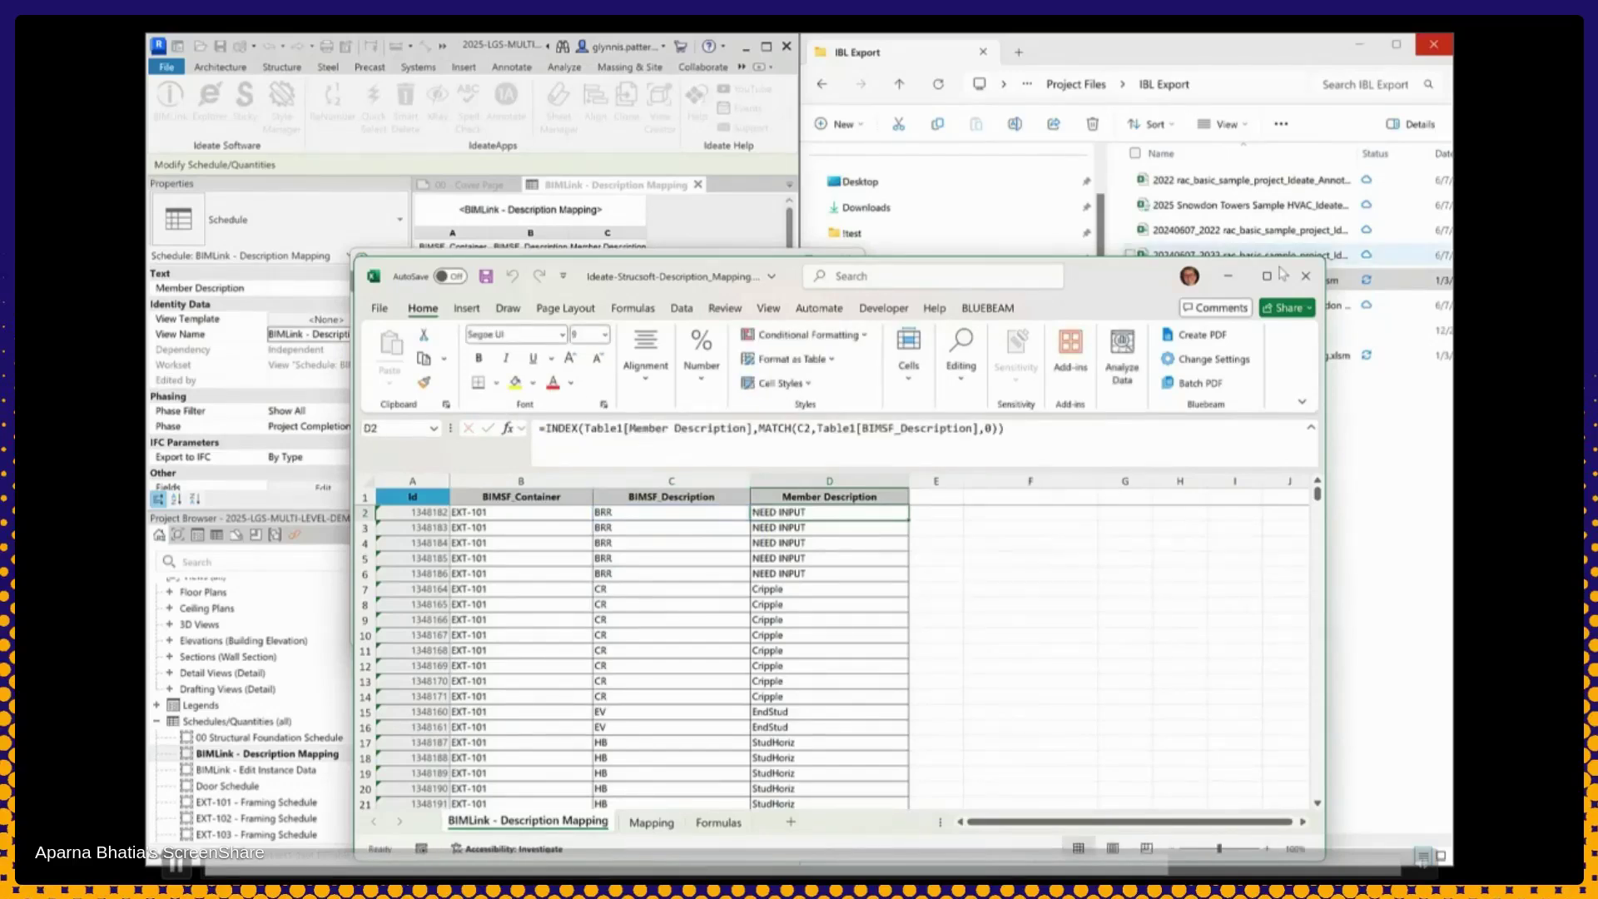
# Save and close the workbook, and import Ideate-Strucsoft-Description_Mapping.xlsm into the Revit model through the BIMLink - Description Mapping link
pyautogui.click(1304, 275)
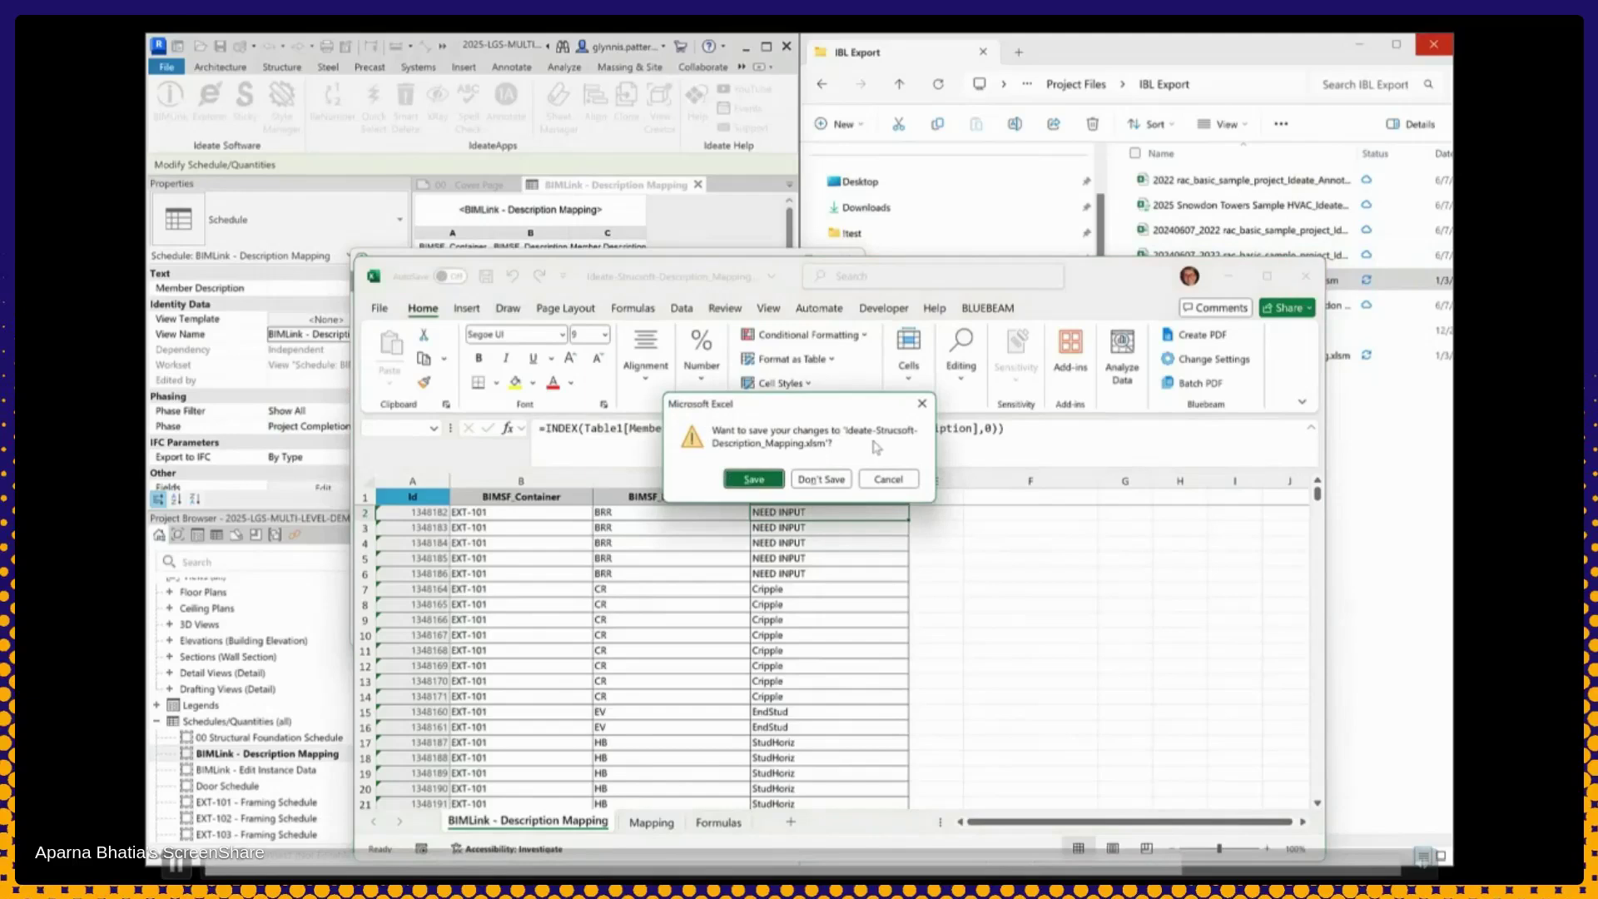
pyautogui.click(749, 480)
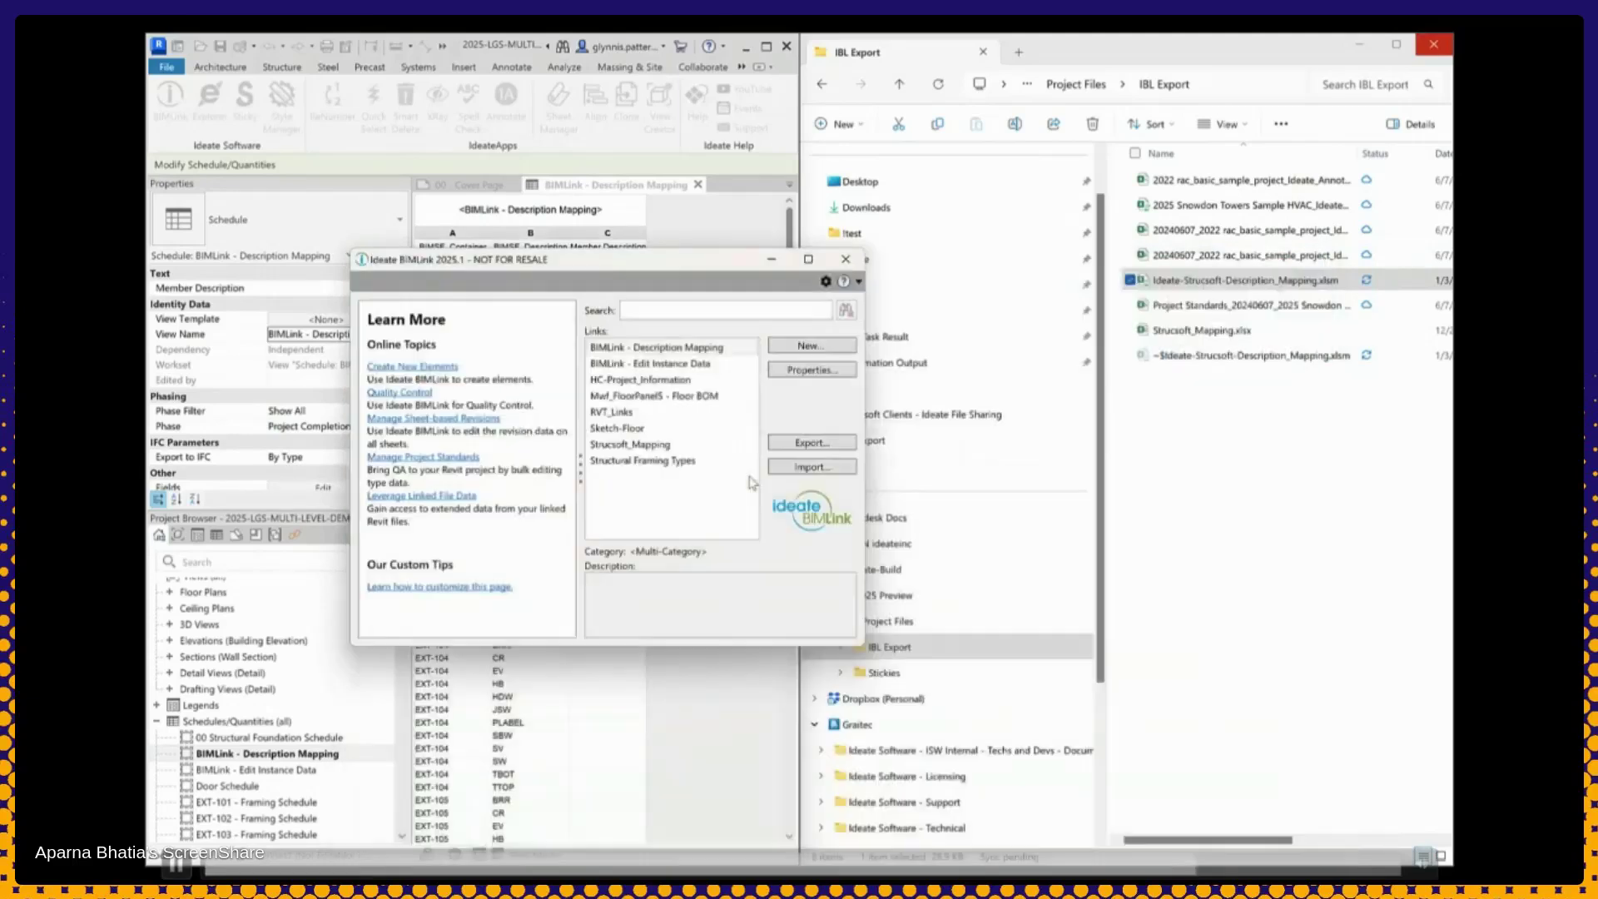
pyautogui.click(799, 469)
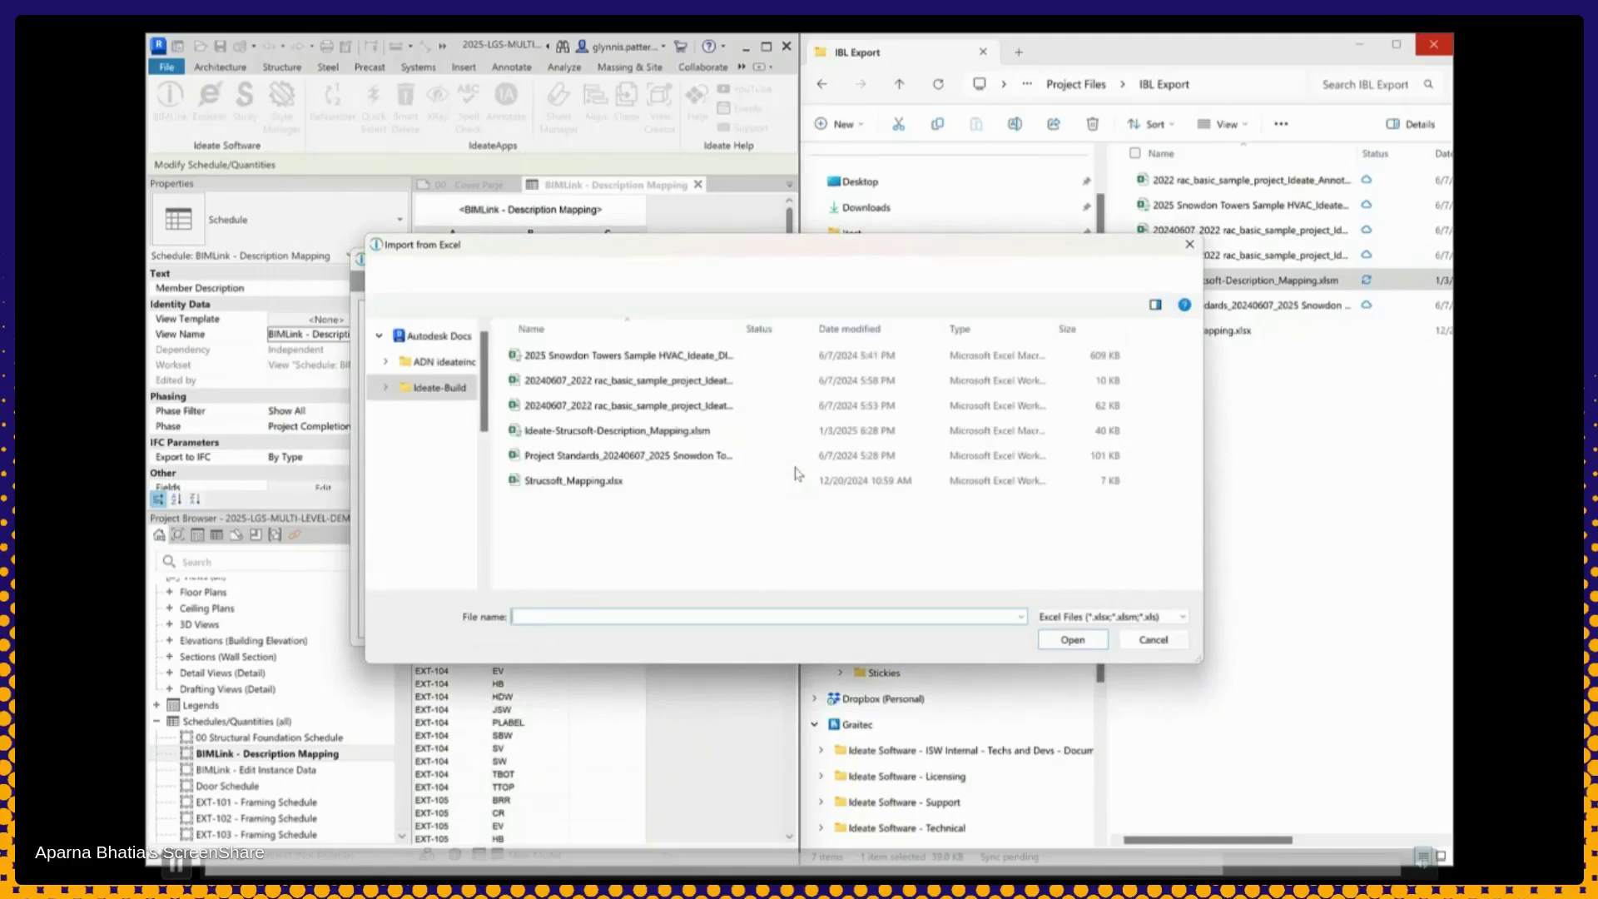
pyautogui.click(683, 431)
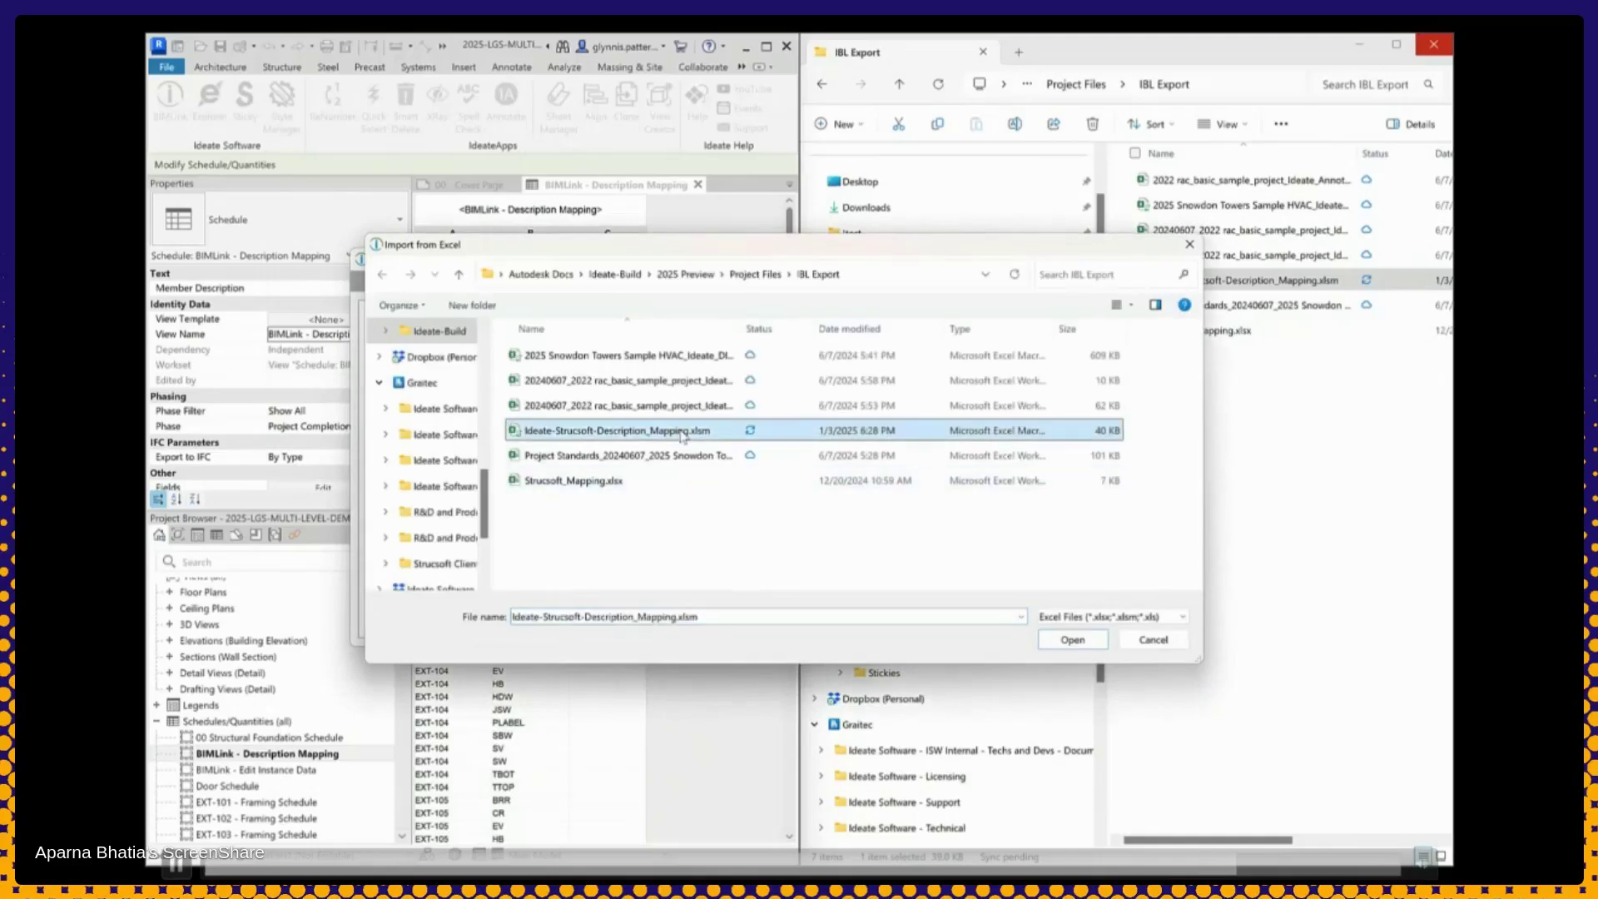
pyautogui.click(1057, 639)
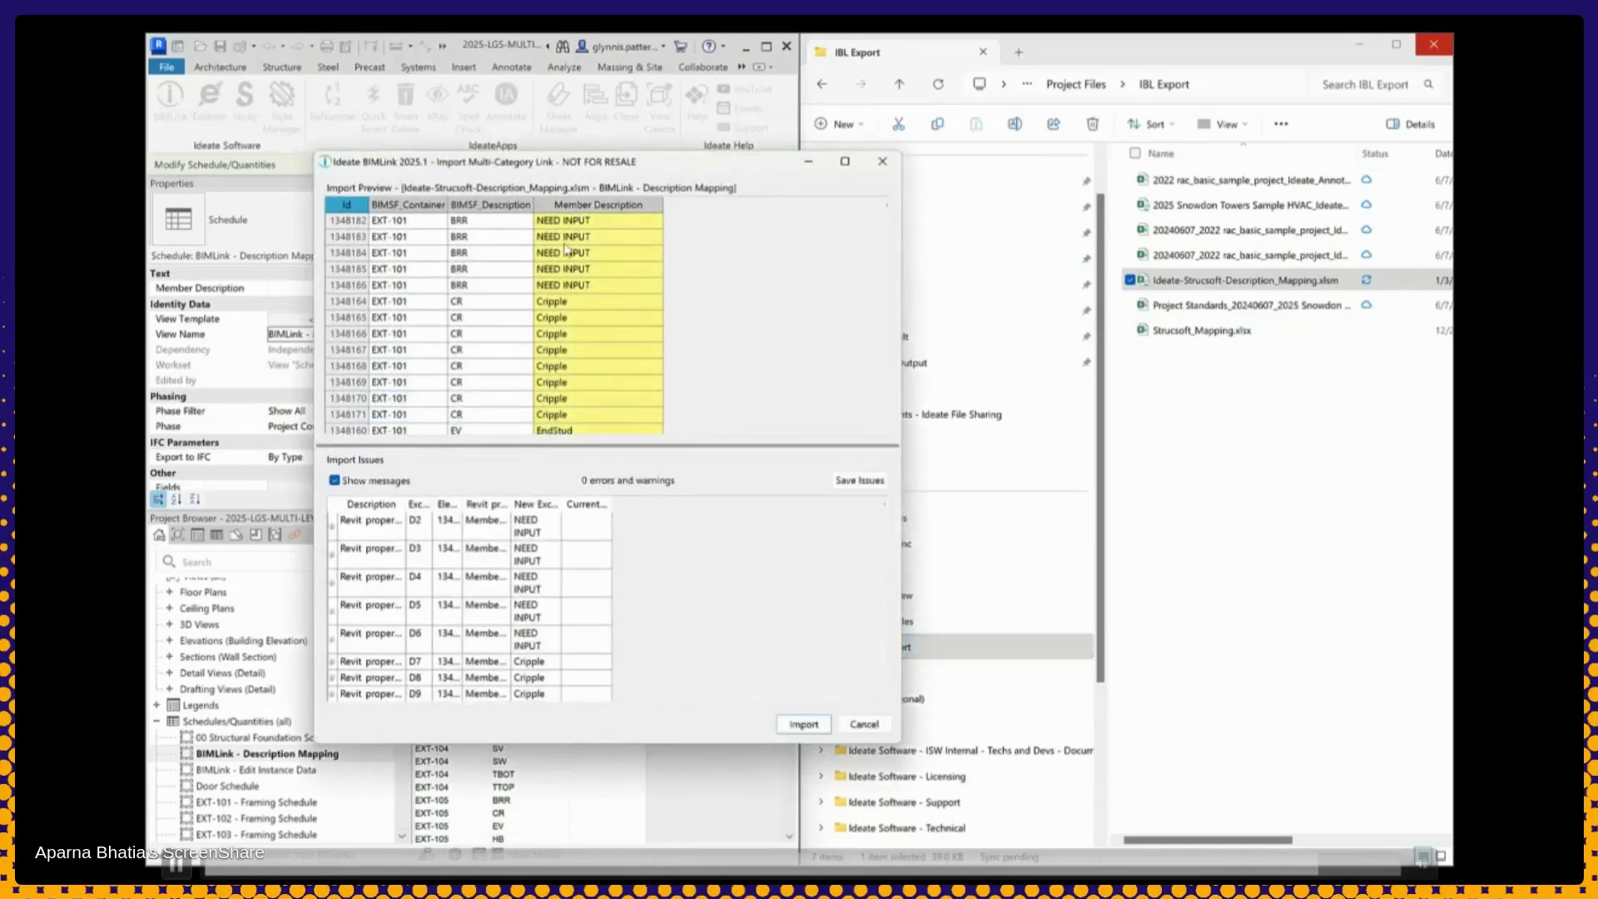
pyautogui.click(803, 725)
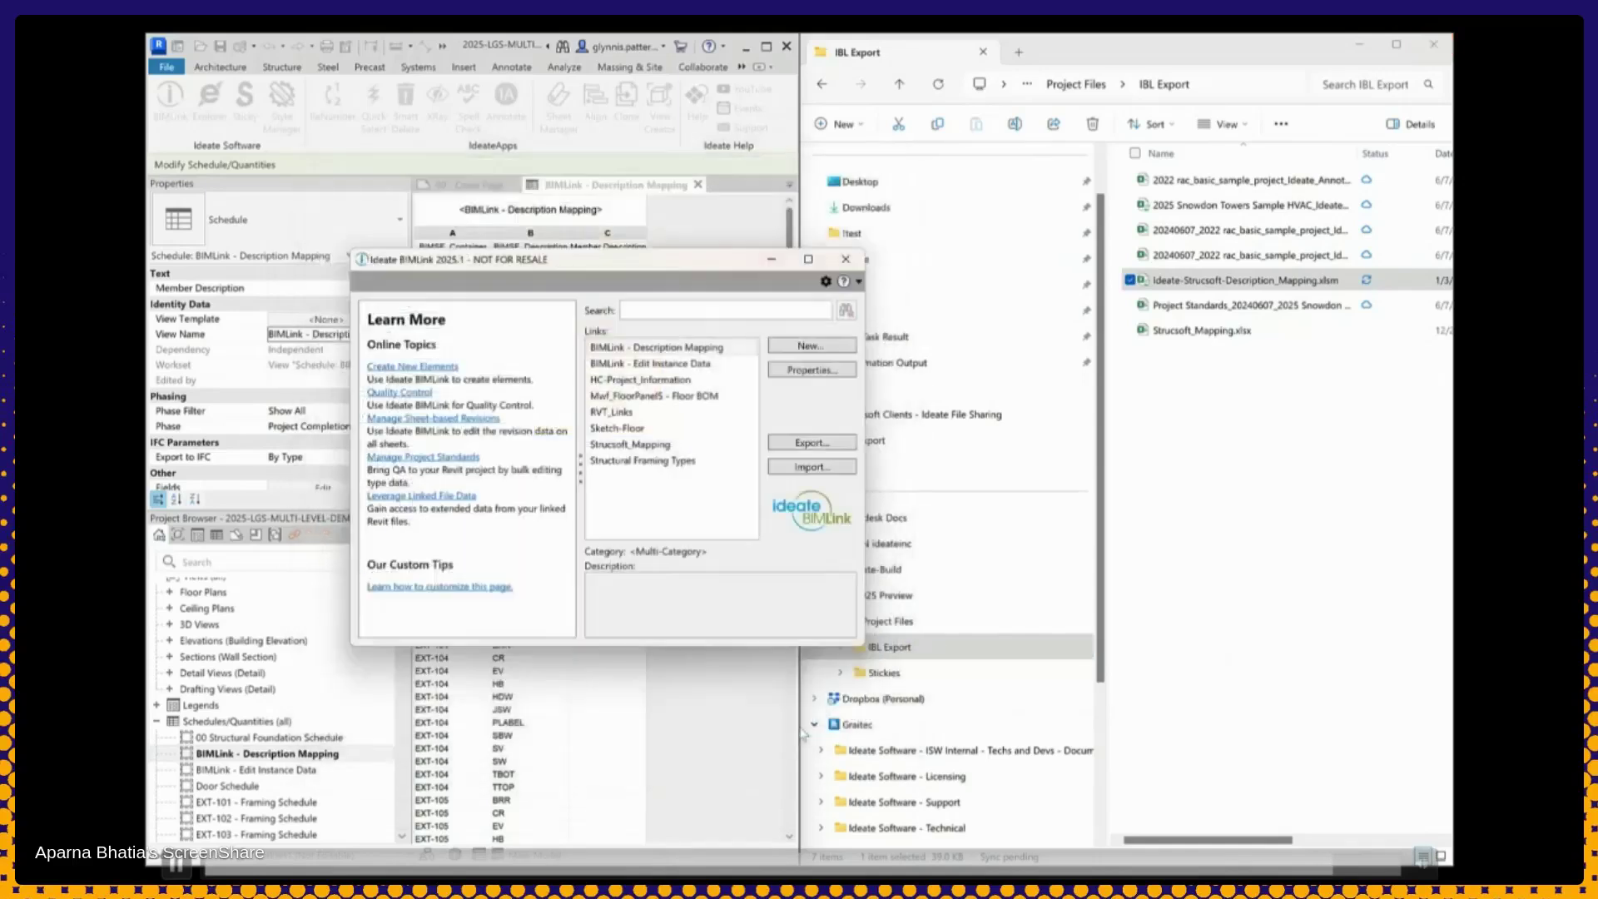
pyautogui.click(845, 259)
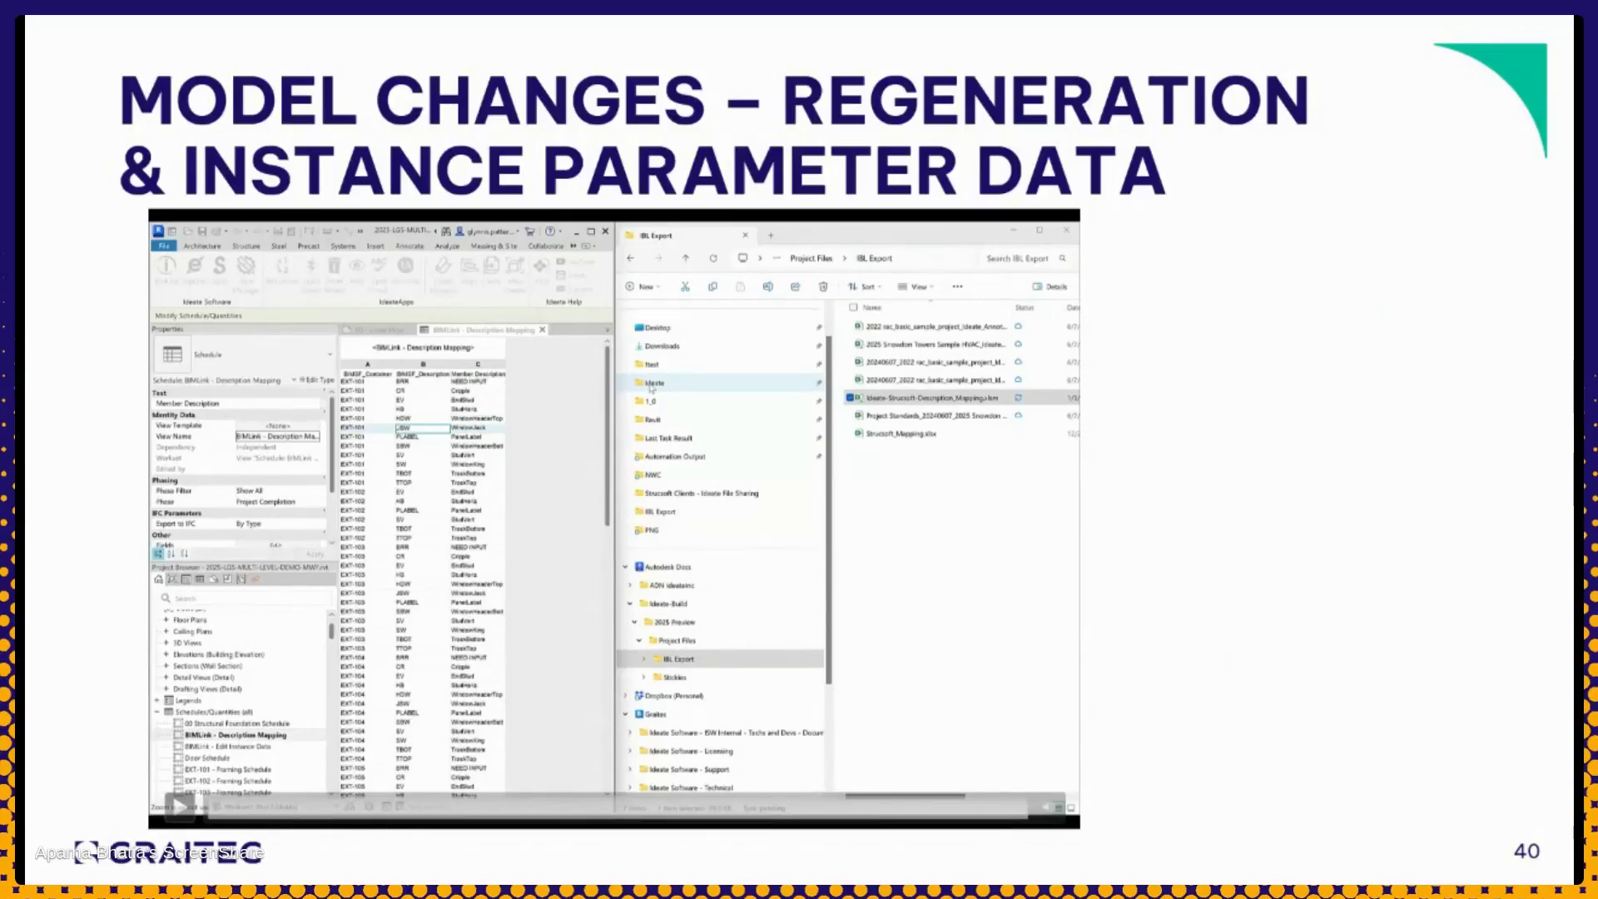
pyautogui.press('Right')
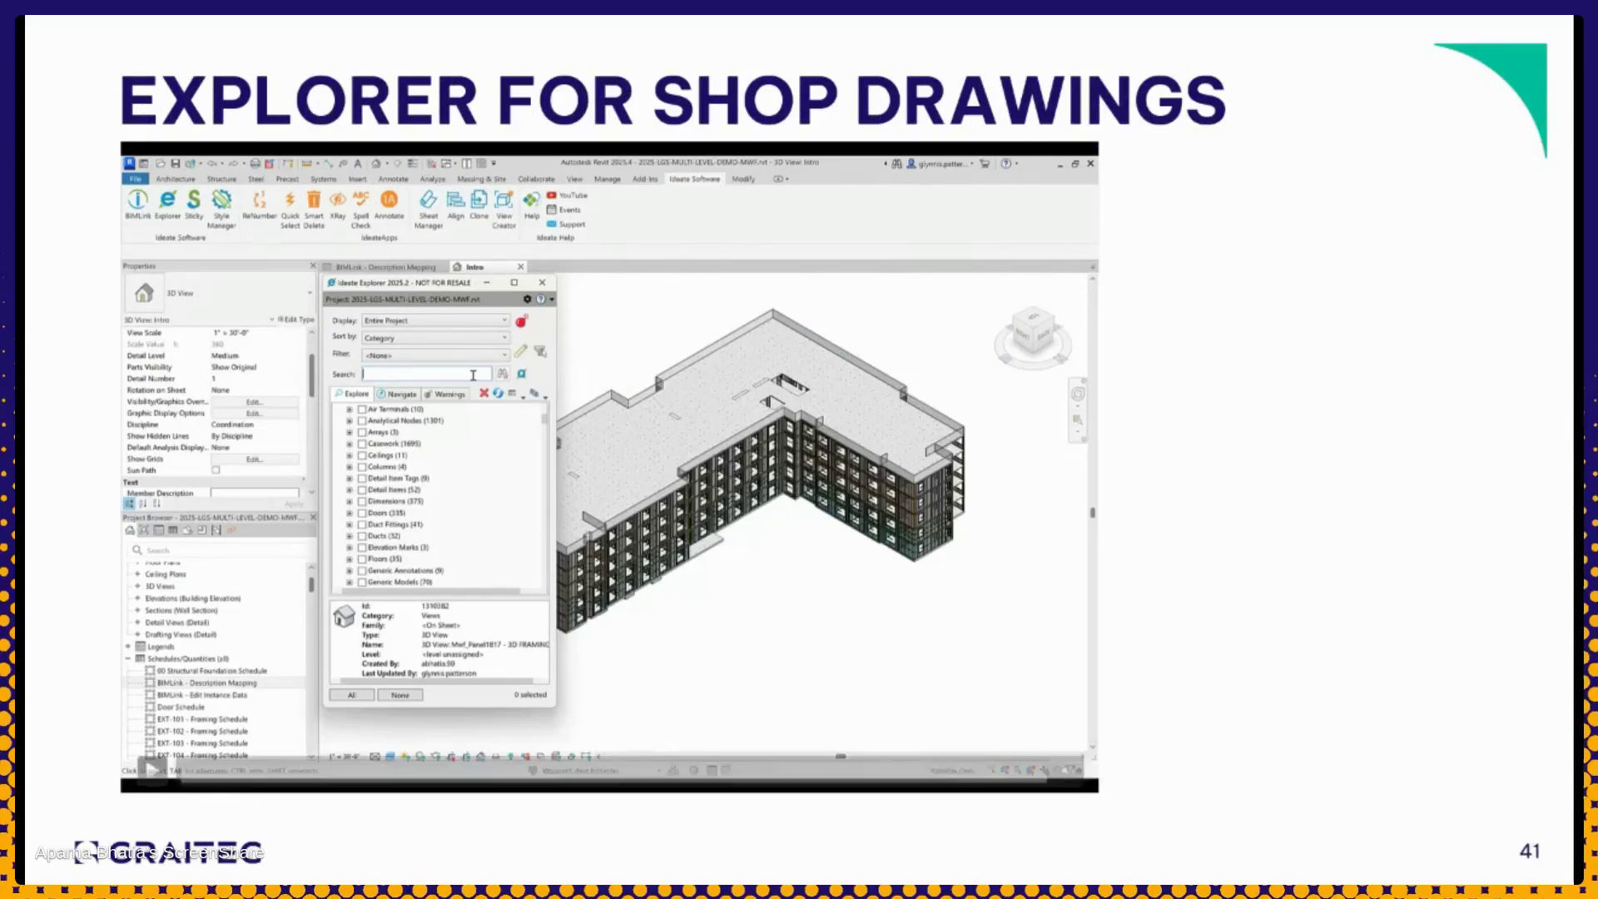
pyautogui.press('Right')
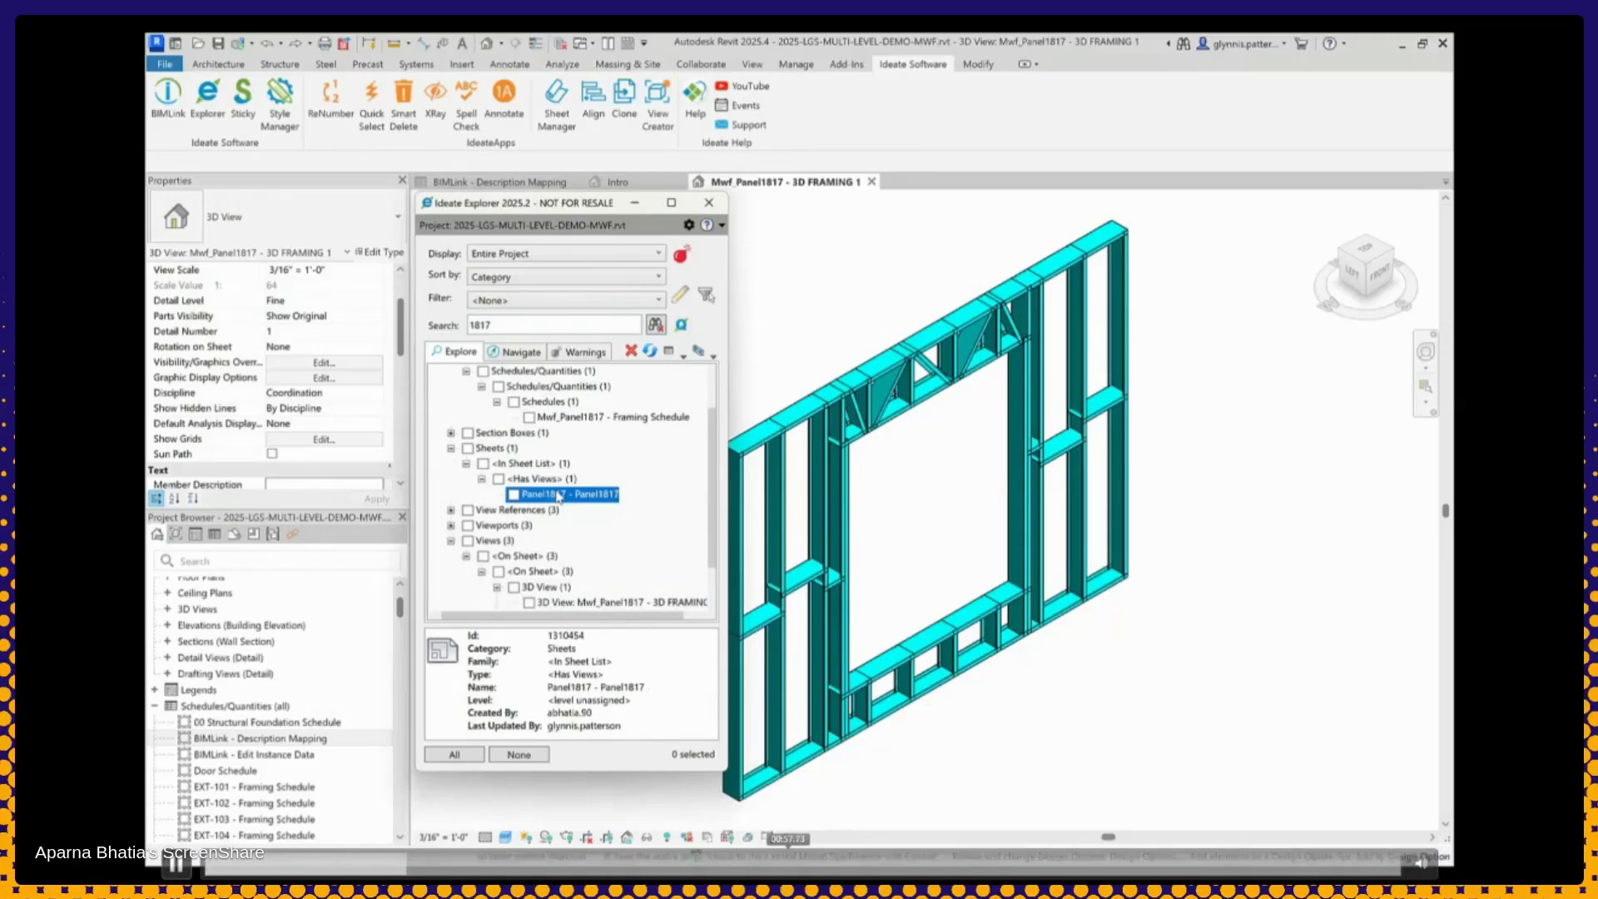
# Open the Panel1817 sheet from the Ideate Explorer search results and clear the search
pyautogui.doubleClick(558, 494)
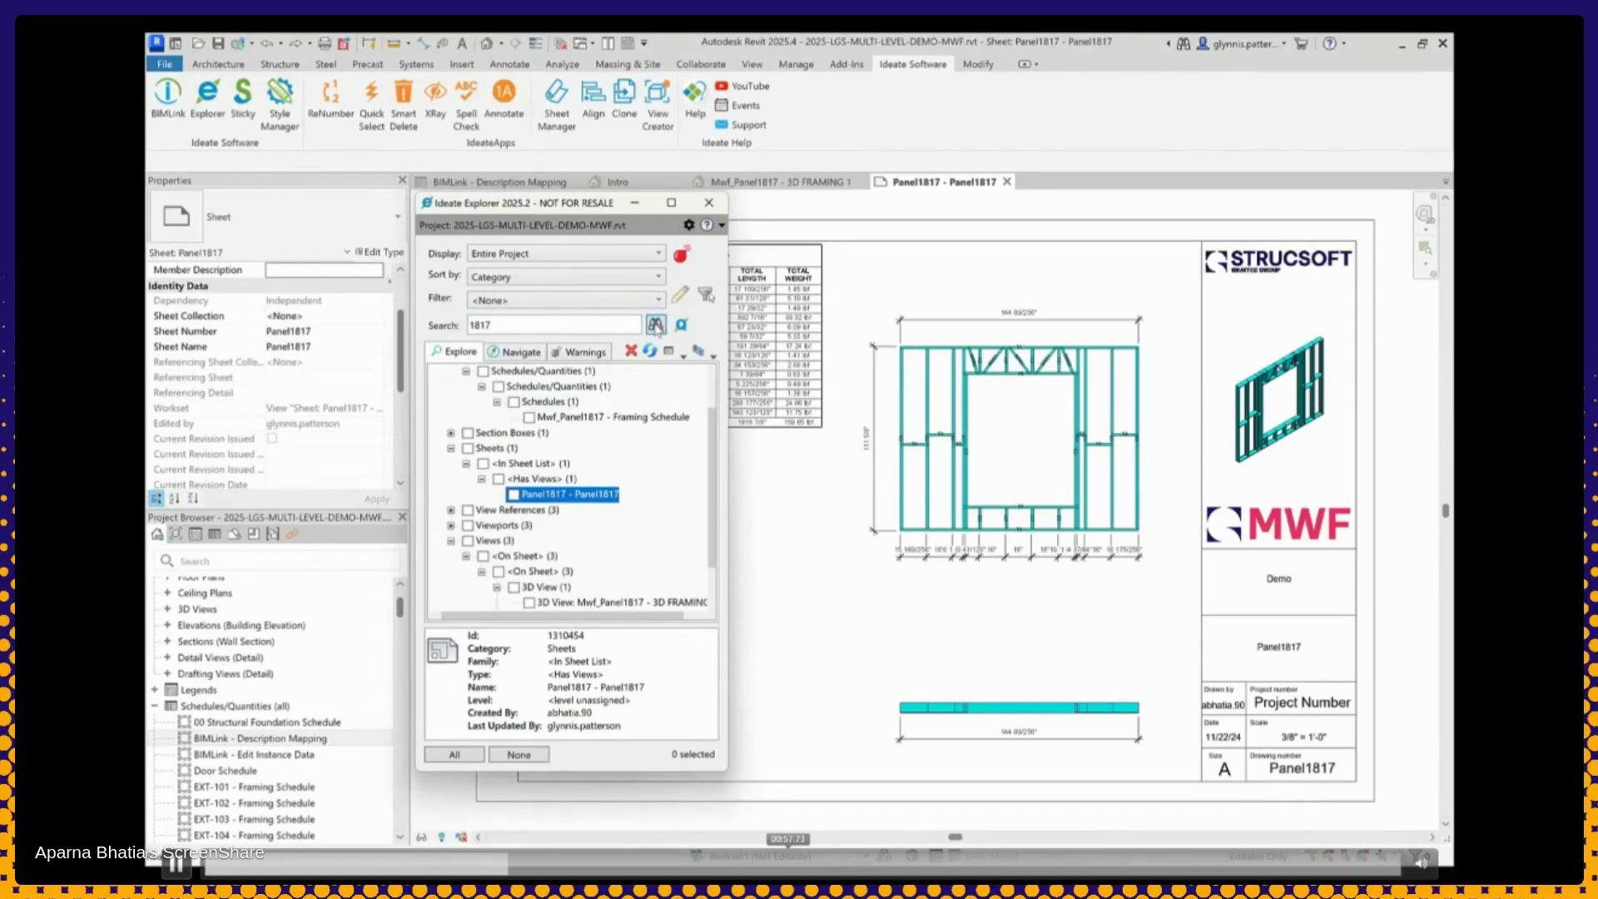
pyautogui.click(656, 325)
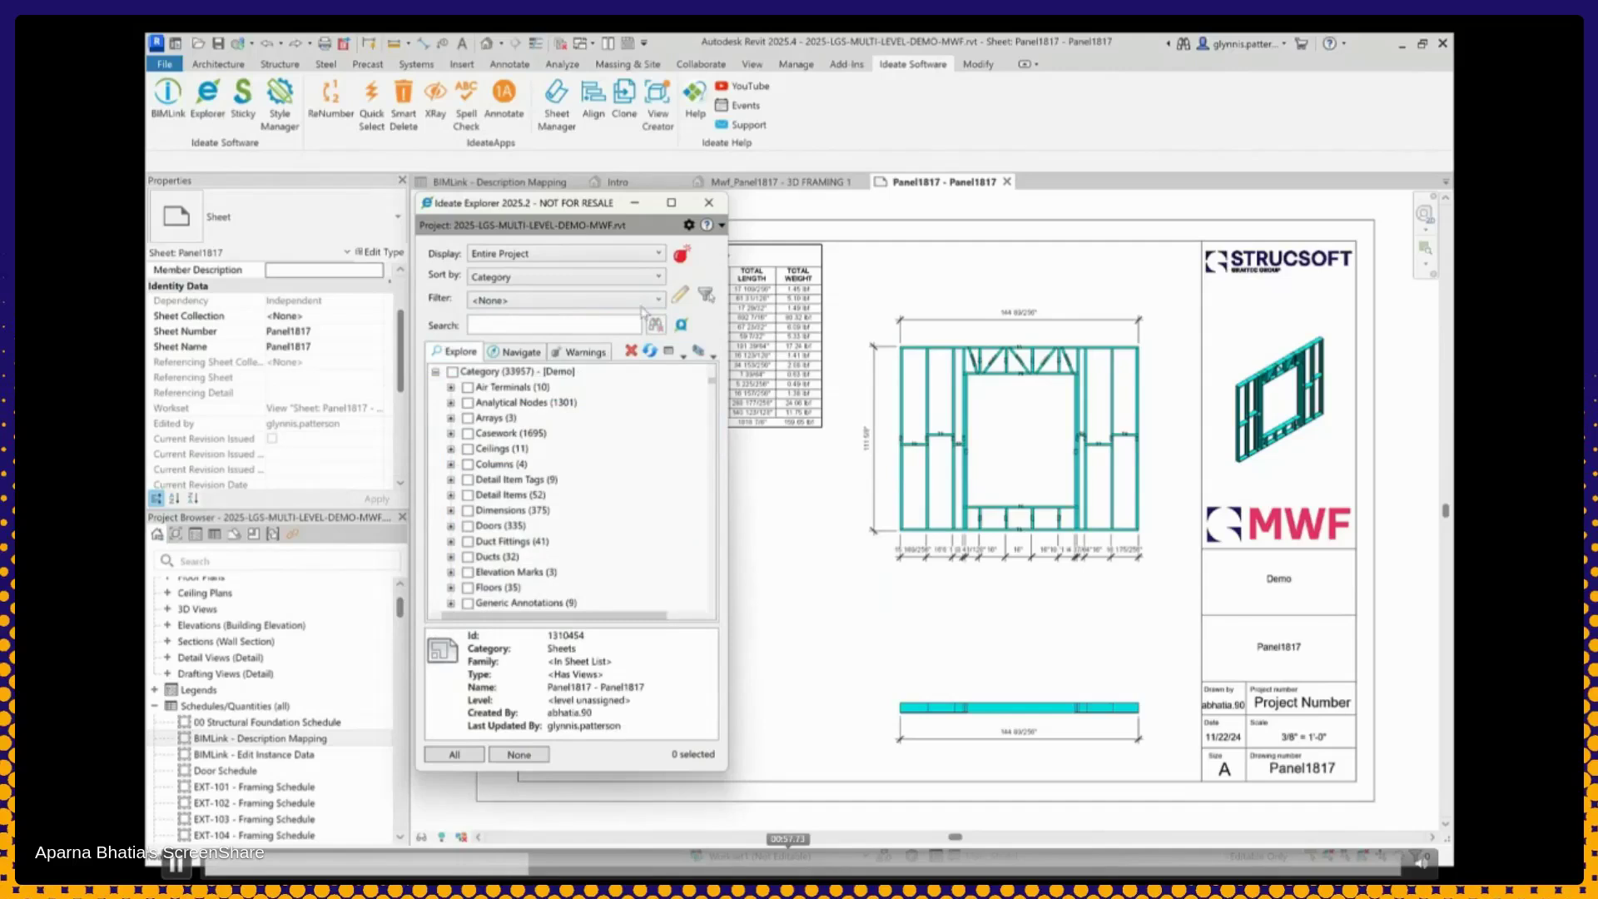
# Filter the project elements in Ideate Explorer with Structural_Framing-Short and expand the Structural Framing category
pyautogui.click(606, 301)
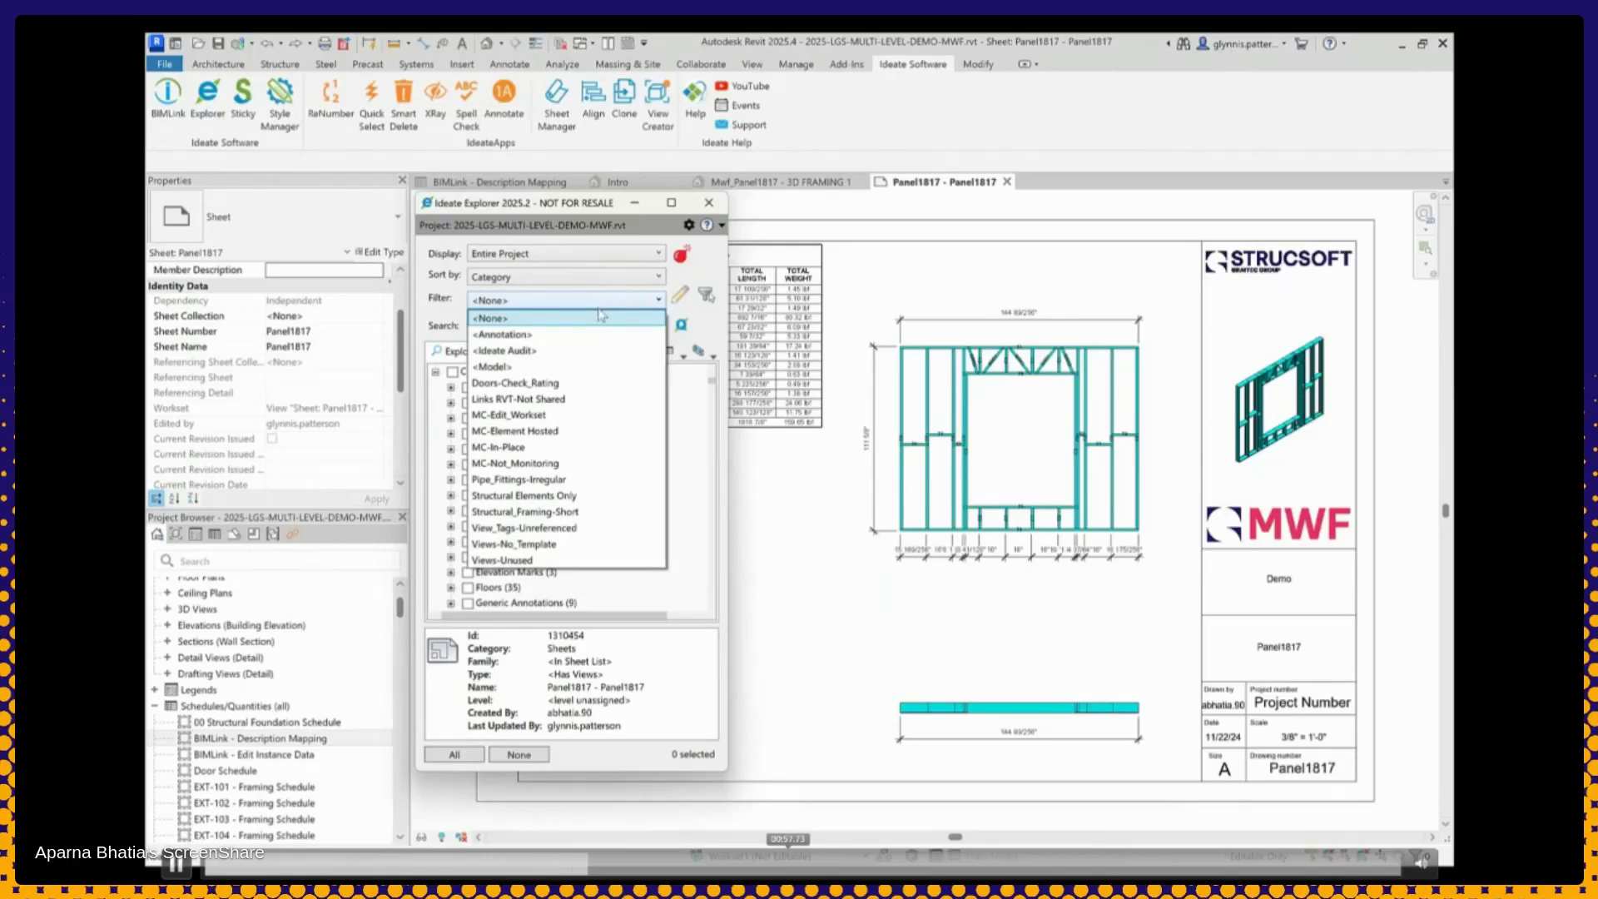
pyautogui.click(569, 513)
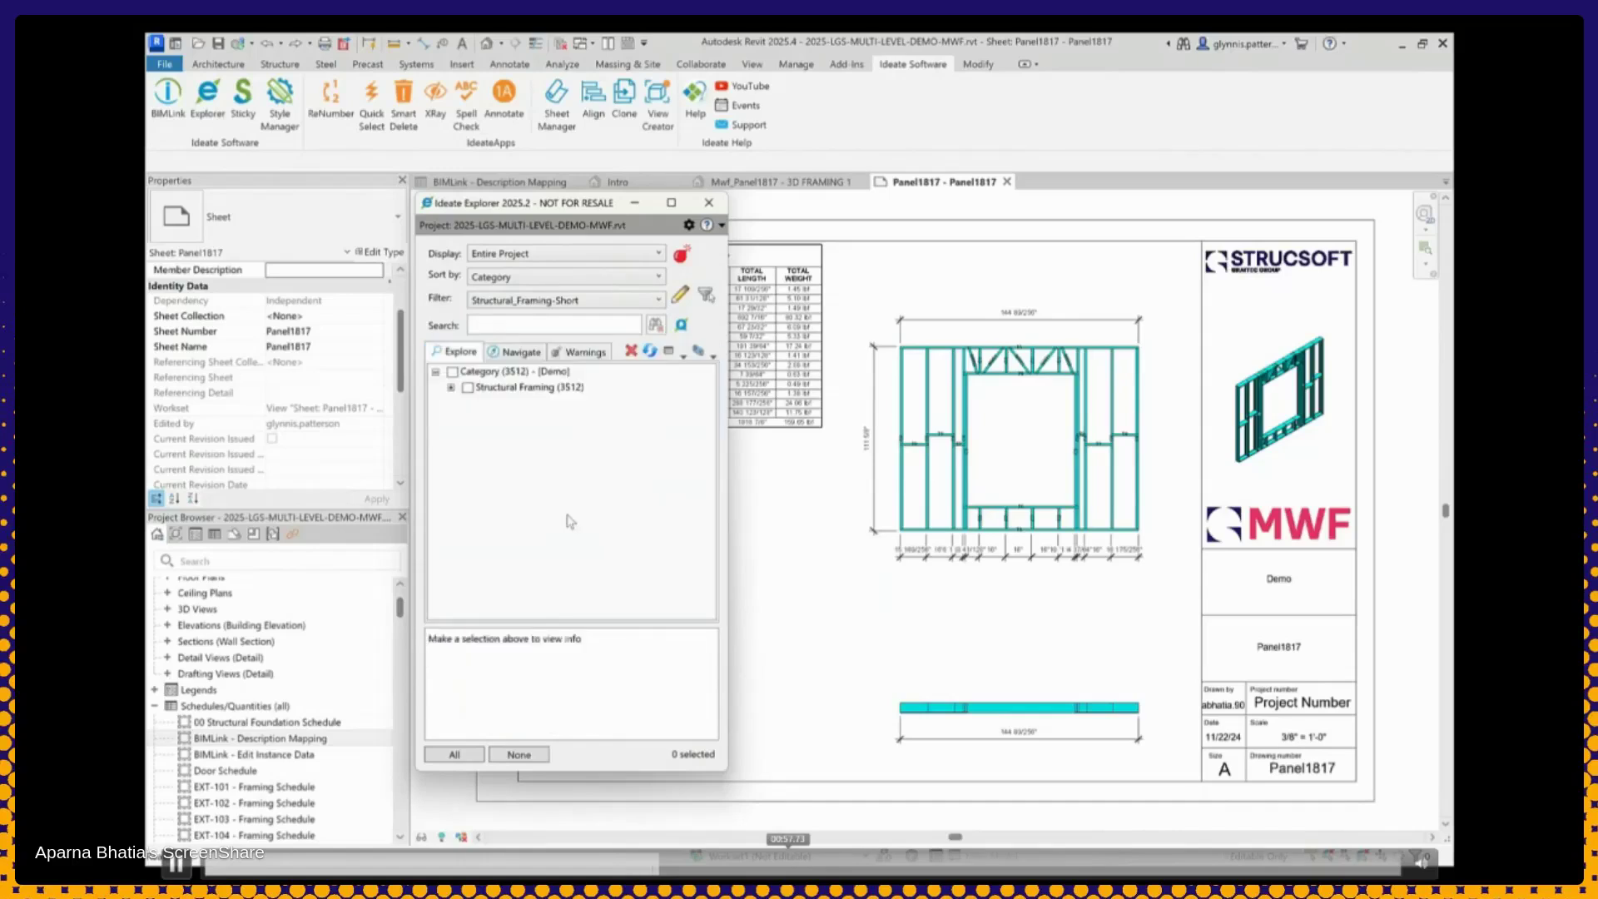
pyautogui.click(451, 388)
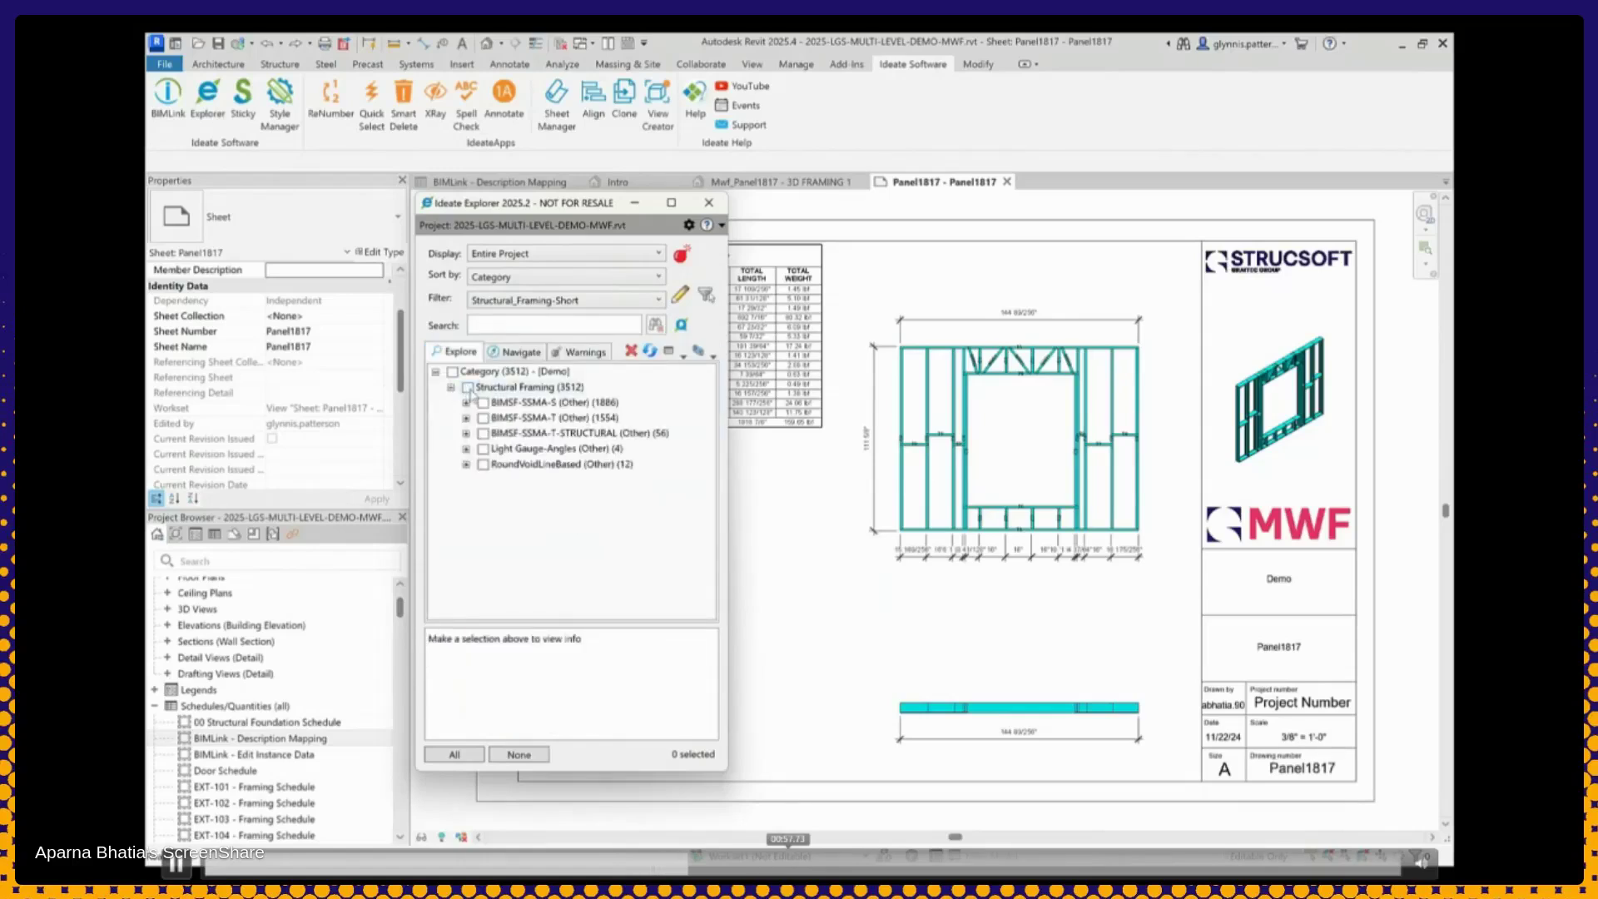
# Select all filtered Structural Framing elements and isolate them in the 3D view
pyautogui.click(468, 388)
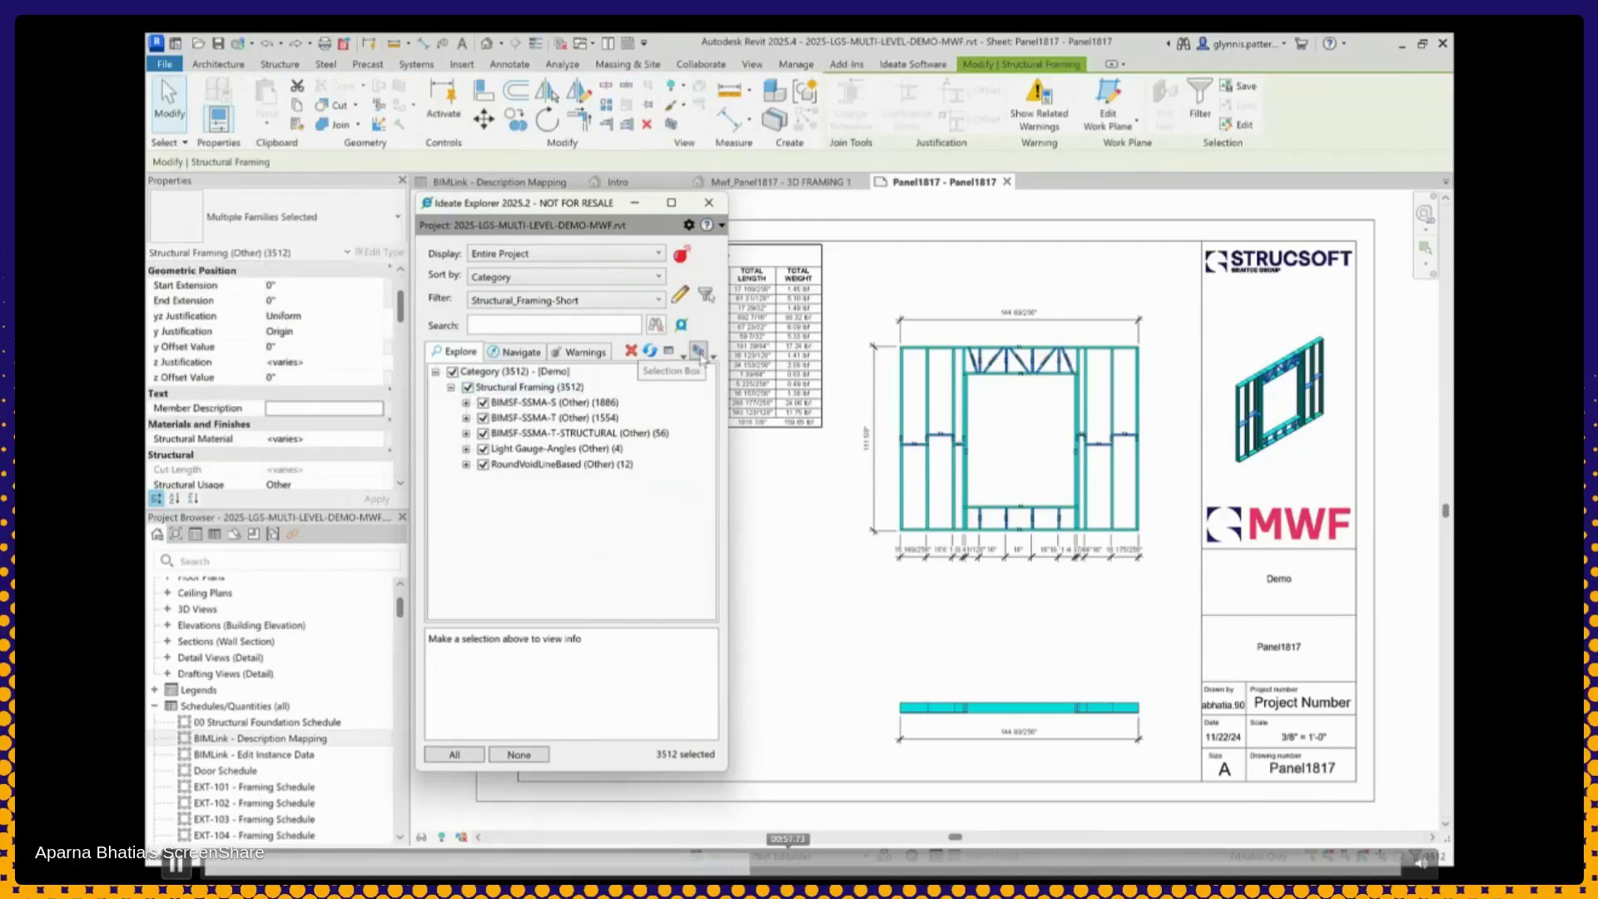
pyautogui.click(699, 353)
pyautogui.click(714, 356)
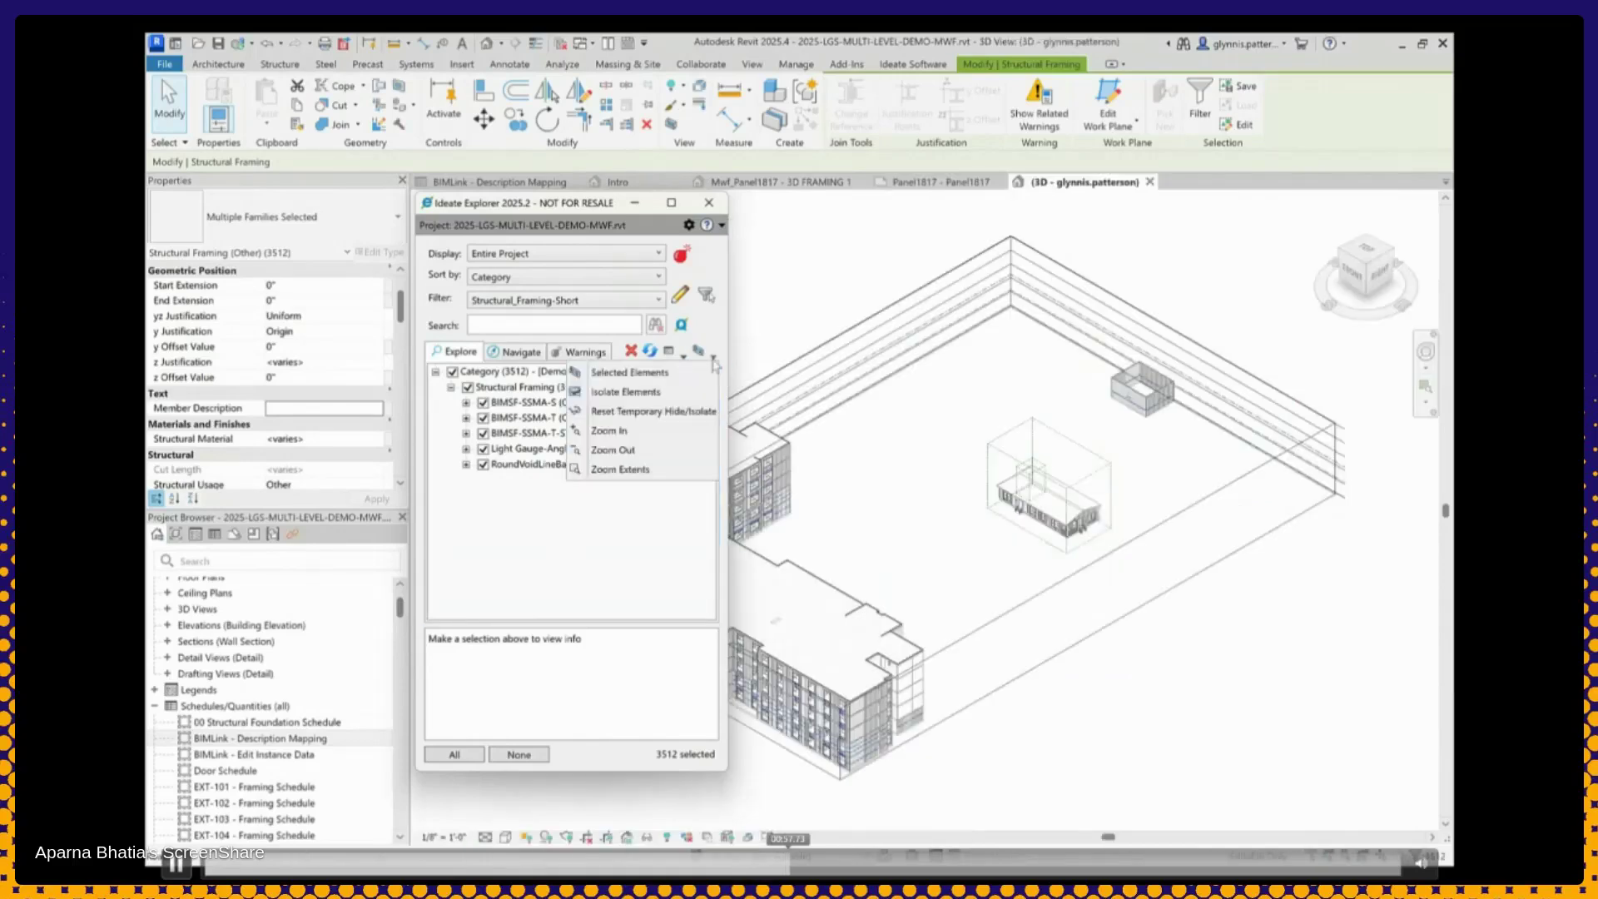
pyautogui.click(660, 394)
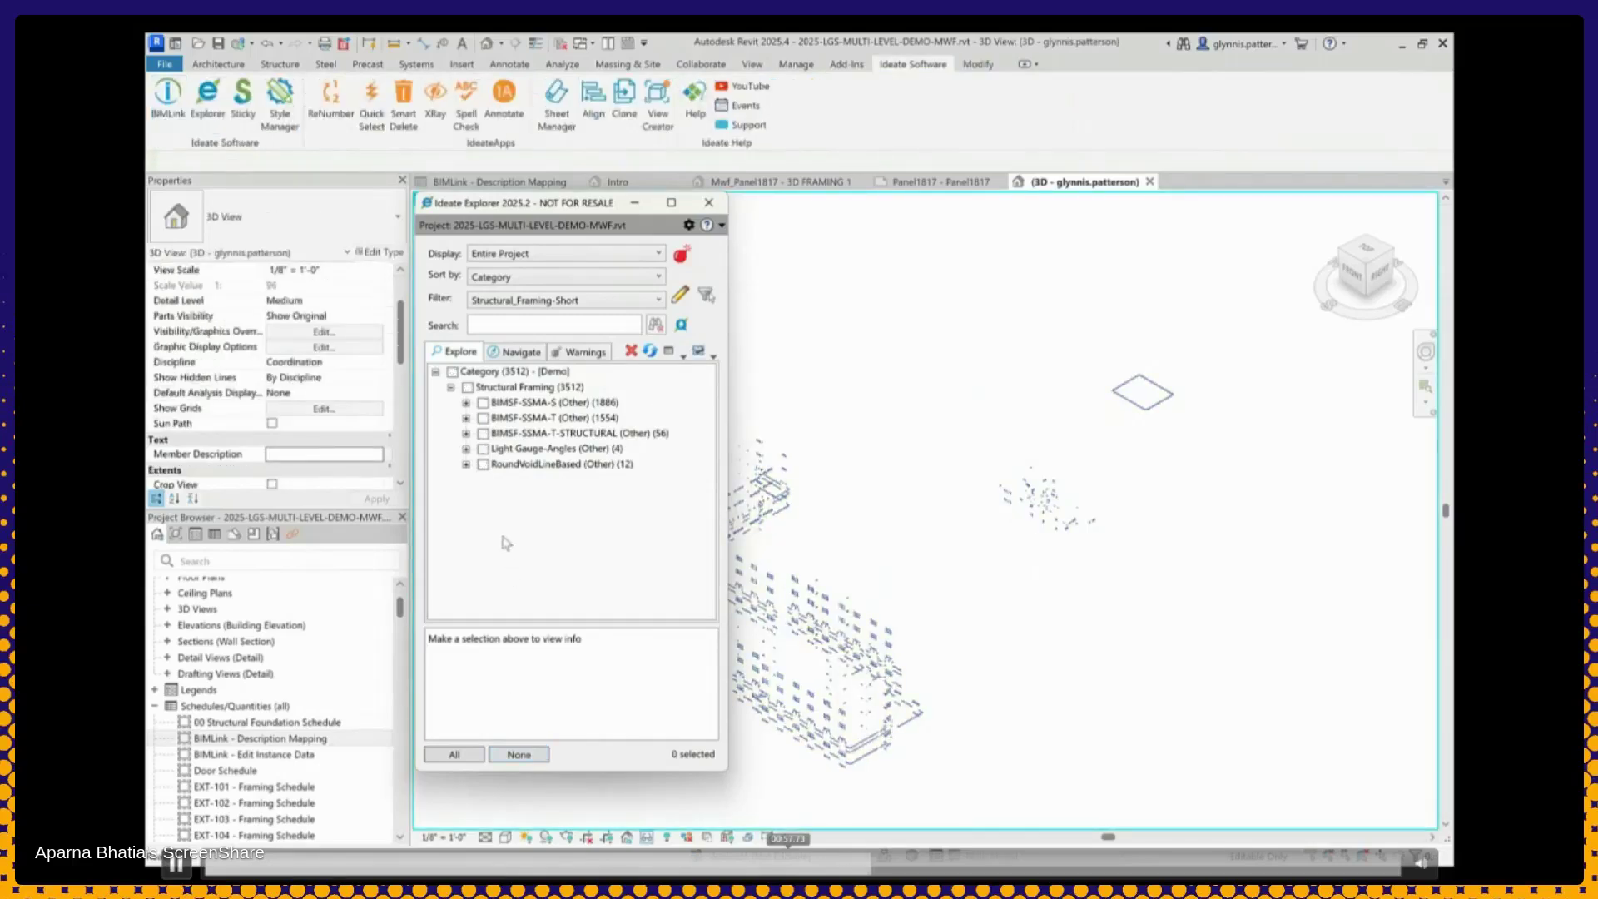
# Inspect the L5.5 X 5.5 members of the Light Gauge-Angles family, and delete the whole family group from the model
pyautogui.click(466, 448)
pyautogui.click(573, 495)
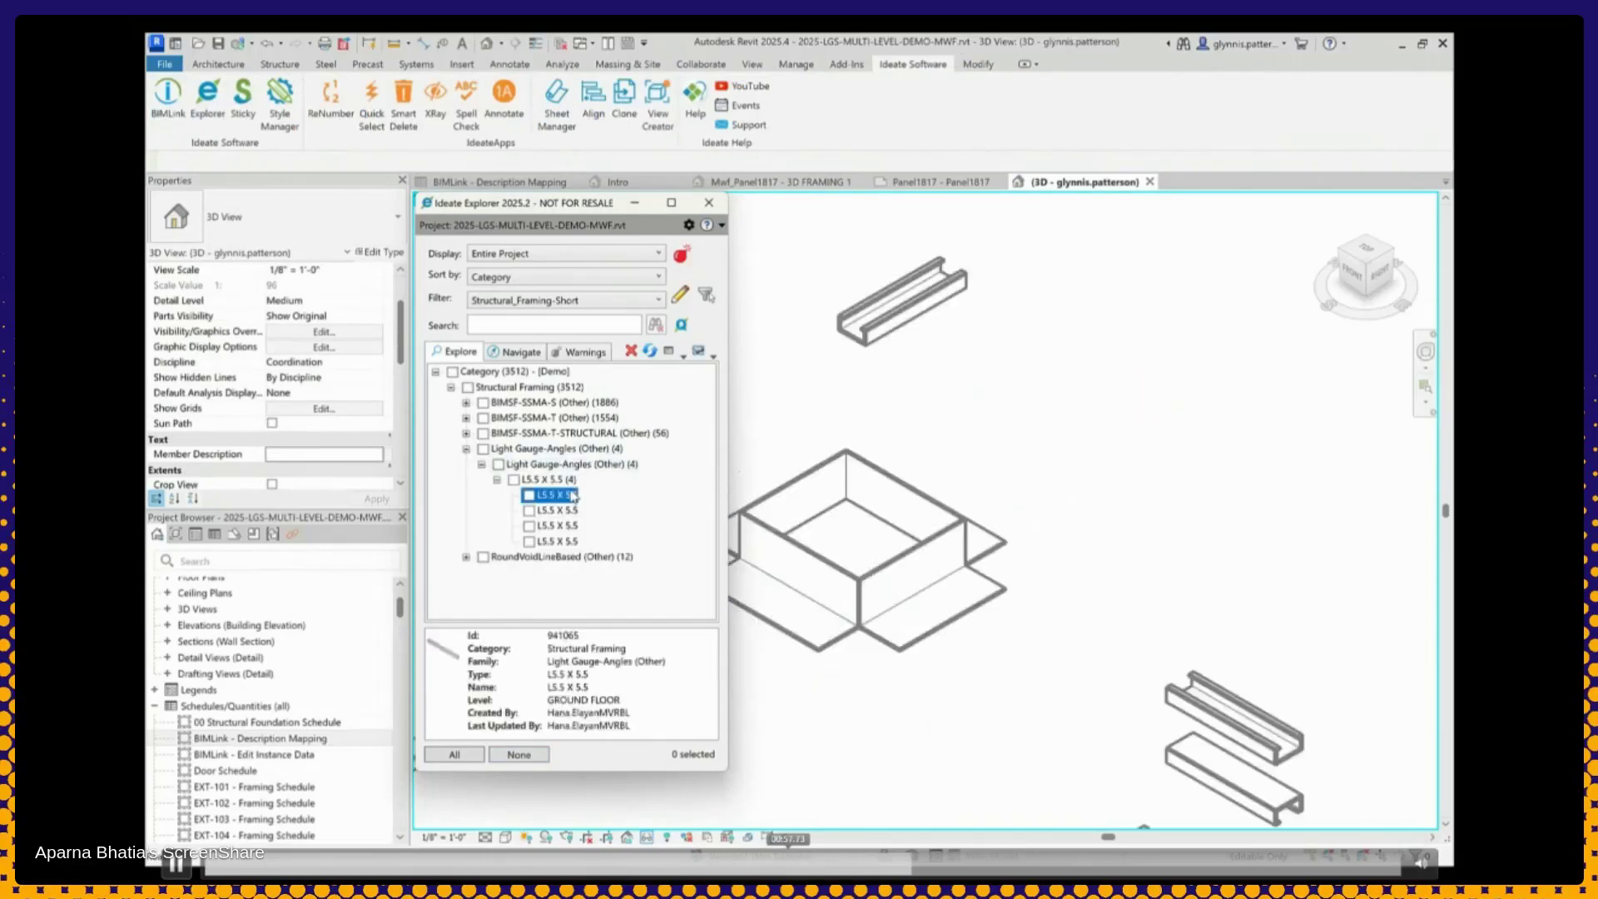
pyautogui.click(529, 495)
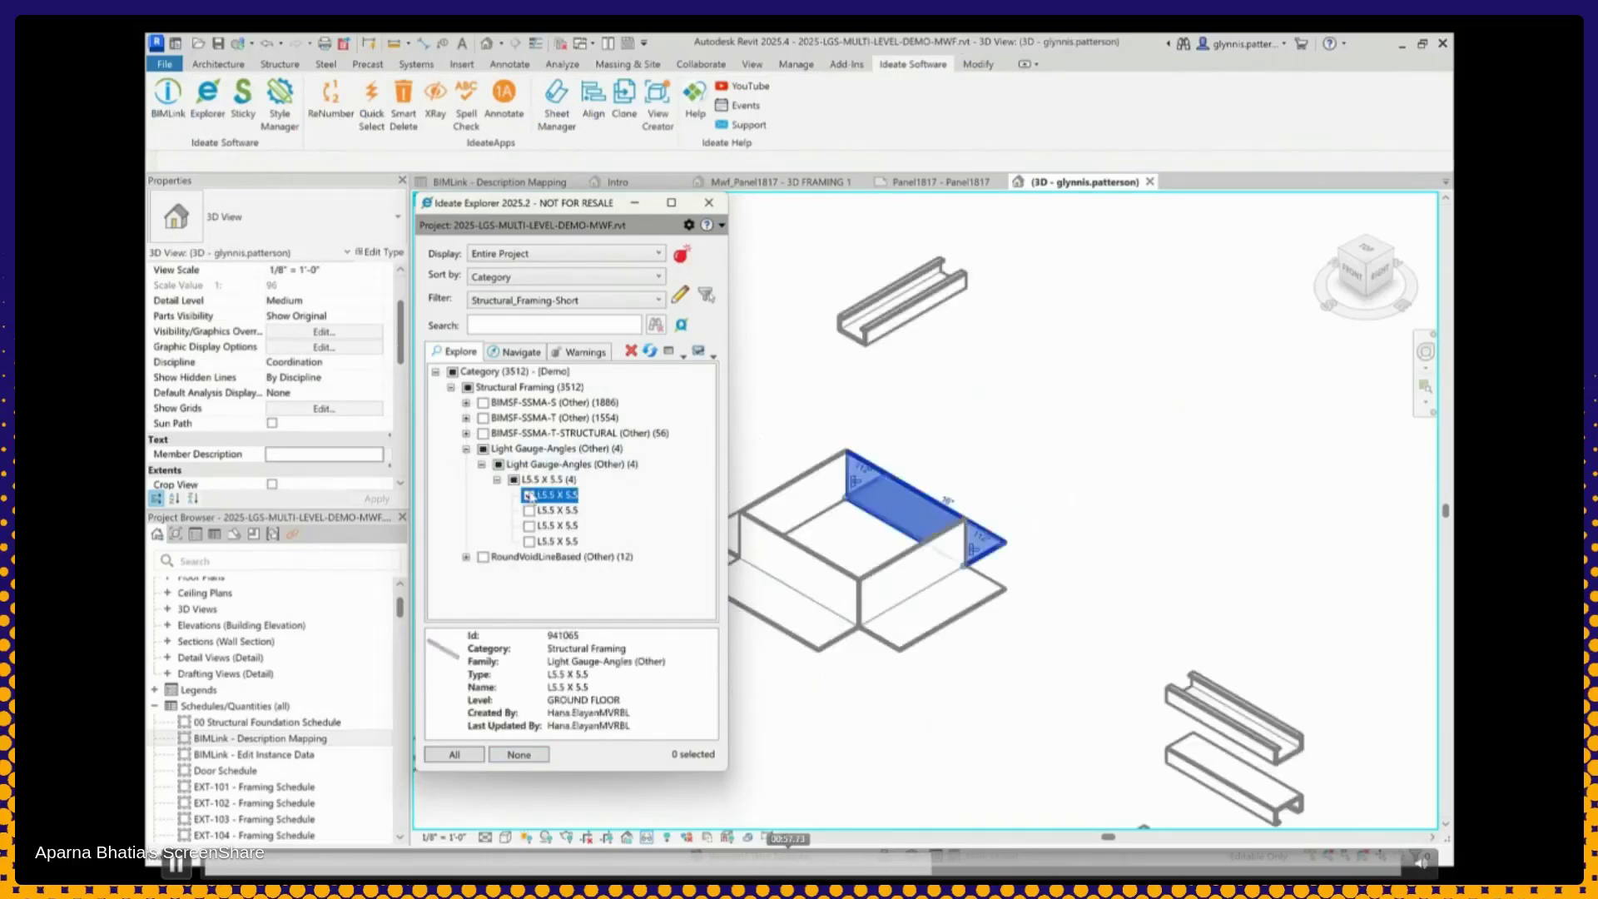
pyautogui.click(528, 496)
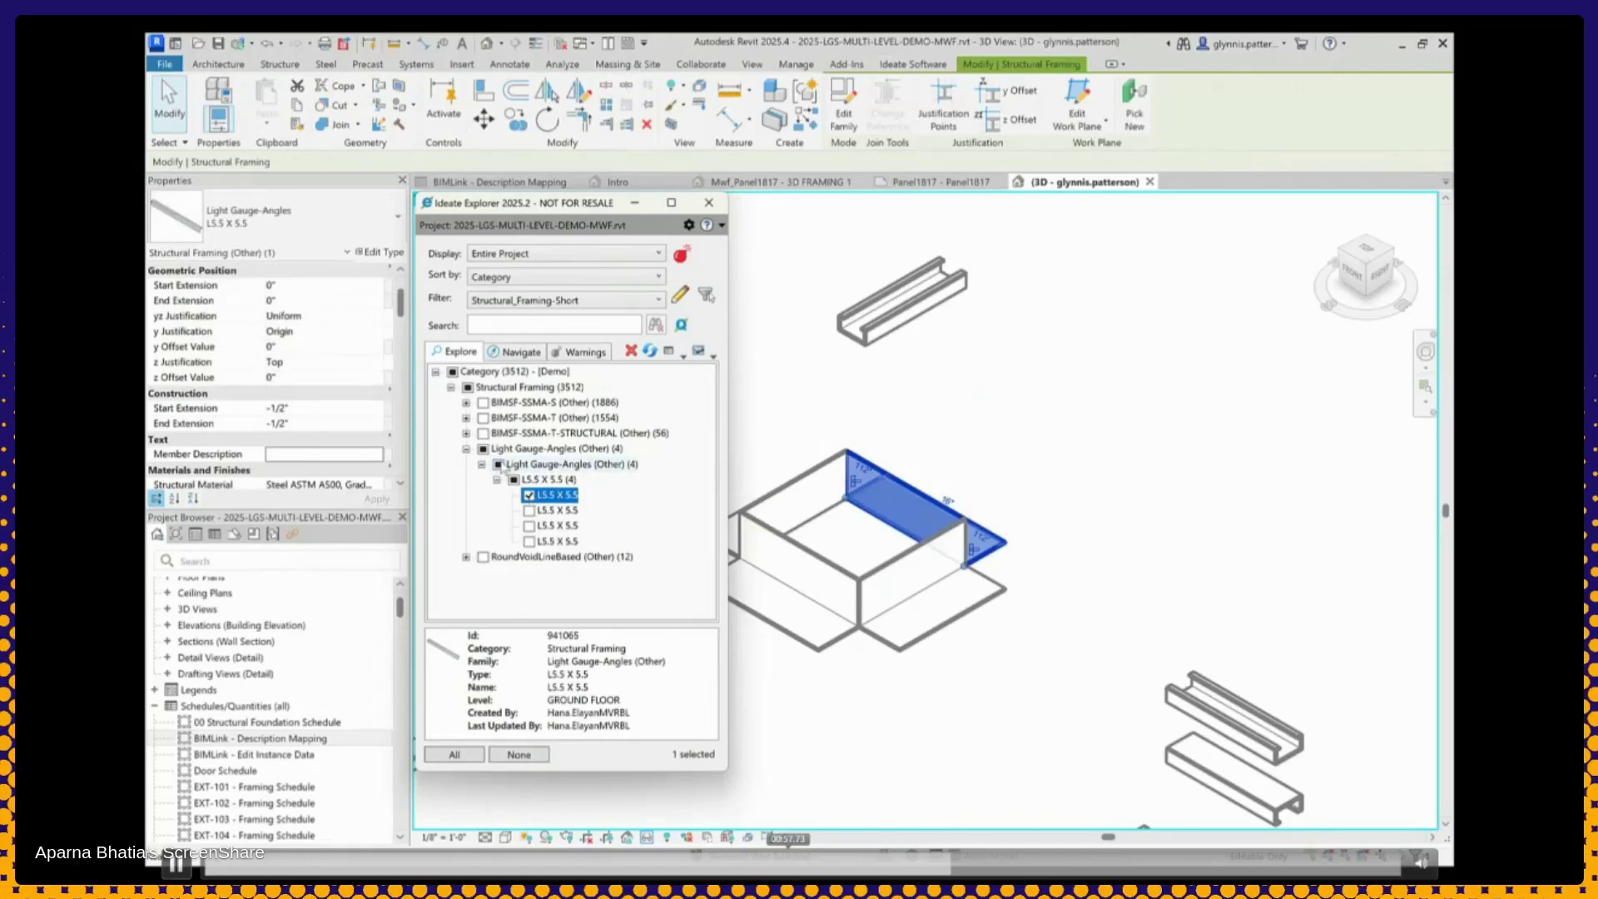
pyautogui.click(482, 450)
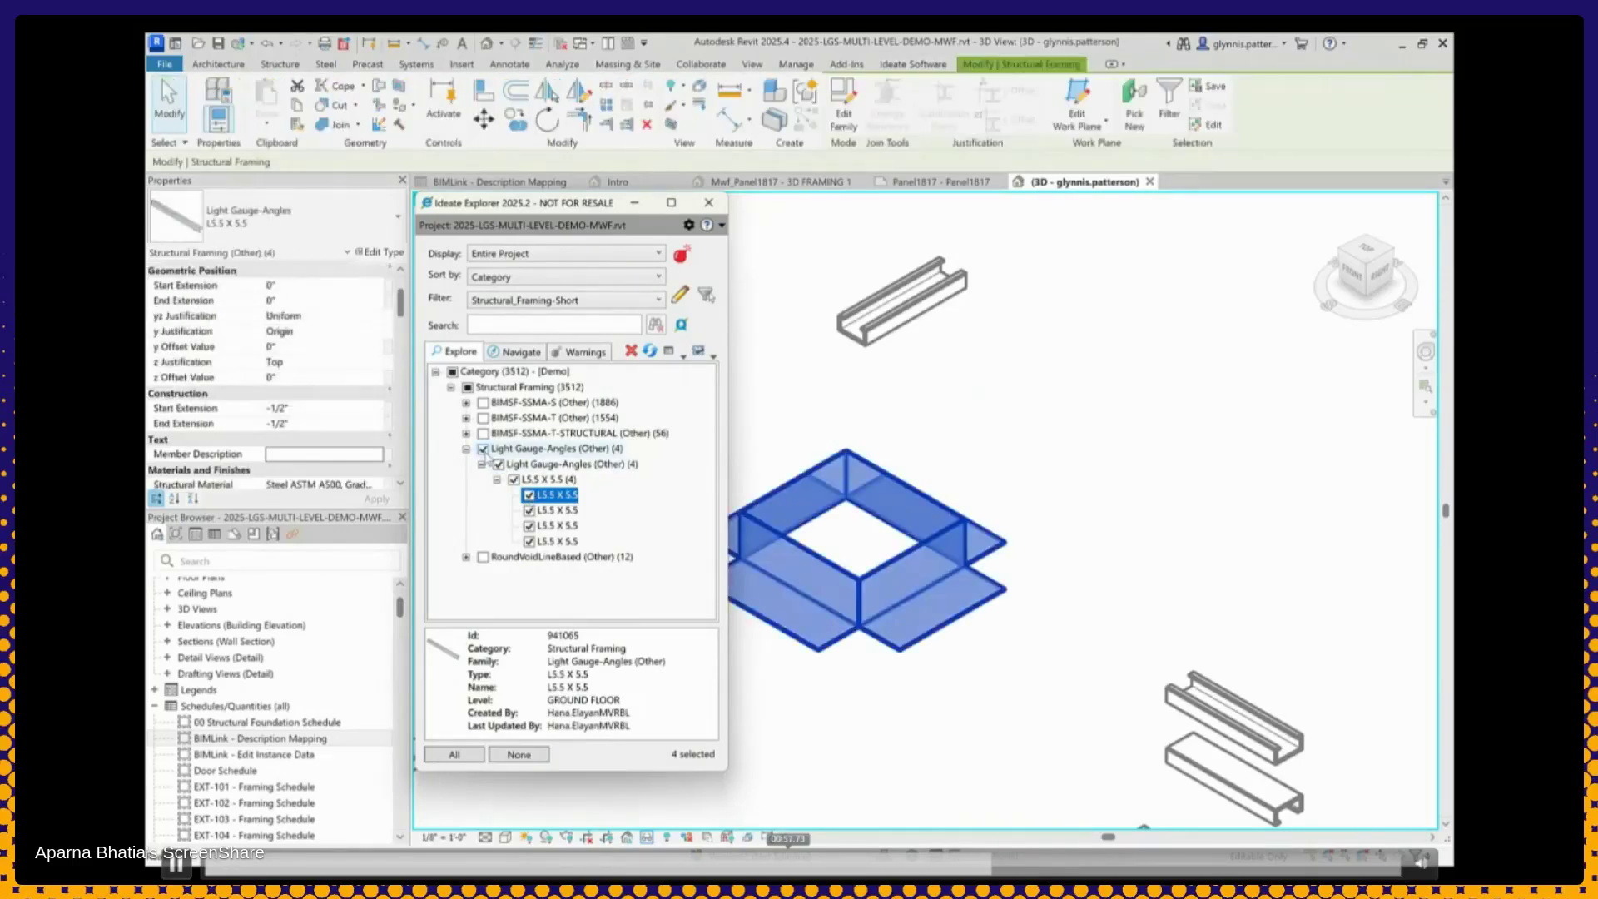
pyautogui.click(631, 352)
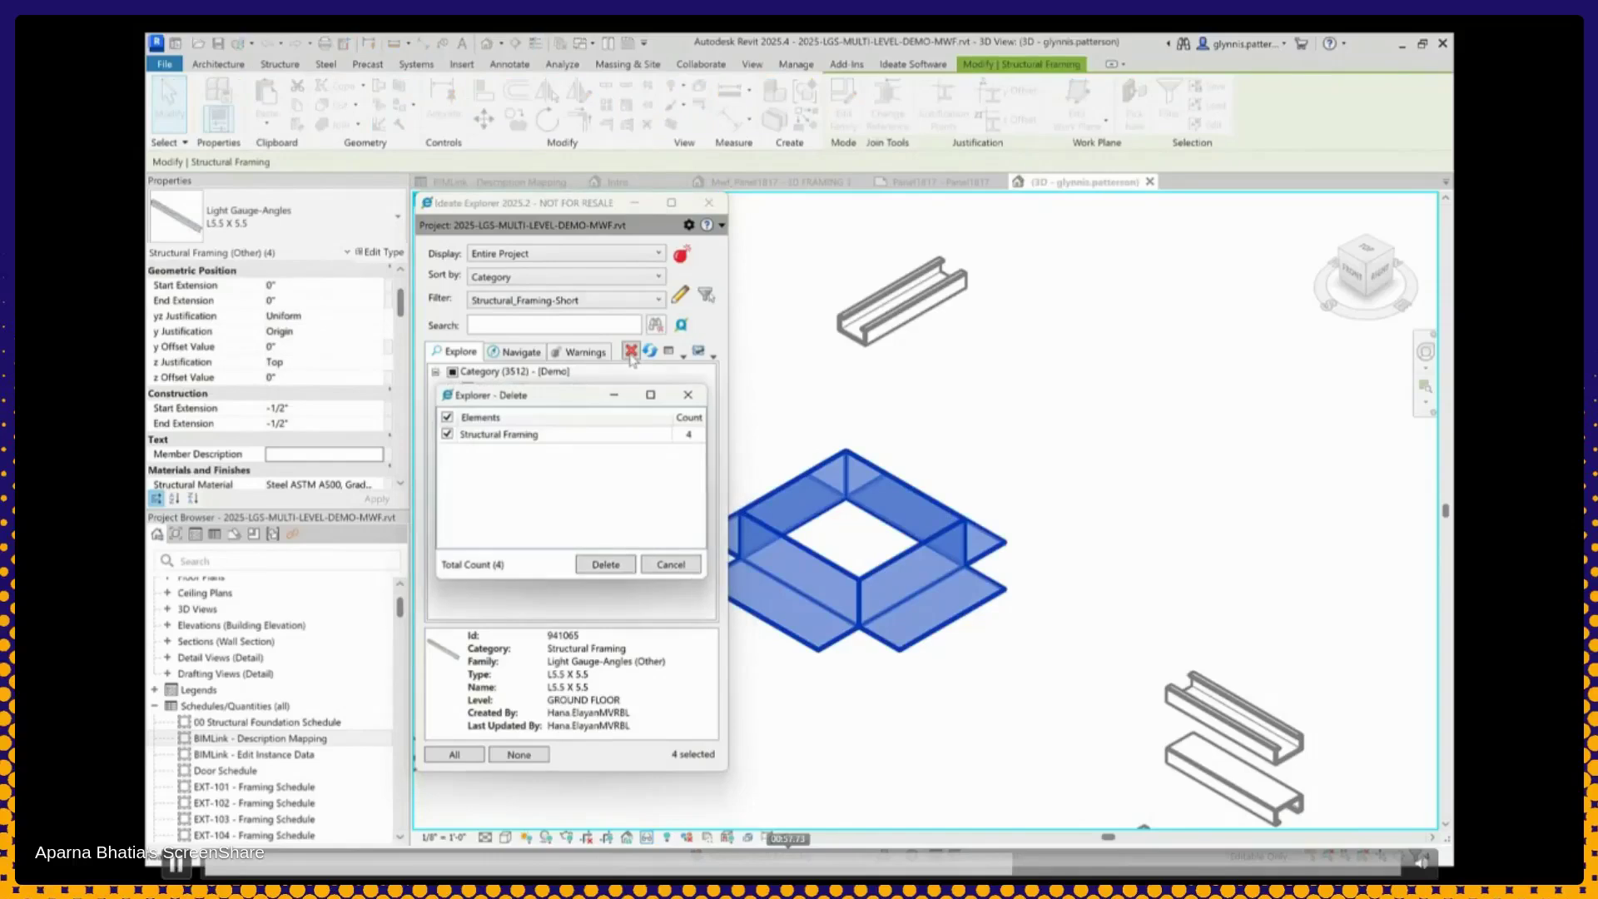
pyautogui.click(604, 566)
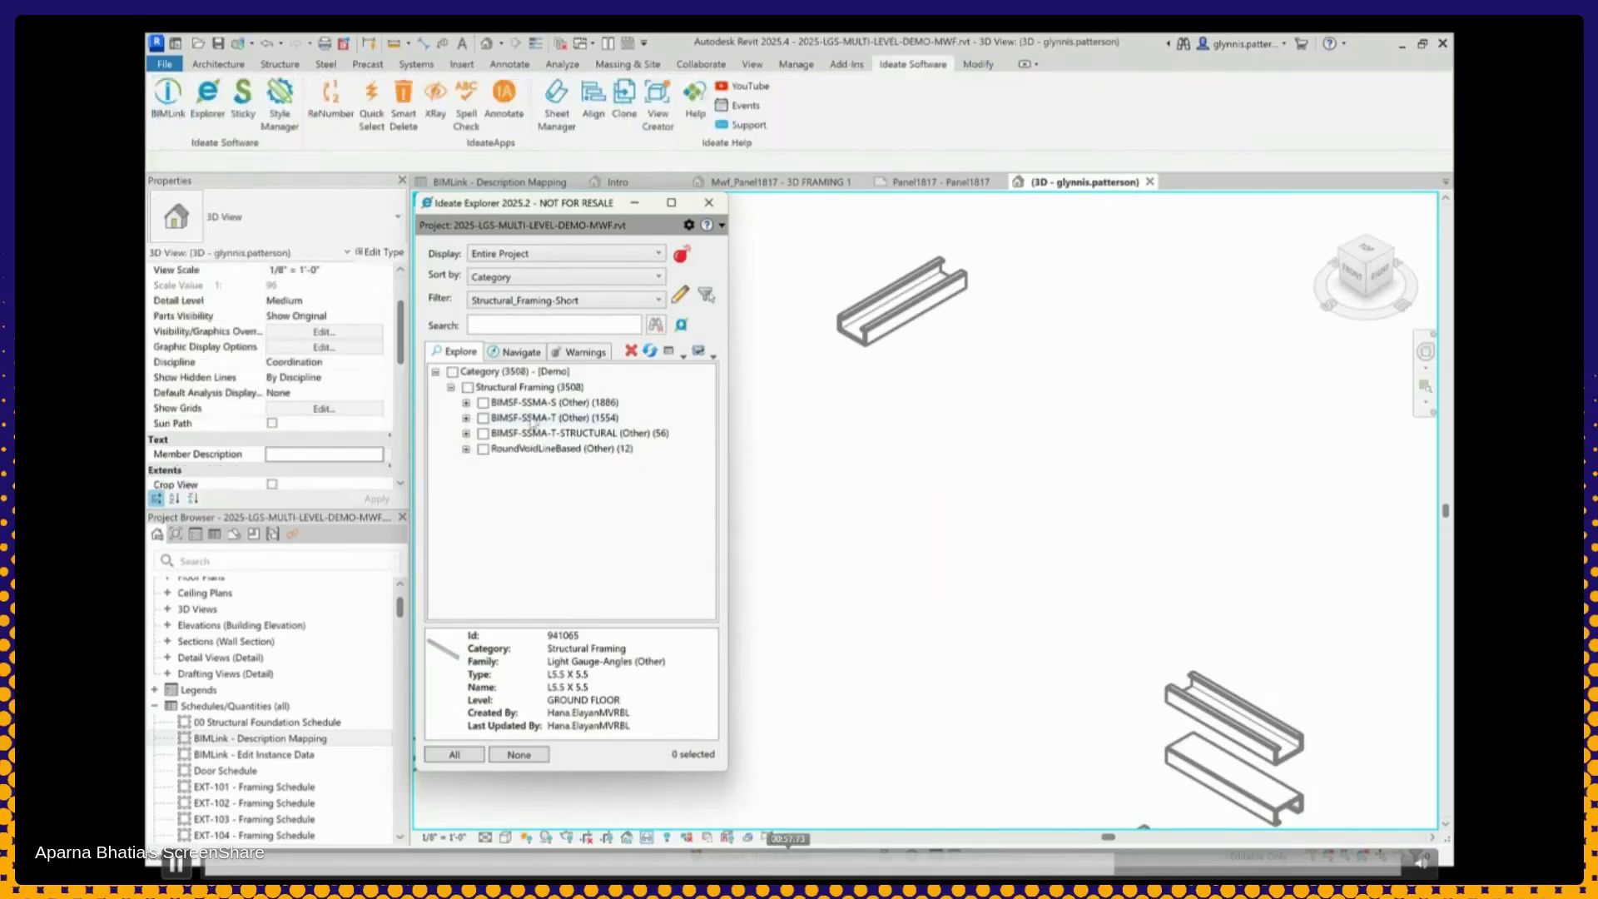
# Locate the first RoundVoidLineBased element in the 3D view, and open the Structural_Framing-Short filter for editing
pyautogui.click(466, 449)
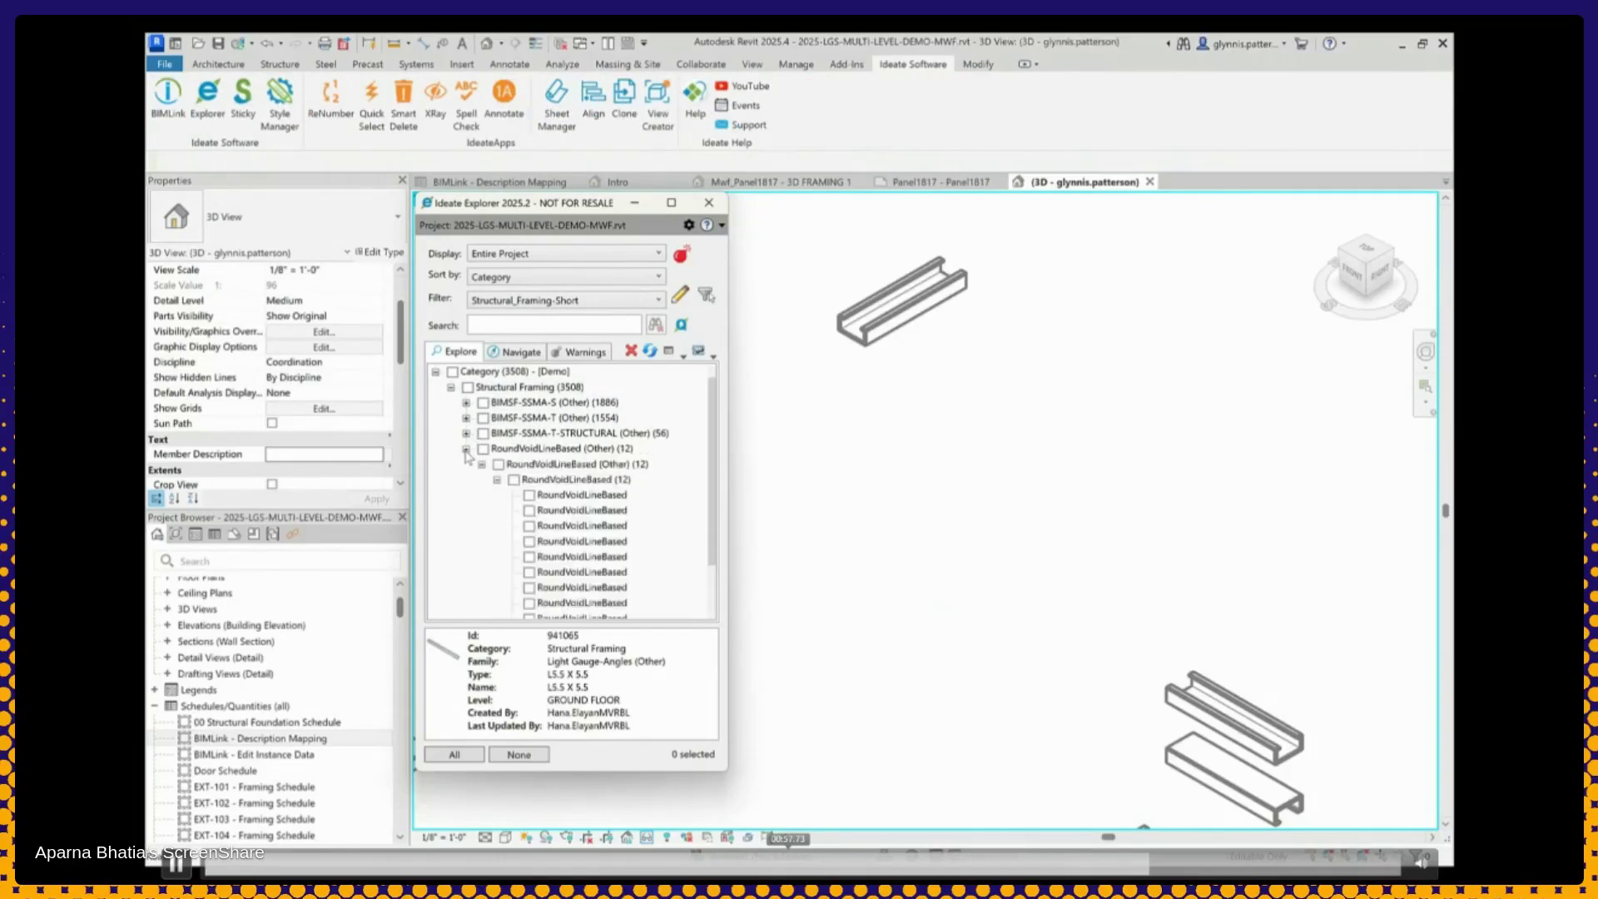
pyautogui.click(590, 496)
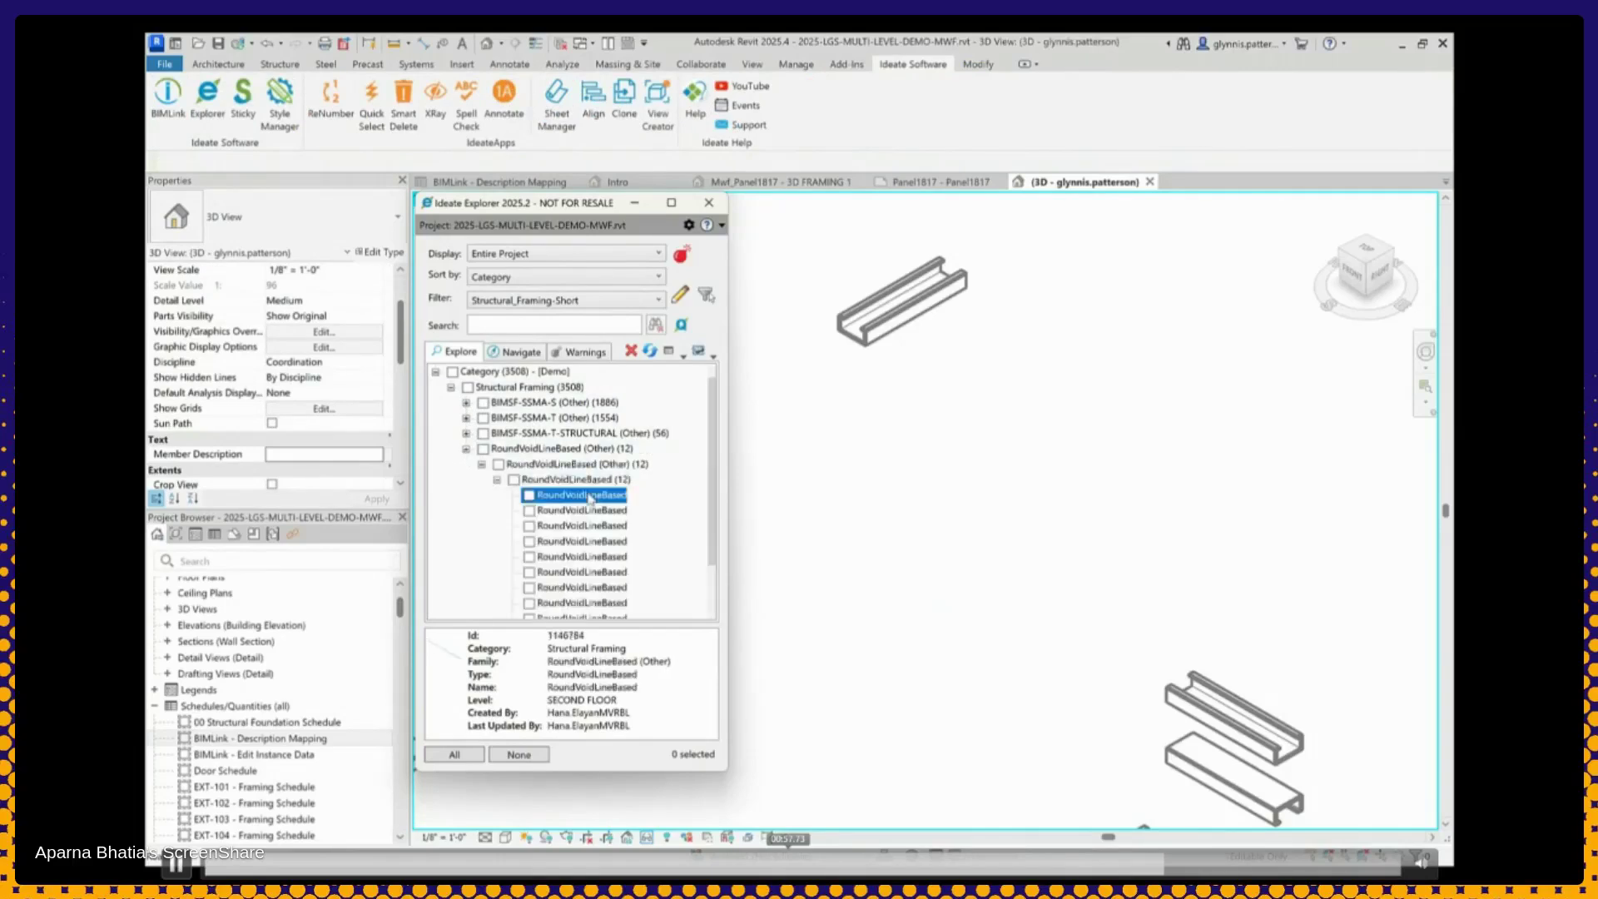
pyautogui.click(528, 495)
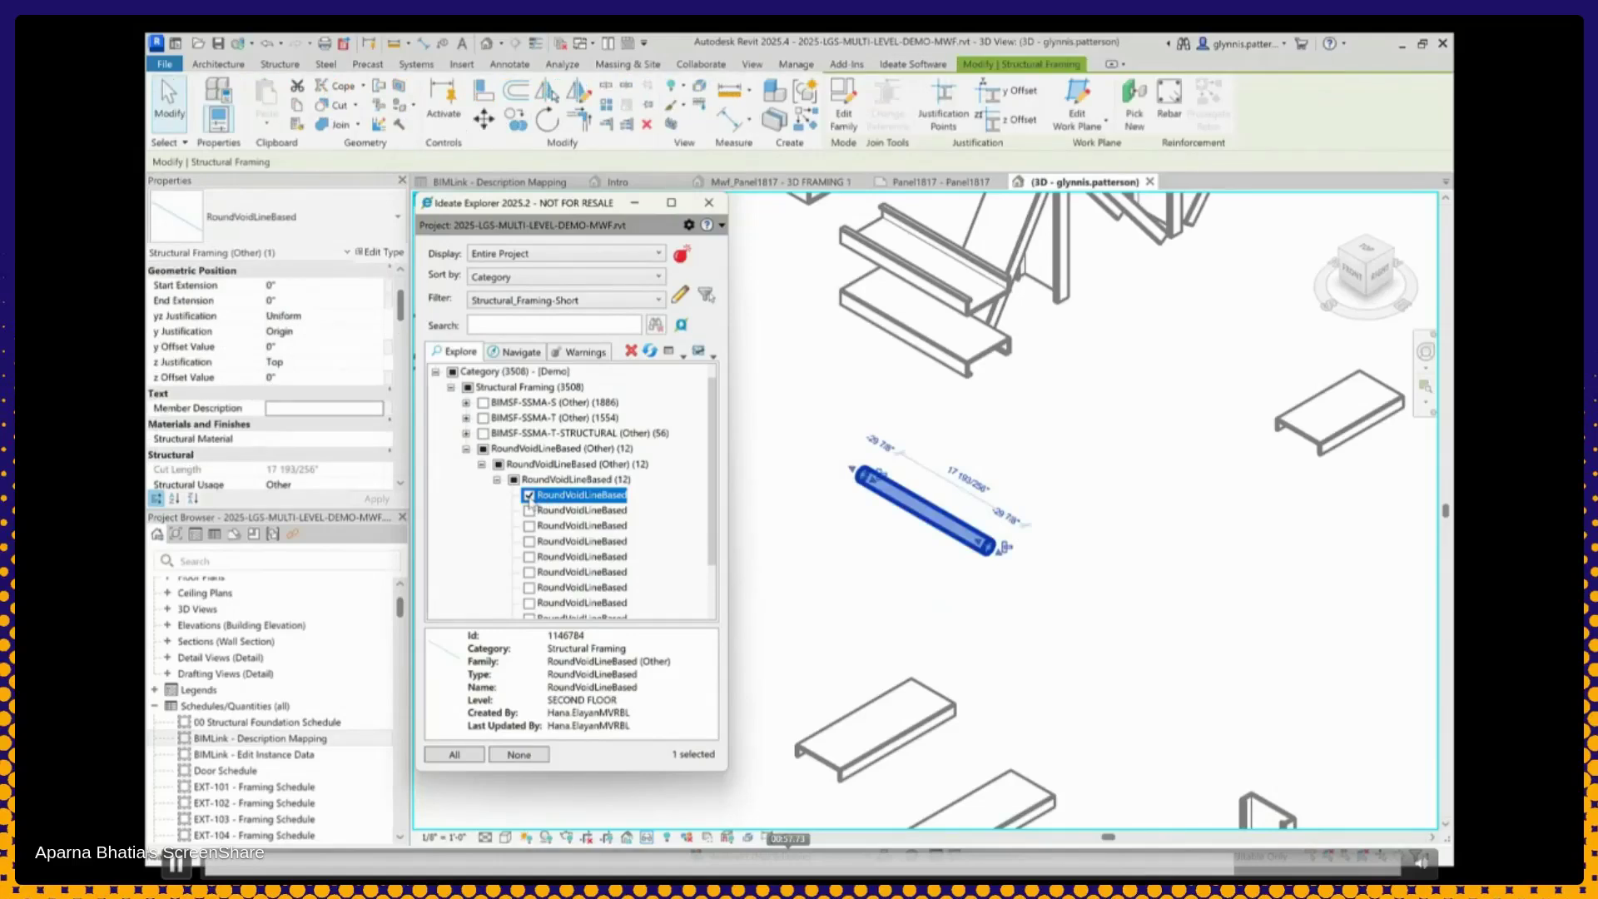
pyautogui.click(680, 296)
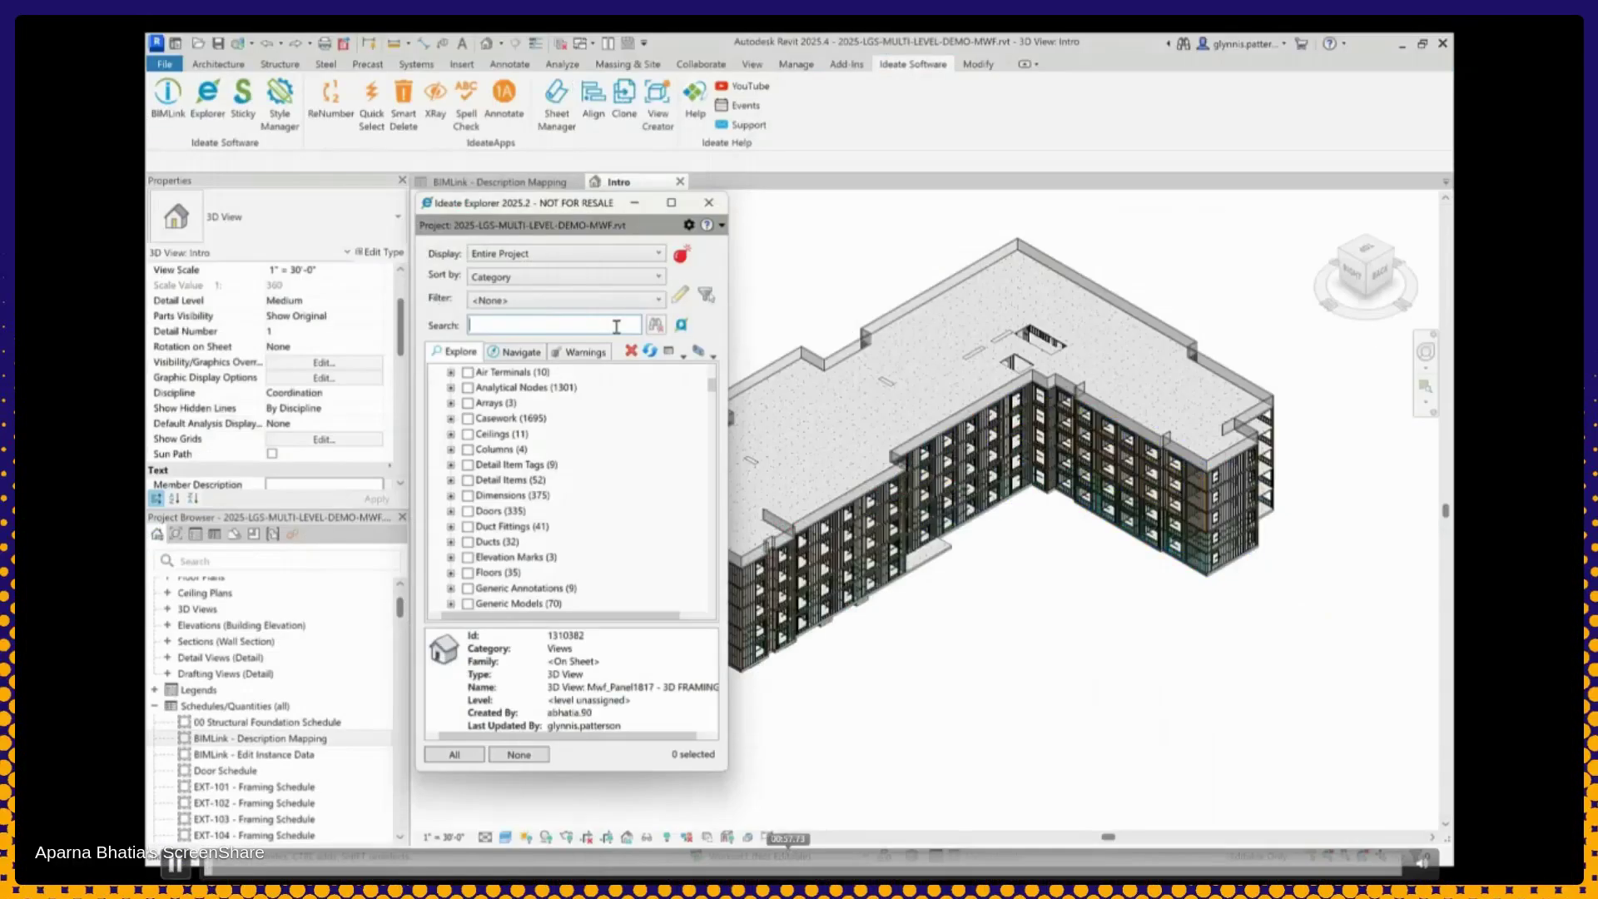
# Search the entire project for 1817 in Ideate Explorer and open the Mwf_Panel1817 - 3D FRAMING 1 view
pyautogui.write('1817')
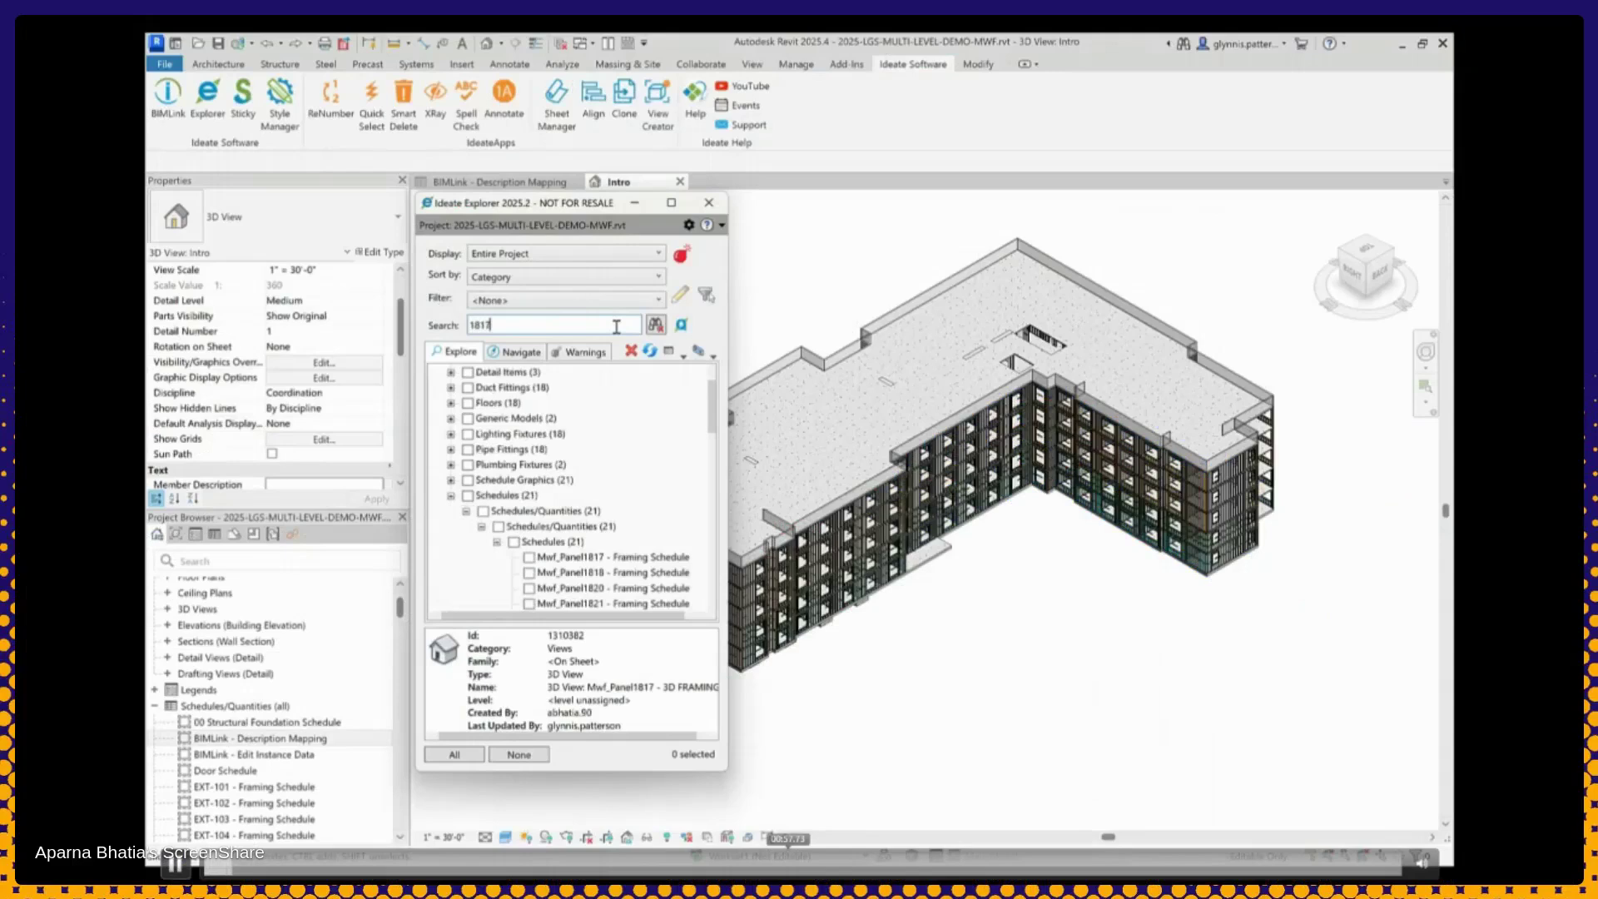
pyautogui.scroll(-1, 714, 474)
pyautogui.click(628, 587)
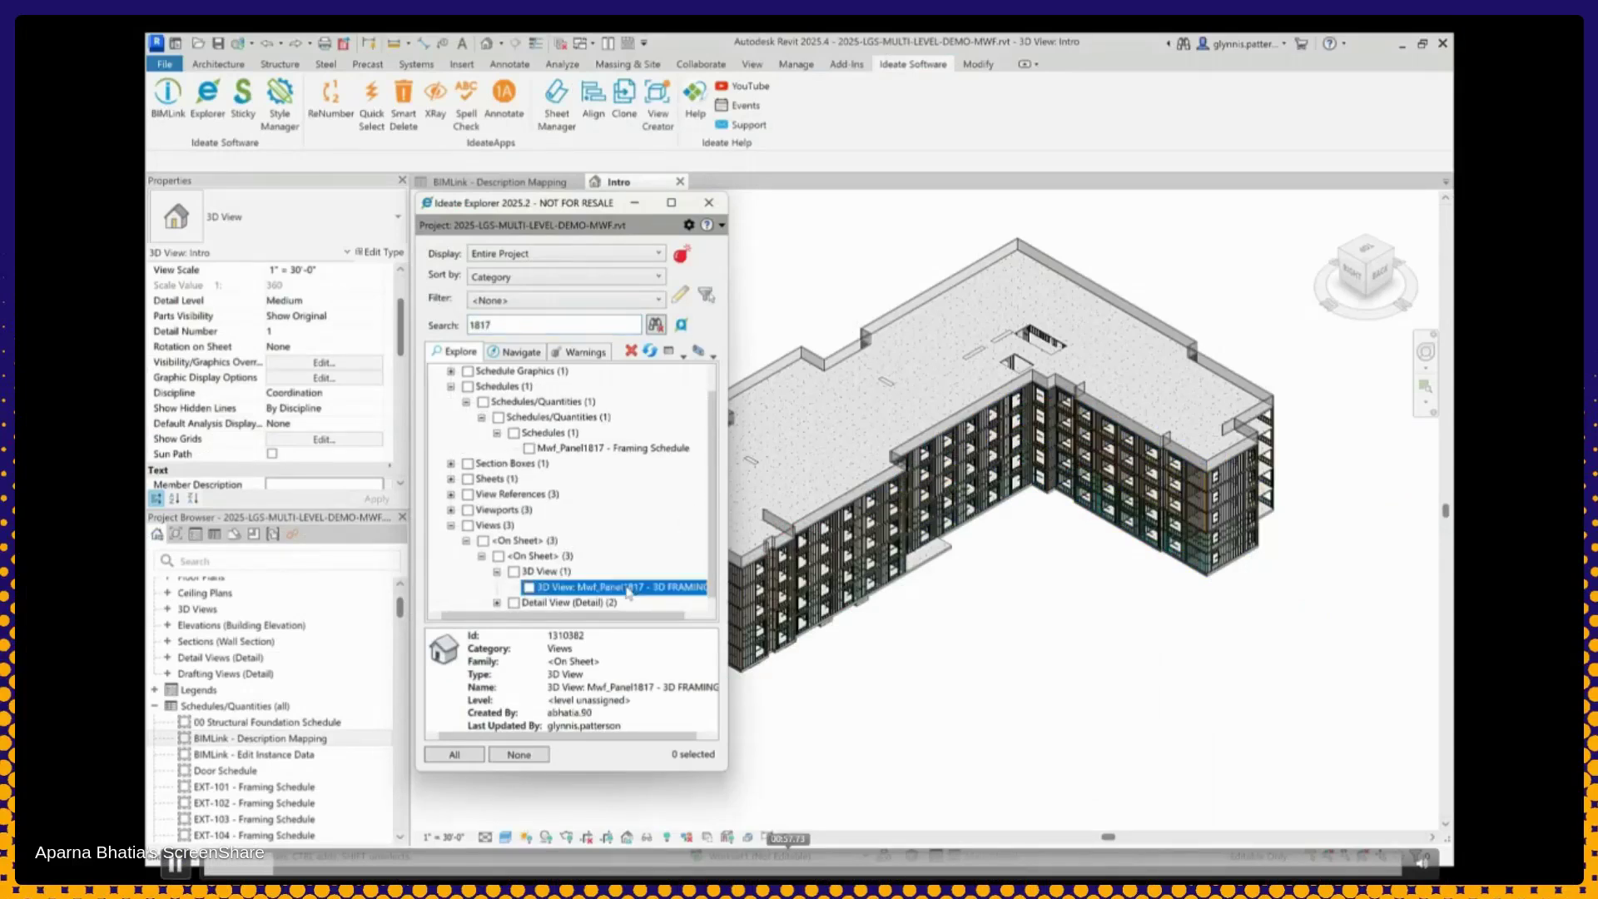
pyautogui.doubleClick(628, 587)
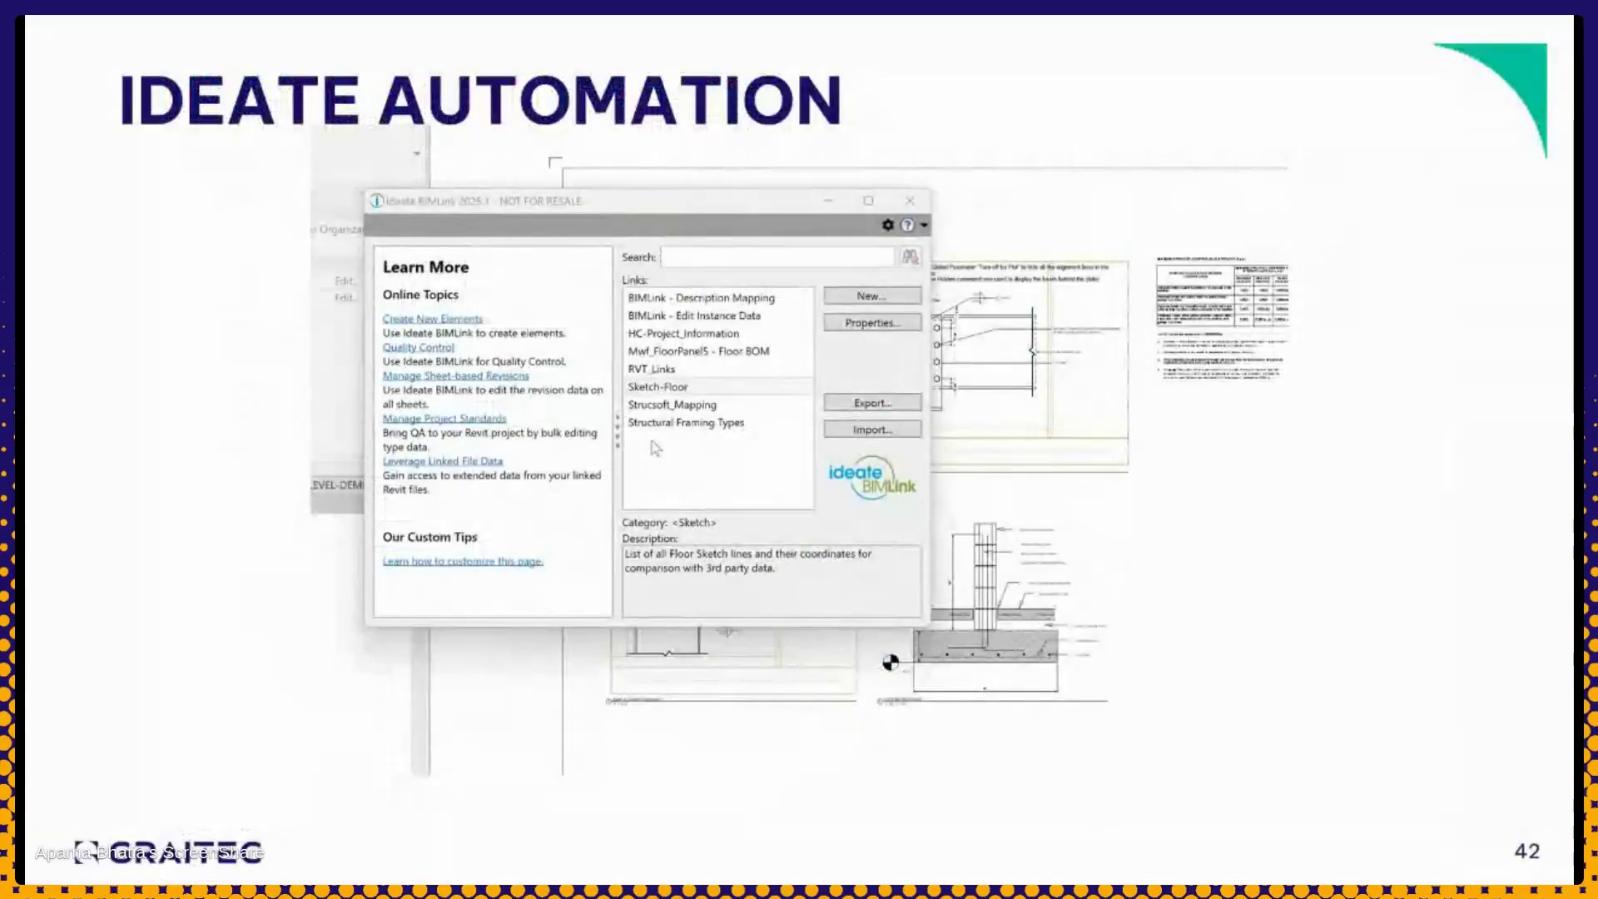
# Load the Sheets-EXT.link and Sheets-Panel.link definitions from the Project Files\IBL Export folder into Ideate BIMLink
pyautogui.press('Right')
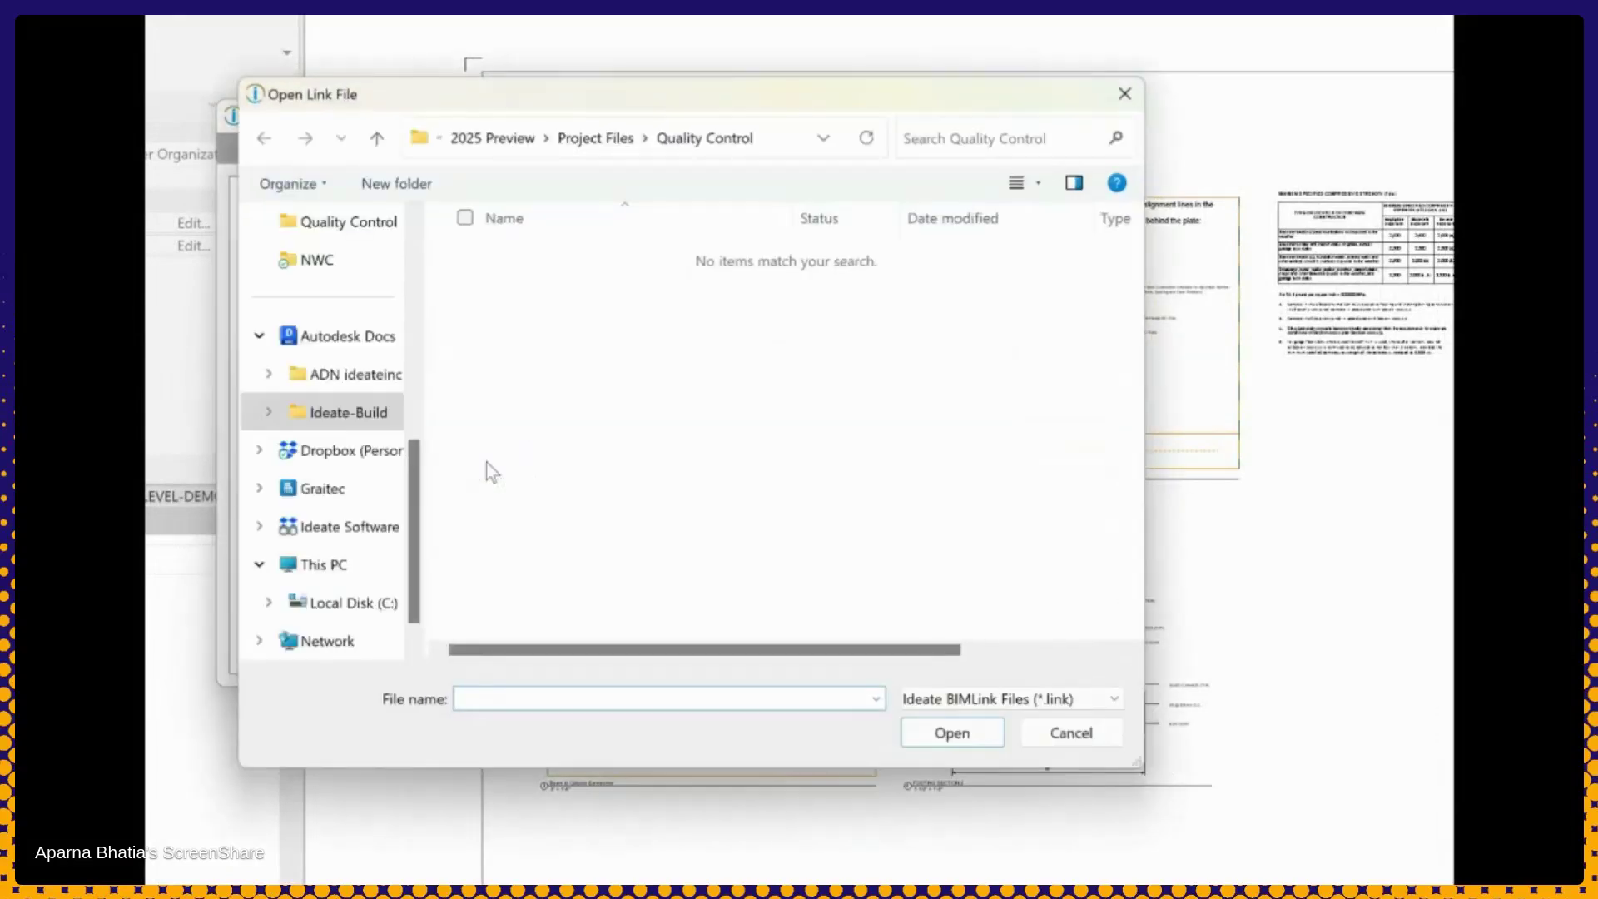
pyautogui.click(604, 139)
pyautogui.doubleClick(553, 259)
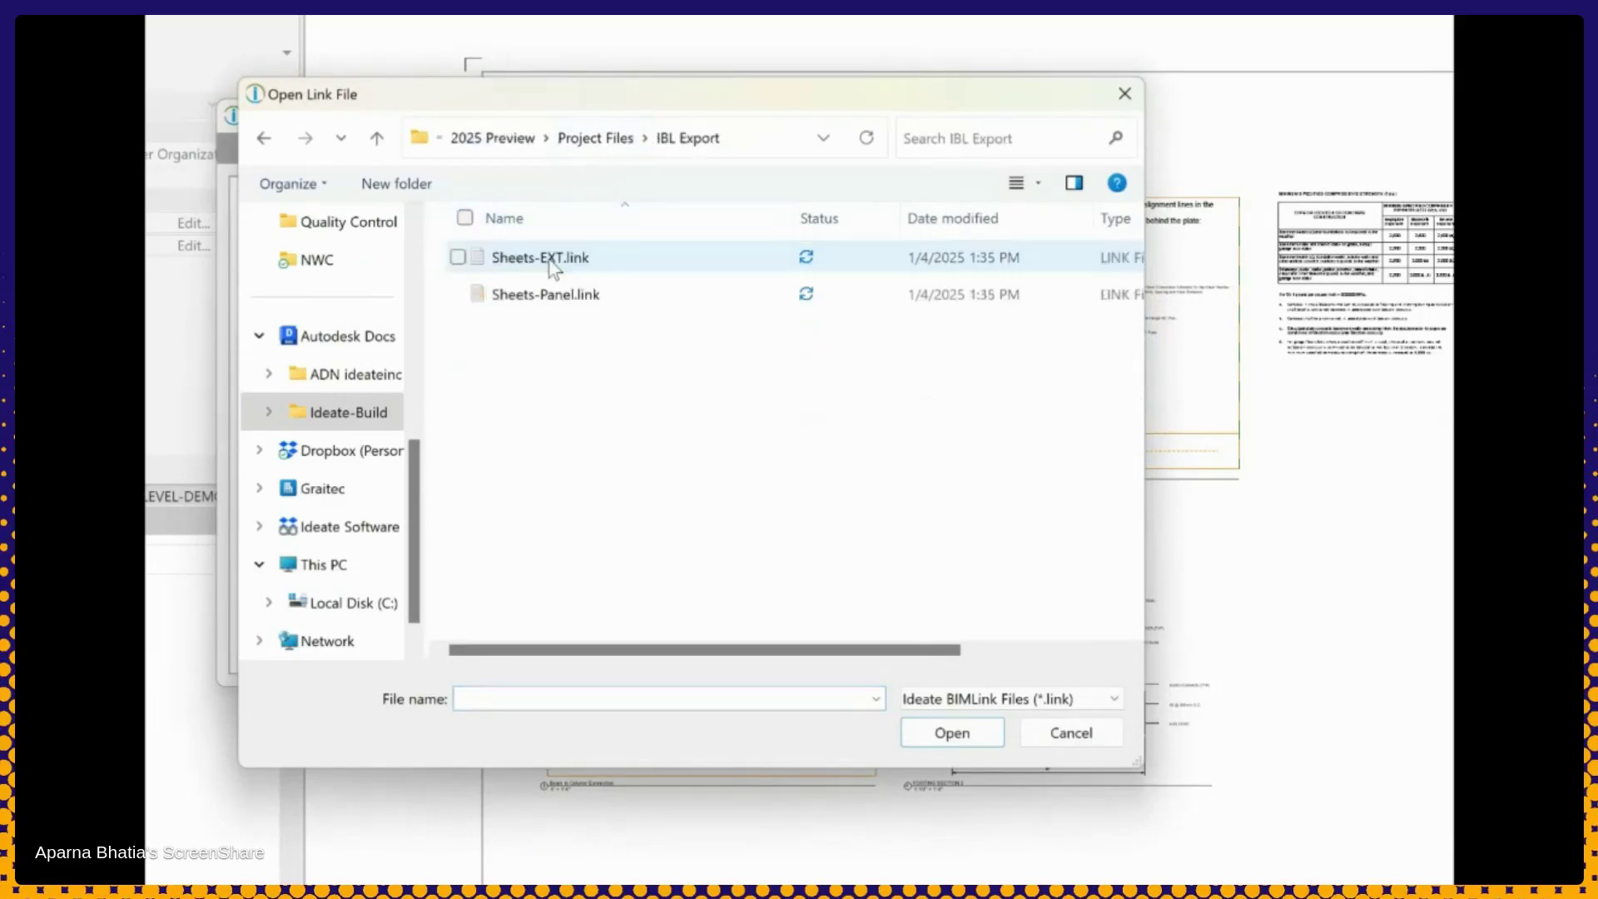
pyautogui.click(550, 262)
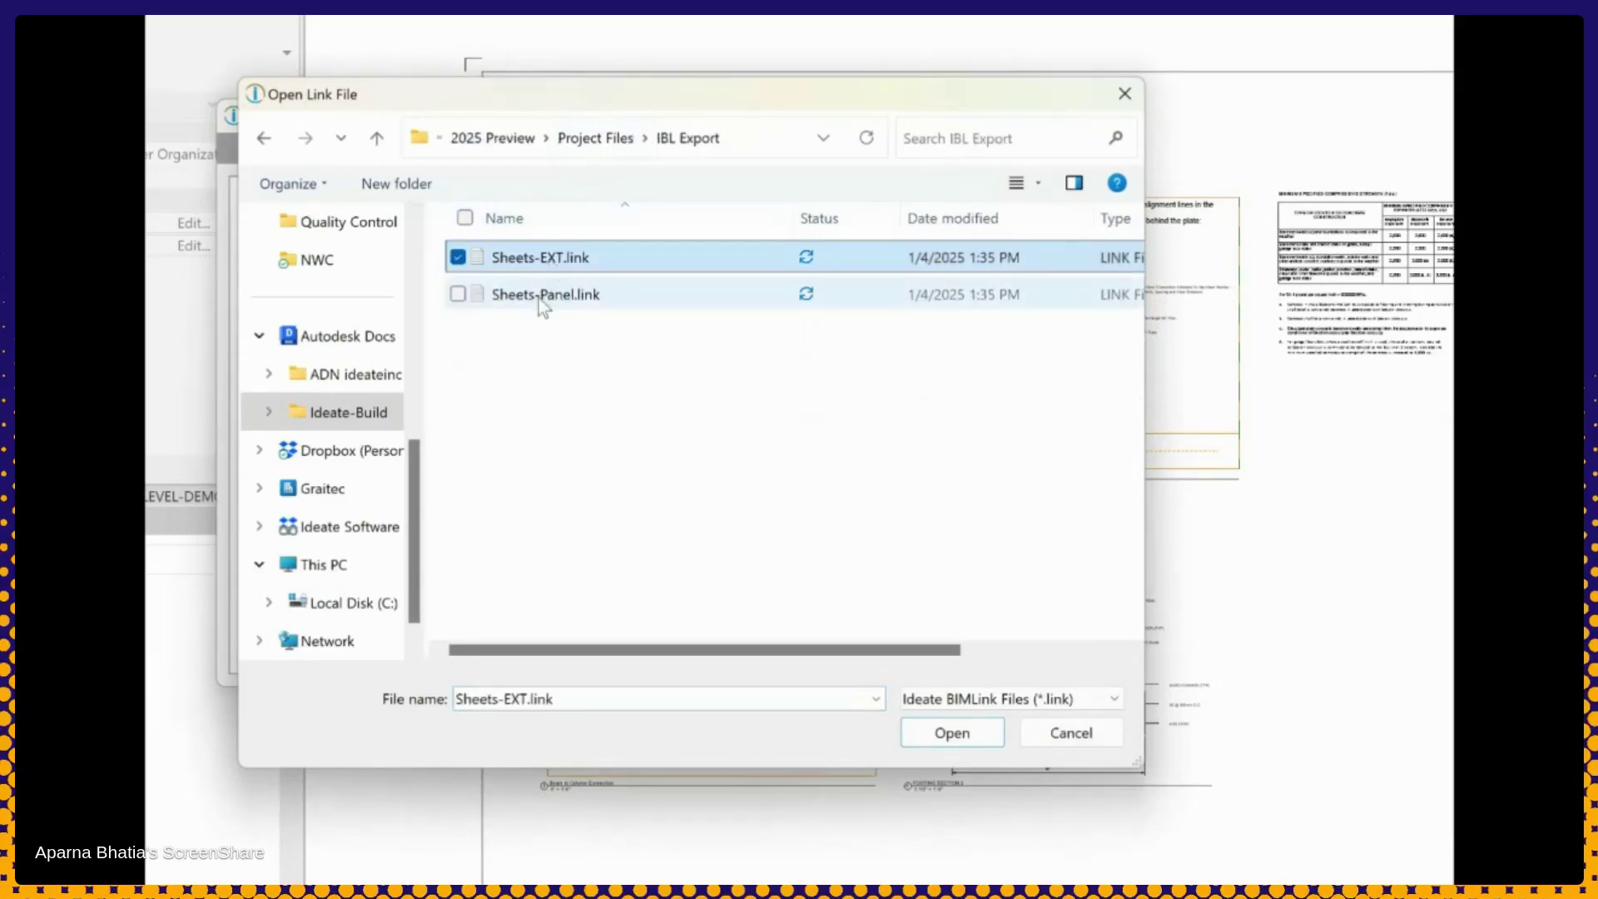
pyautogui.keyDown('ctrl'); pyautogui.click(543, 295); pyautogui.keyUp('ctrl')
pyautogui.click(951, 734)
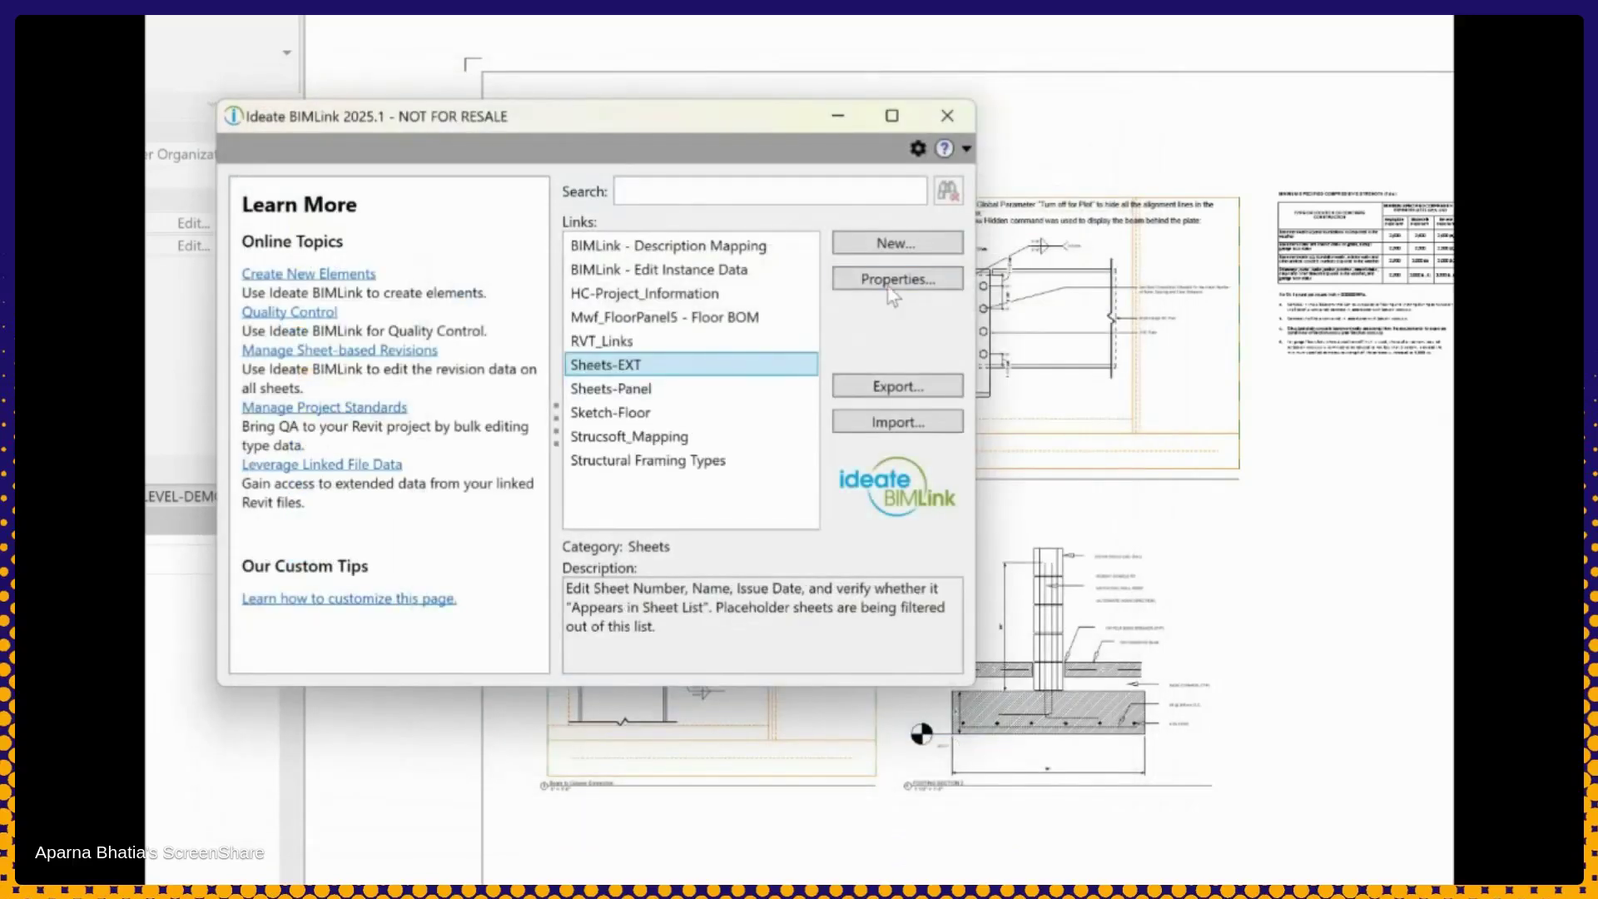
# Review the linked properties and filters of the Sheets-EXT and Sheets-Panel links, and close Ideate BIMLink
pyautogui.click(894, 280)
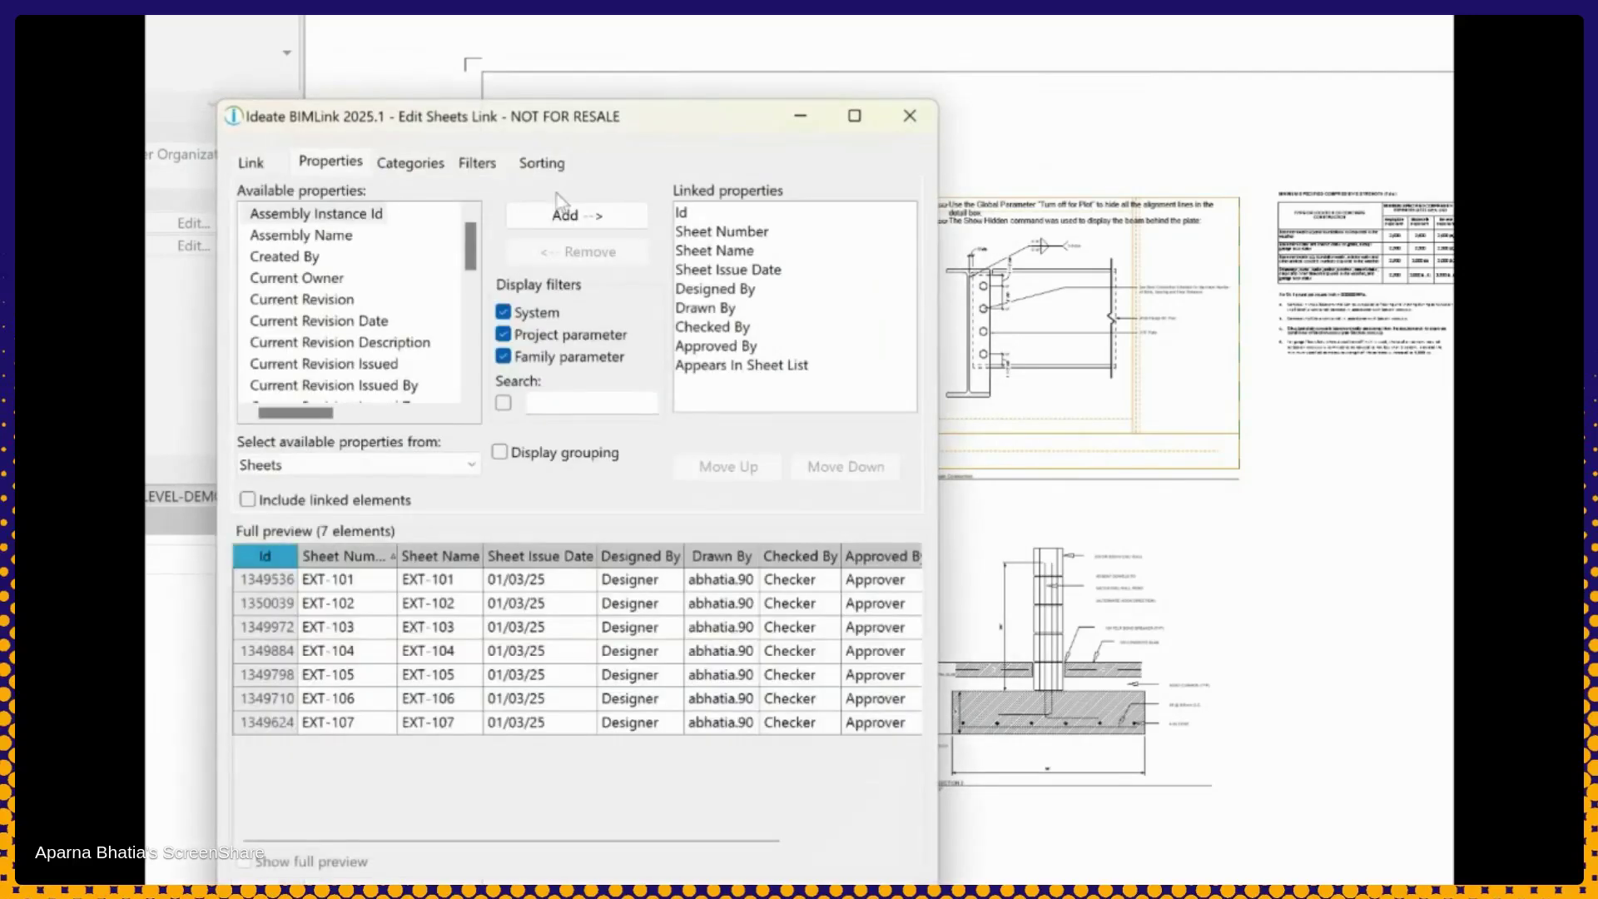
pyautogui.click(481, 166)
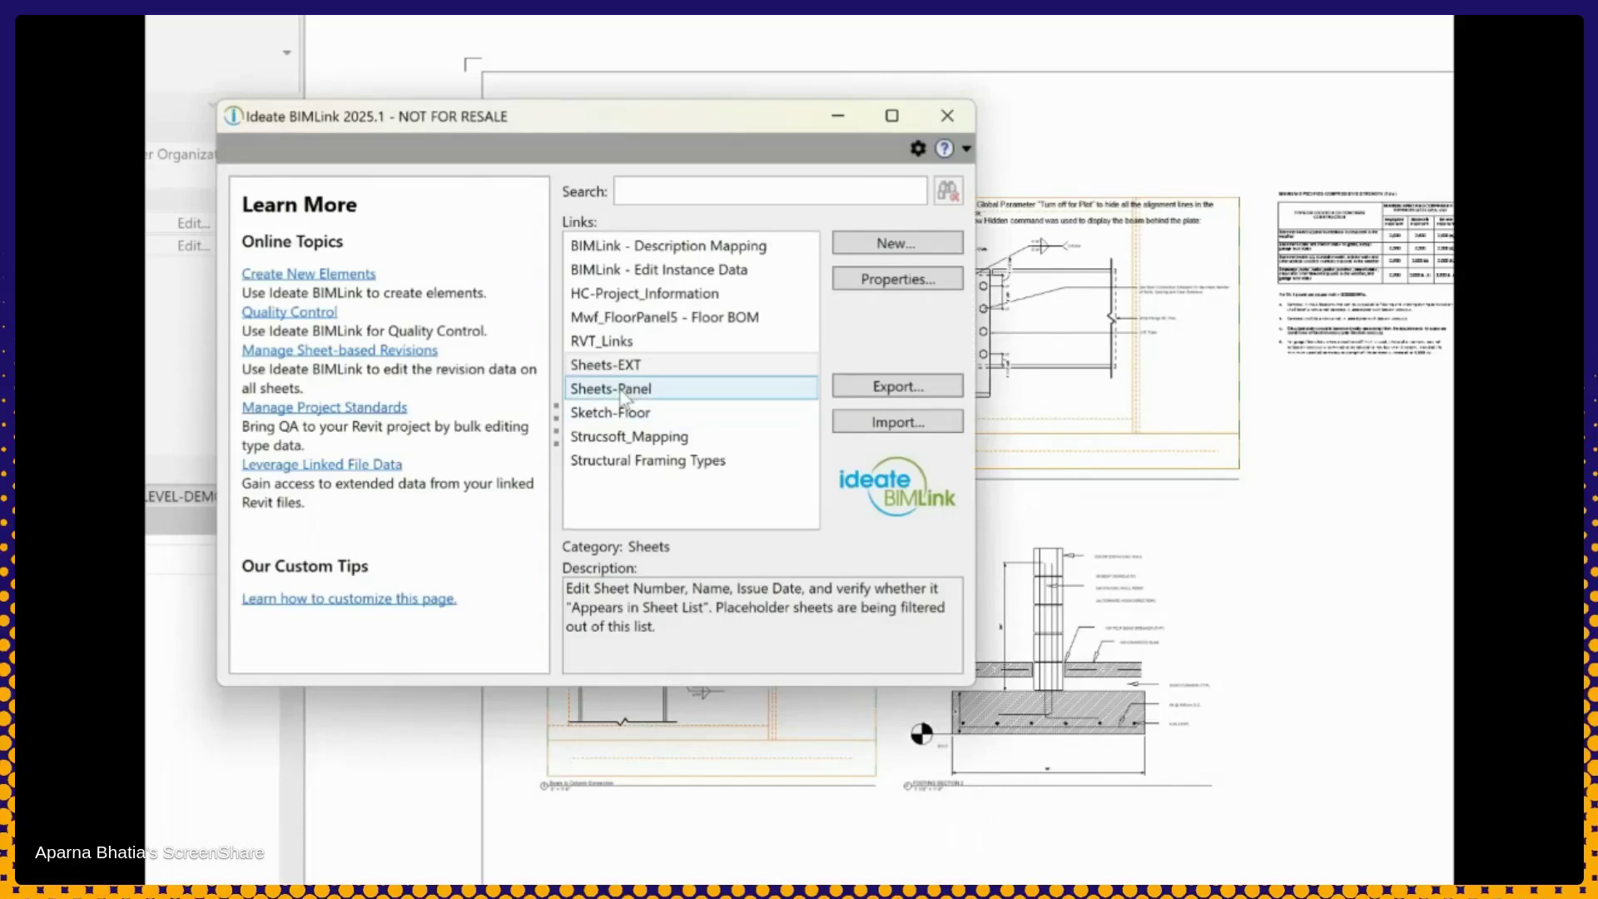
pyautogui.doubleClick(620, 389)
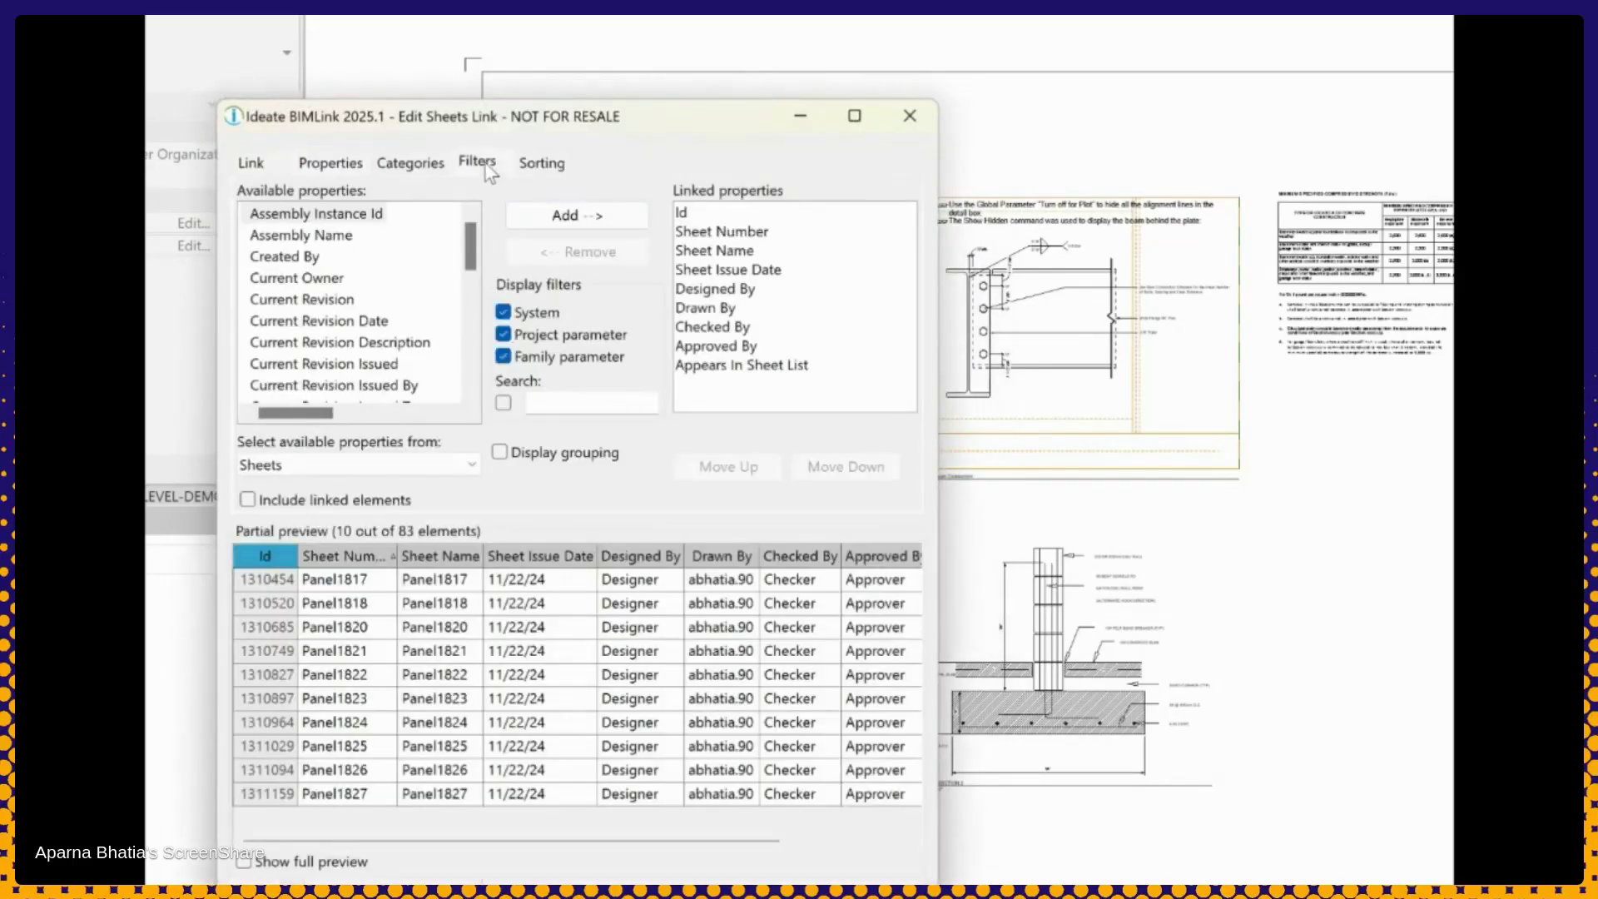
pyautogui.click(487, 165)
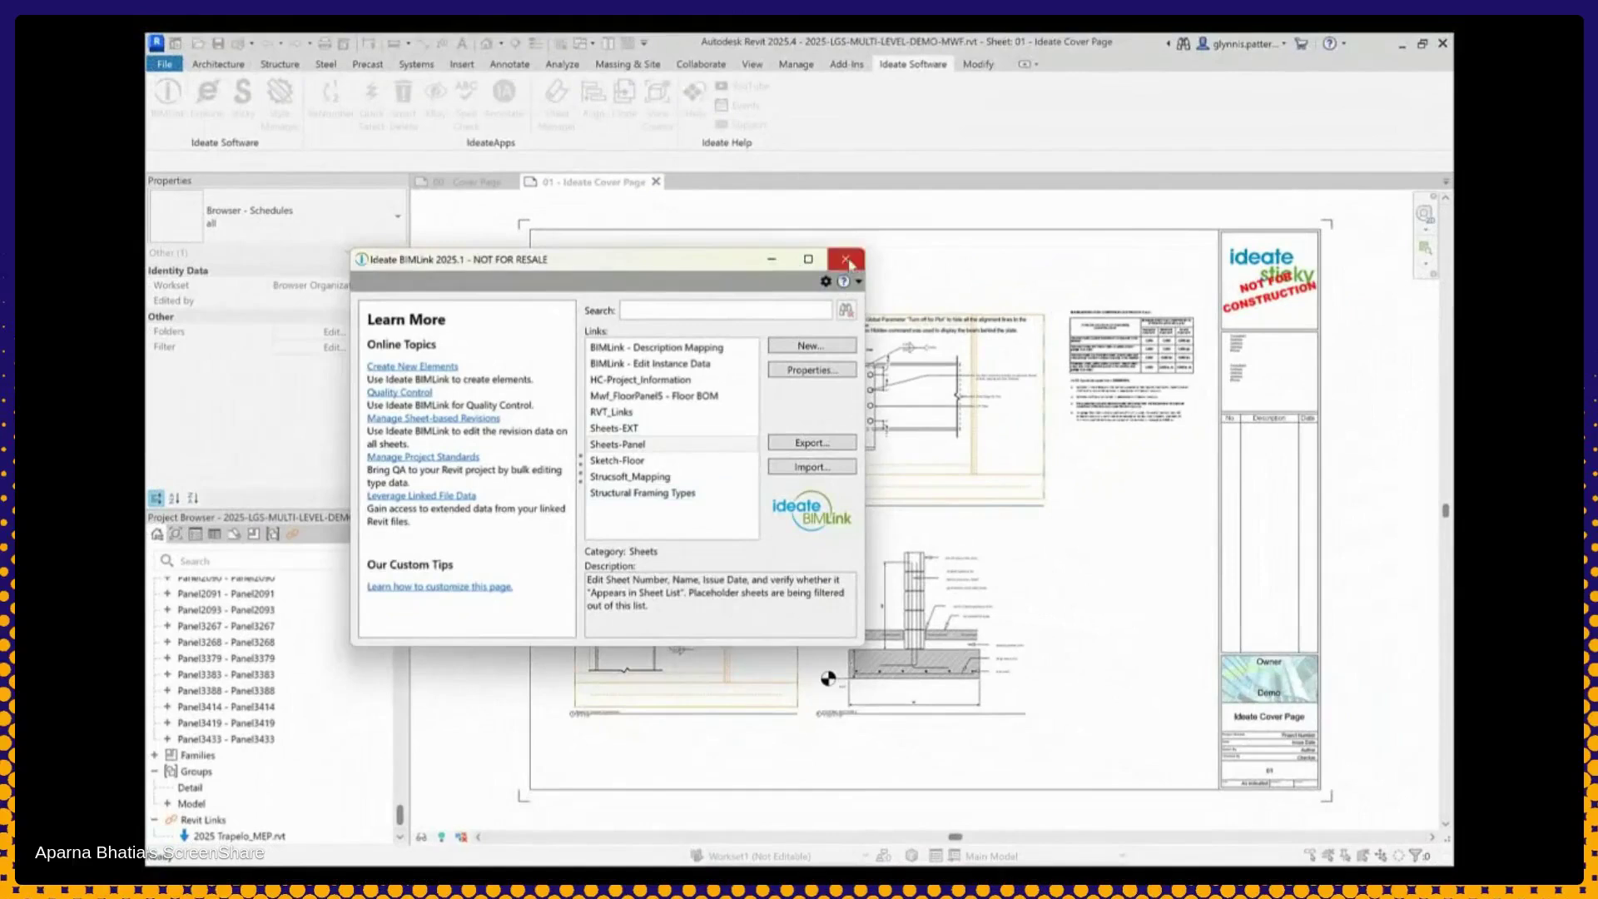
pyautogui.click(846, 260)
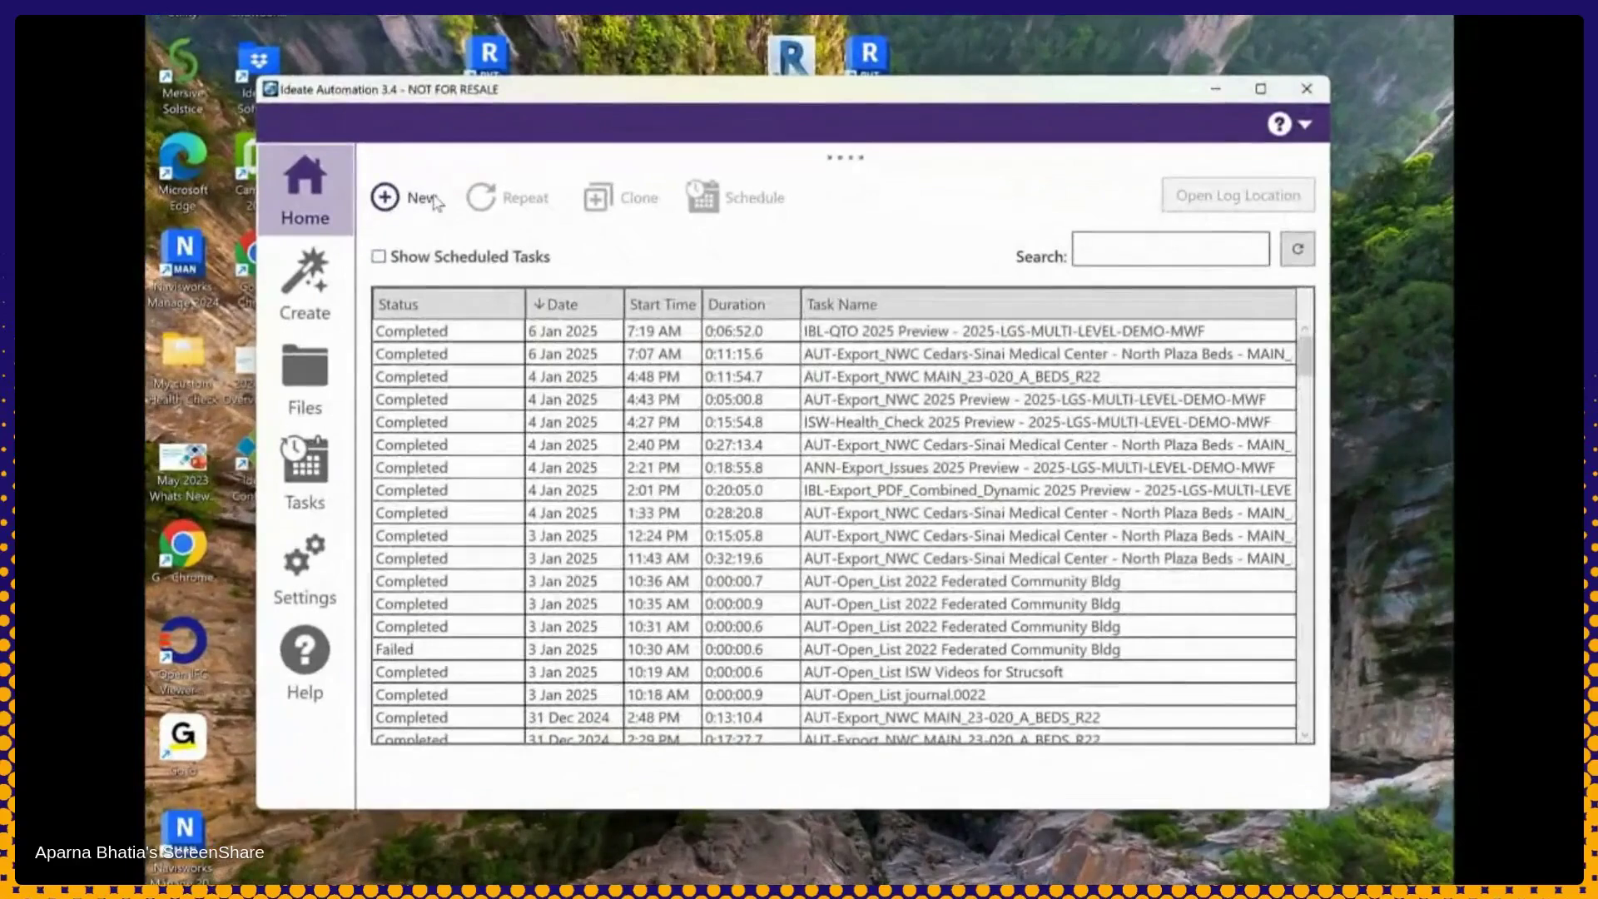
# Start a new task in Ideate Automation with the IBL-Export_PDF_Combined_Dynamic script from 01 Publishing - Dynamic
pyautogui.click(433, 200)
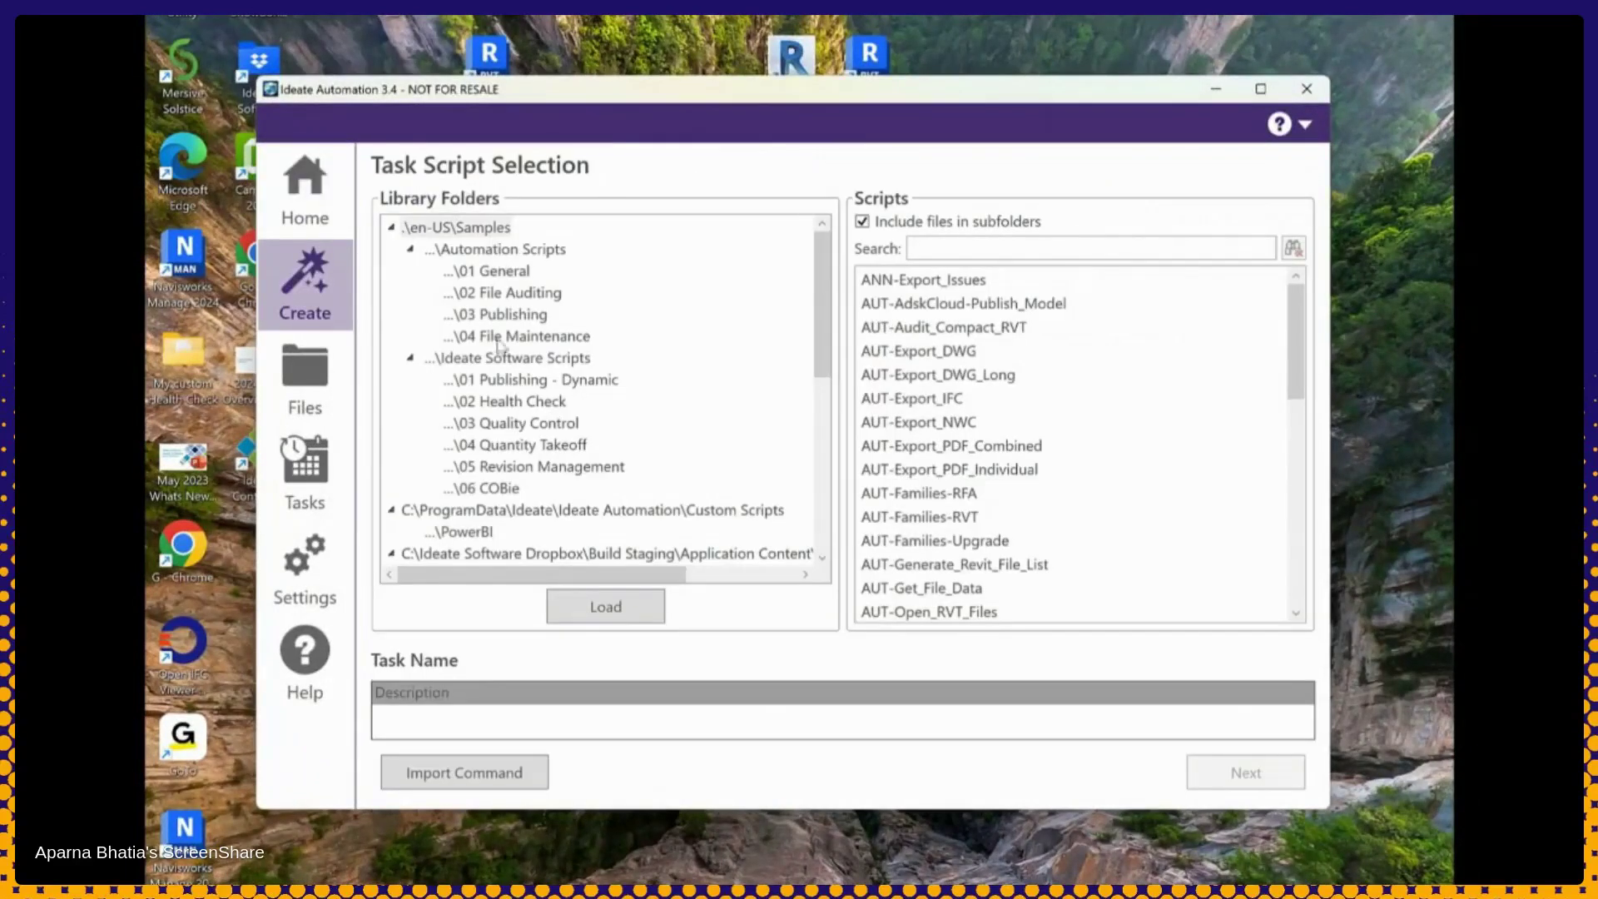
pyautogui.click(501, 380)
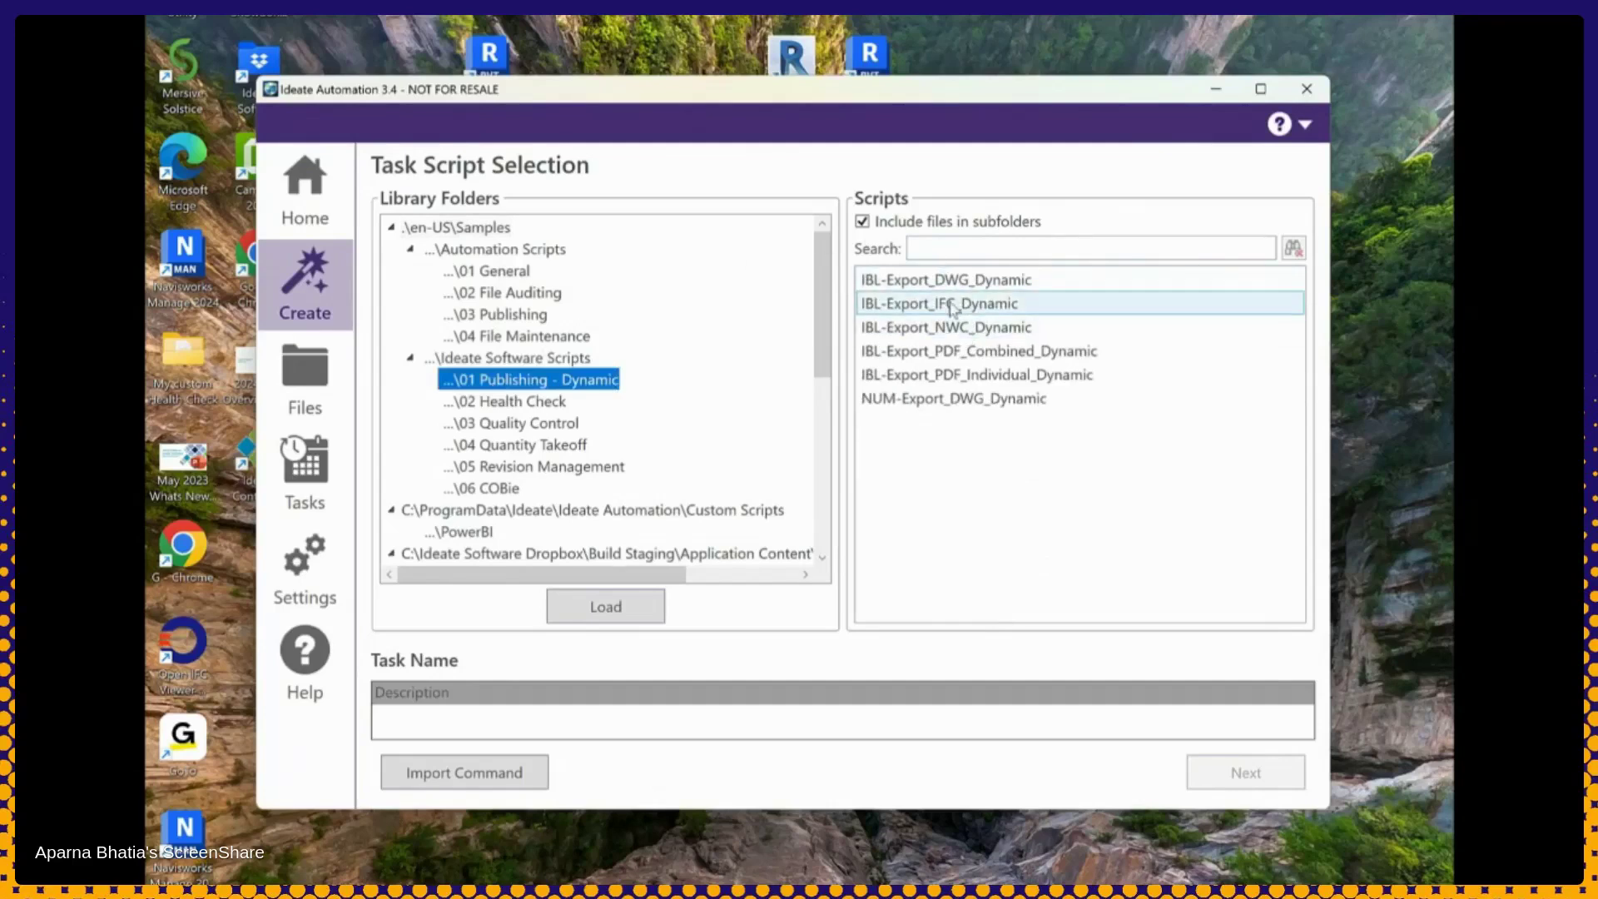
pyautogui.click(936, 353)
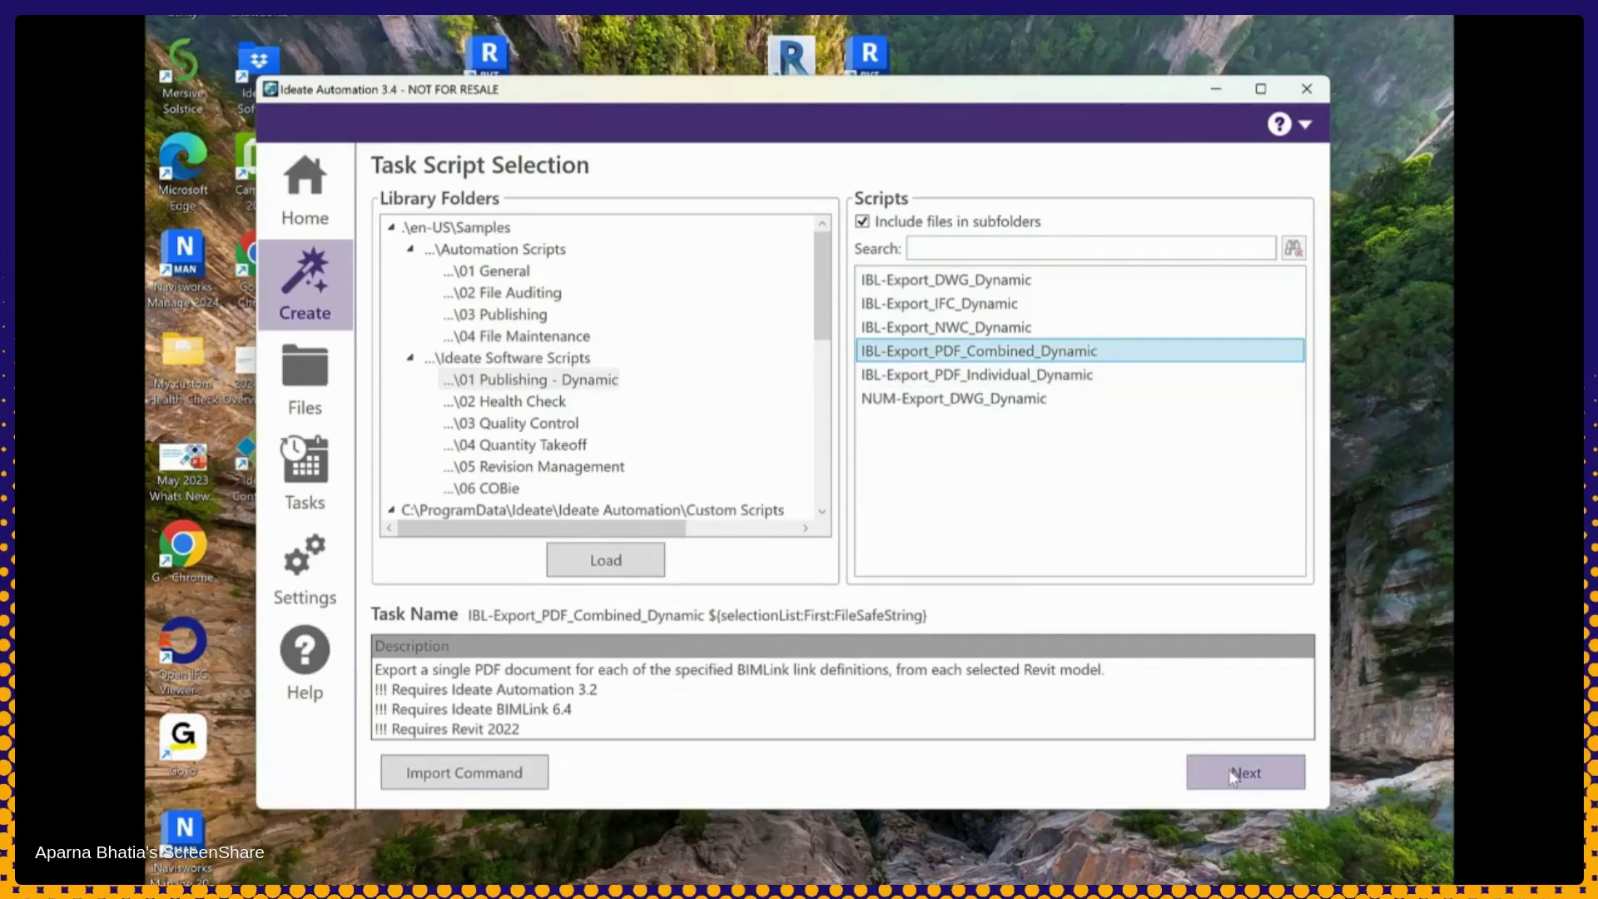
pyautogui.click(1255, 776)
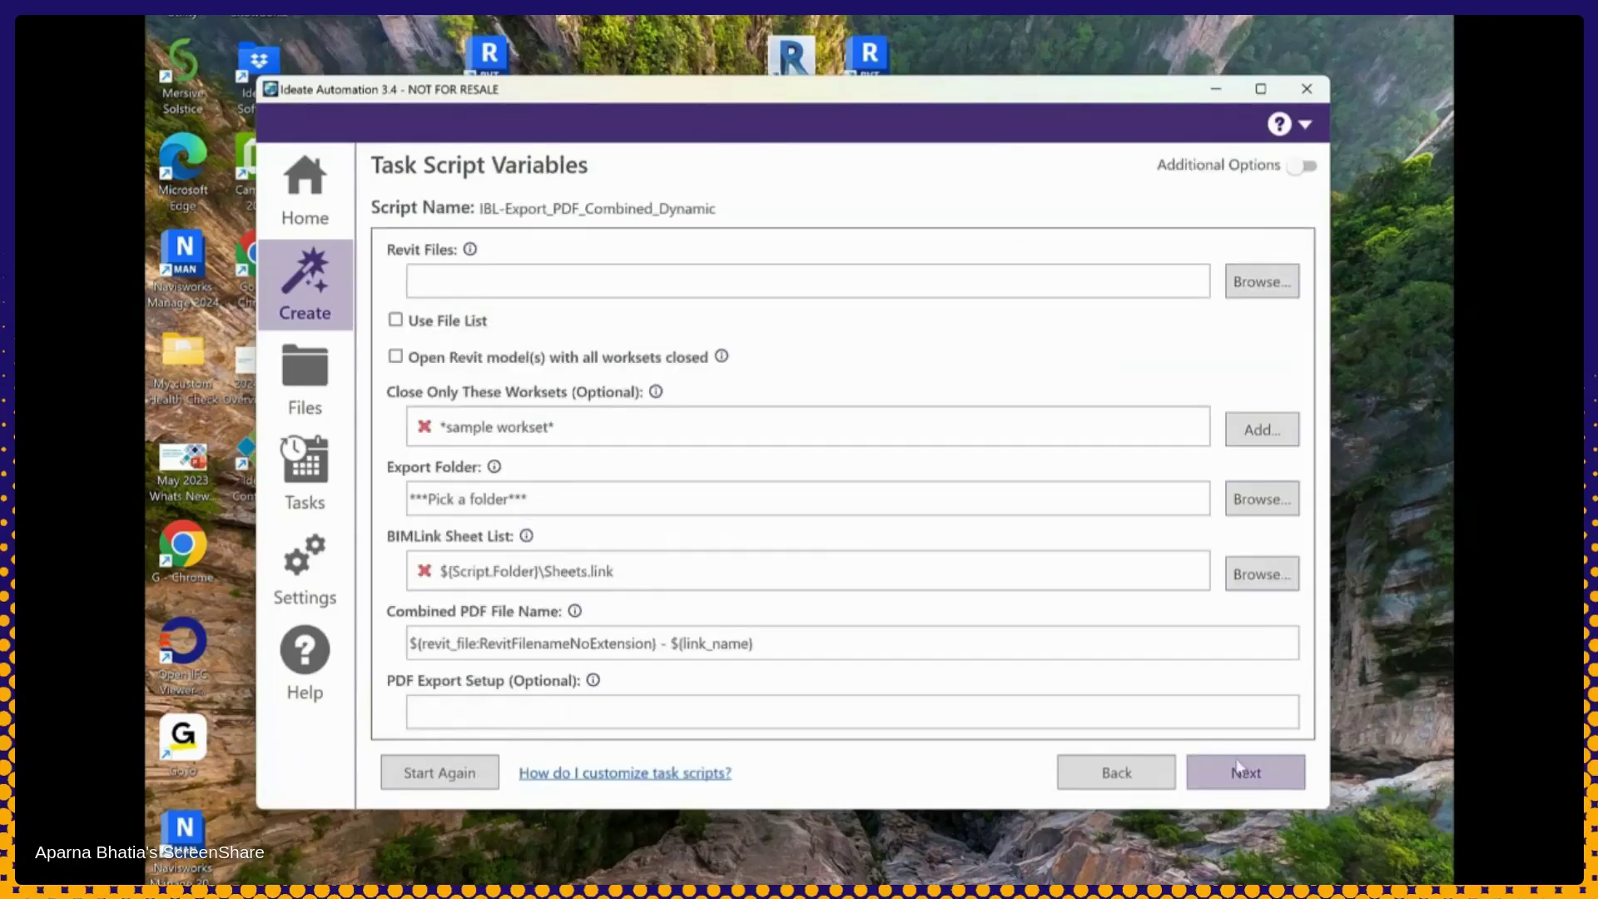
# Search the live cloud models for demo and choose 2025-LGS-MULTI-LEVEL-DEMO-MWF.rvt as the task's Revit file
pyautogui.click(1257, 282)
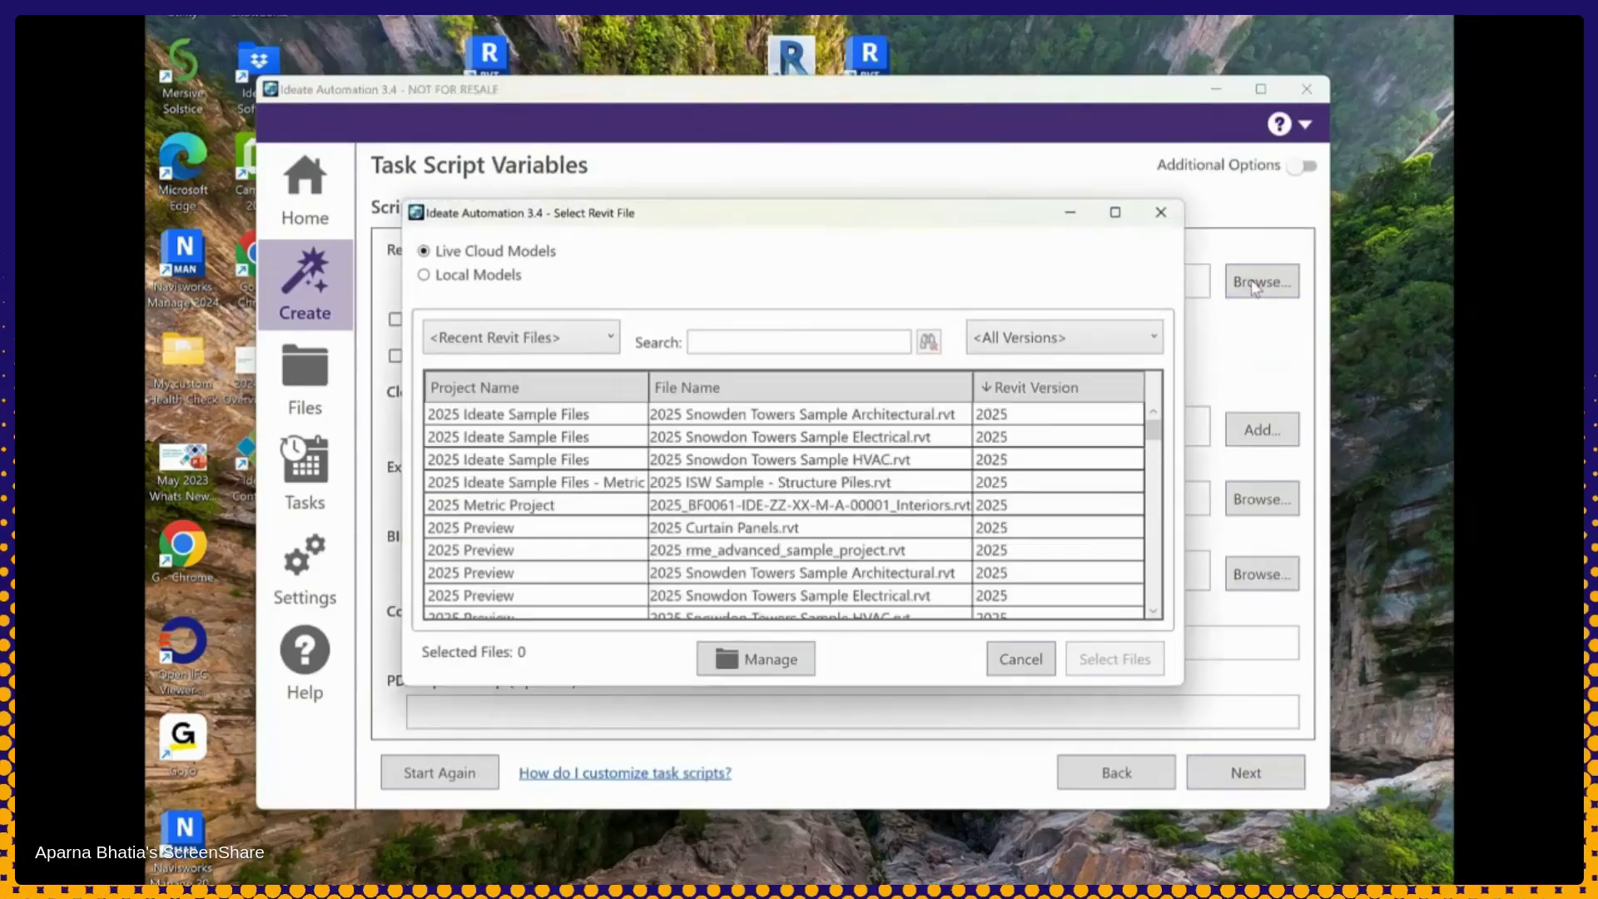
pyautogui.click(718, 340)
pyautogui.write('demo')
pyautogui.click(786, 419)
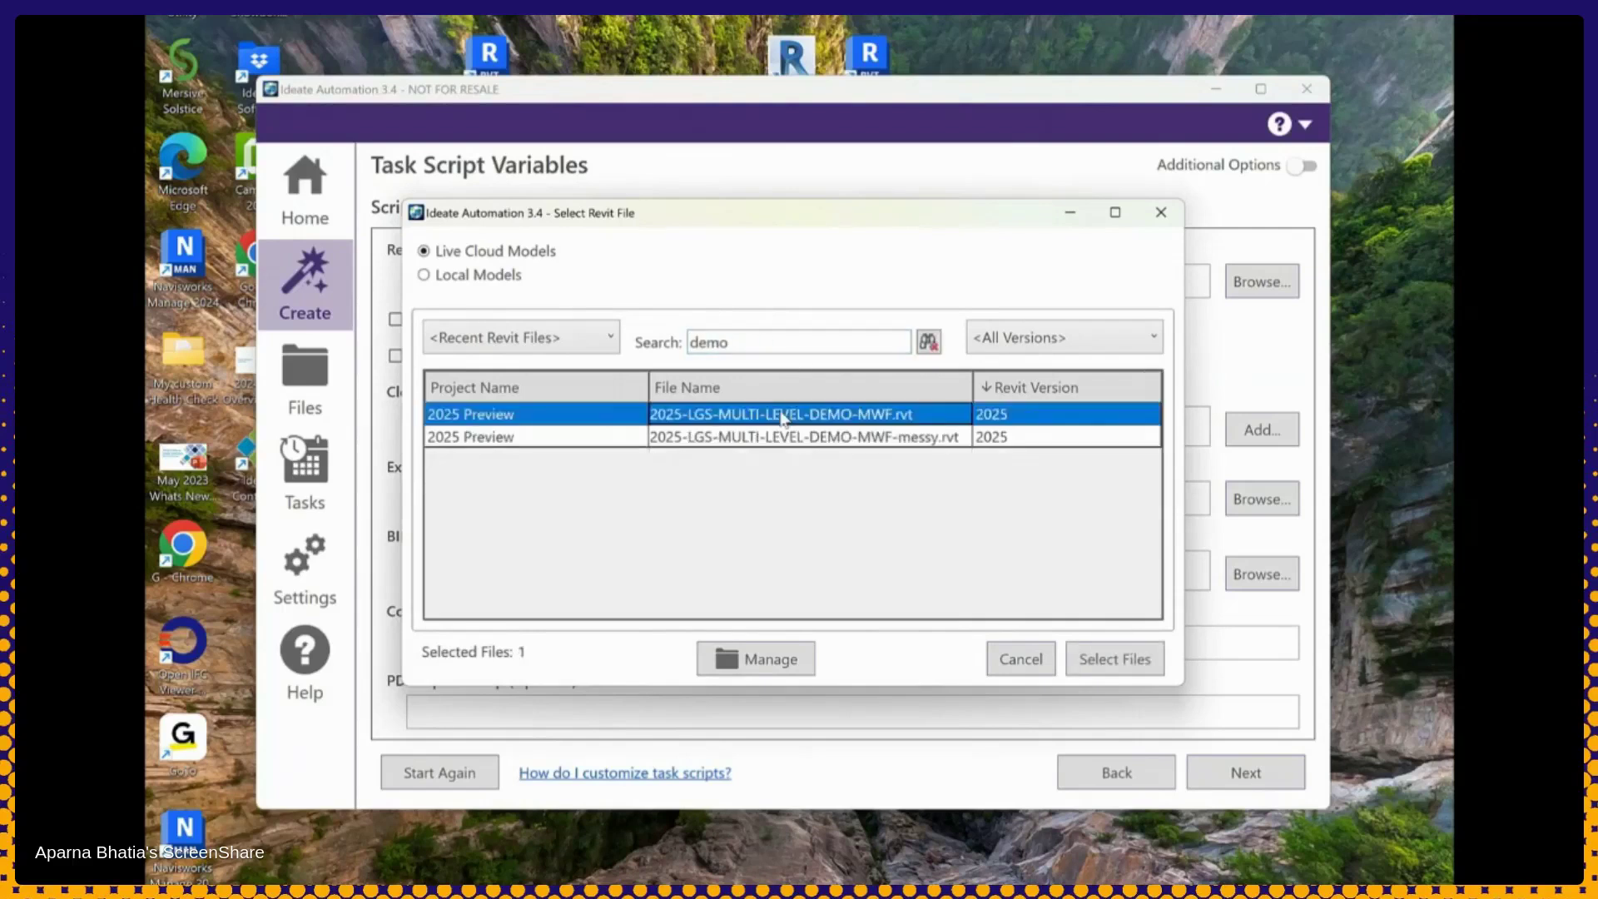
pyautogui.click(1090, 657)
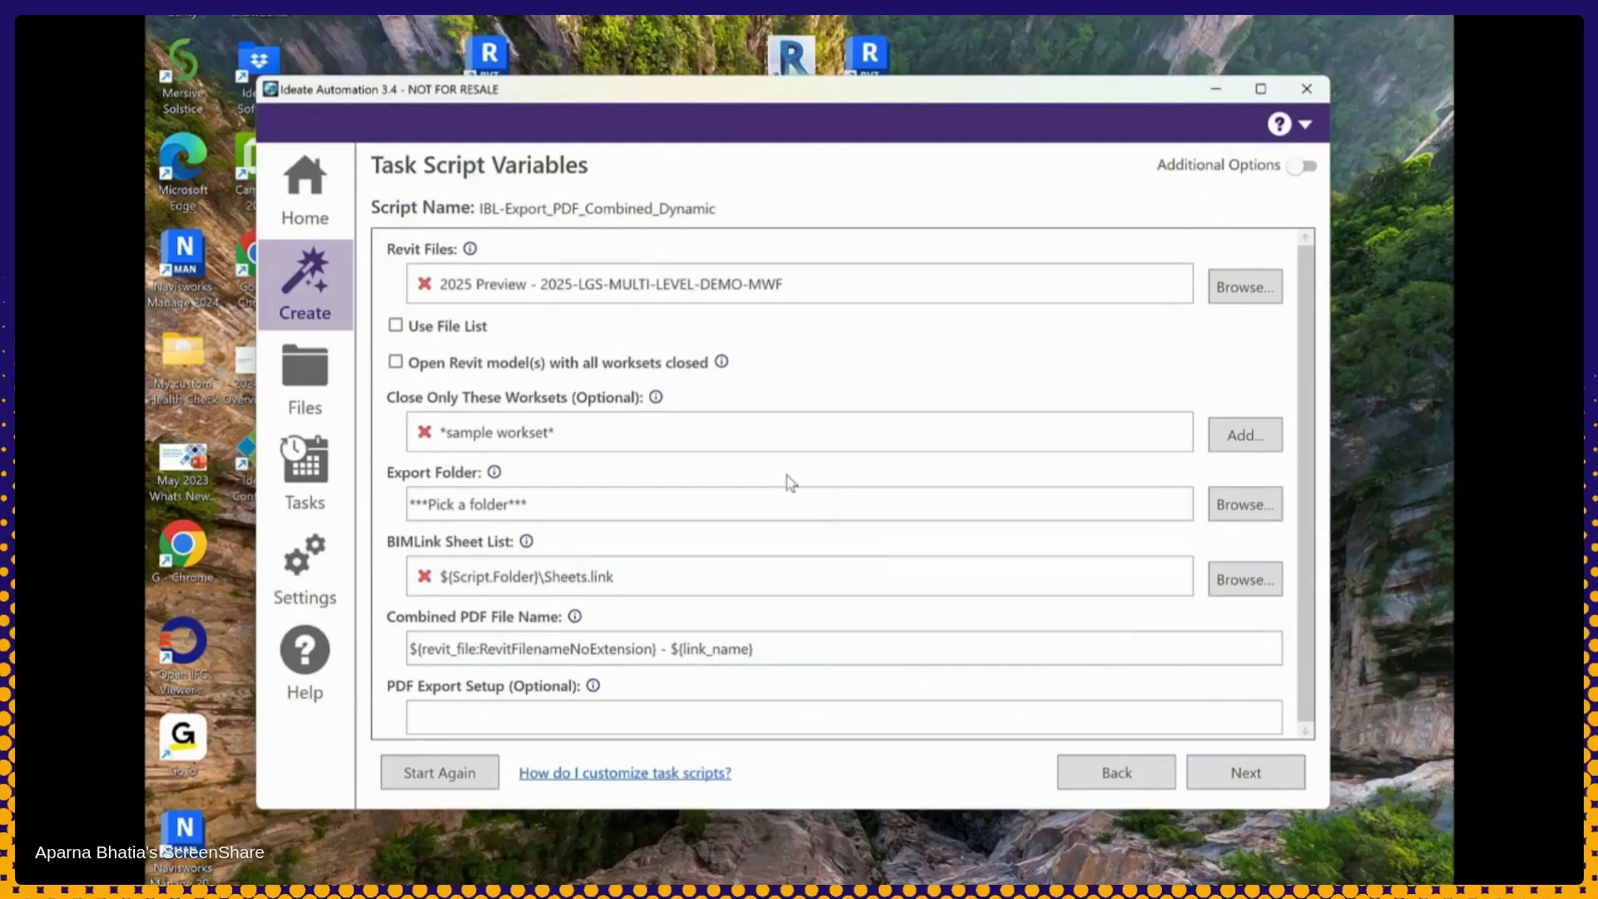
# Set the task's export folder to PDFs within the 2025 Preview project files
pyautogui.click(1225, 512)
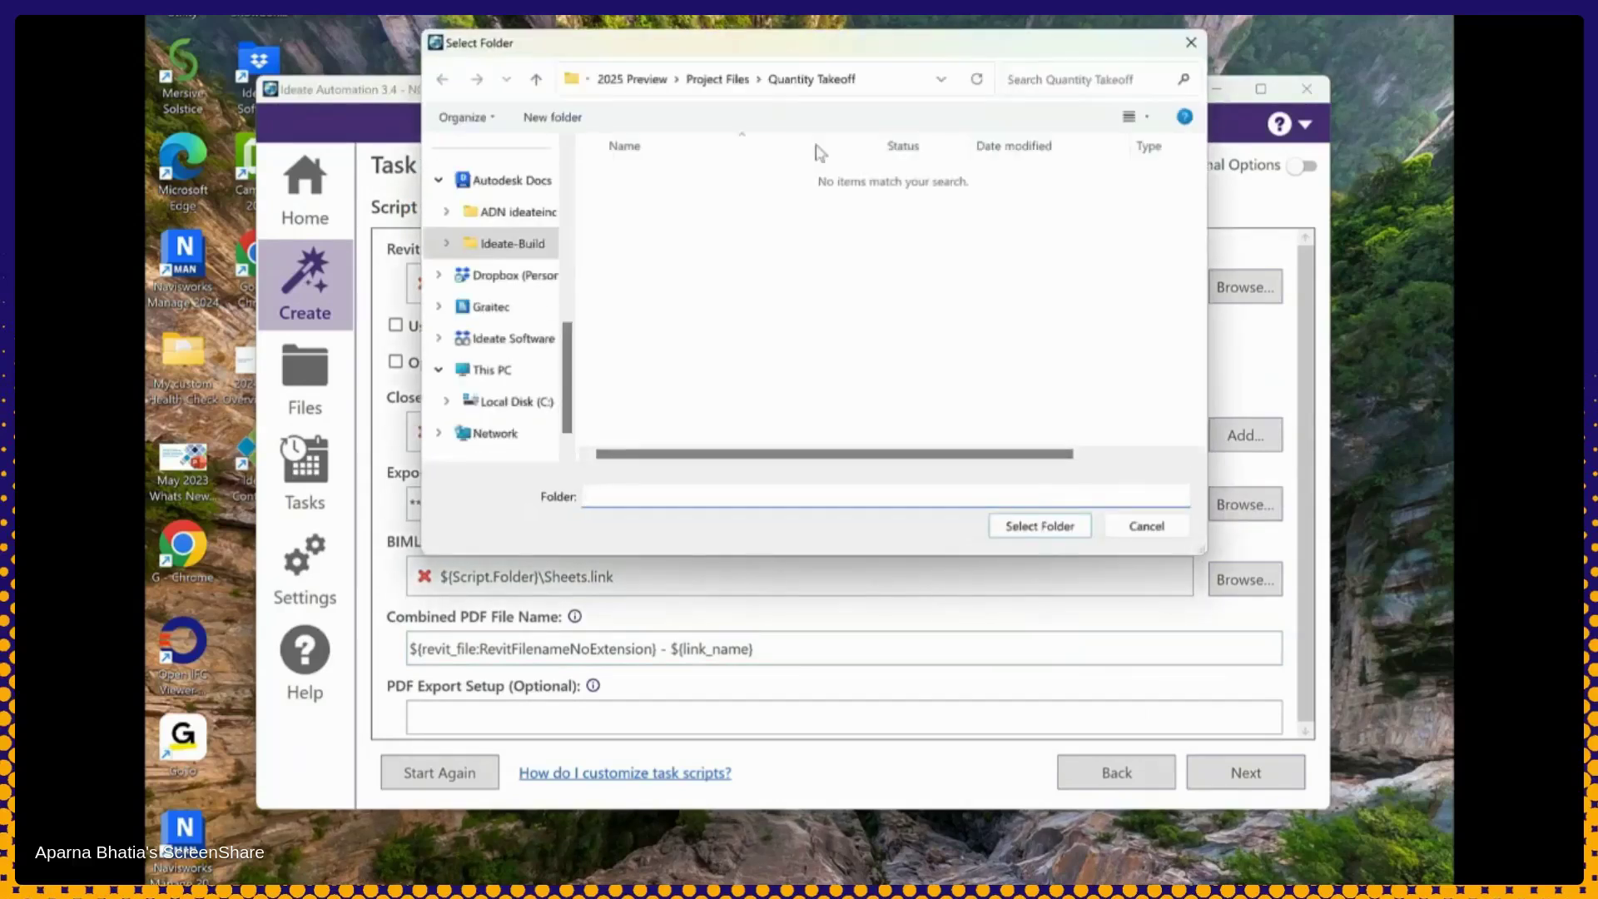
pyautogui.click(722, 81)
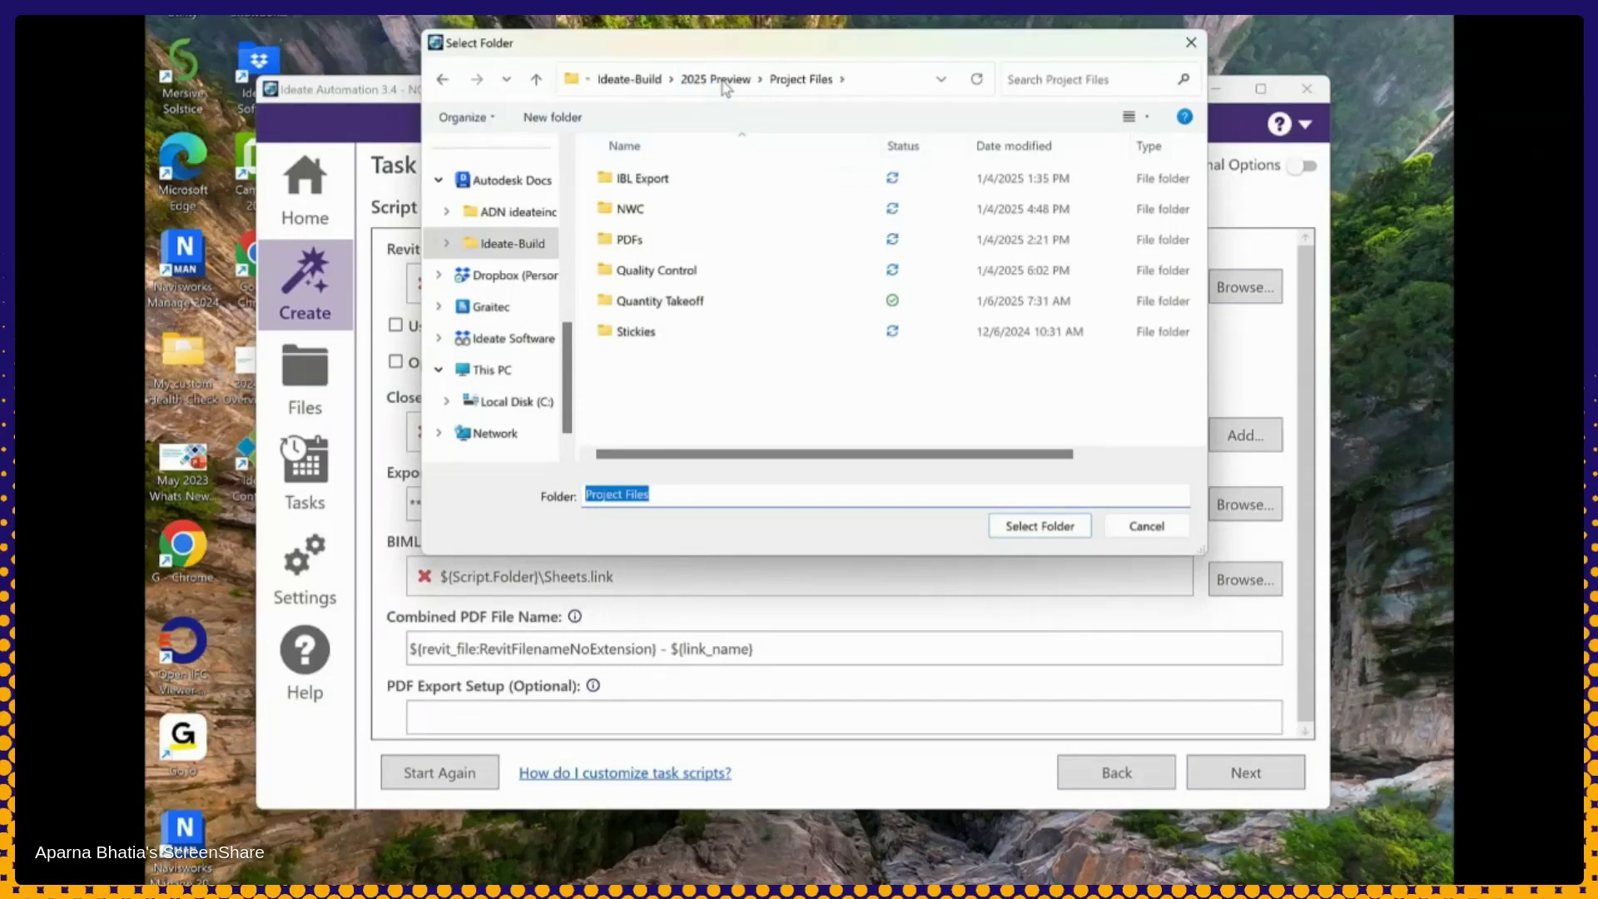
pyautogui.doubleClick(637, 241)
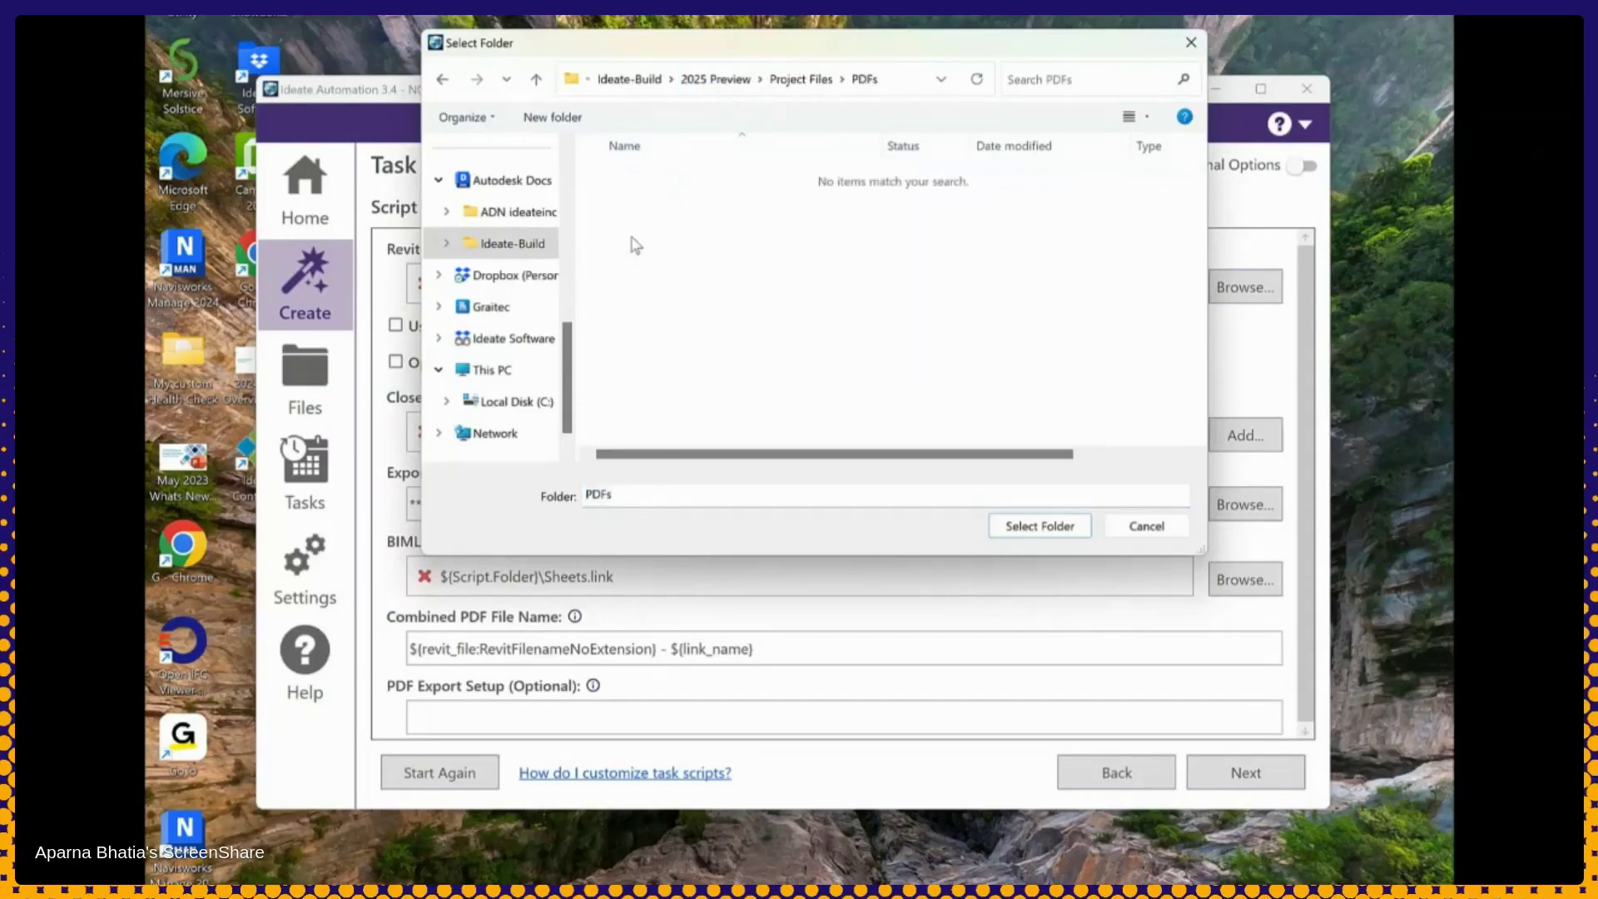
pyautogui.click(1025, 527)
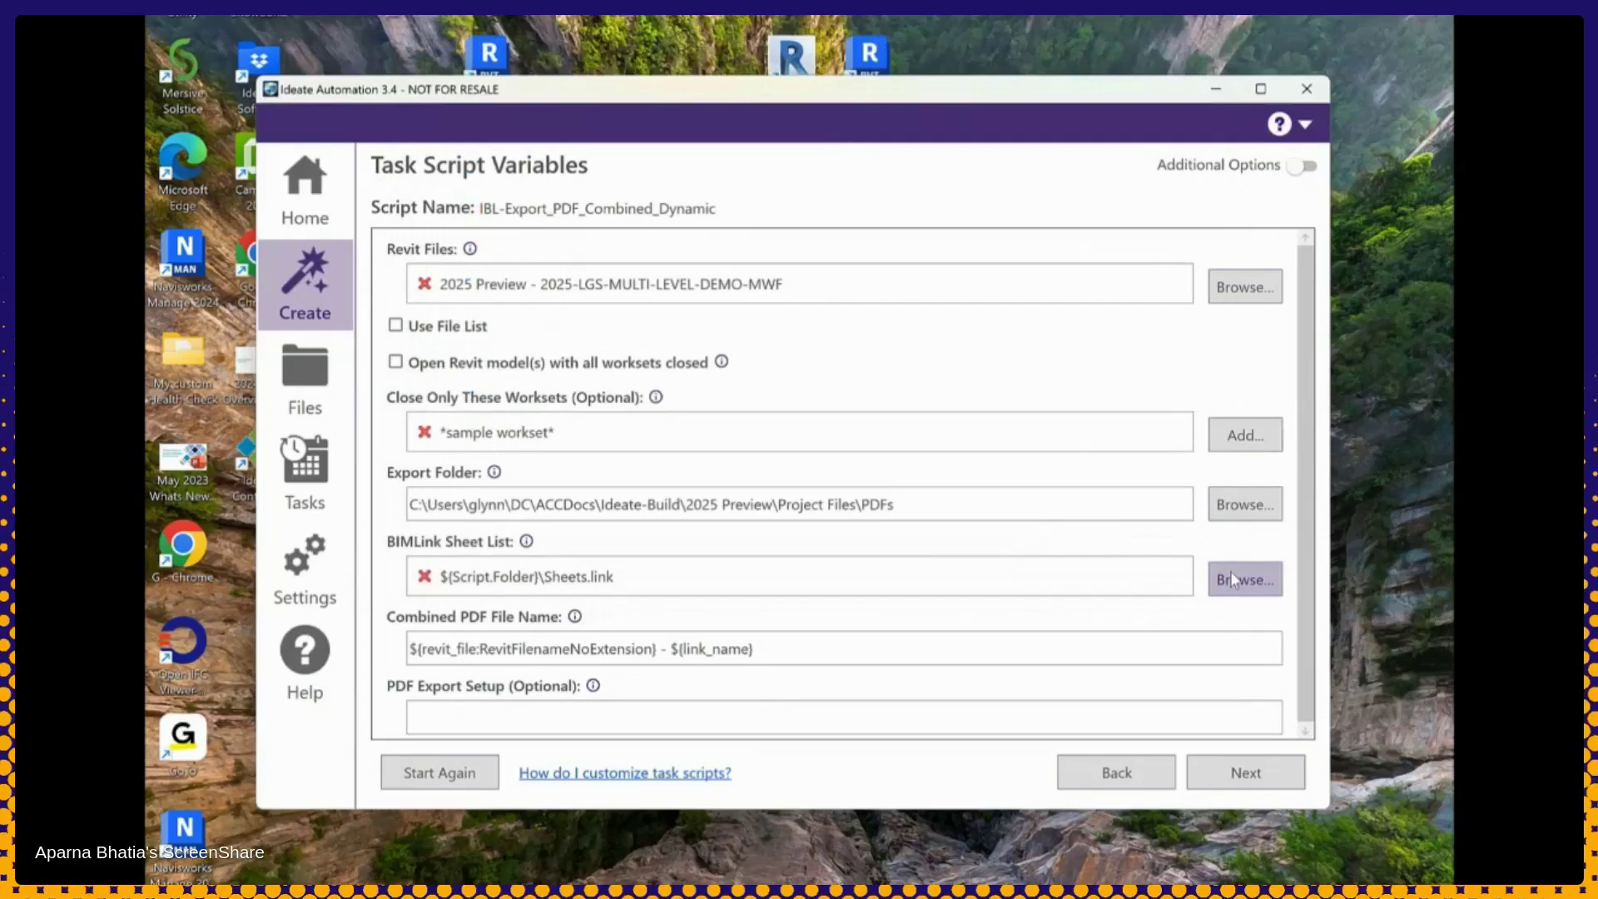
# Replace the default BIMLink sheet list entry with Sheets-EXT.link and Sheets-Panel.link from the IBL Export folder
pyautogui.click(843, 576)
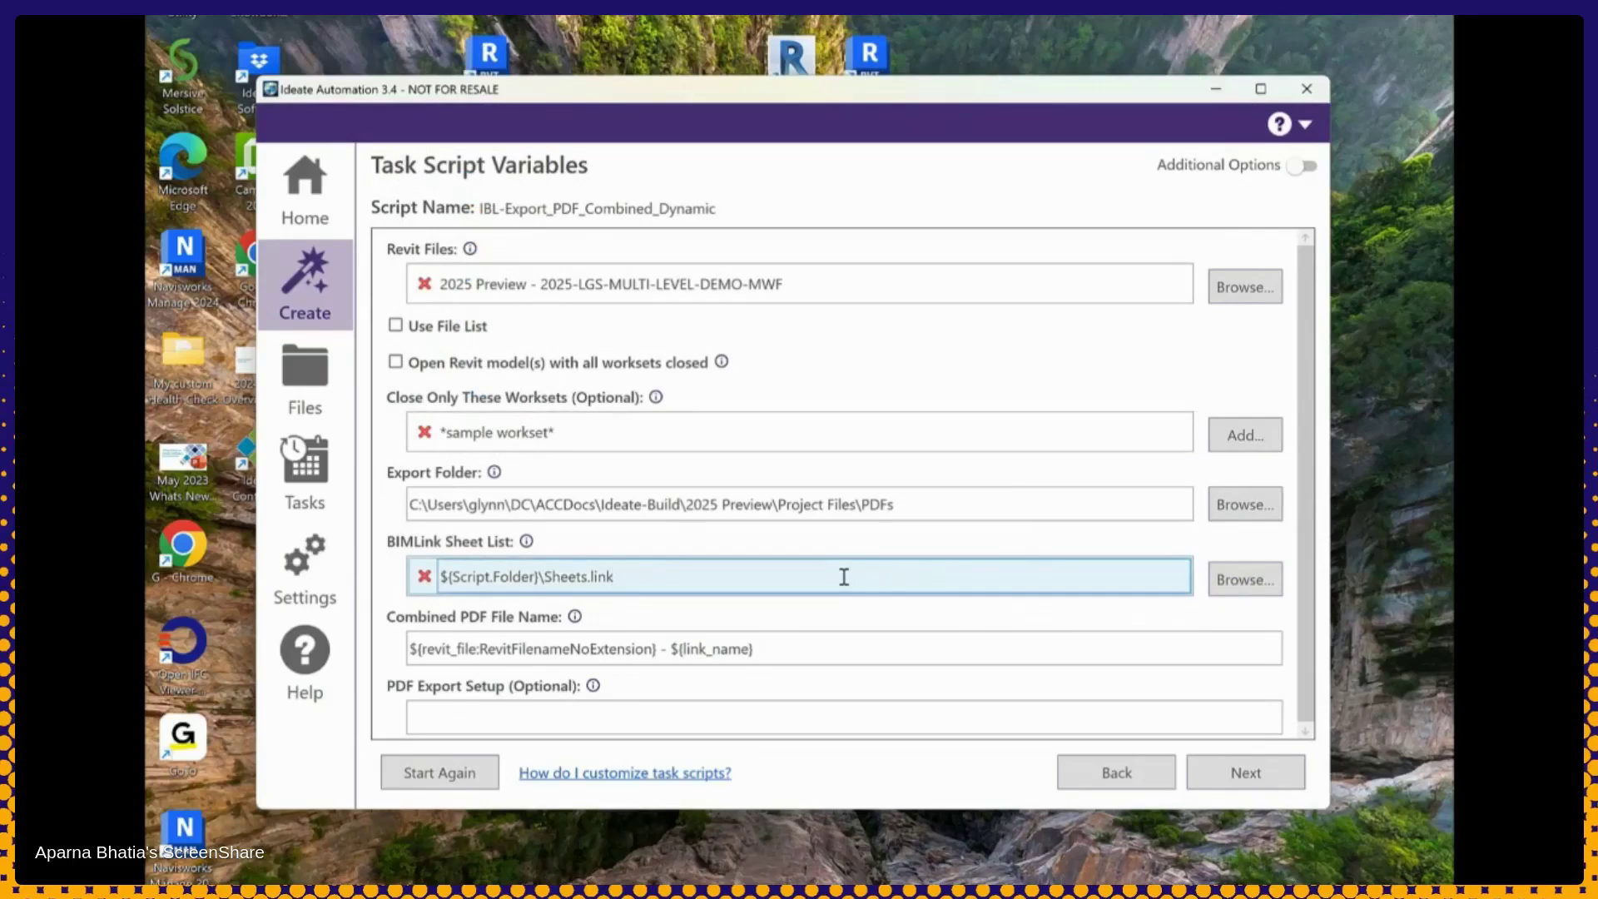
pyautogui.click(425, 575)
pyautogui.click(1246, 573)
pyautogui.click(804, 81)
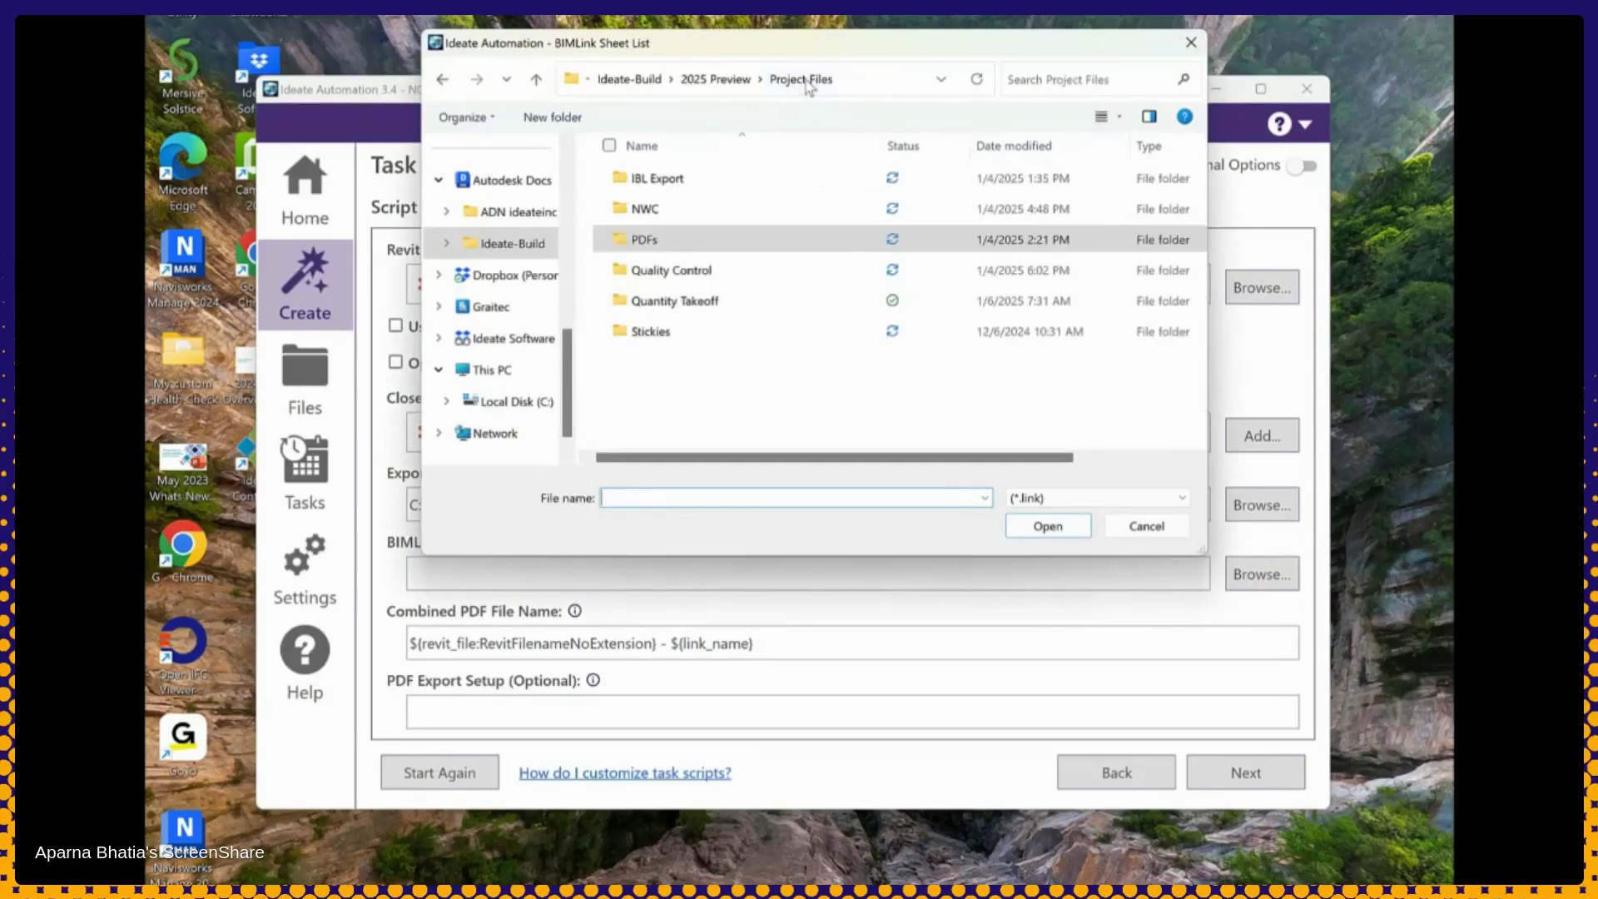
pyautogui.doubleClick(659, 177)
pyautogui.click(661, 178)
pyautogui.click(1034, 521)
pyautogui.click(1248, 575)
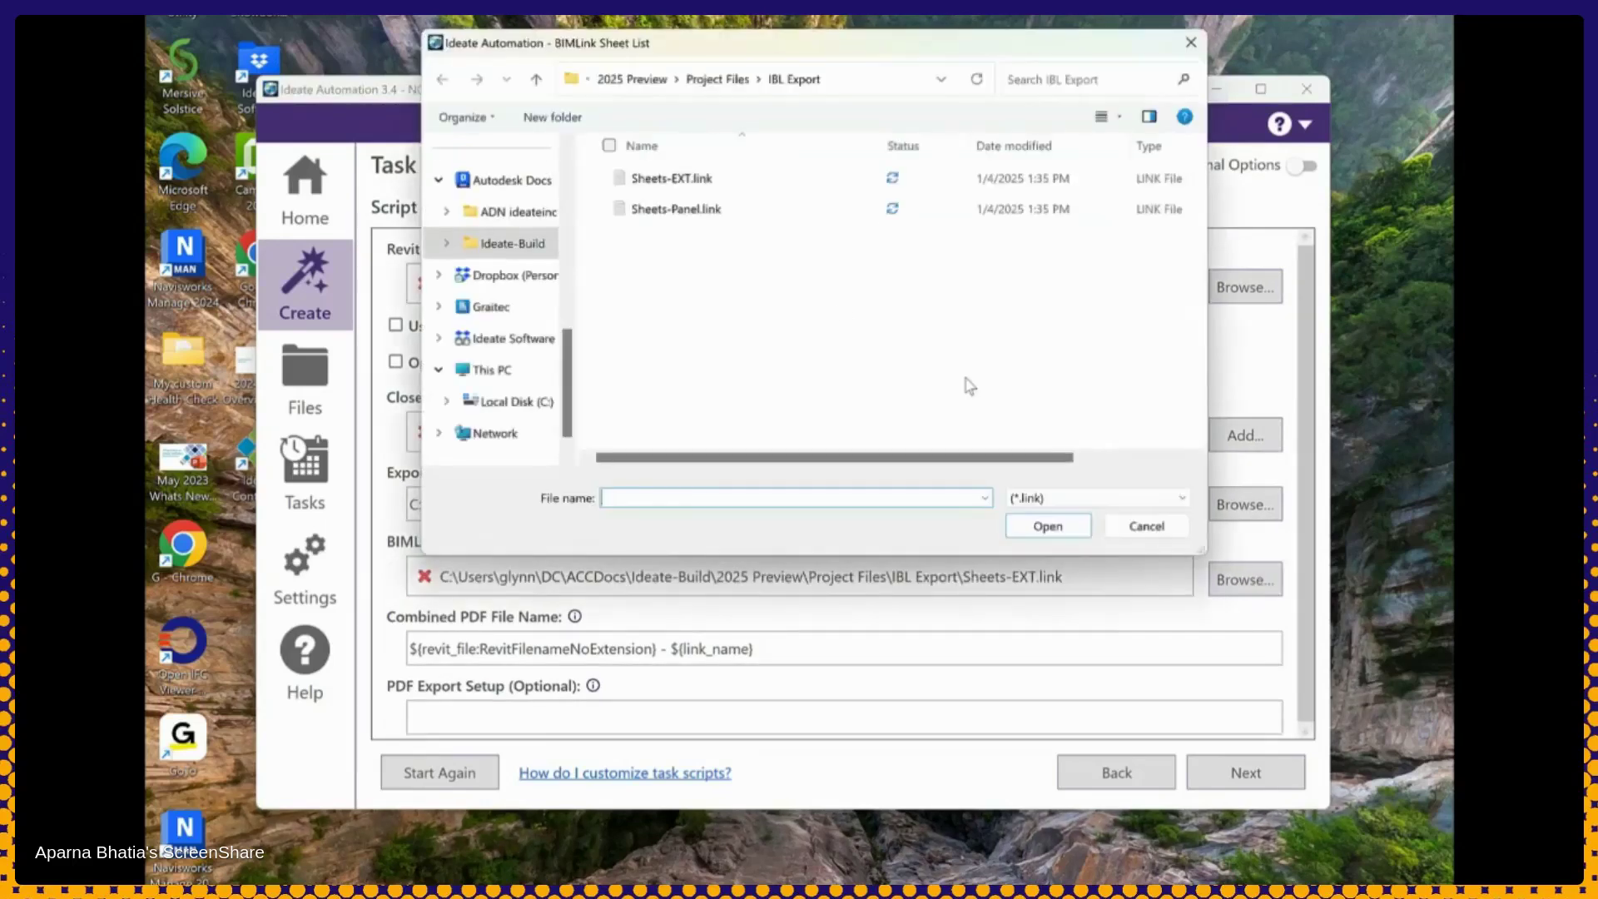
pyautogui.click(716, 212)
pyautogui.click(1042, 530)
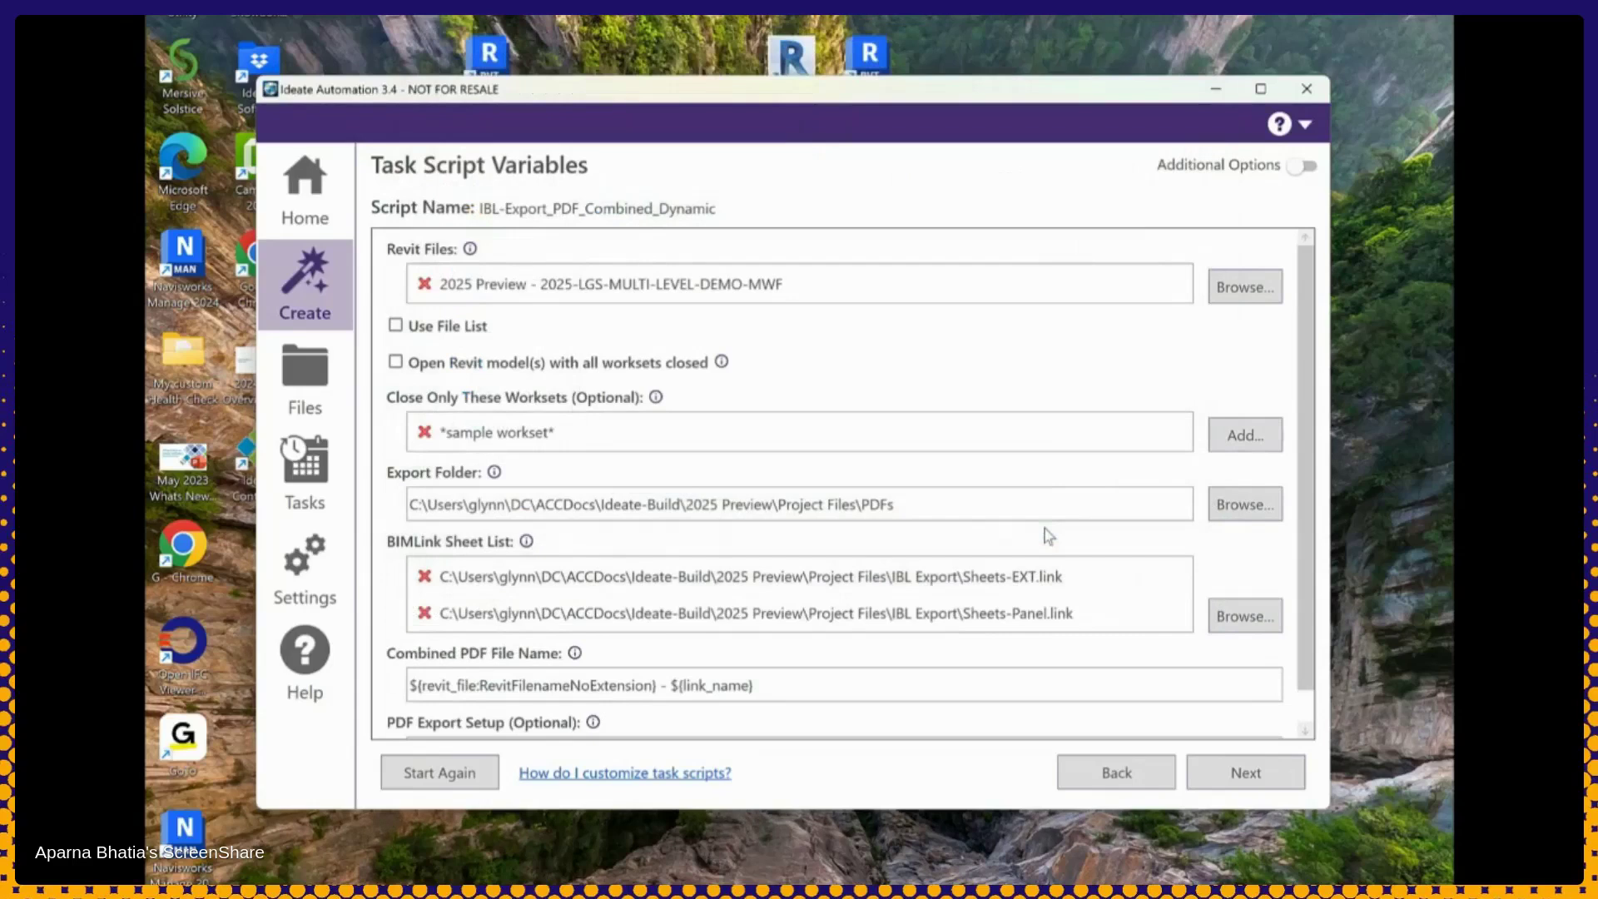
# Check the link_name variable in the combined PDF file name, and run the export task
pyautogui.scroll(-1, 1303, 491)
pyautogui.moveTo(786, 646); pyautogui.dragTo(685, 647)
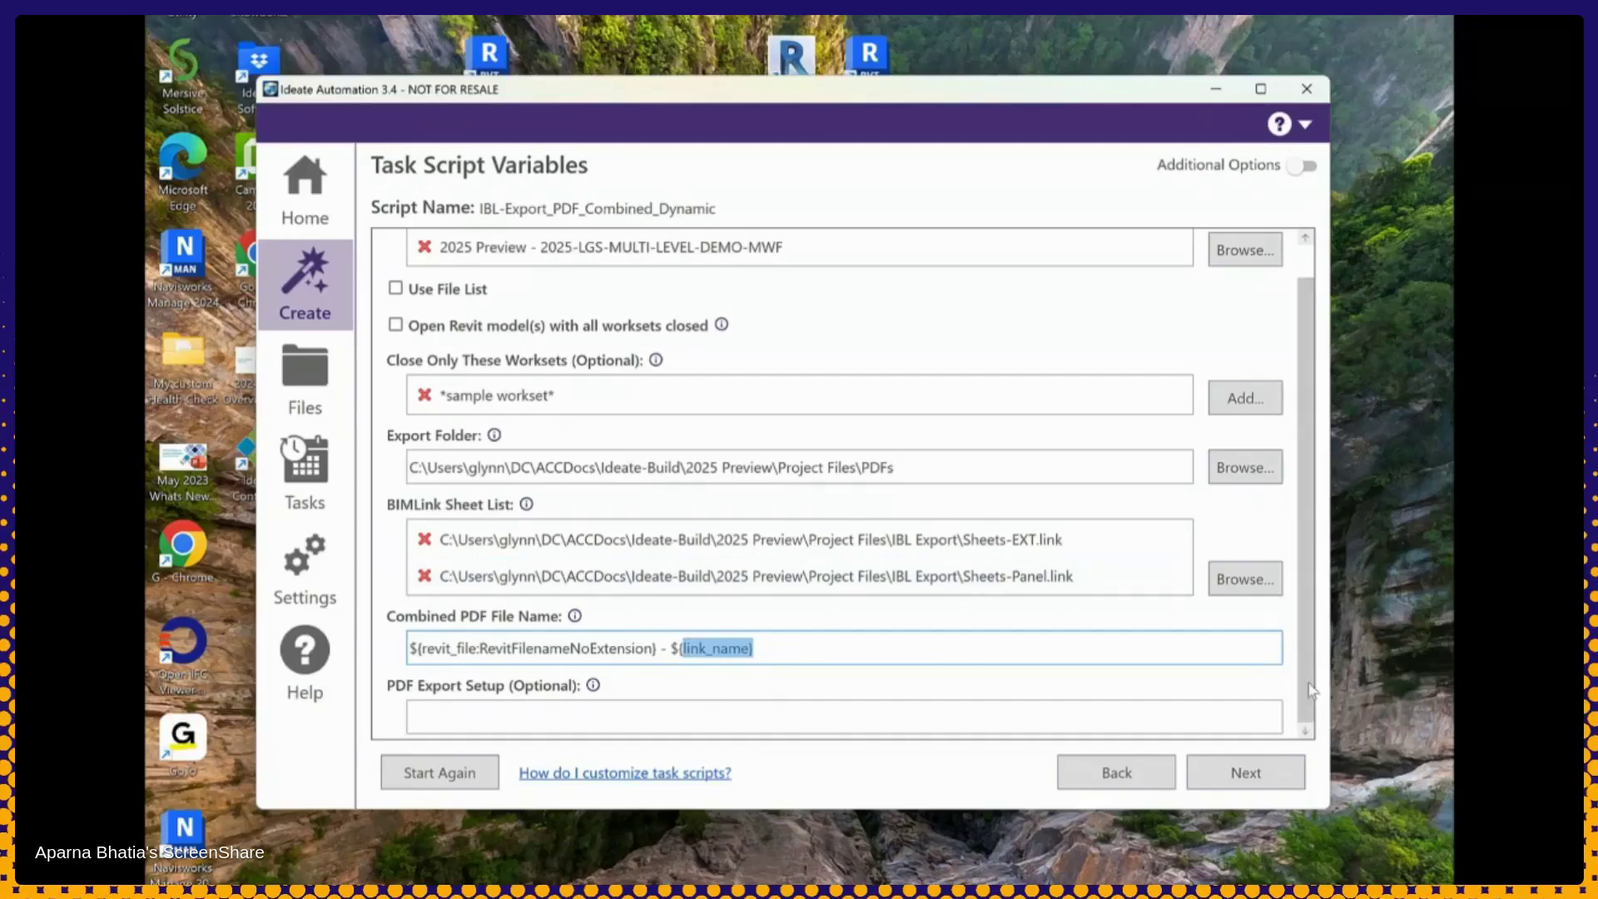
pyautogui.click(1260, 783)
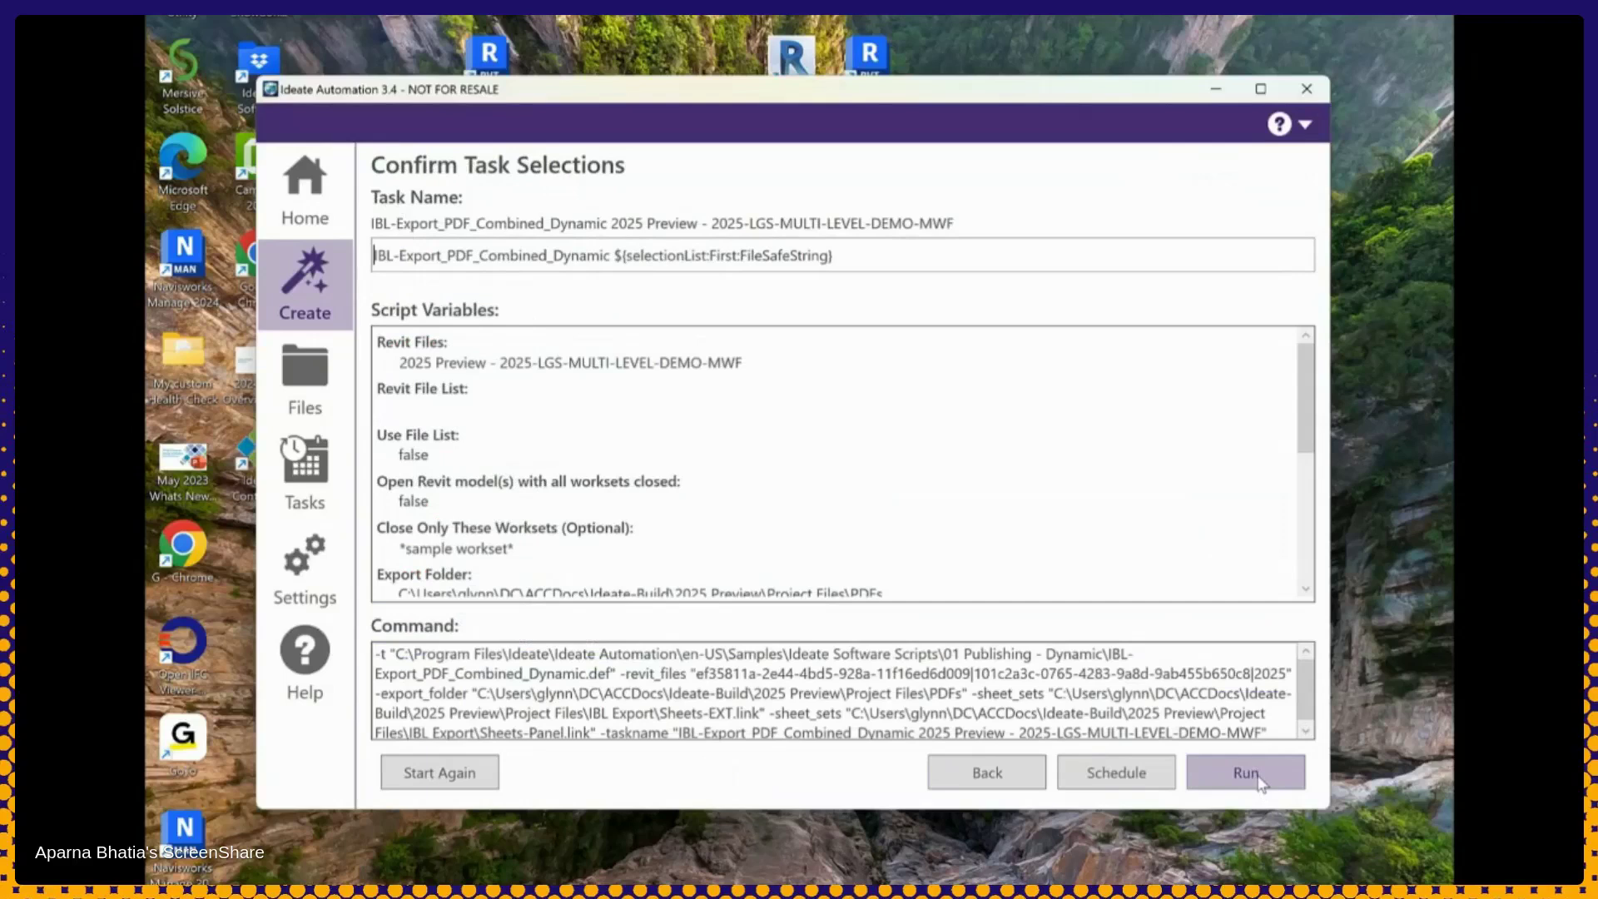
pyautogui.click(1246, 773)
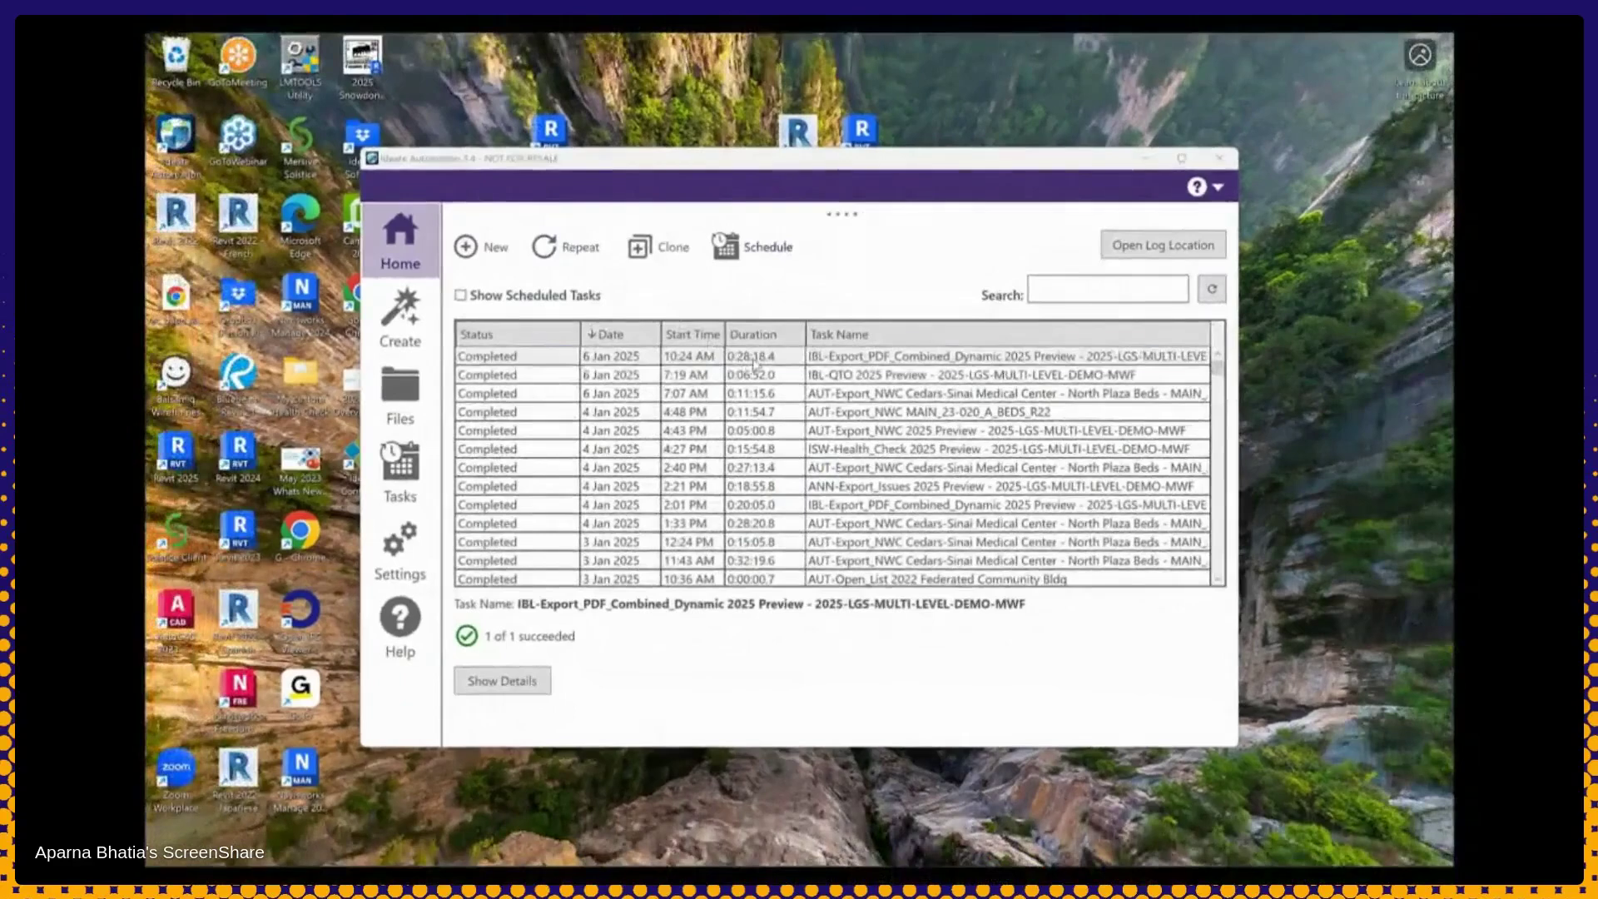
# Select the latest completed PDF export task, and bring the PDFs output folder forward in File Explorer
pyautogui.click(754, 364)
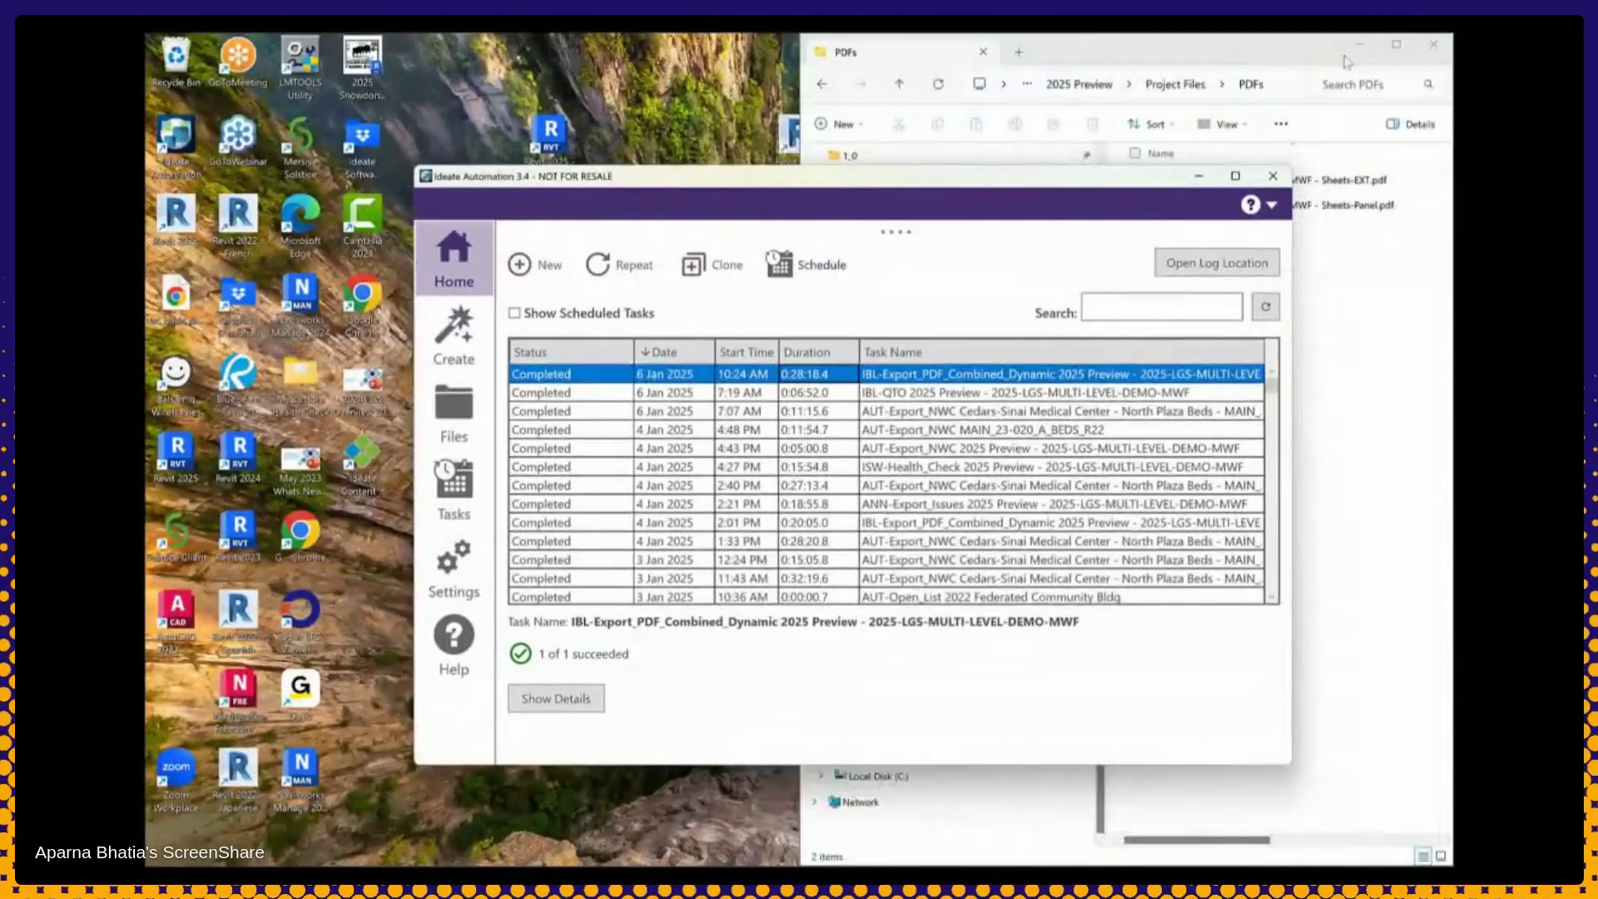
pyautogui.click(1360, 46)
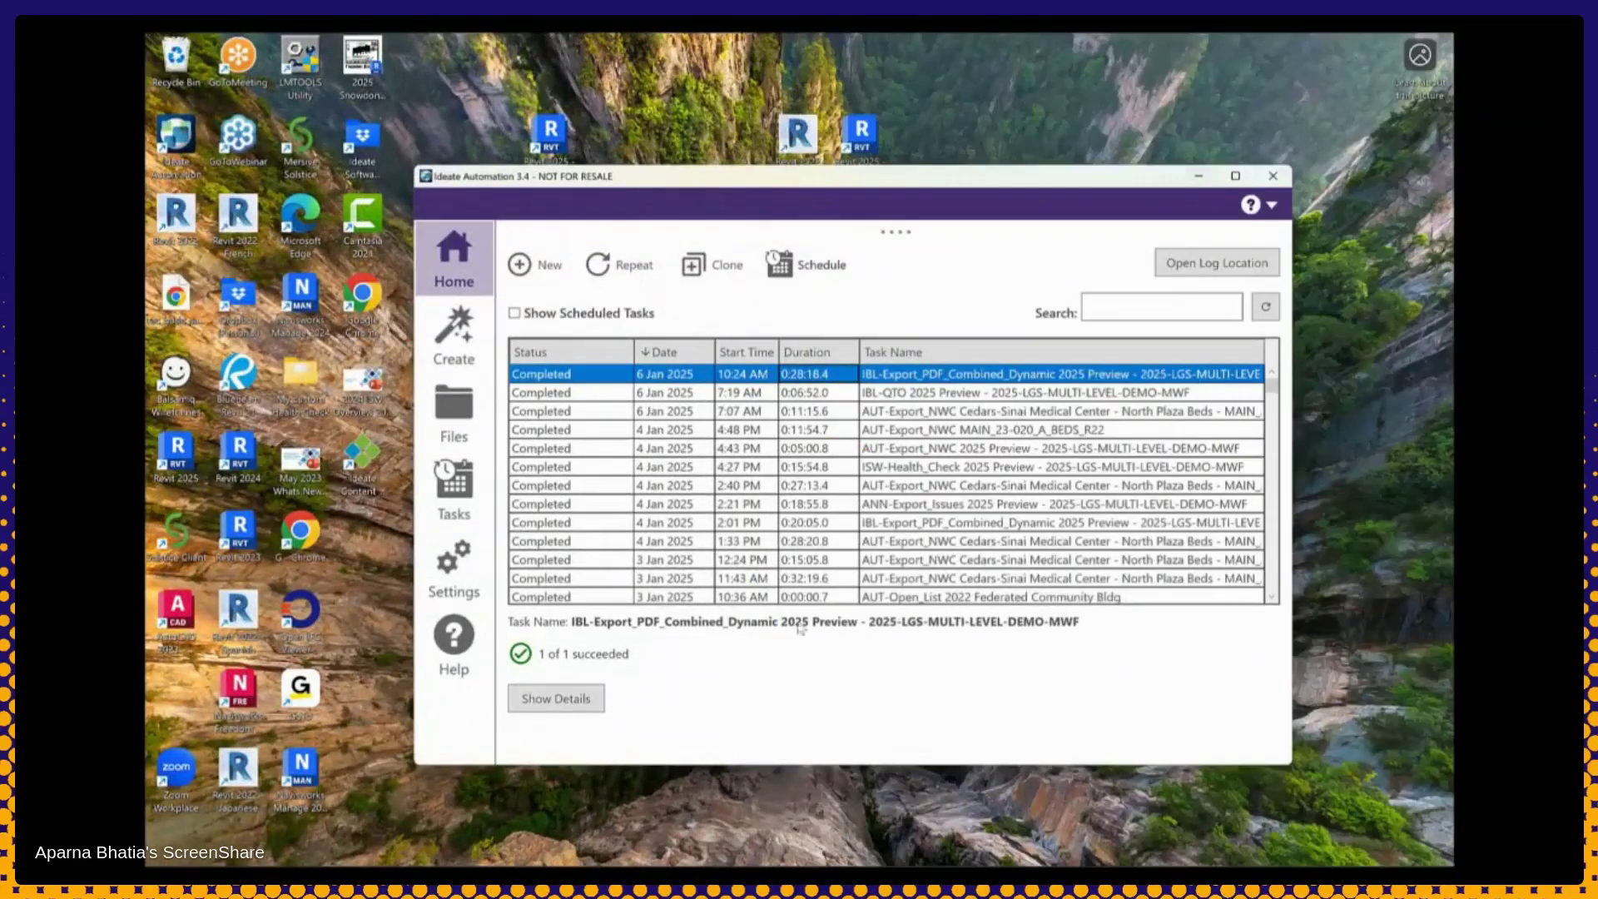
pyautogui.moveTo(637, 855)
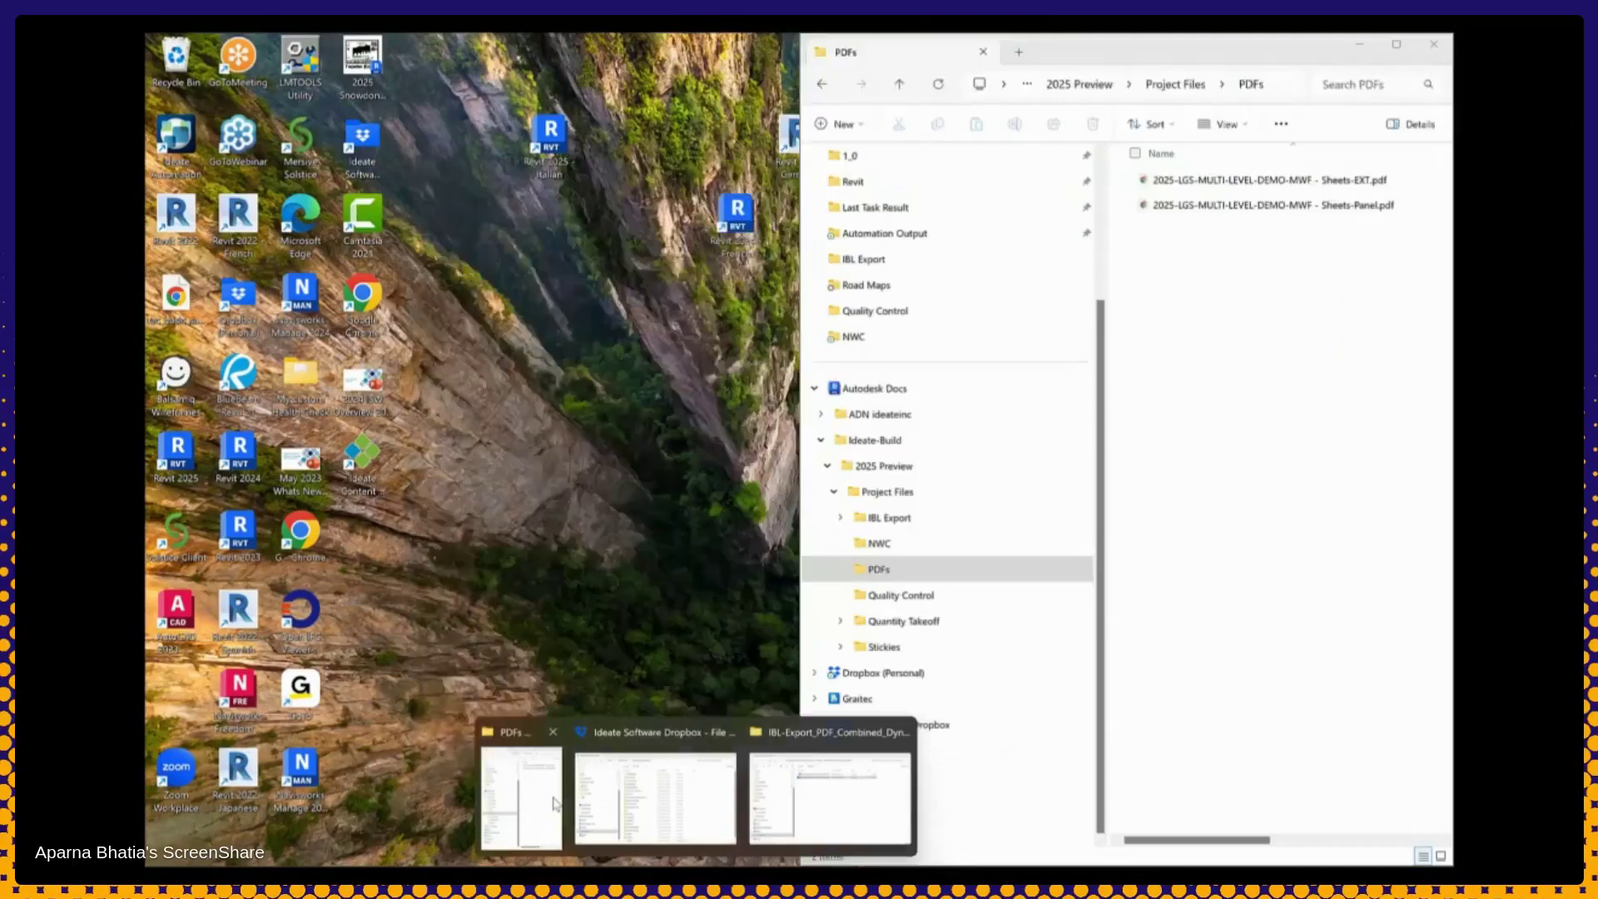
pyautogui.click(556, 803)
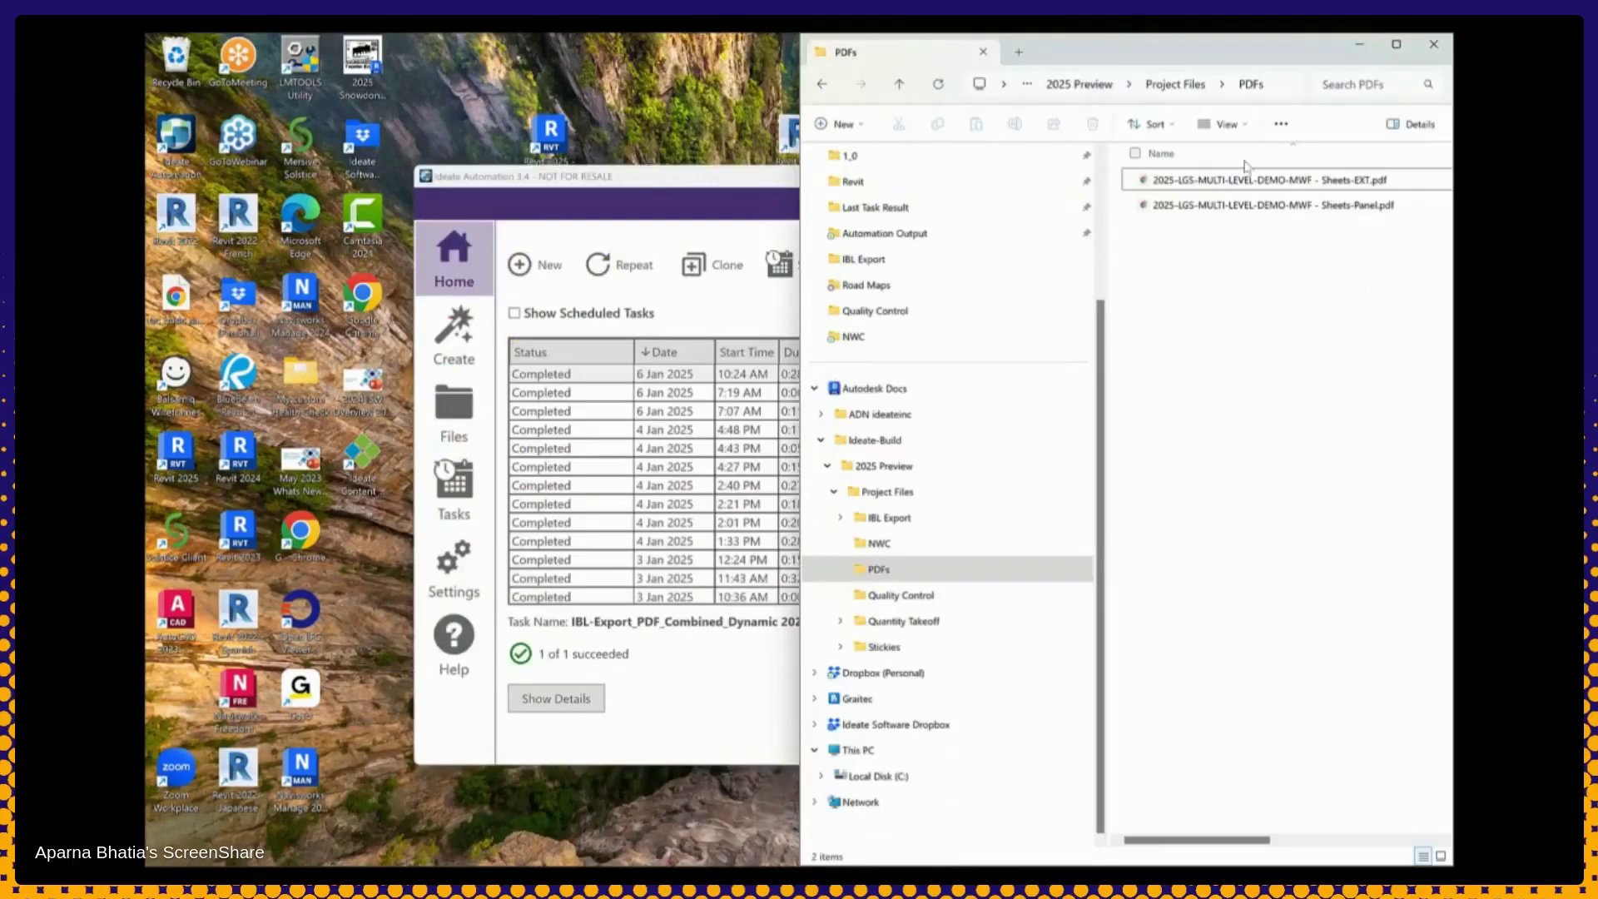
pyautogui.moveTo(1246, 58); pyautogui.dragTo(1005, 73)
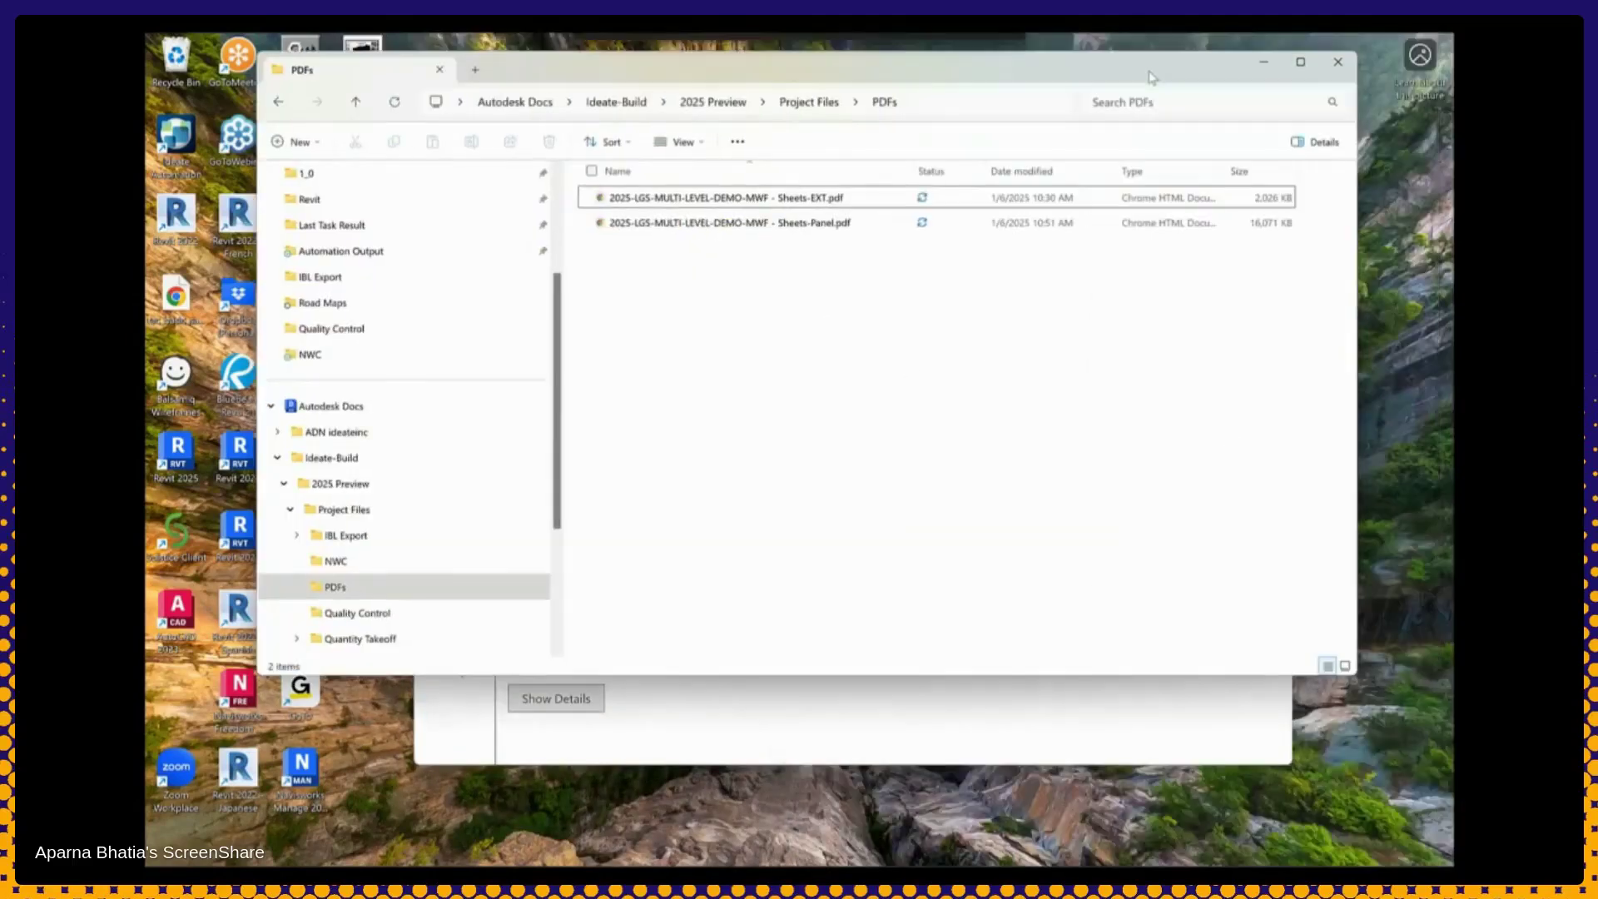
# Examine the exported Sheets-Panel PDF, close it, and open the Sheets-EXT PDF from the PDFs folder
pyautogui.doubleClick(818, 223)
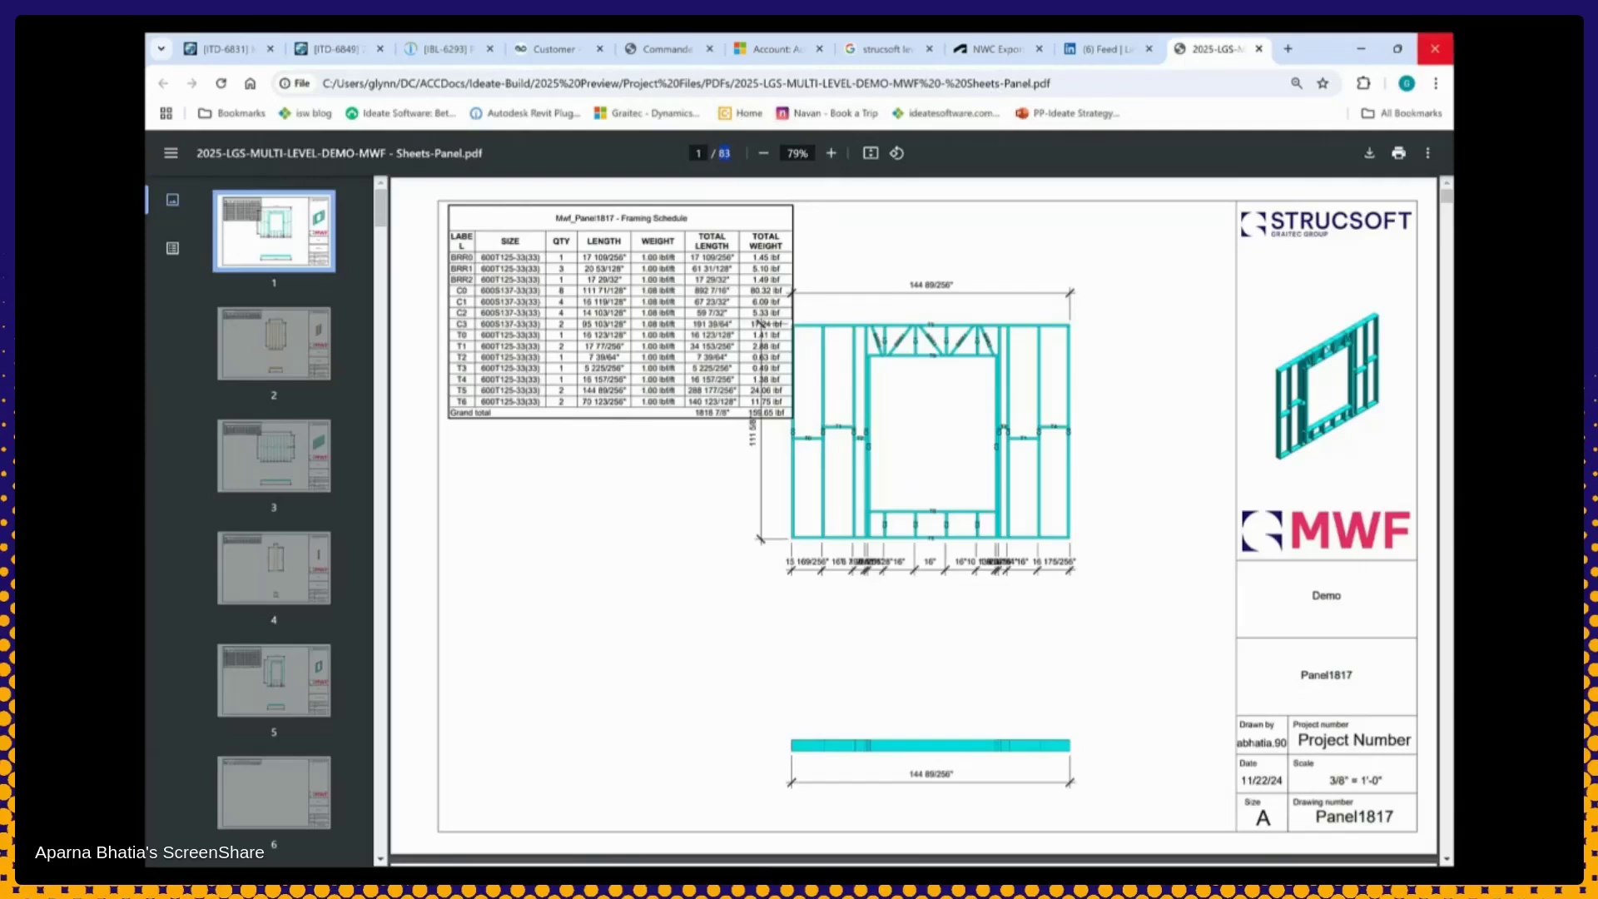
pyautogui.click(1358, 54)
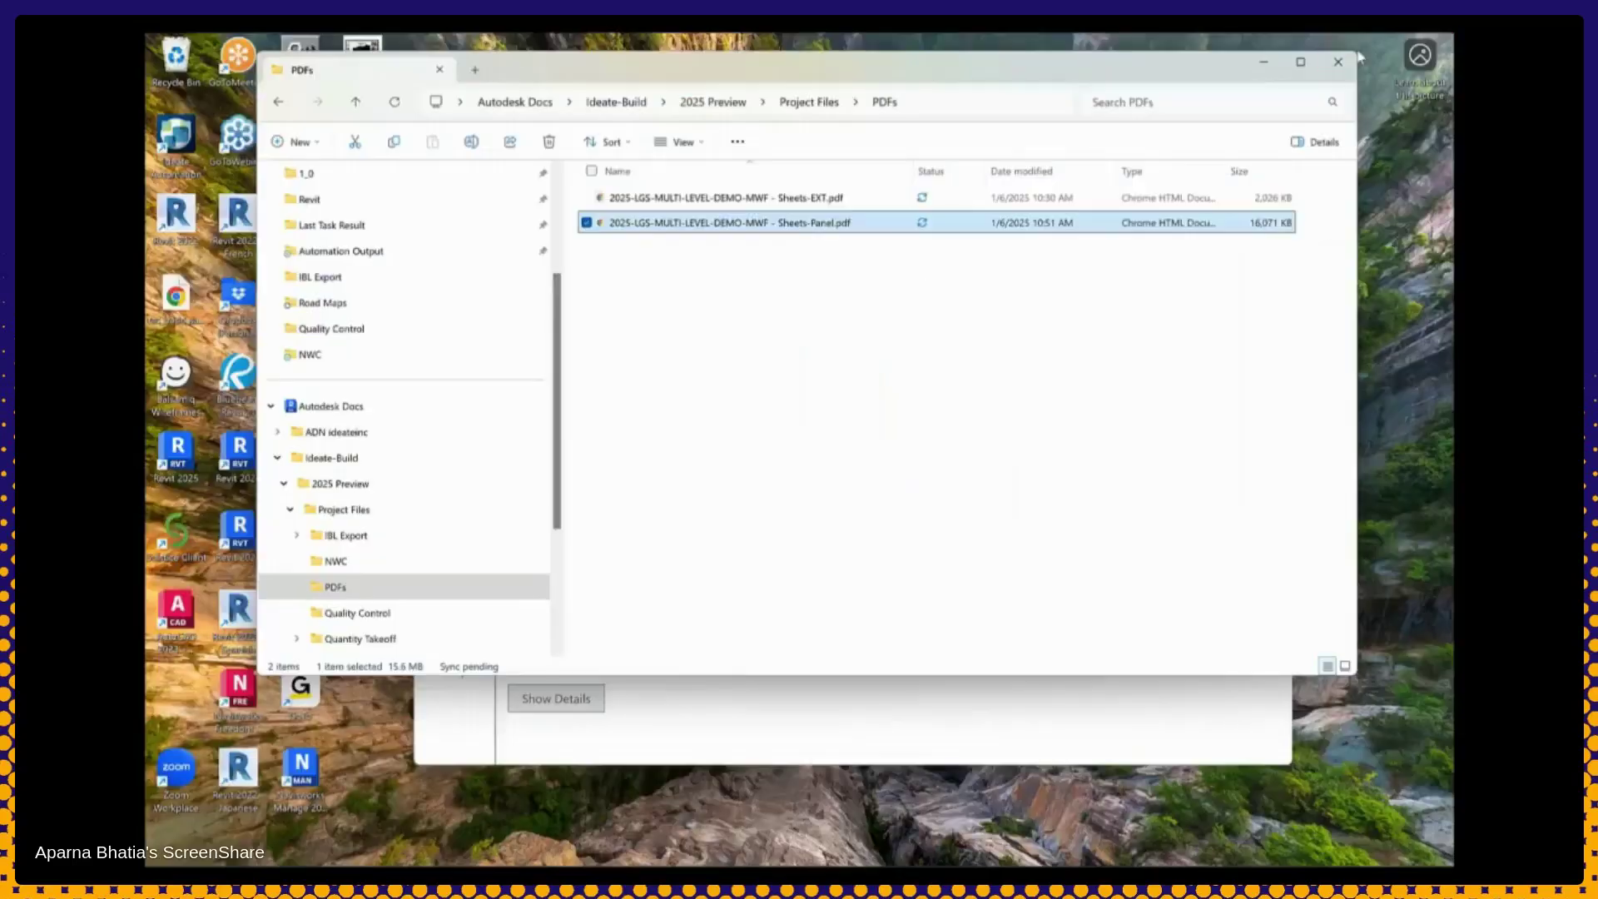
pyautogui.click(804, 208)
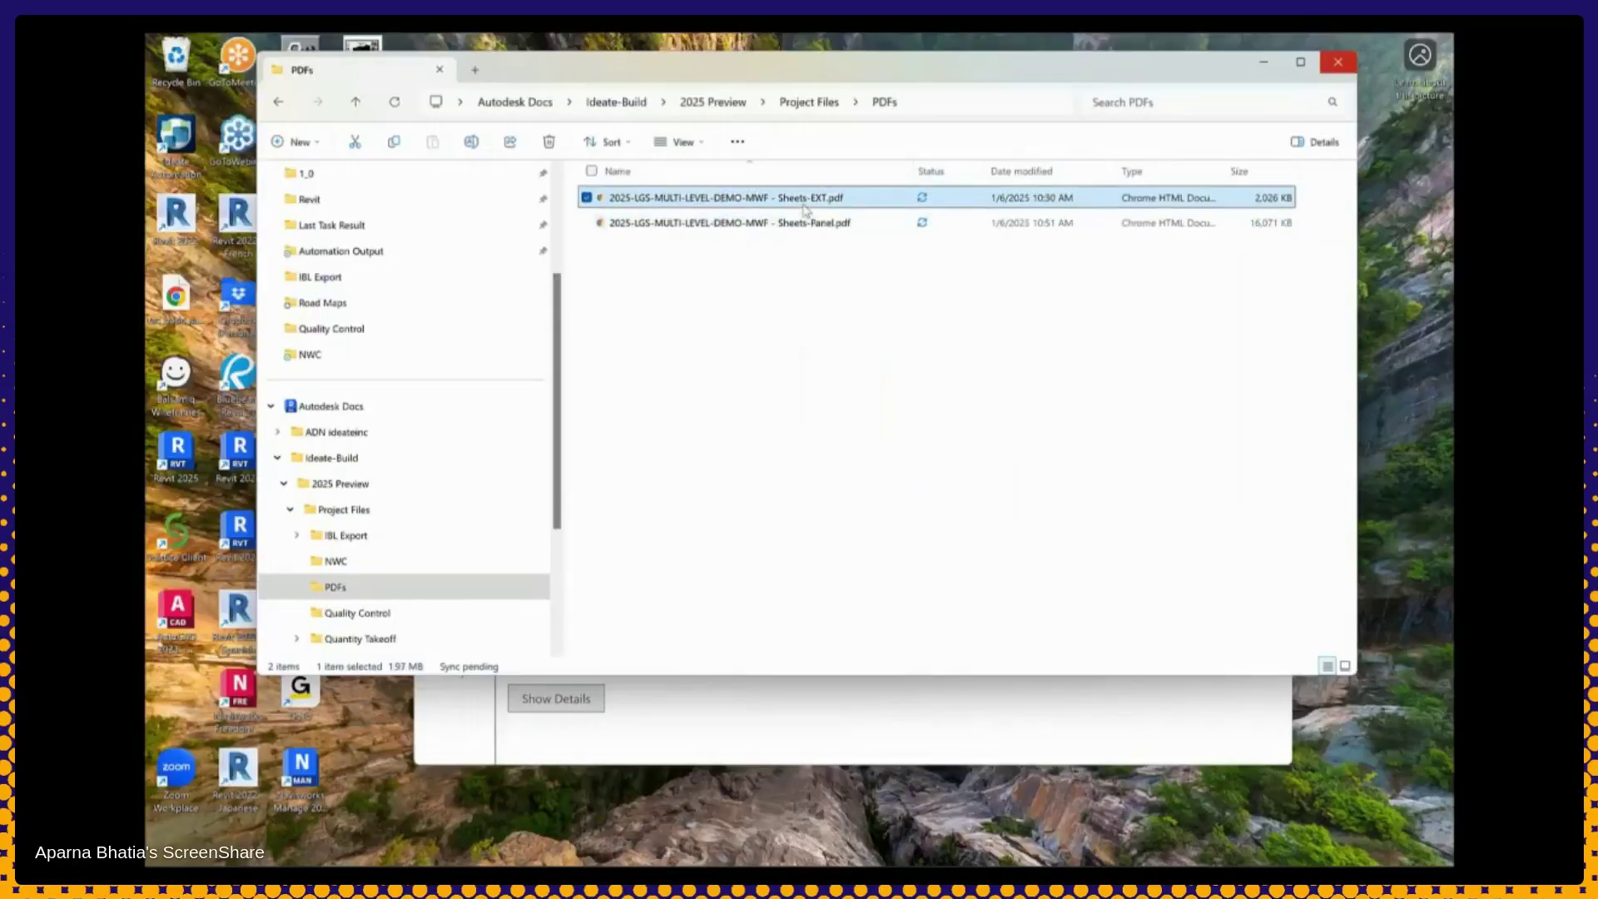
pyautogui.doubleClick(803, 208)
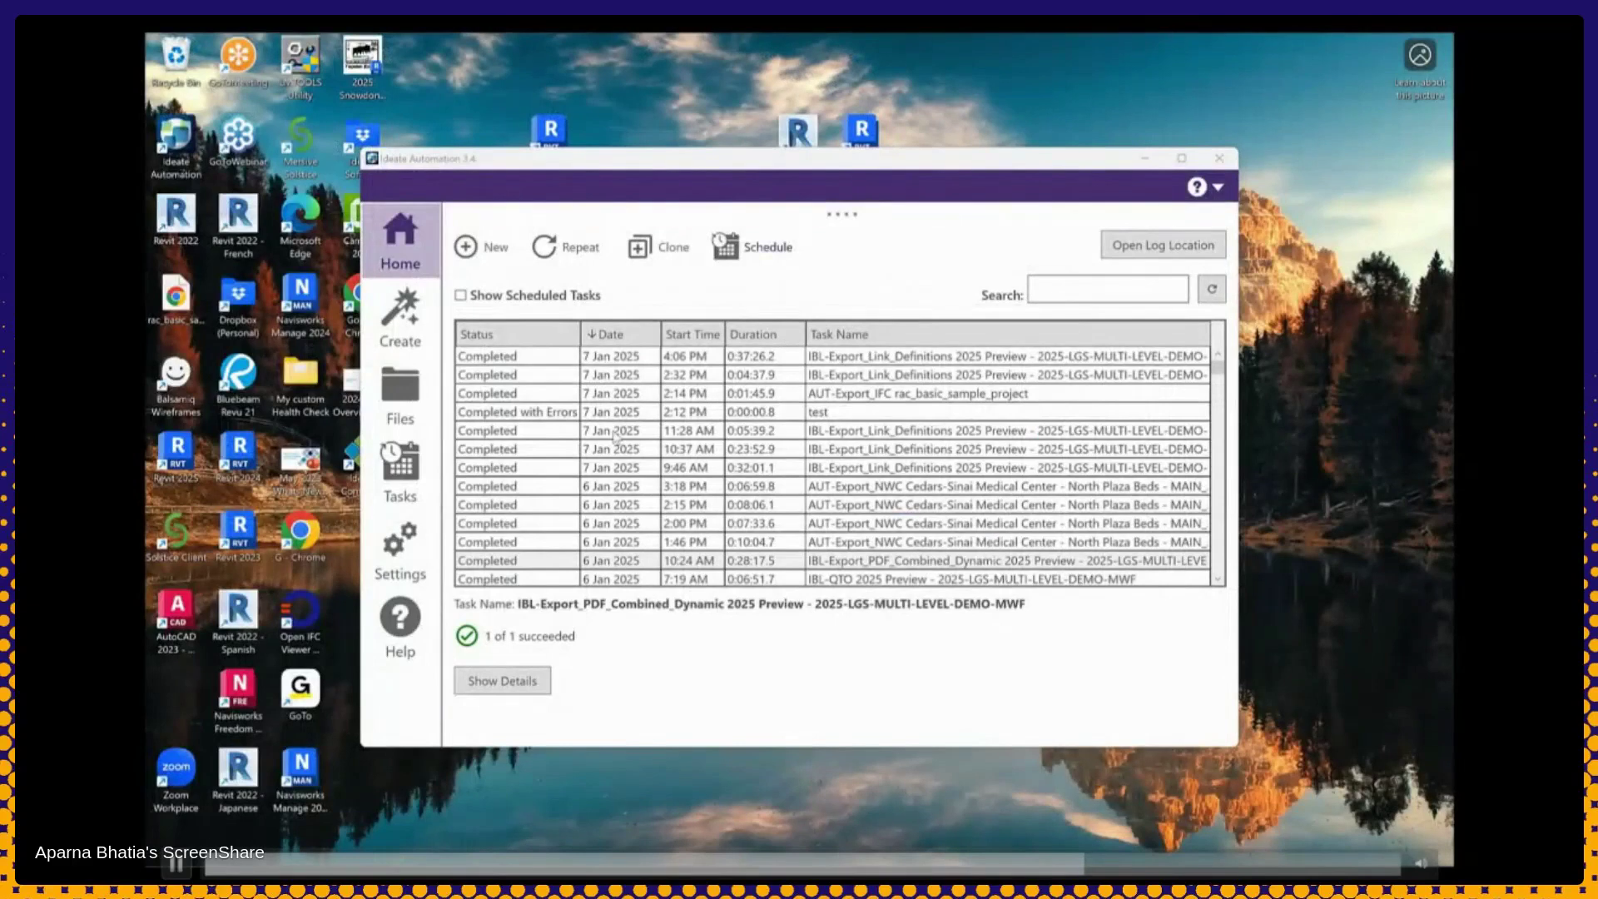
# Create a schedule from the completed IBL-Export_PDF_Combined_Dynamic task with the description "Weekly export of 5 of of my project files to ACC"
pyautogui.click(523, 563)
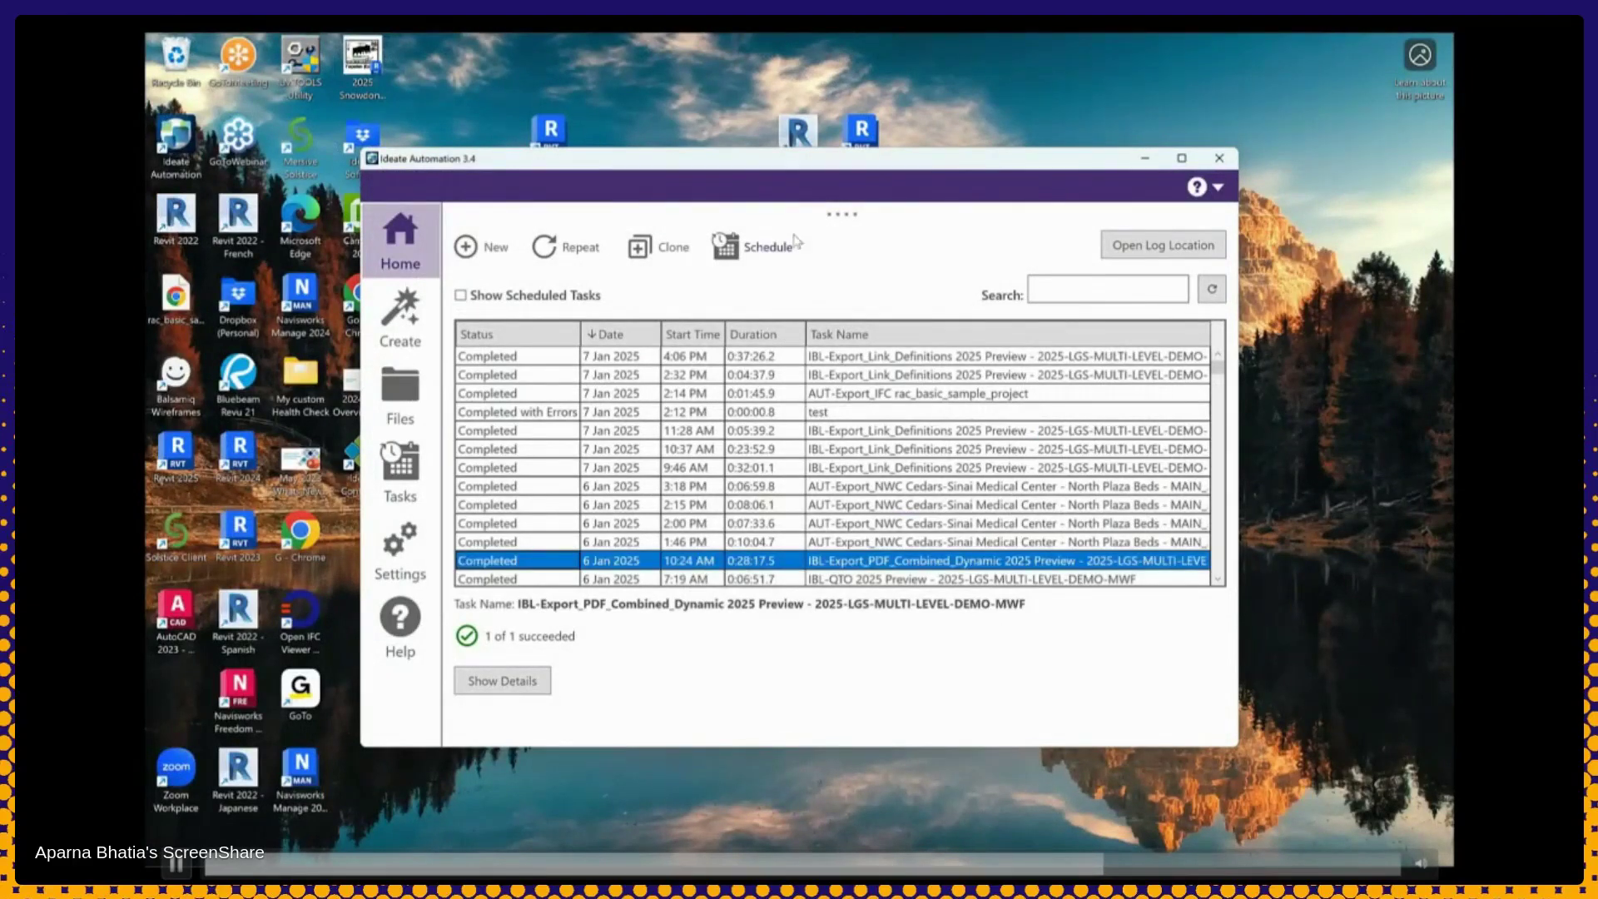
pyautogui.click(776, 254)
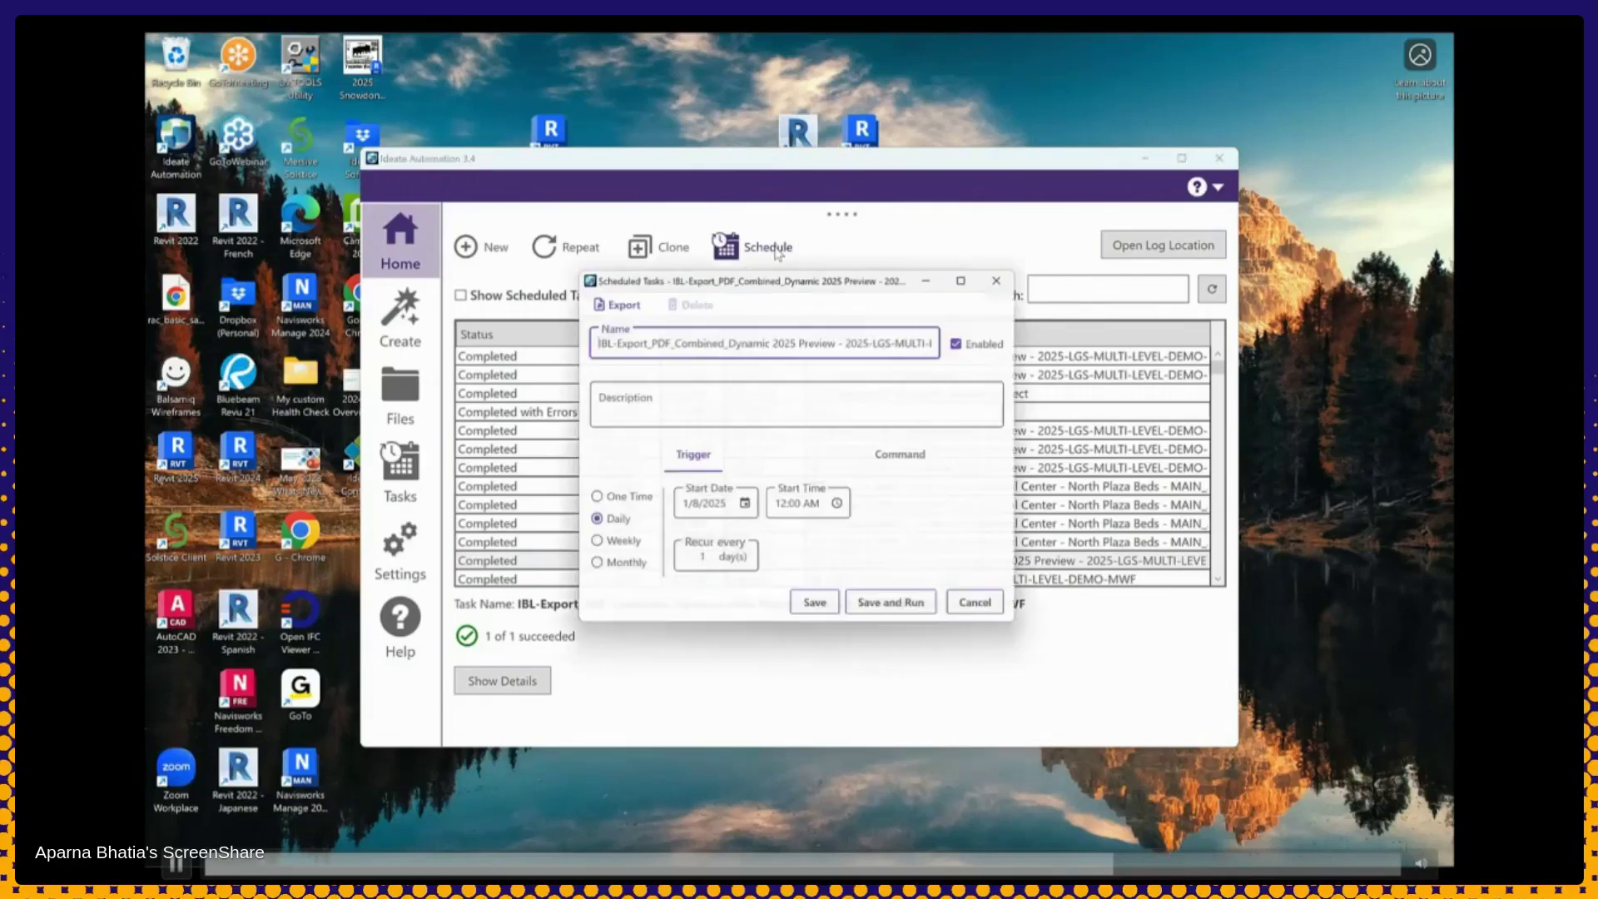
pyautogui.click(665, 408)
pyautogui.write('We')
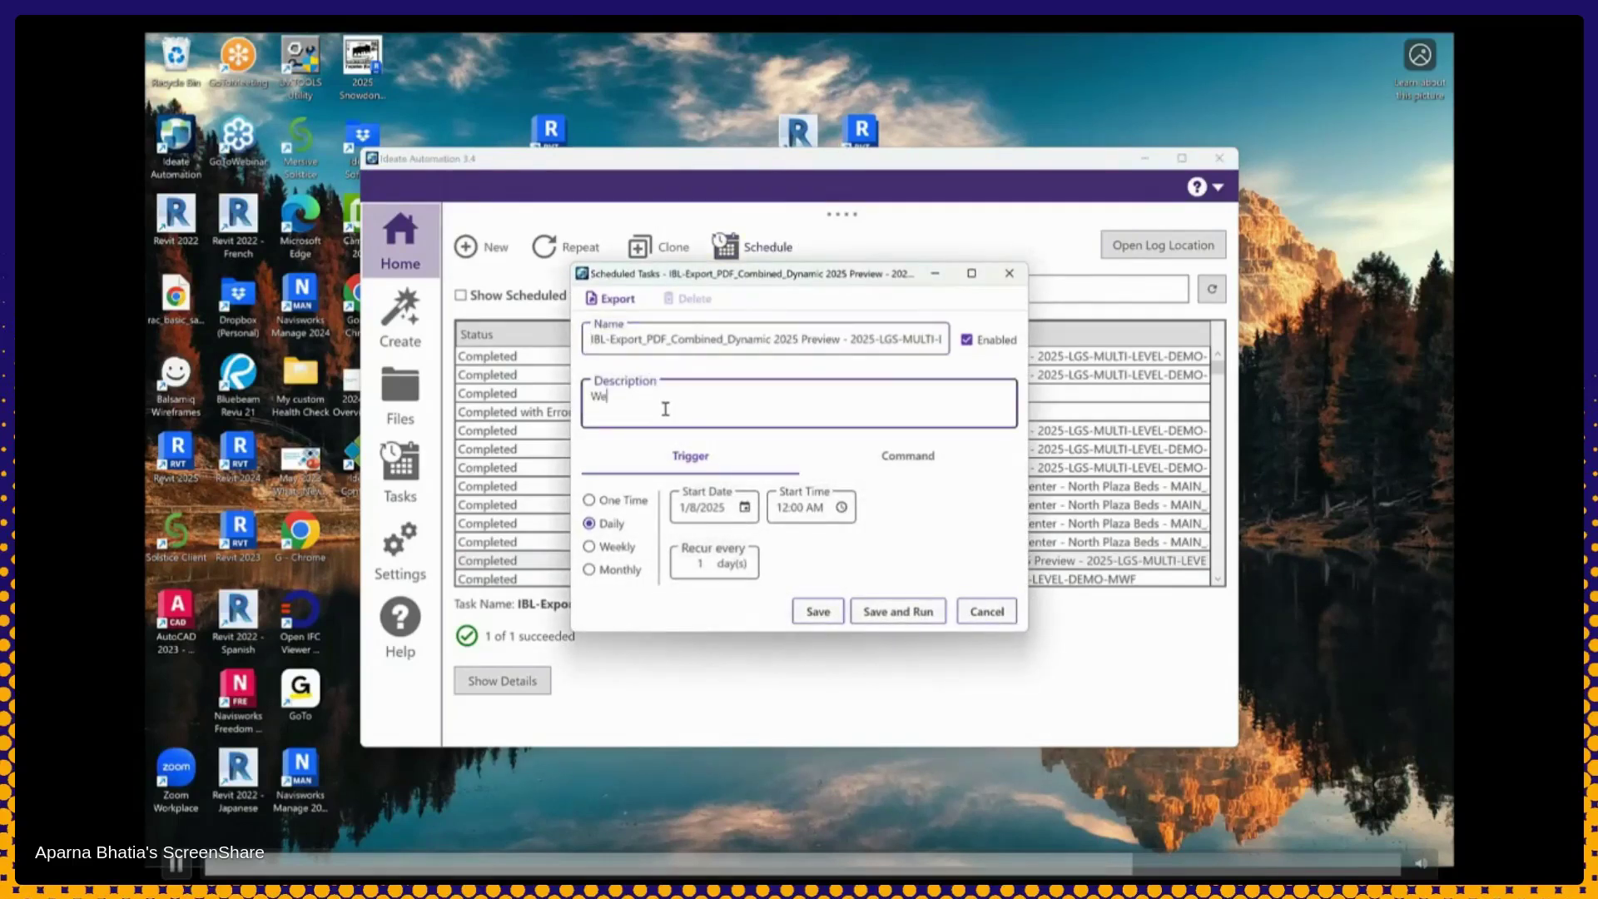
pyautogui.write('ekly export of 5 of of my')
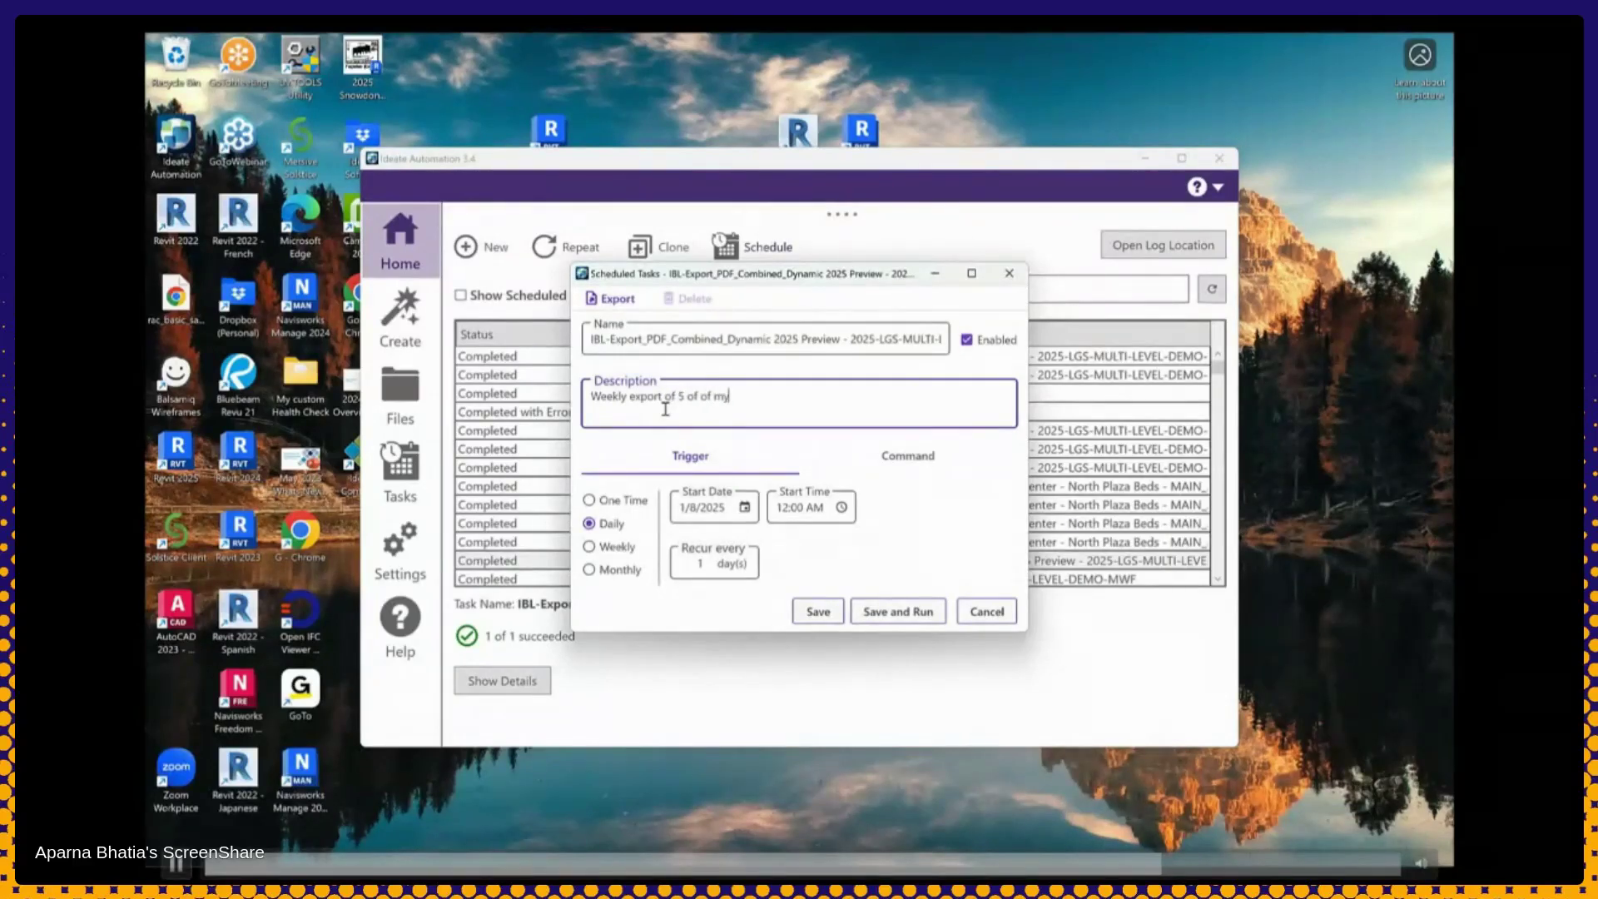
pyautogui.write(' project files to ACC')
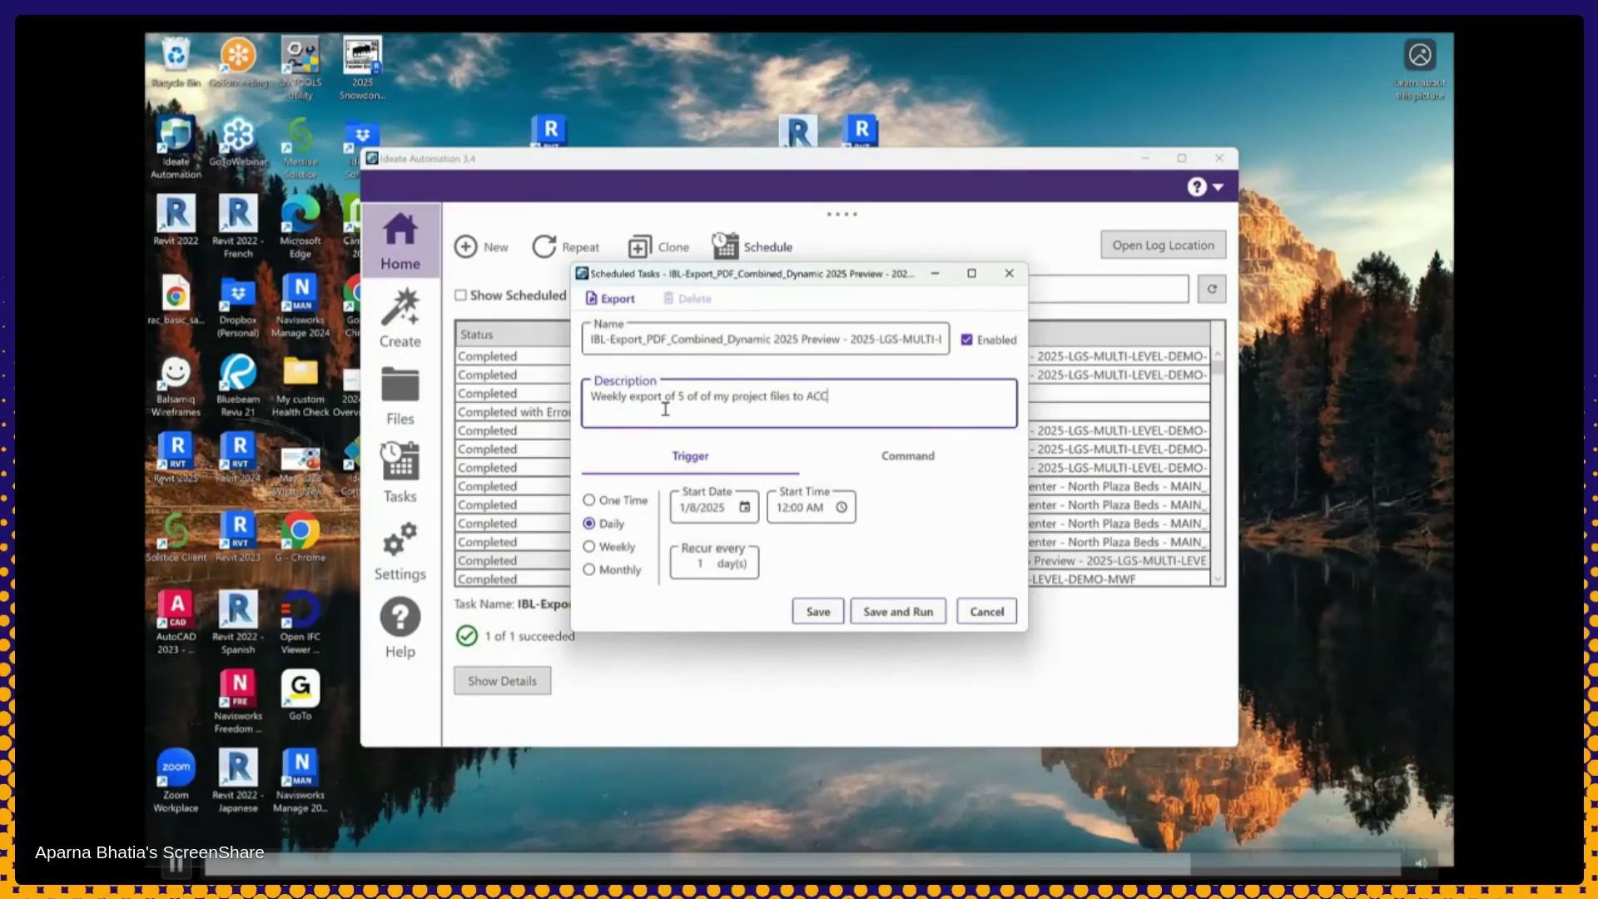
# Set the schedule to recur weekly on Friday with a start time of 1:00 PM
pyautogui.click(601, 547)
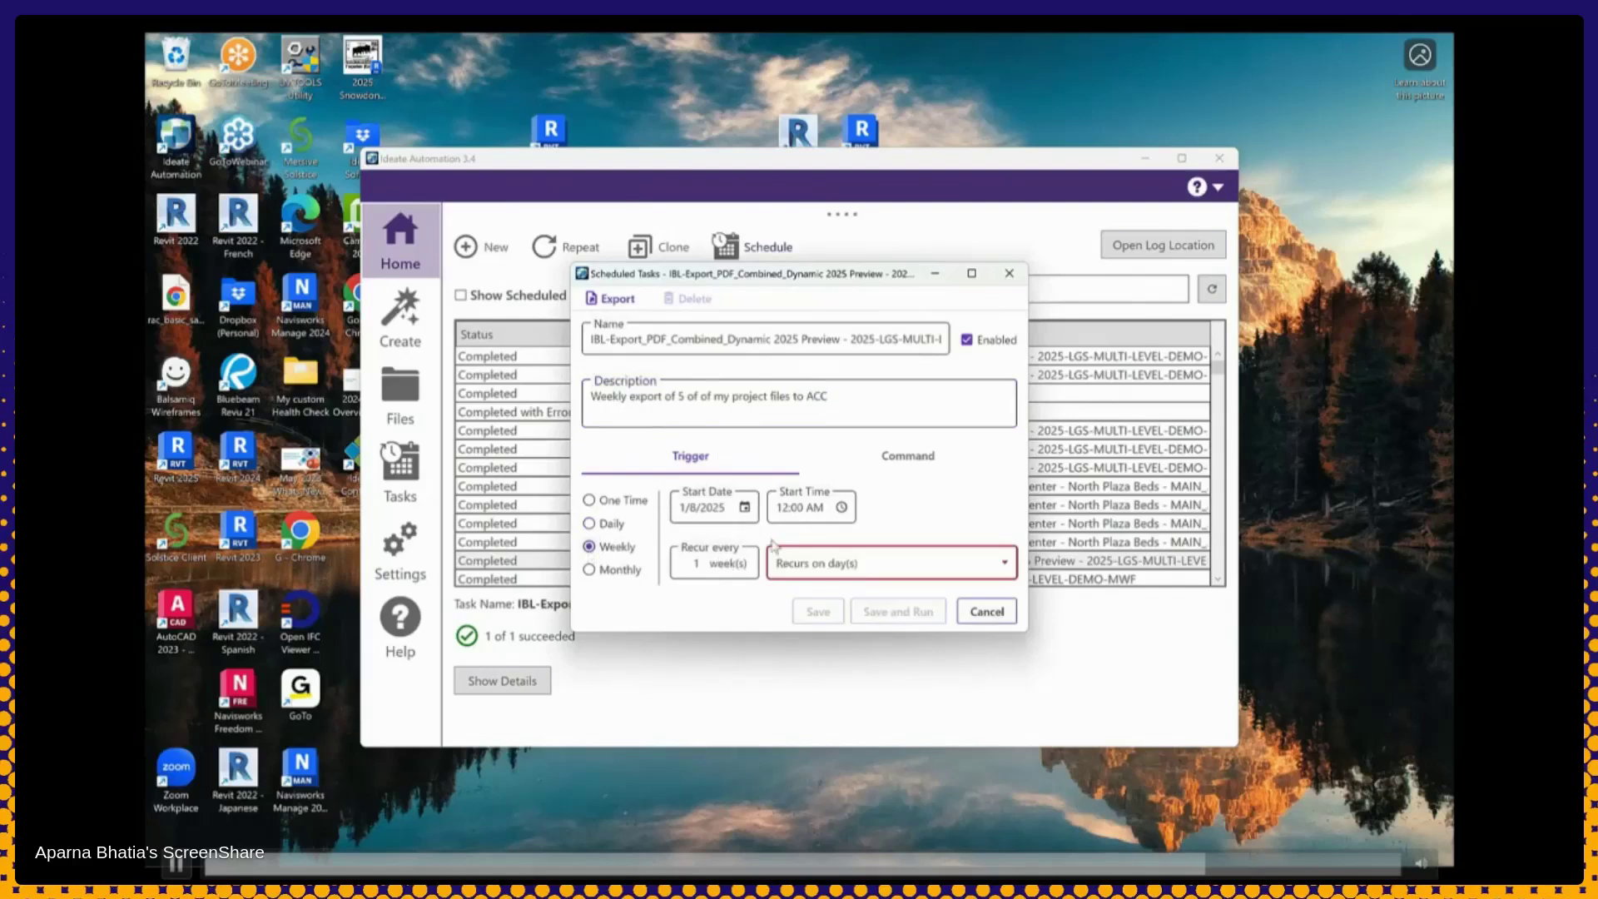
pyautogui.click(811, 559)
pyautogui.click(980, 638)
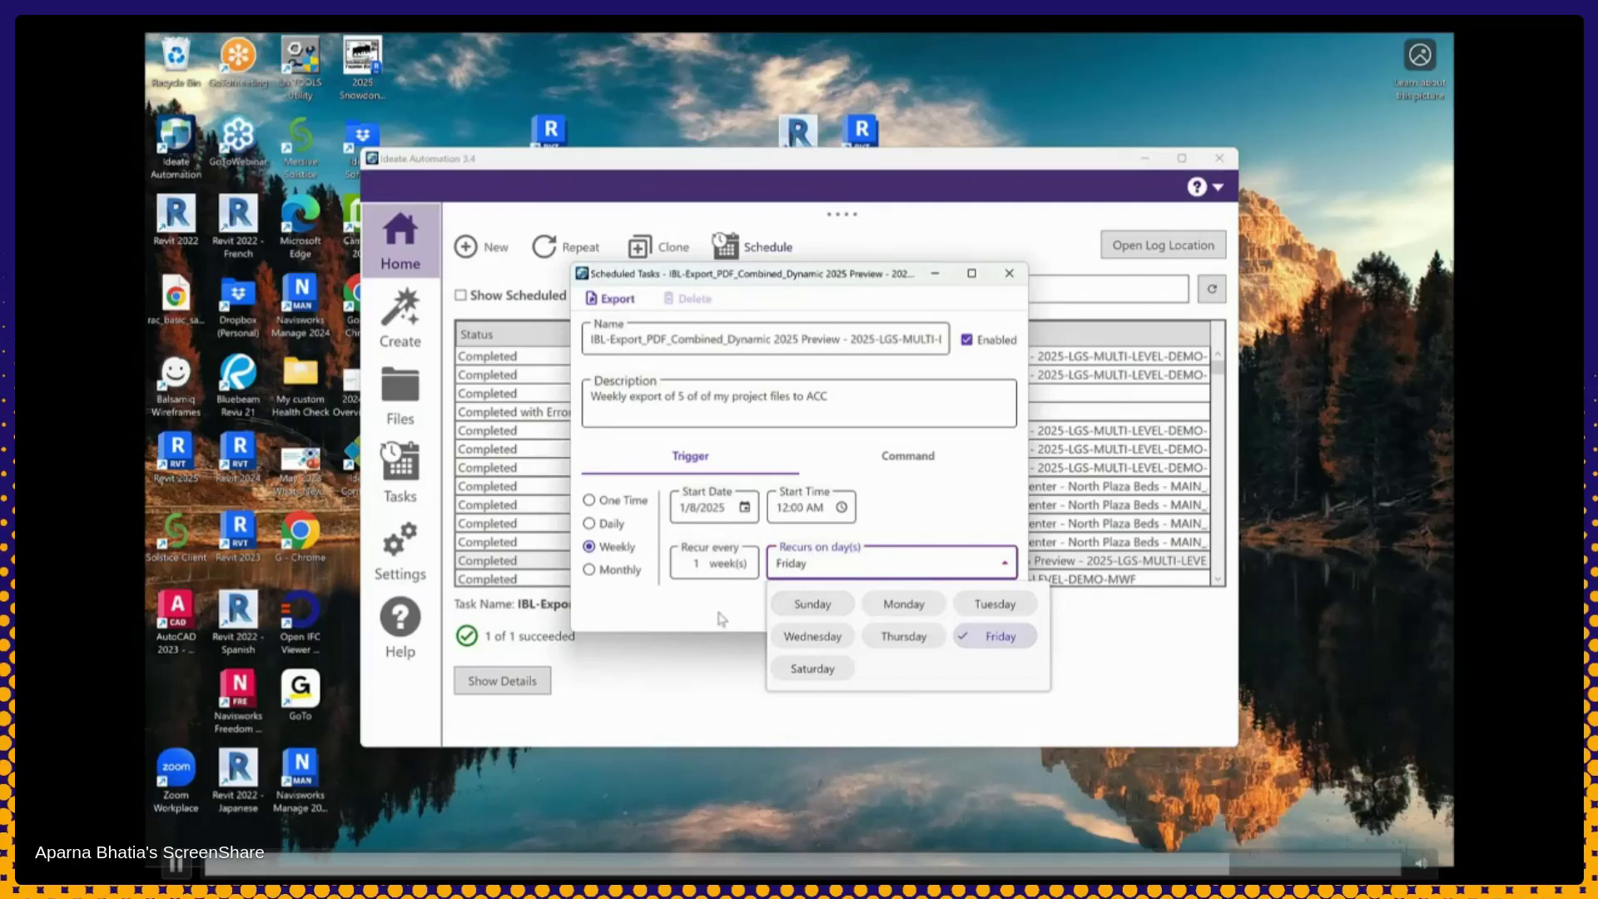
pyautogui.click(801, 518)
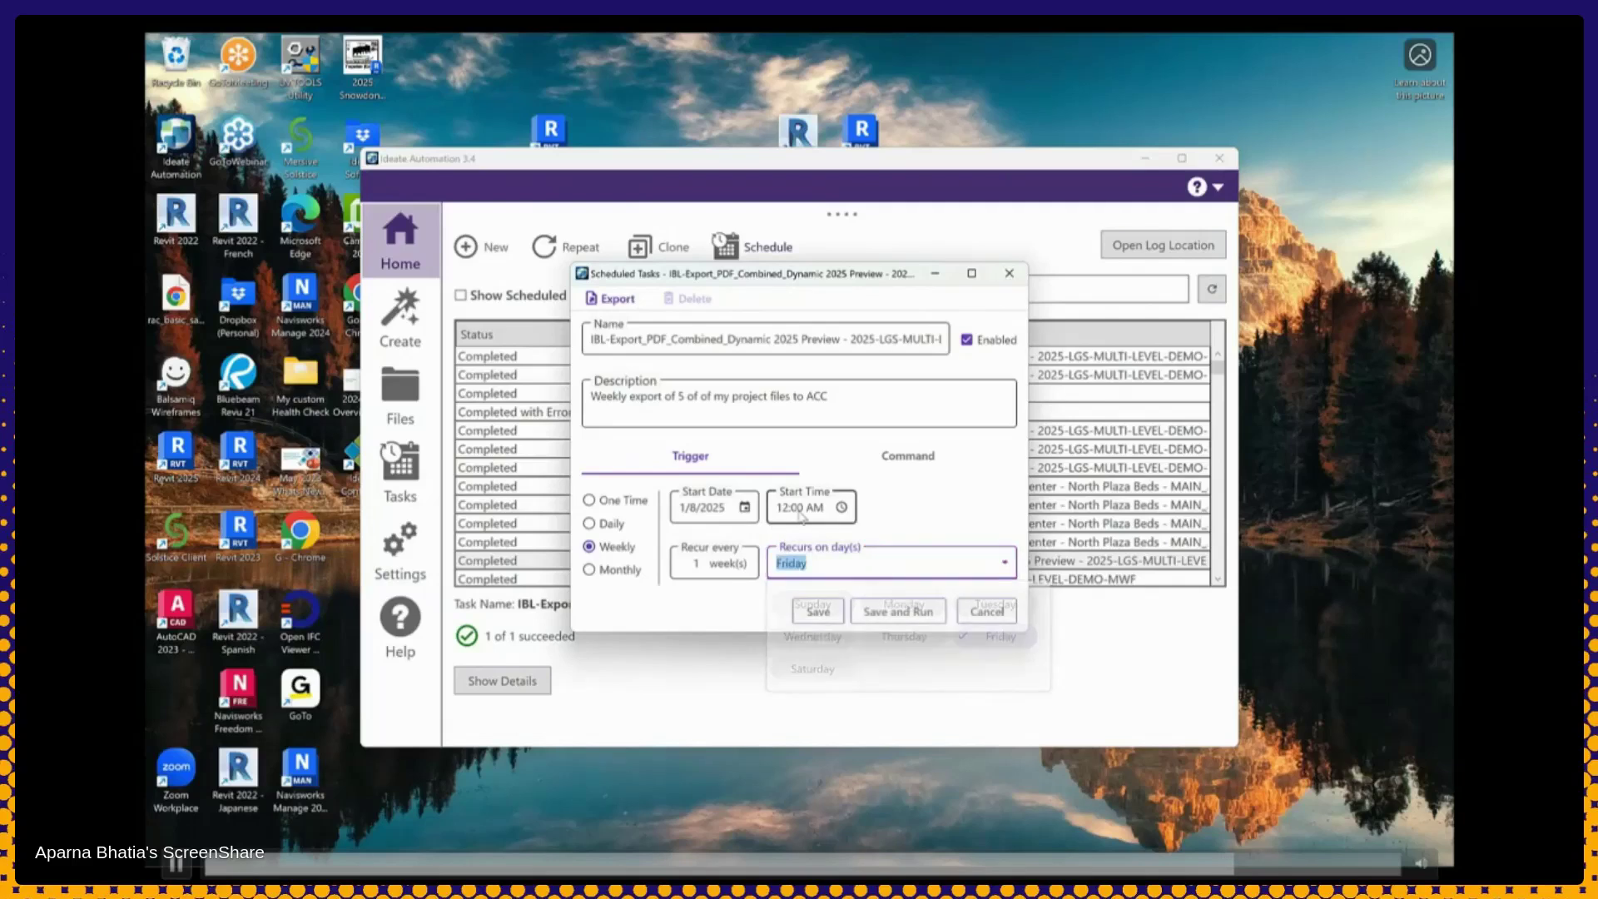
pyautogui.click(841, 508)
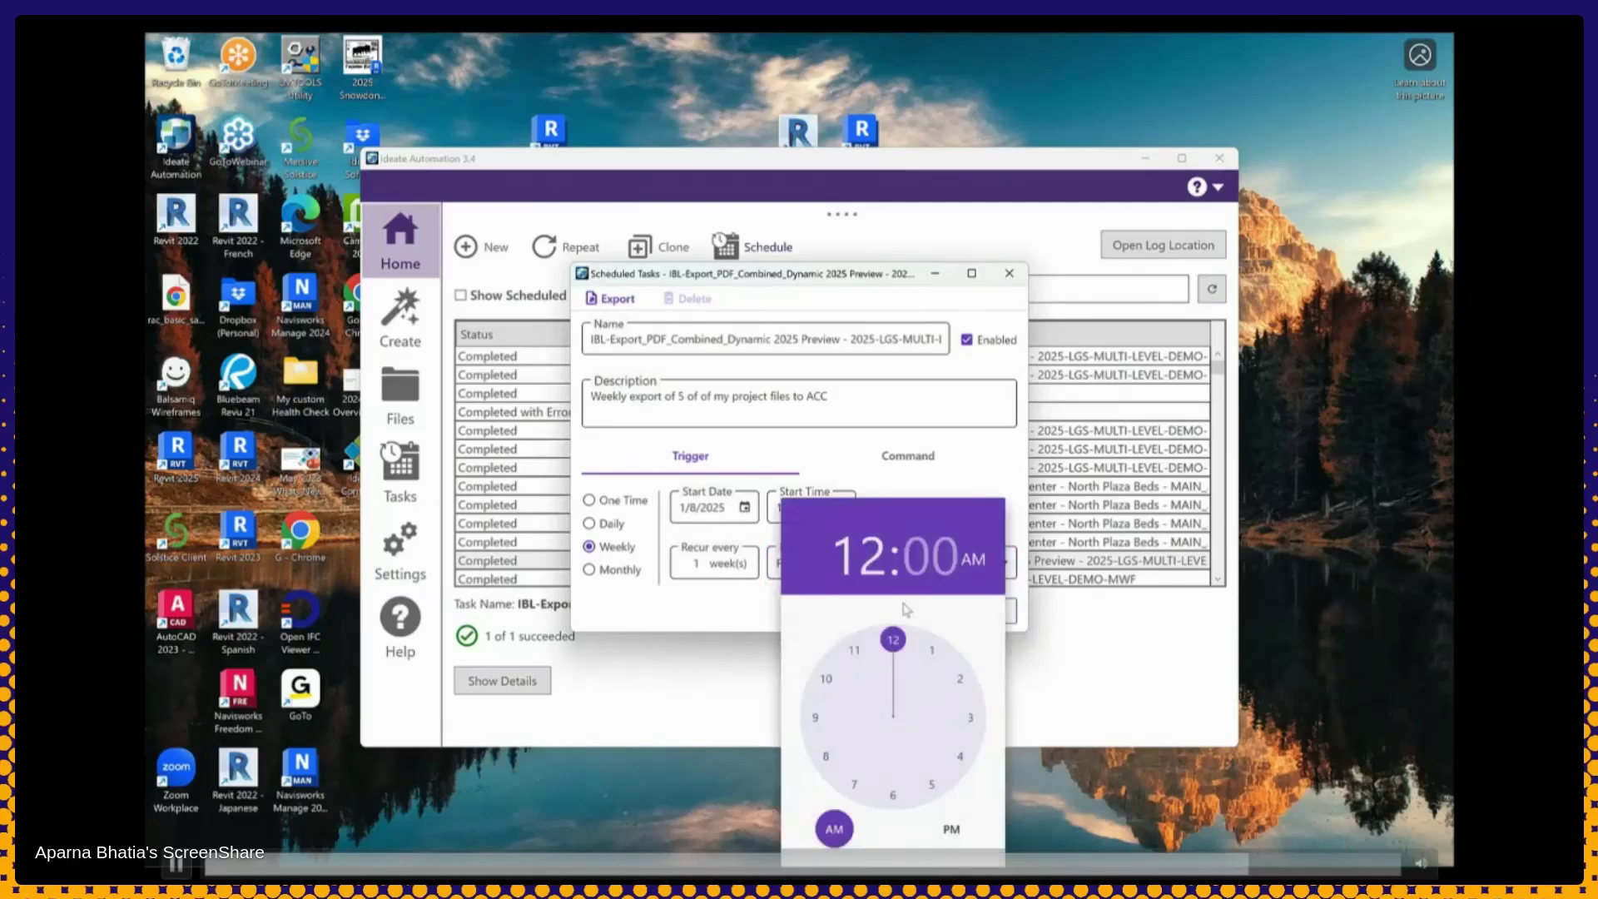
pyautogui.click(930, 651)
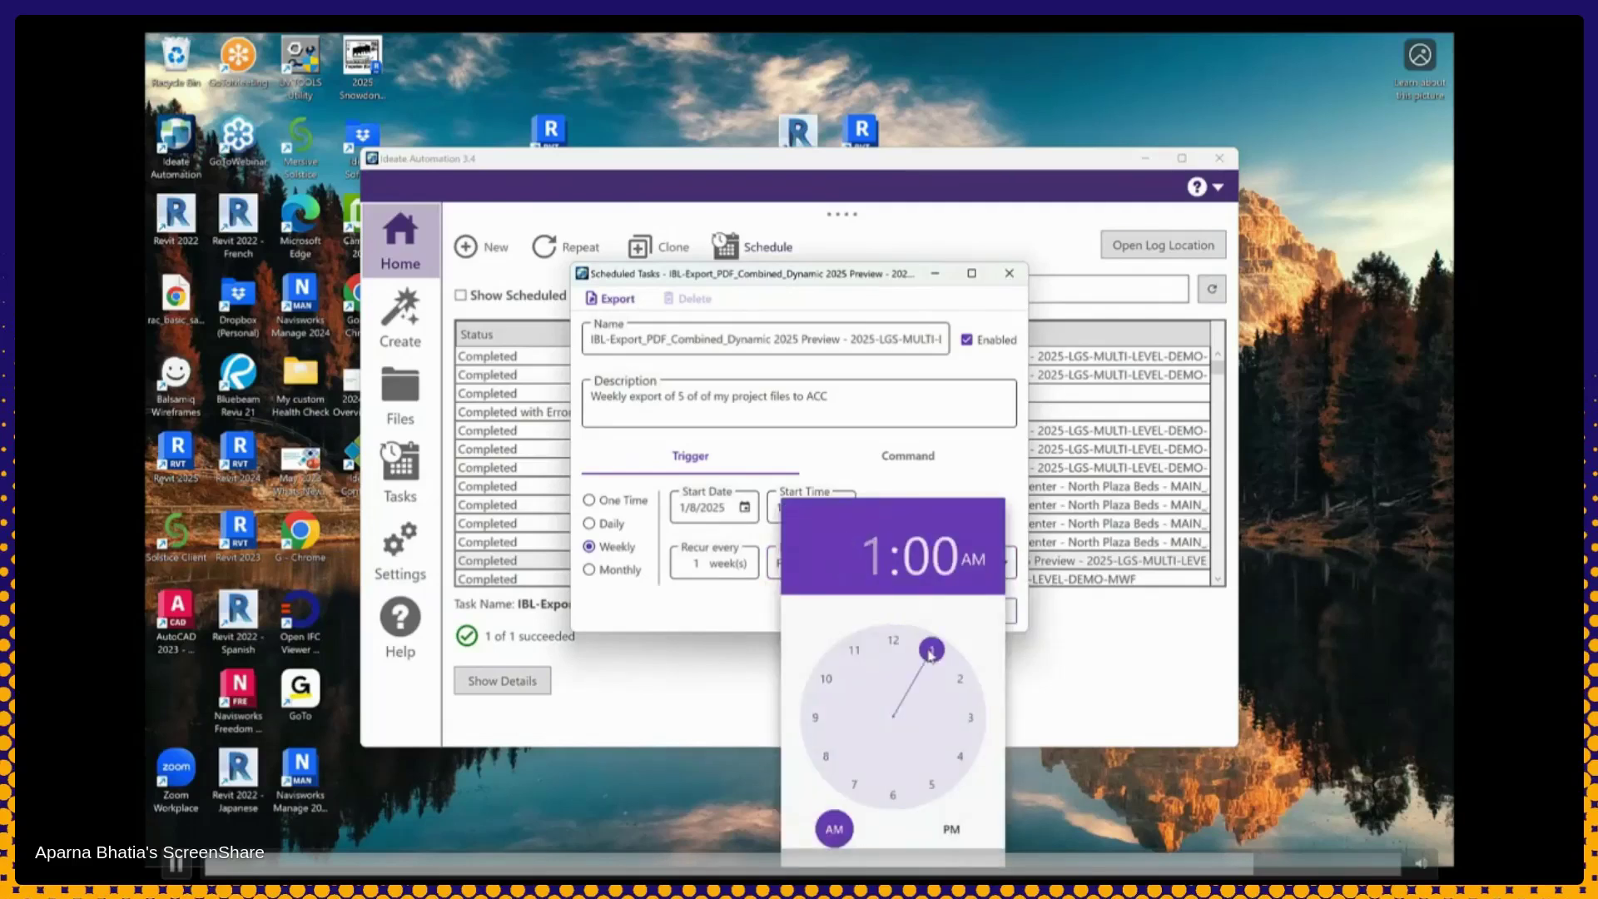
pyautogui.click(951, 830)
# Save the export schedule after checking its command, and view the AUT-Open_RVT_Files task's details among the scheduled tasks
pyautogui.click(829, 449)
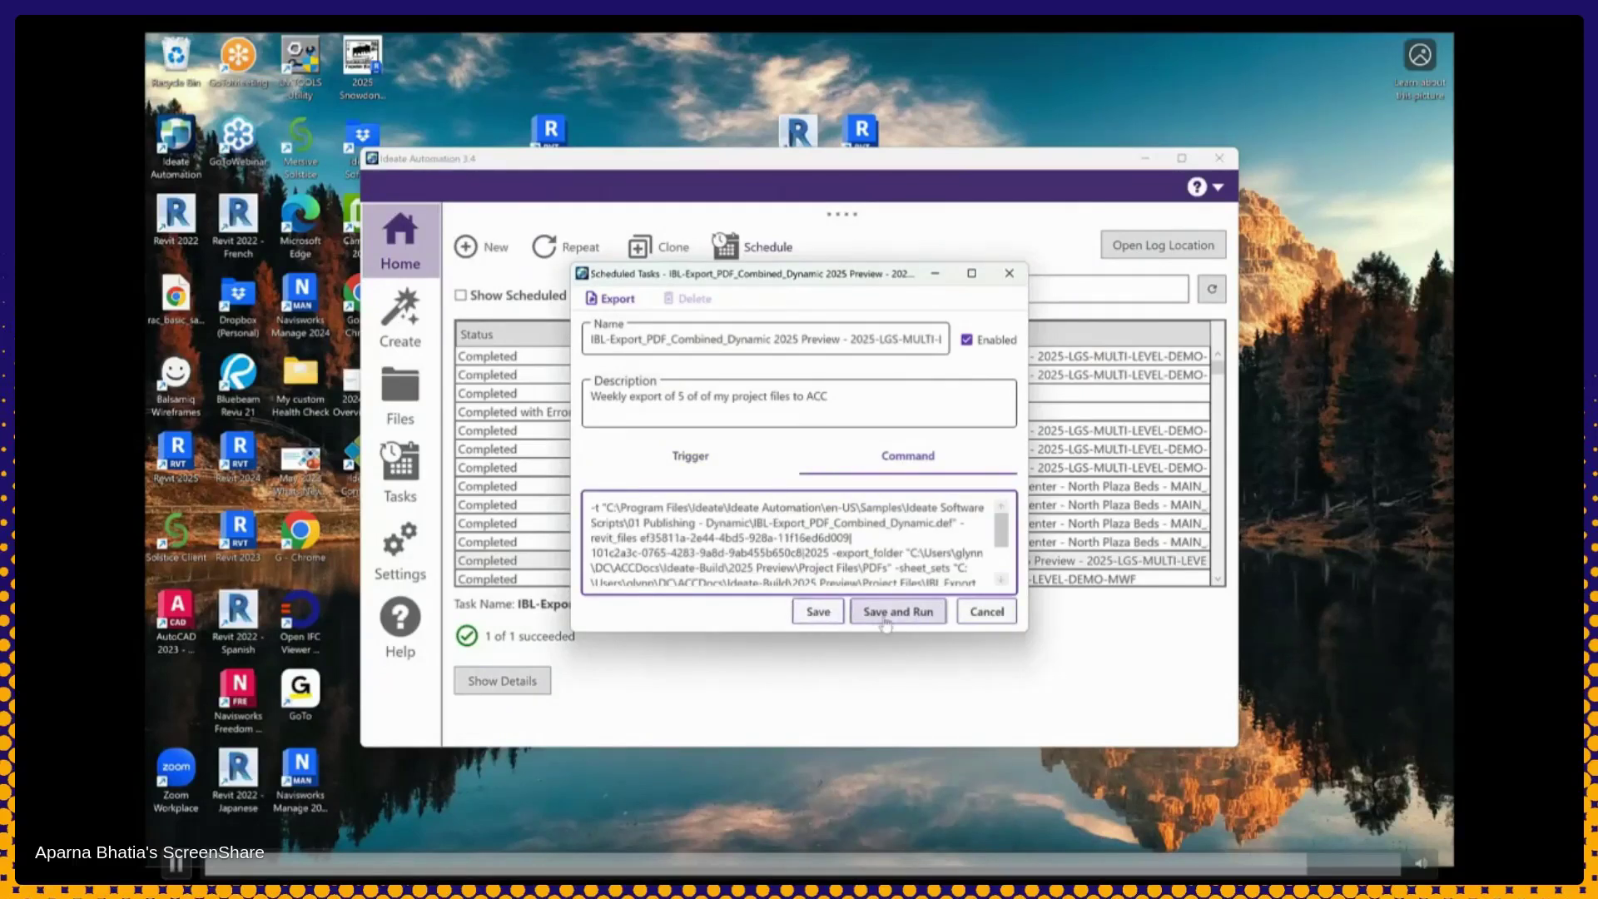
pyautogui.click(816, 615)
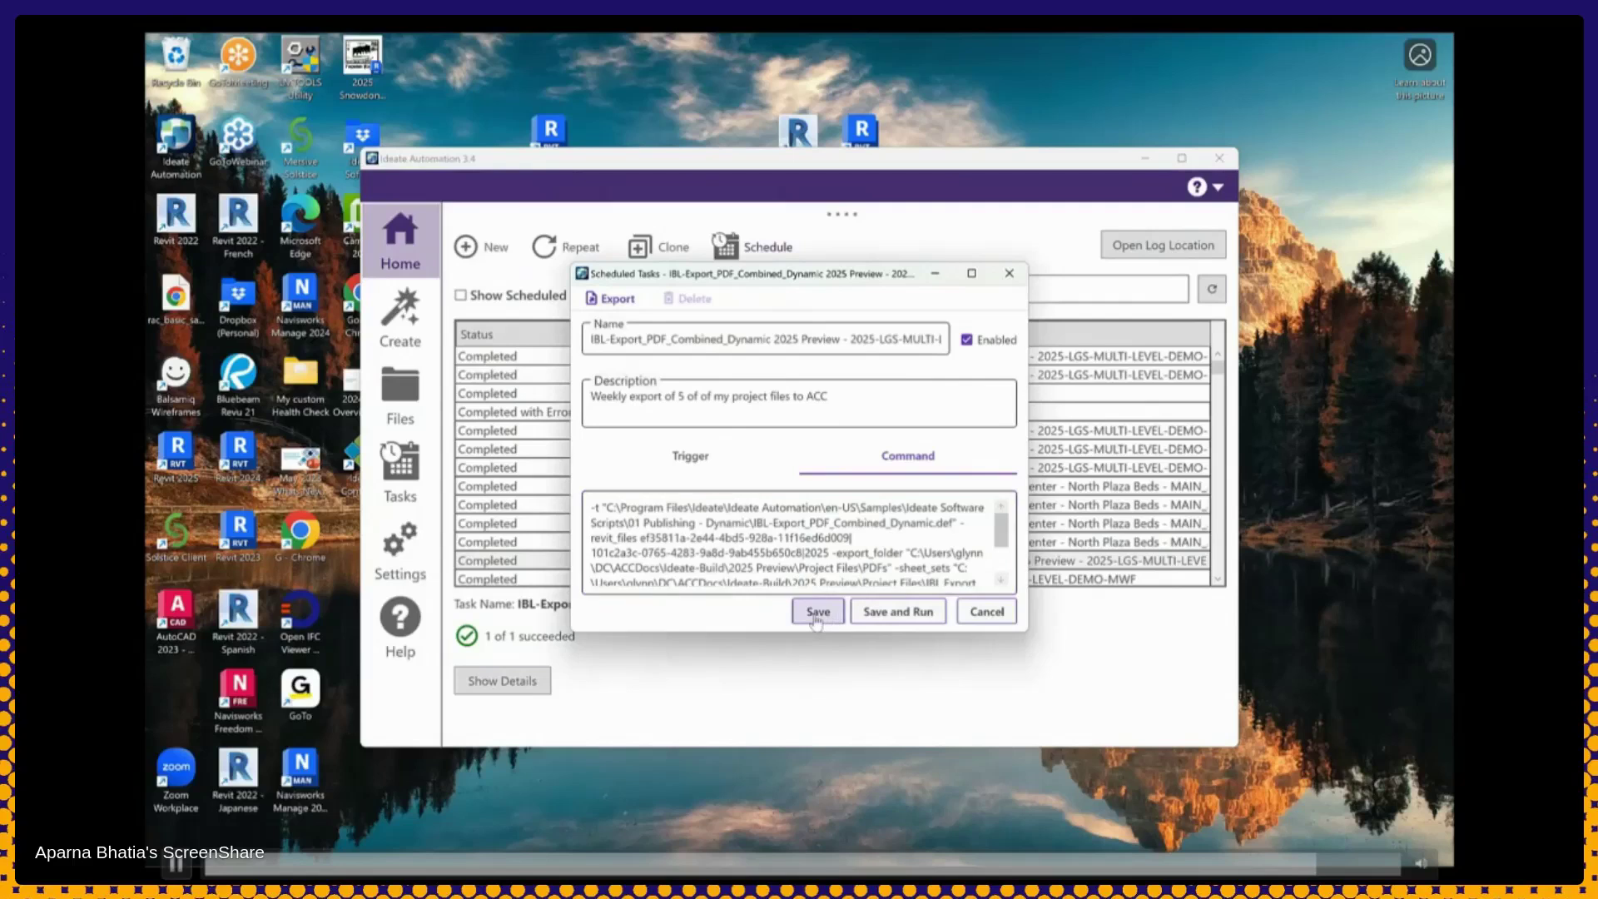
pyautogui.click(400, 466)
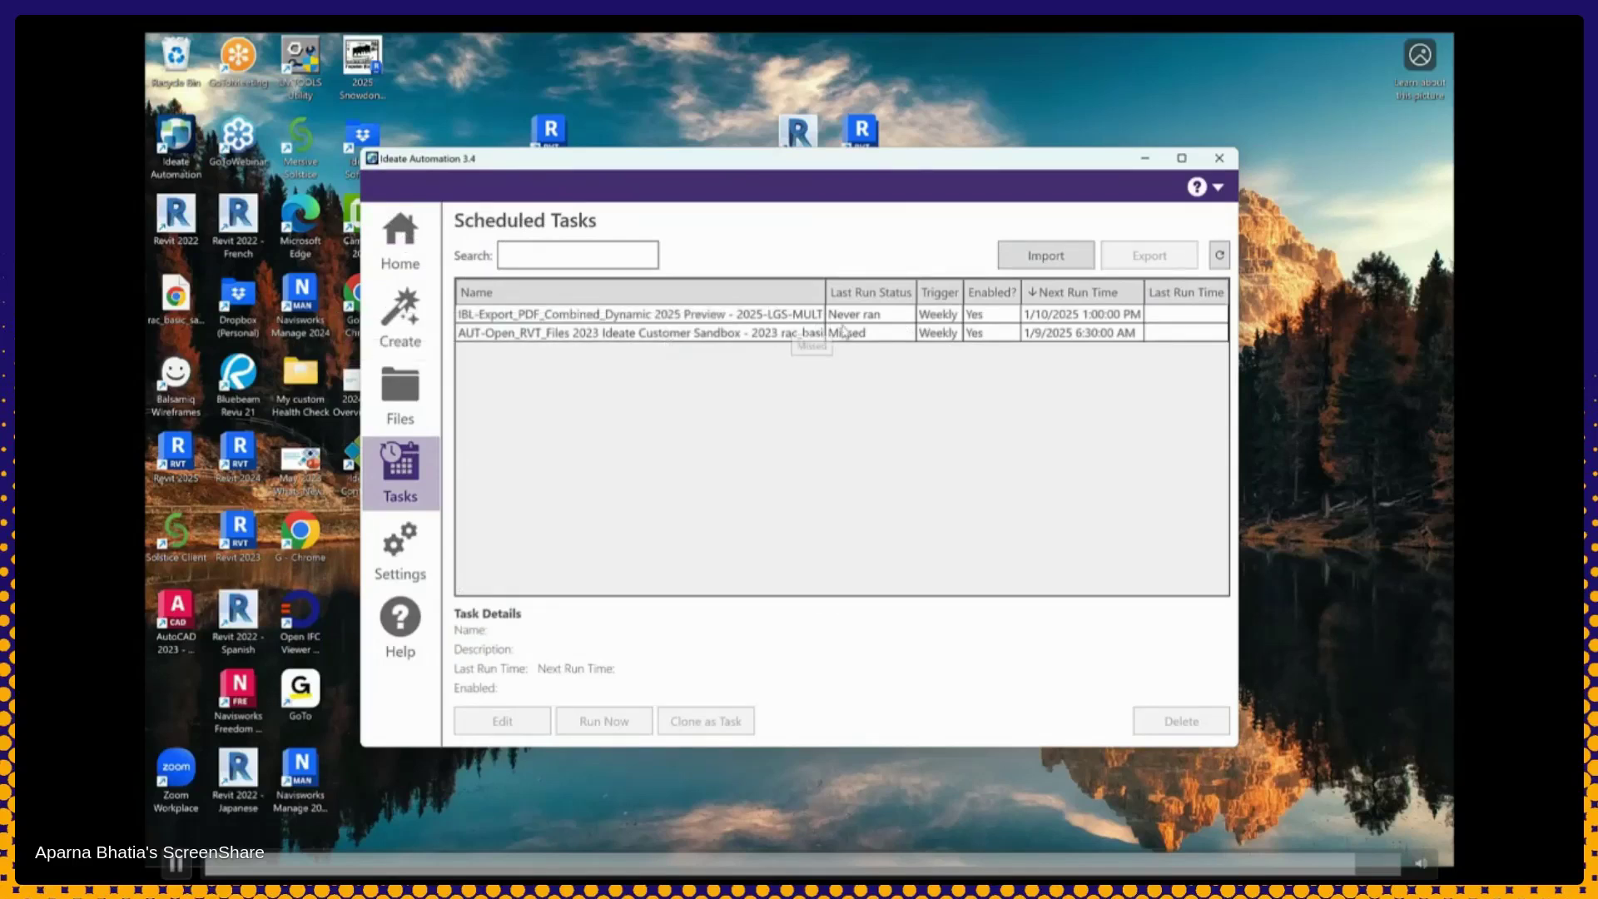
pyautogui.click(740, 333)
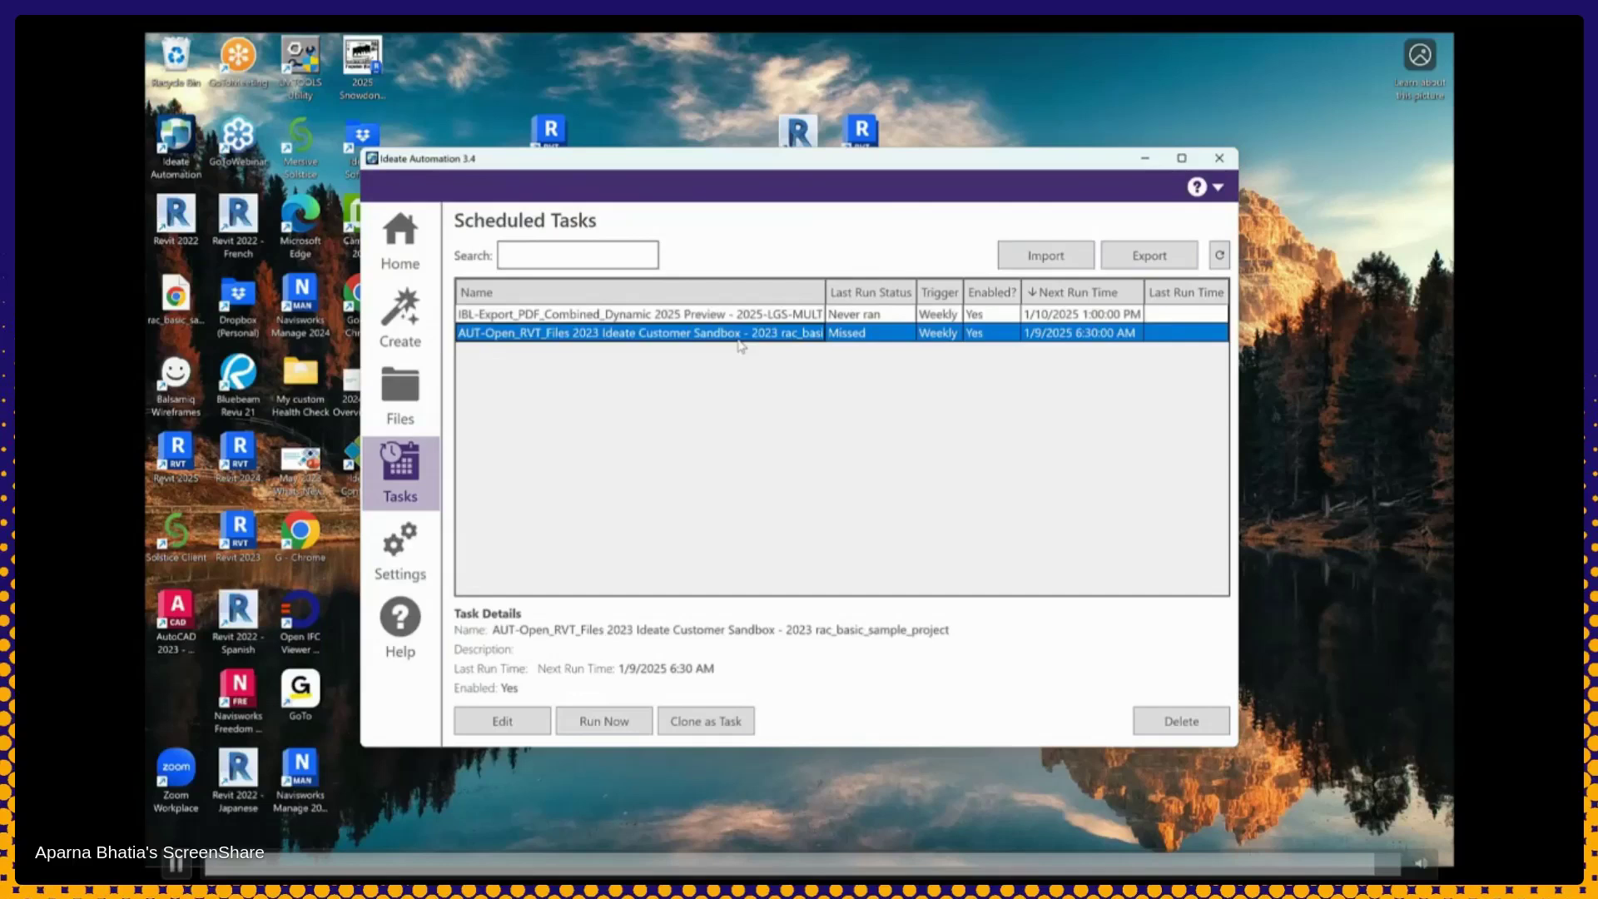